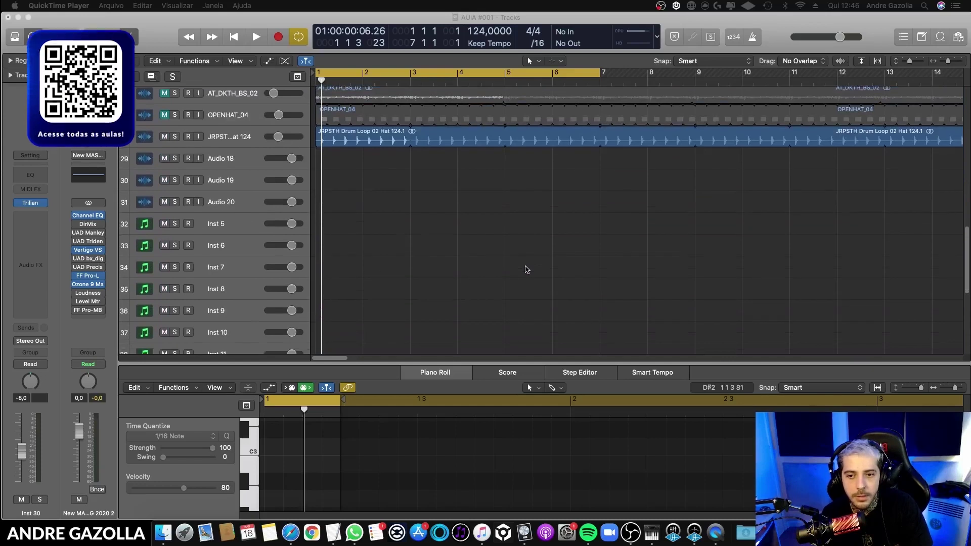
- Play the opening bars of the arrangement to review the current mix, and stop playback around bar 3
scroll(528, 262, up, 6)
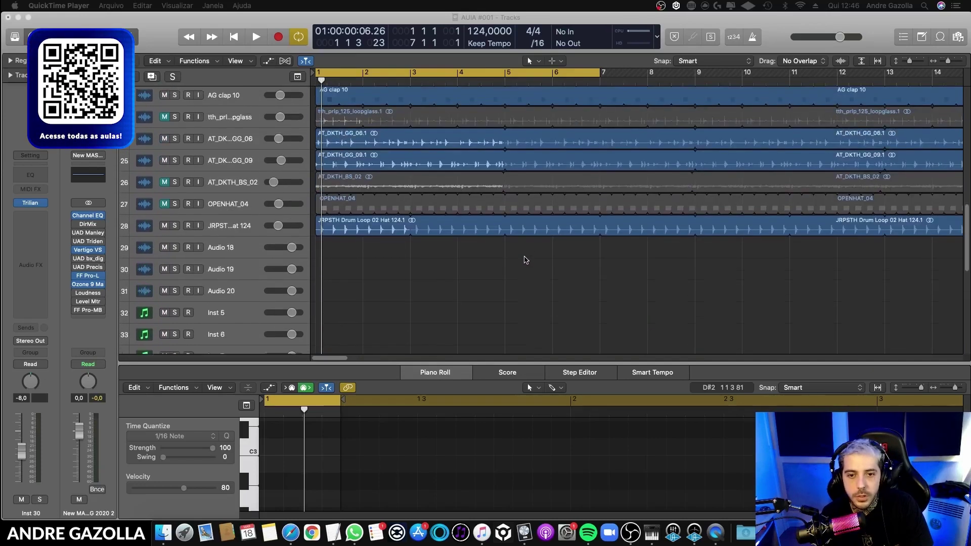
scroll(526, 262, up, 10)
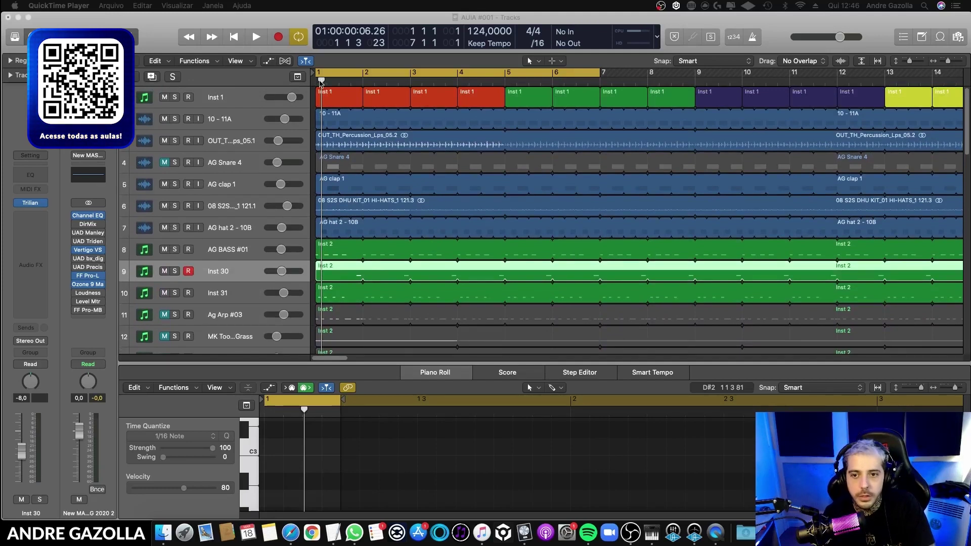
click(337, 115)
key(space)
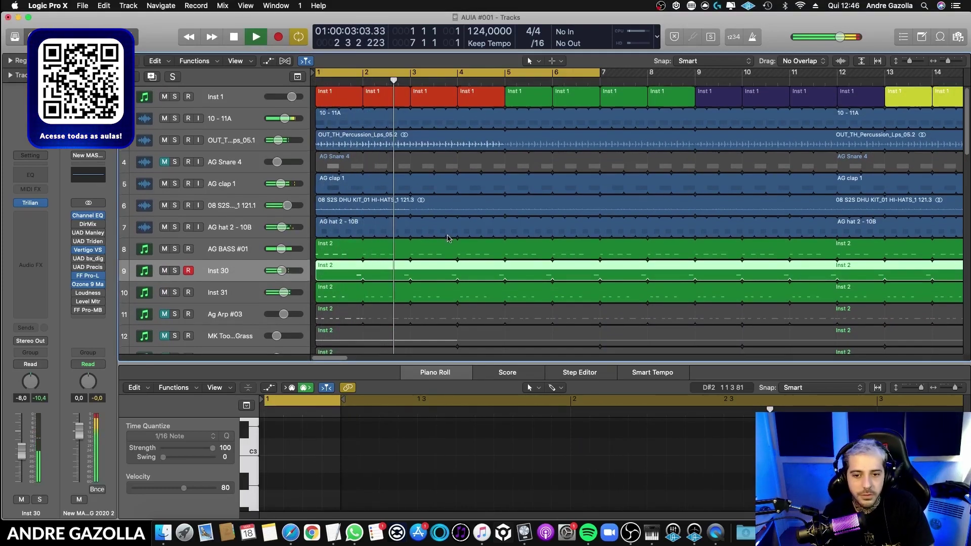
scroll(451, 232, down, 3)
key(space)
scroll(384, 218, up, 2)
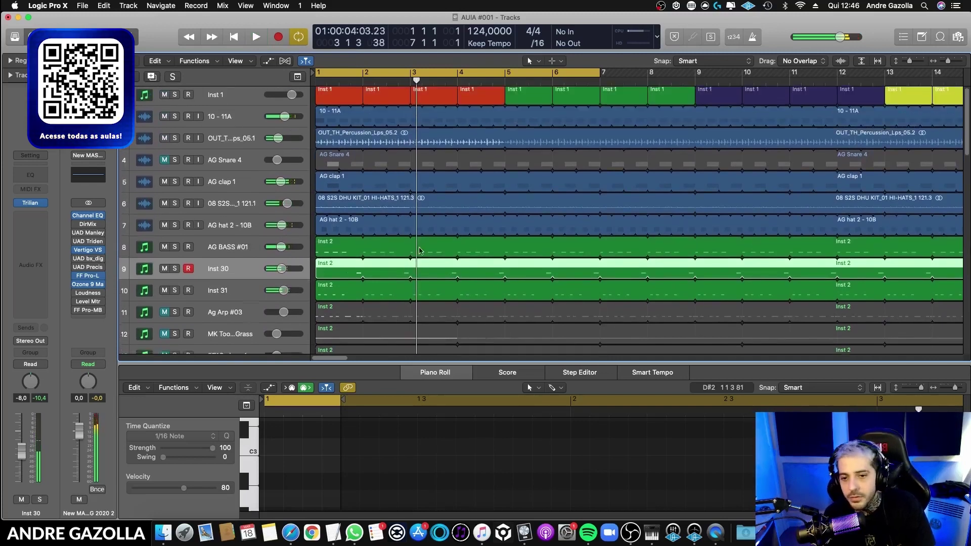
- Check the Ag Arp #03 track in solo, then unsolo and unmute it while playing the arrangement from the start
scroll(328, 203, down, 5)
click(328, 188)
click(175, 184)
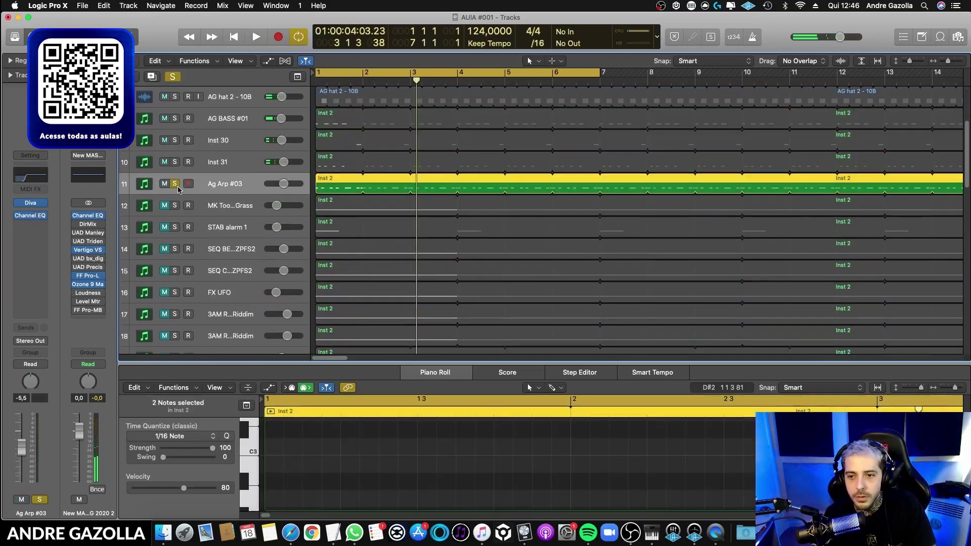
key(Return)
key(space)
click(175, 184)
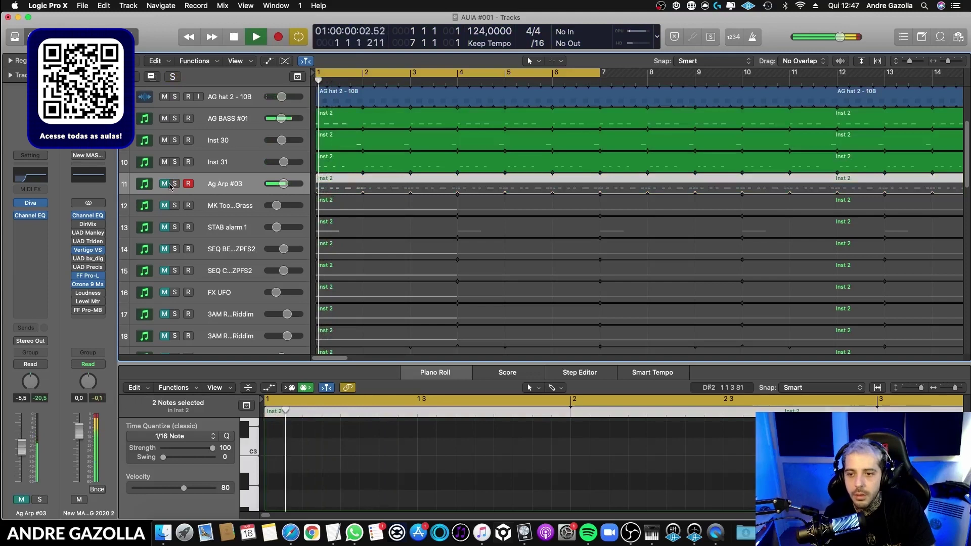
- Set the Ag Arp #03 track volume to -5.0 dB while listening, and stop playback
scroll(334, 214, down, 4)
scroll(329, 228, up, 4)
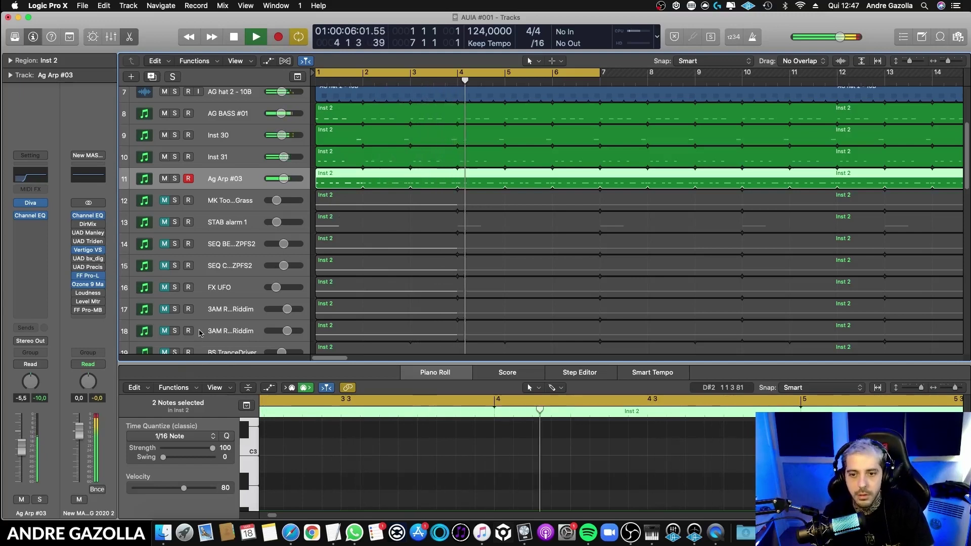
drag(21, 447, 20, 444)
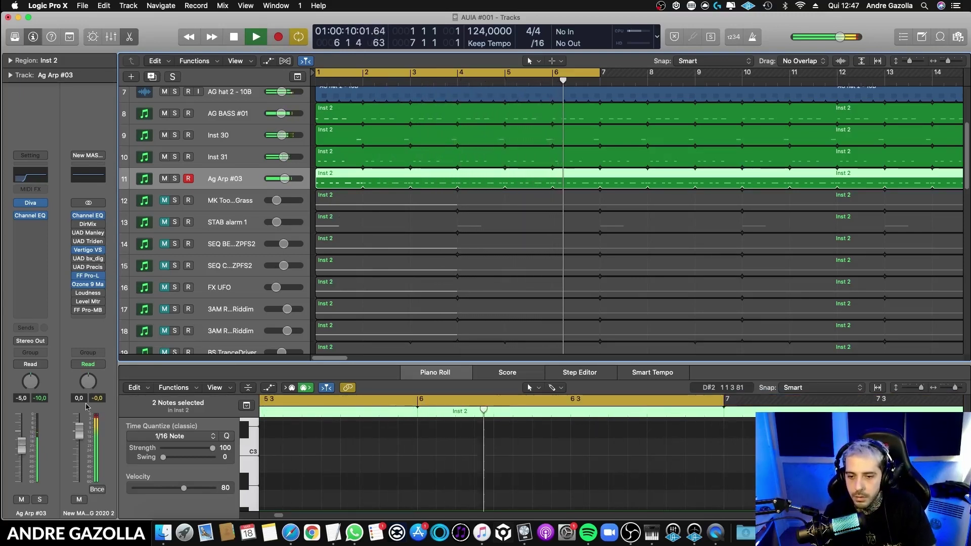
key(space)
- Search the Samples Tech House folder for "fx" in the file browser and widen the file name column
scroll(592, 221, down, 10)
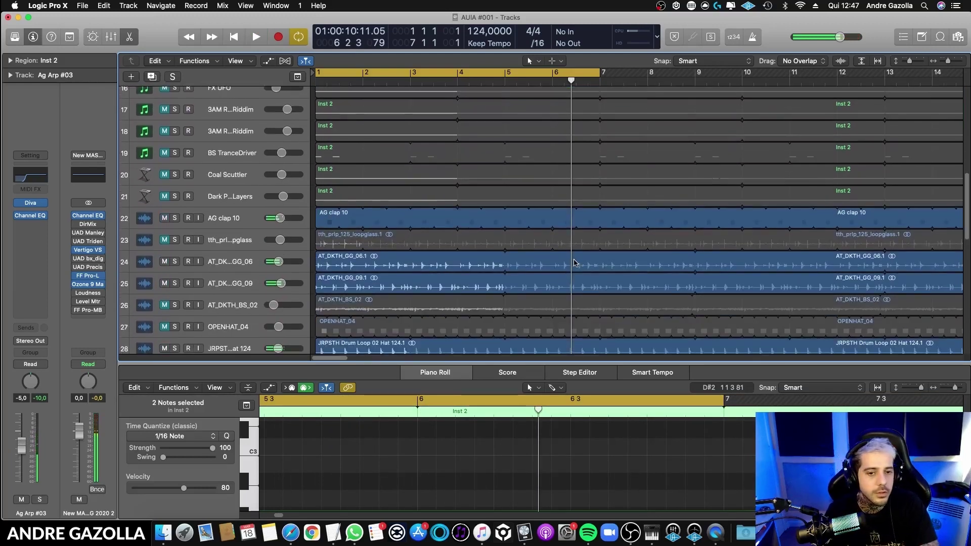
scroll(559, 289, down, 3)
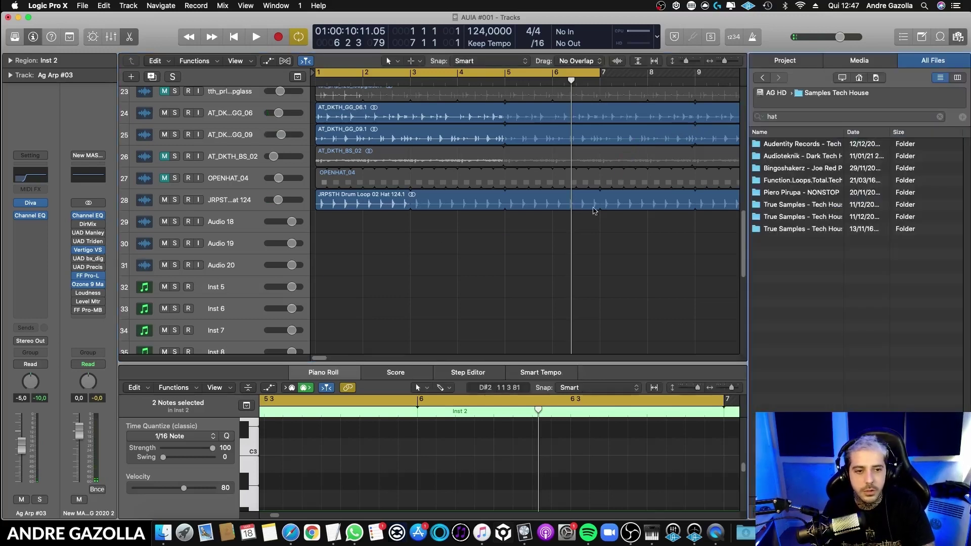
click(801, 117)
drag(804, 117, 425, 33)
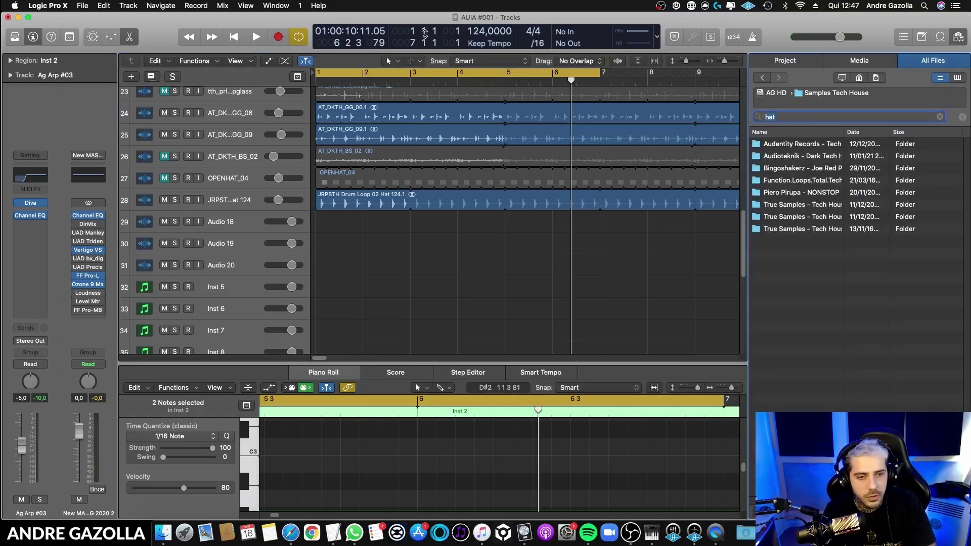
text(fx)
key(Return)
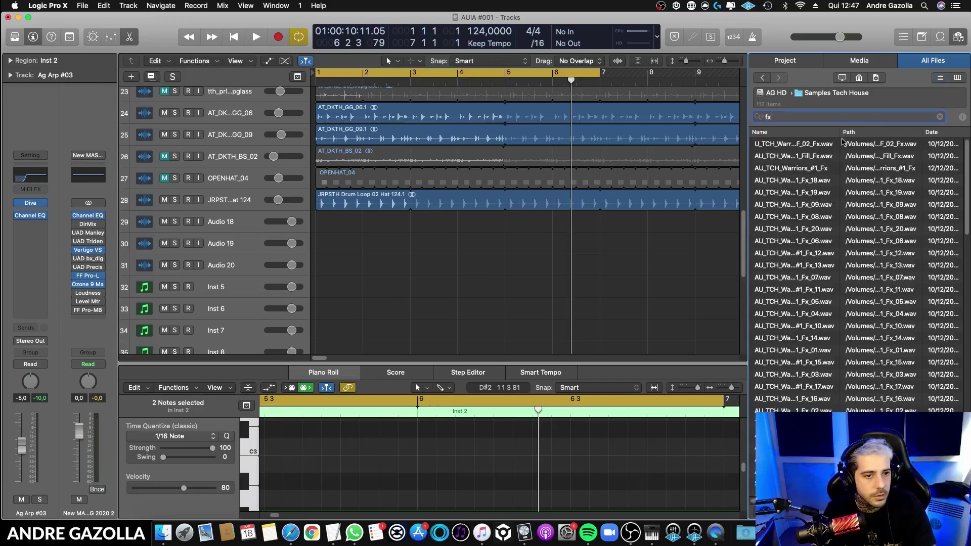
drag(840, 130, 882, 129)
- Audition several AU_TCH_Warriors_#1 effect samples, including Fx_18, Fx_19, Fx_09, Fx_02 and Fx_16
click(861, 146)
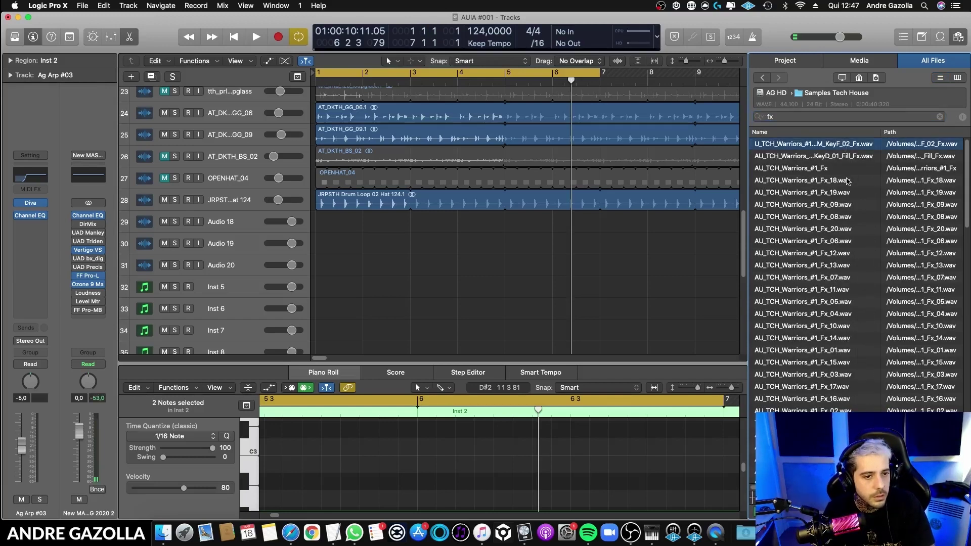
click(849, 182)
click(844, 193)
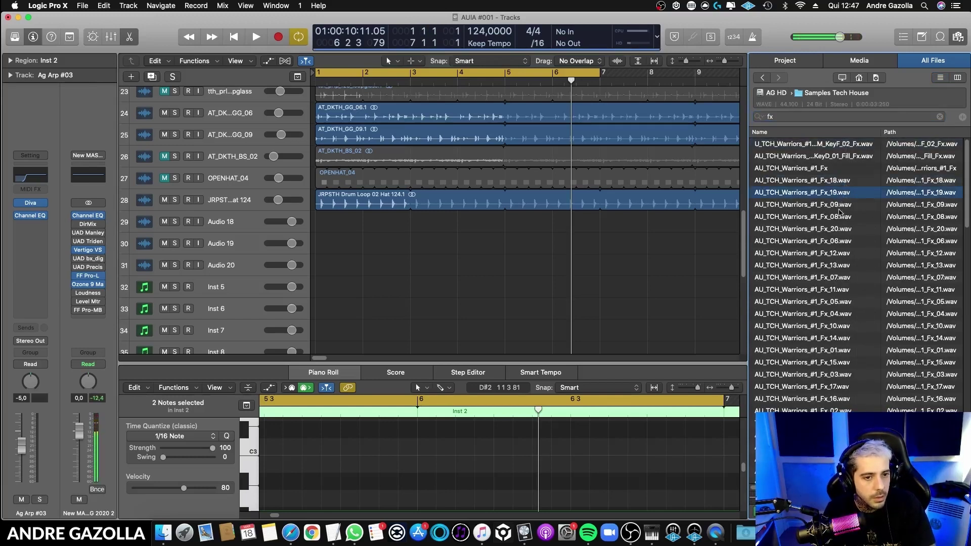
click(836, 205)
scroll(836, 349, down, 5)
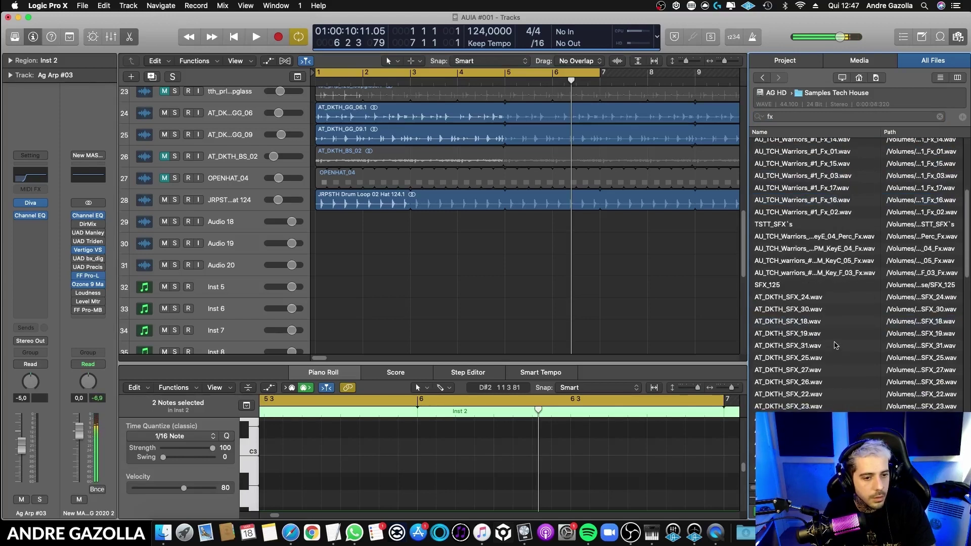
scroll(823, 282, up, 2)
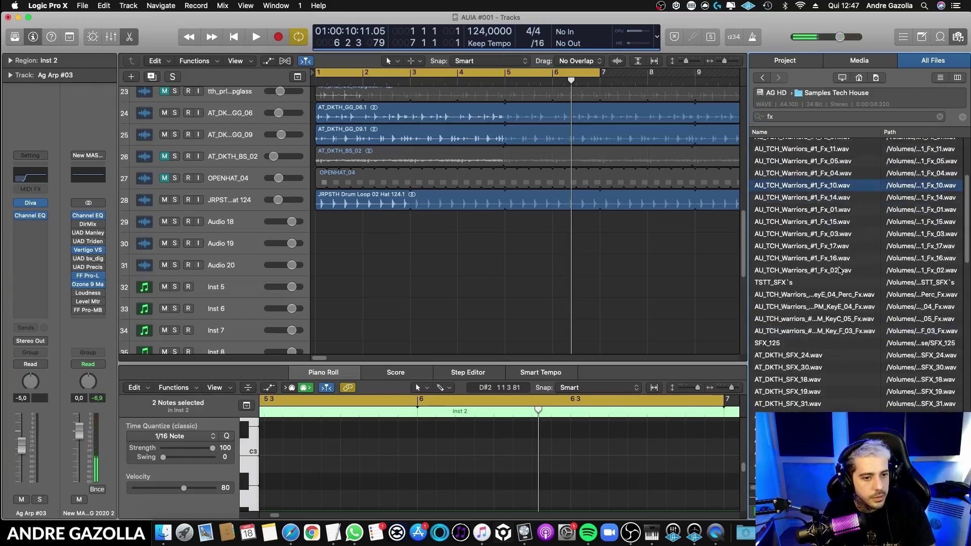
click(840, 270)
click(838, 258)
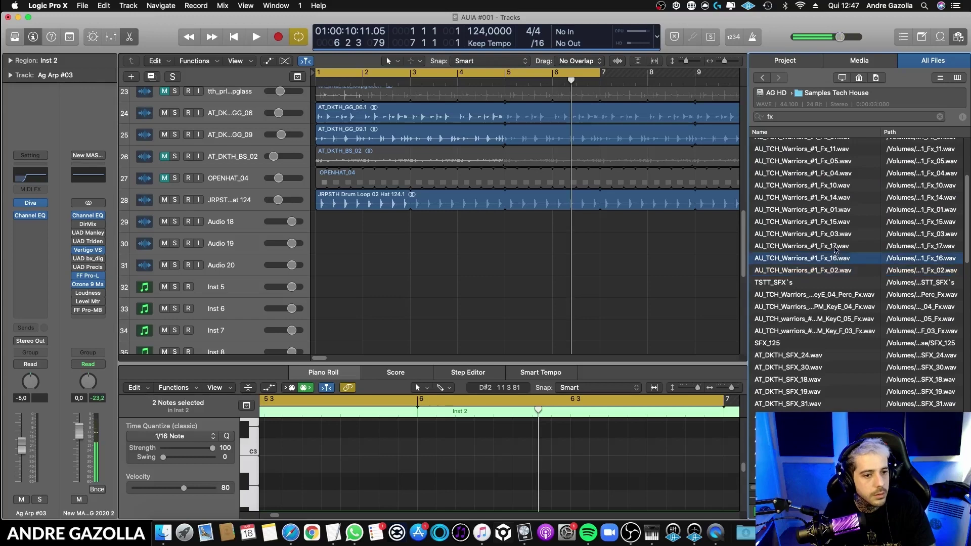
- Audition Fx_17 and Fx_03, place AU_TCH_Warriors_#1_Fx_03 at bar 1 on the Audio 18 track, and stretch its end to mid-bar 5
click(835, 246)
click(831, 233)
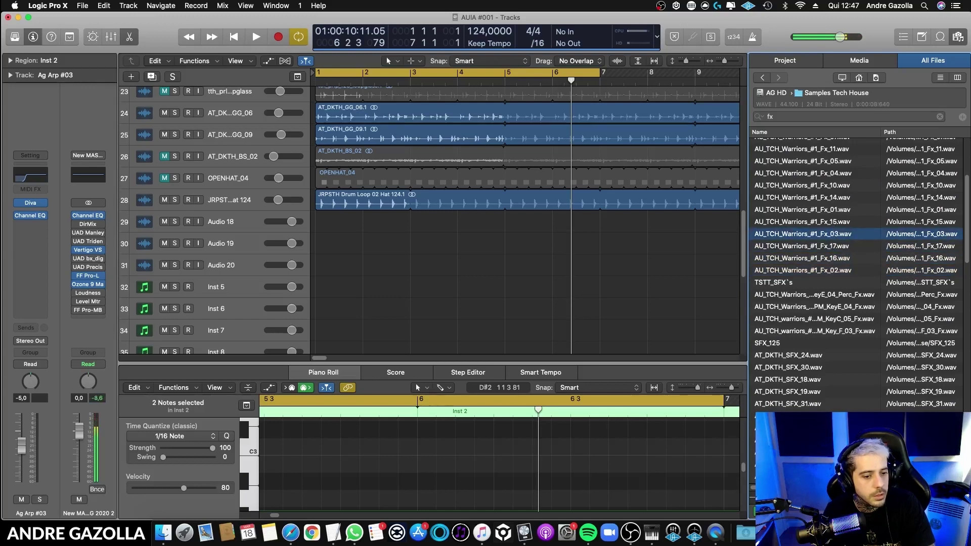
drag(793, 220, 318, 223)
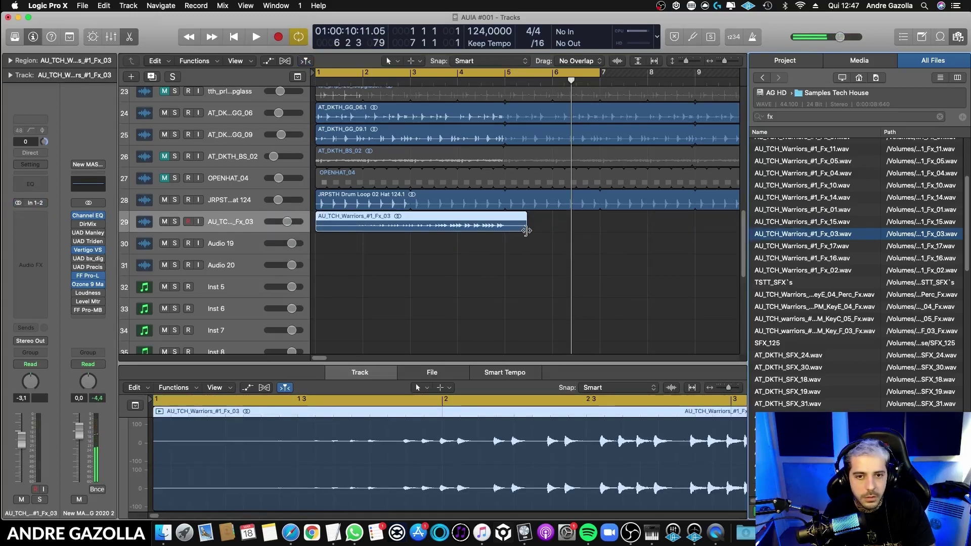
drag(526, 229, 527, 228)
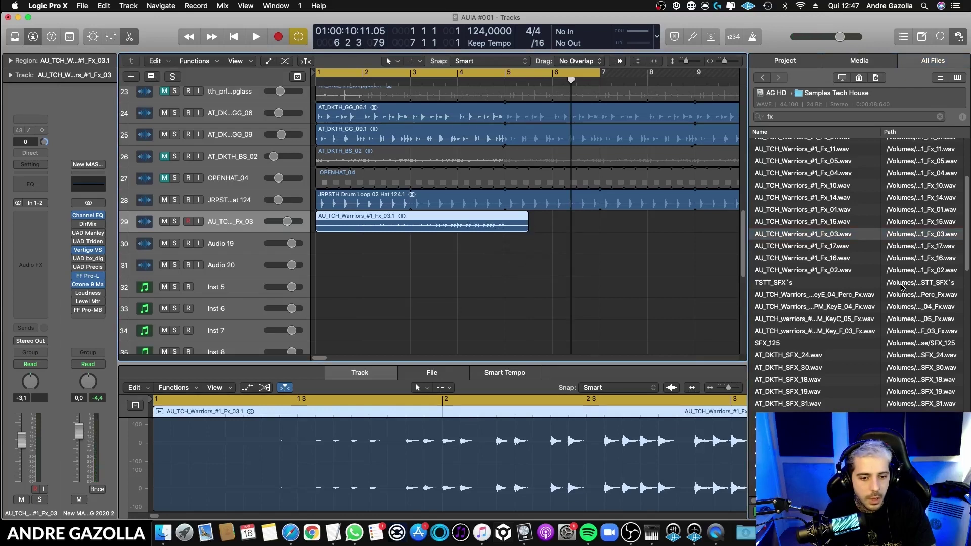
- Audition Fx_15, Fx_01, Fx_14 and Fx_10, and place AU_TCH_Warriors_#1_Fx_10 at bar 6 on the Fx_03 track
click(844, 226)
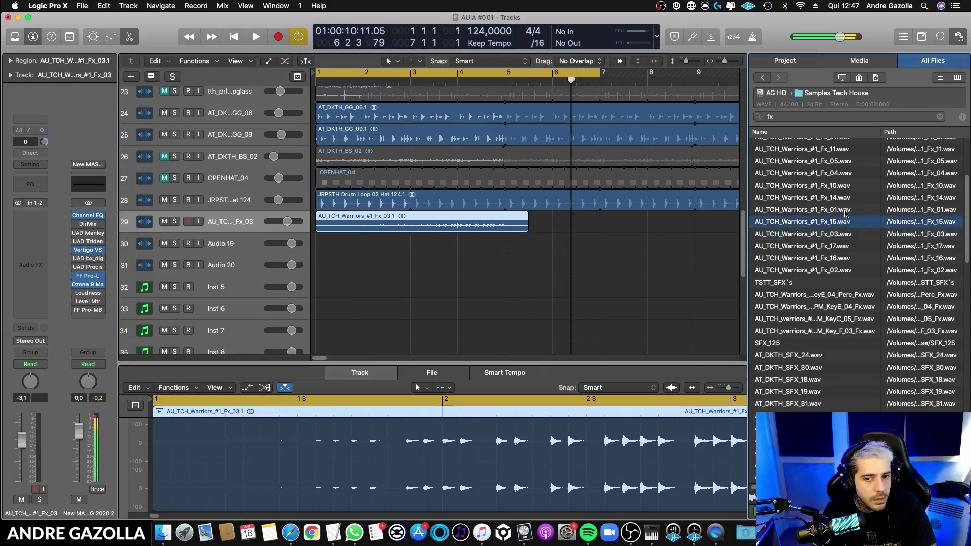
click(846, 210)
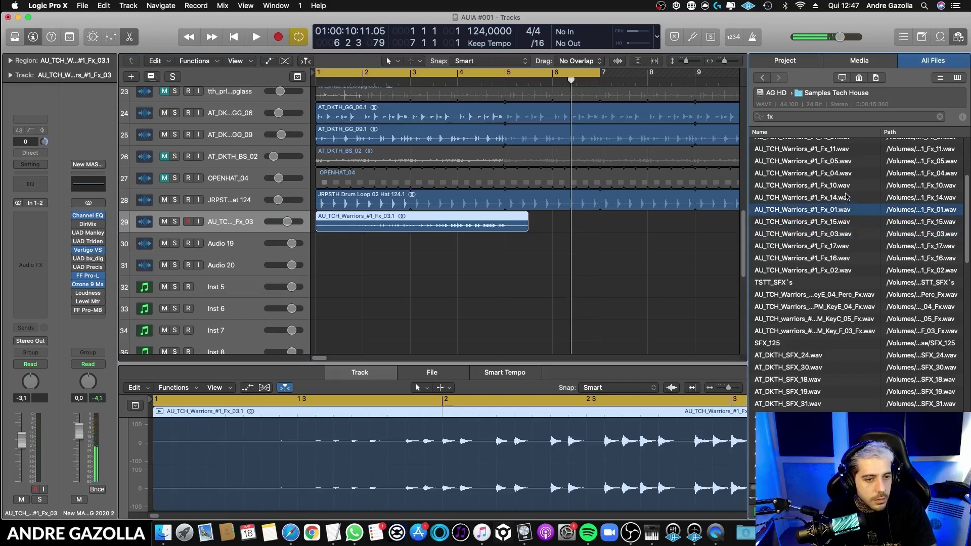
click(847, 196)
click(839, 187)
drag(838, 186, 554, 228)
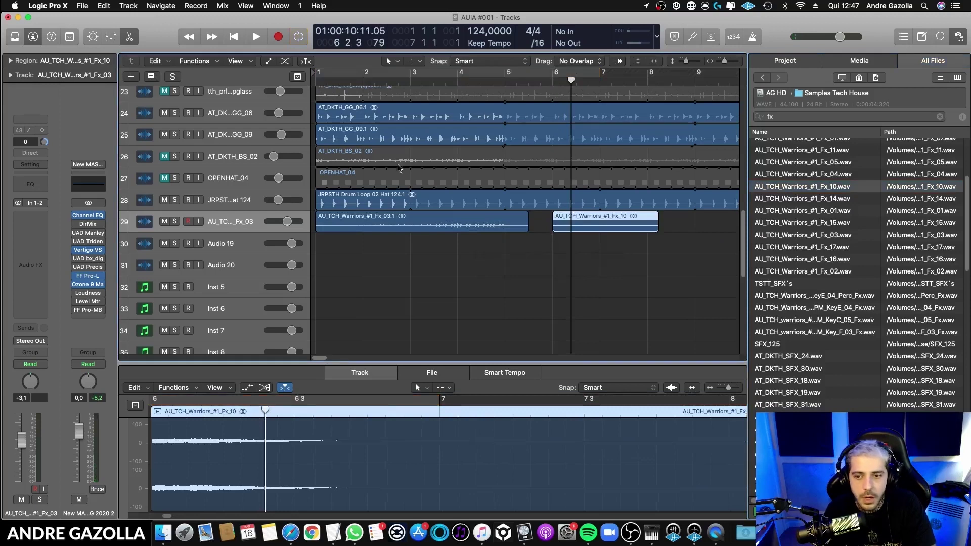
- Duplicate the Fx_03 track as a new empty audio track and audition the samples Fx_04, Fx_05 and Fx_11
click(157, 79)
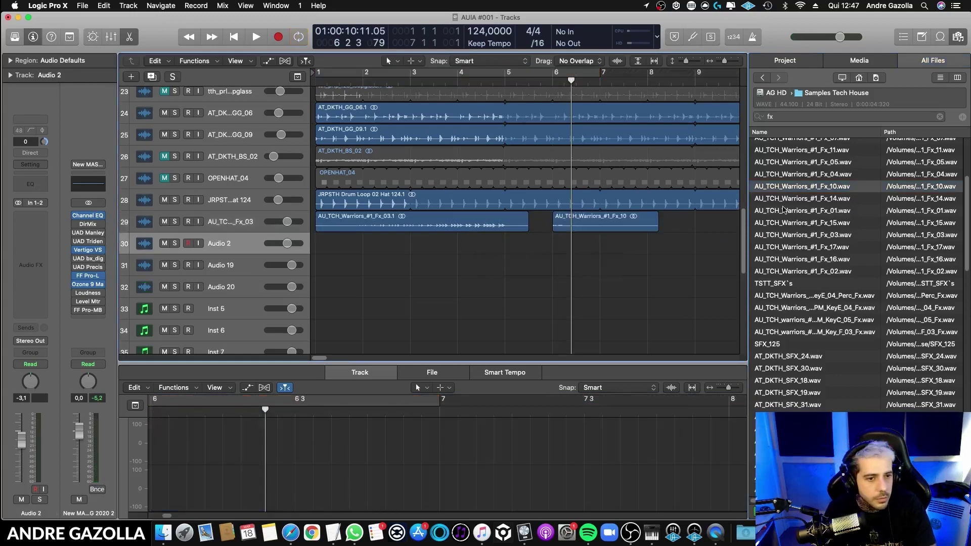
scroll(784, 209, up, 5)
click(829, 266)
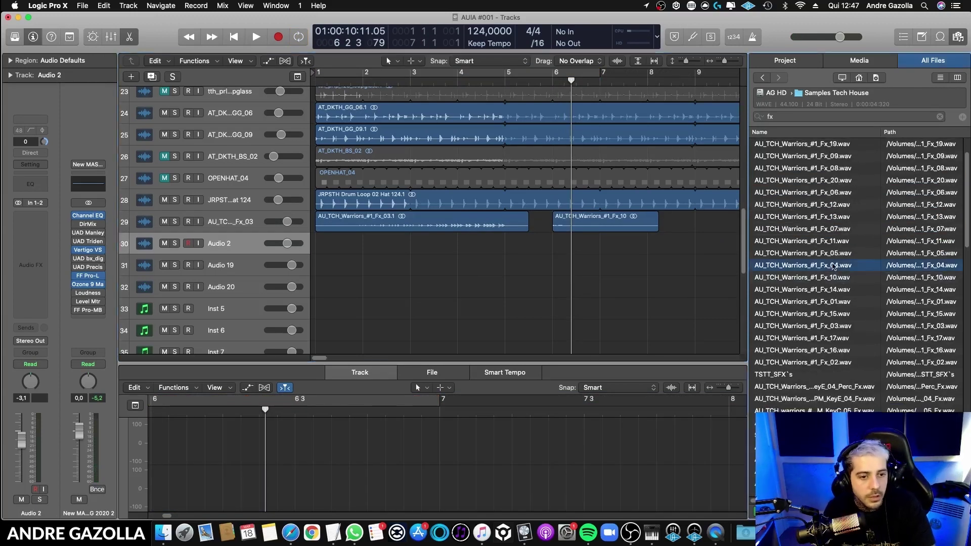
click(832, 252)
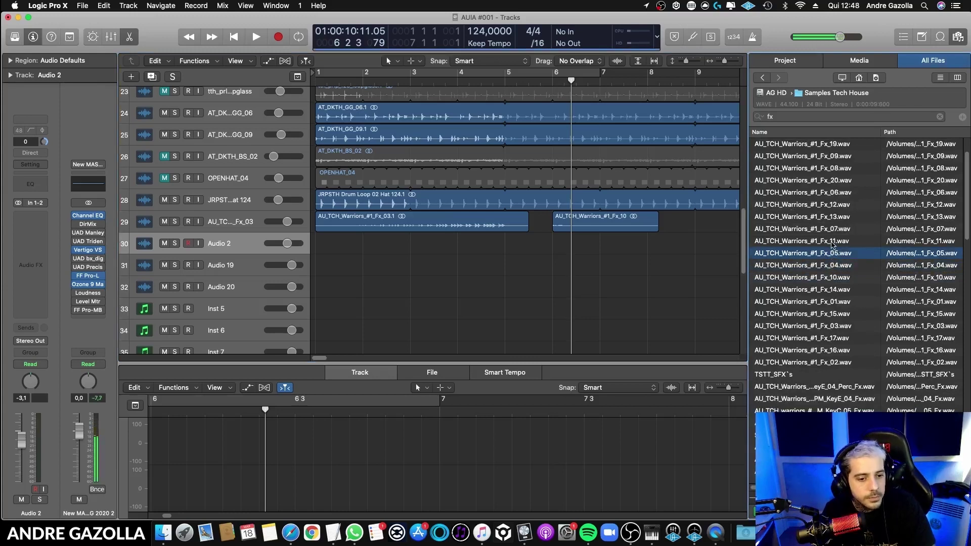
click(833, 241)
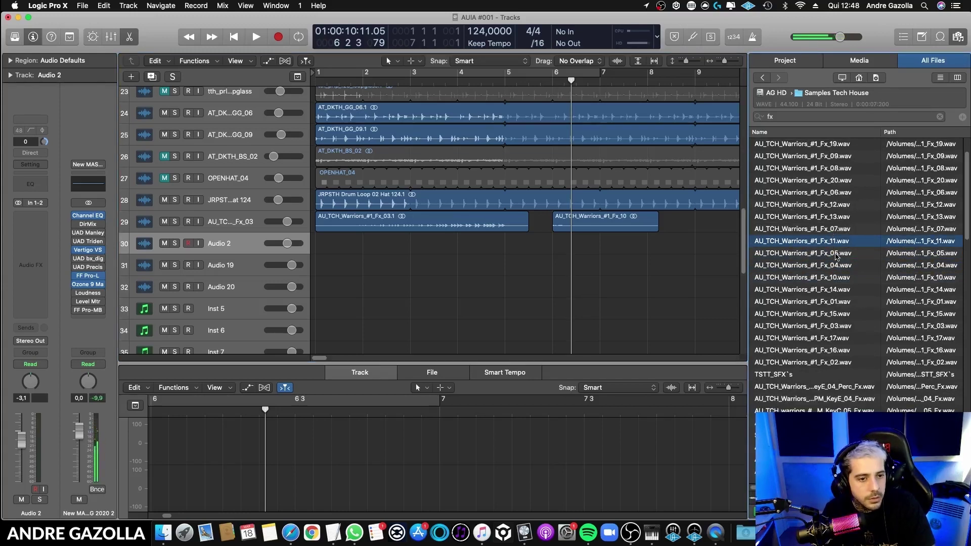
- Place AU_TCH_Warriors_#1_Fx_05 at bar 1 on the new empty audio track and stretch it to end just before bar 6
click(835, 253)
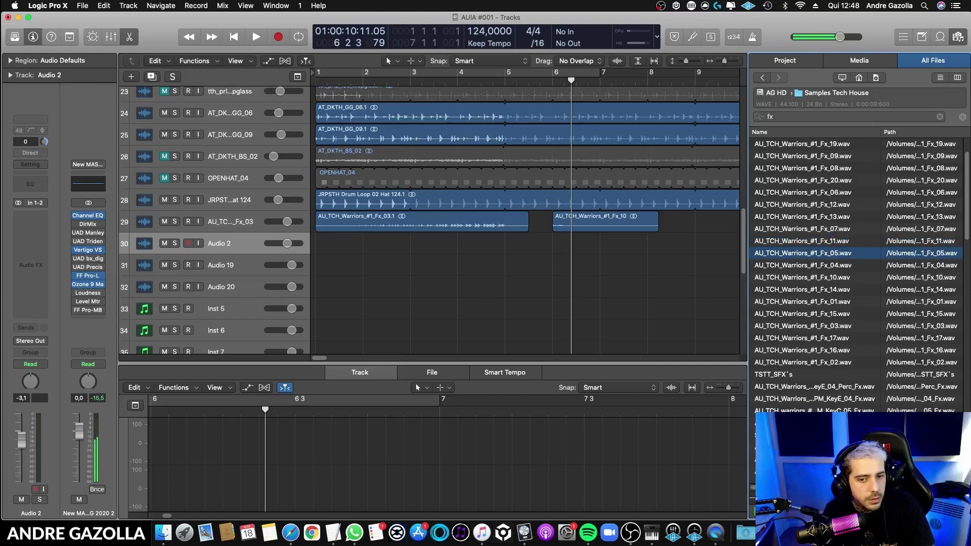
drag(837, 255, 263, 248)
drag(549, 250, 553, 253)
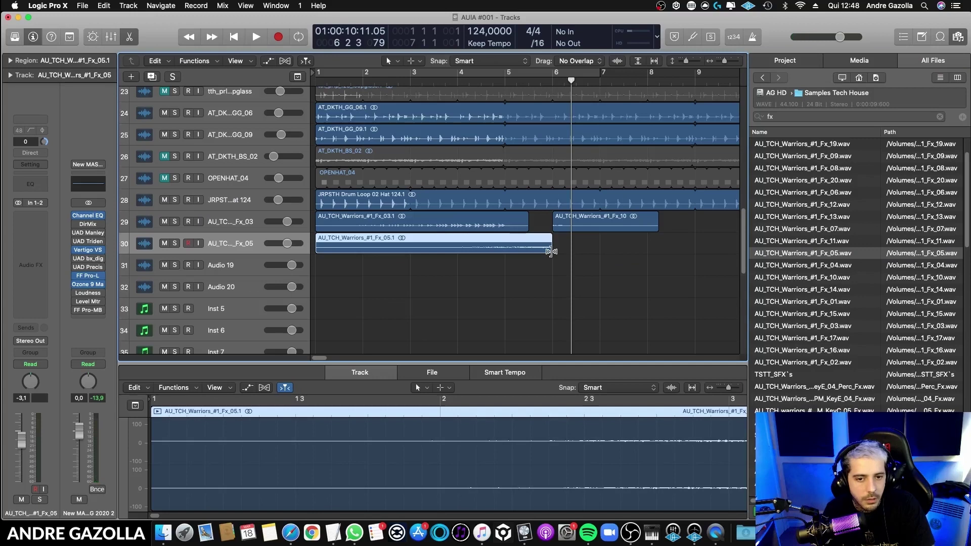
drag(549, 254, 550, 253)
- Audition Fx_06 and Fx_12, and place AU_TCH_Warriors_#1_Fx_12 at bar 6 on the Fx_05 track
click(830, 193)
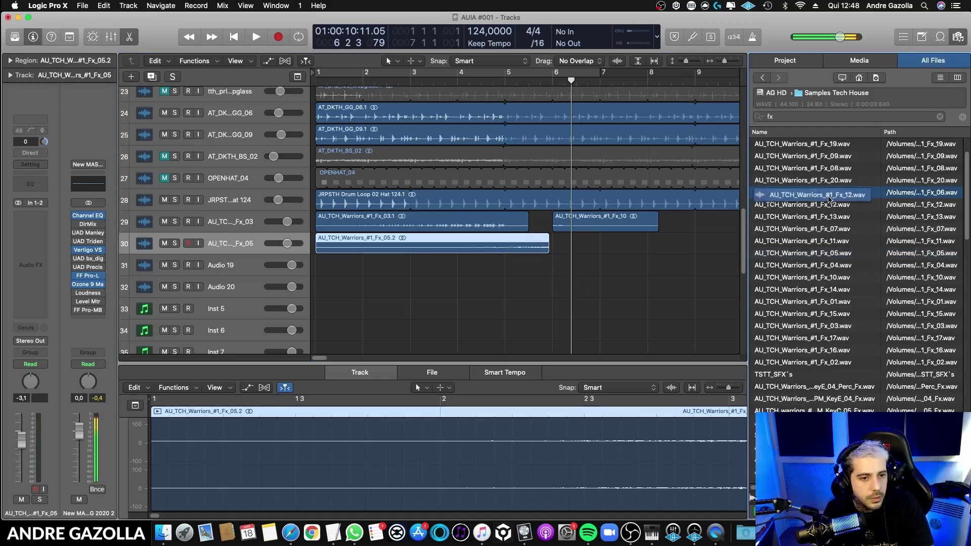
click(832, 205)
drag(830, 205, 556, 246)
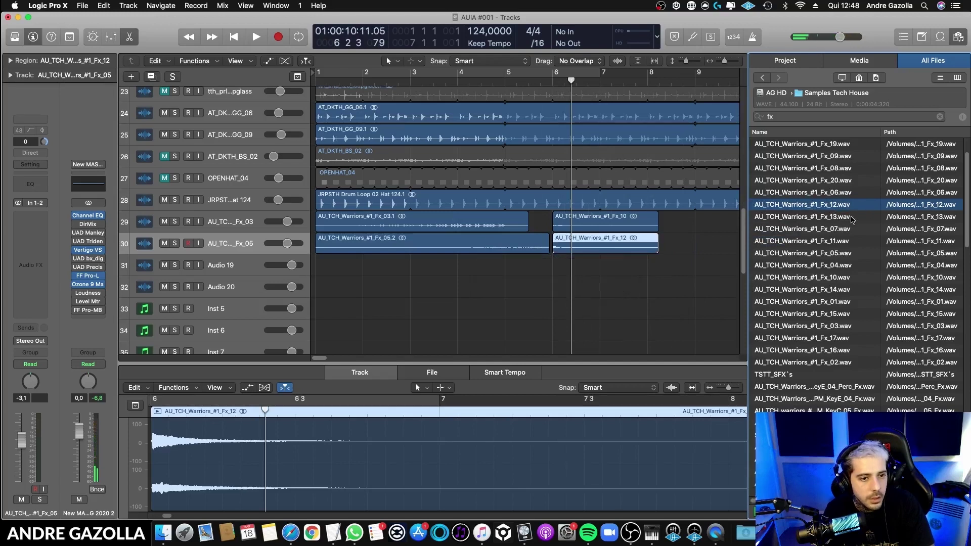
- Audition the samples Fx_13, Fx_08 and Fx_09, and close the file browser
click(855, 218)
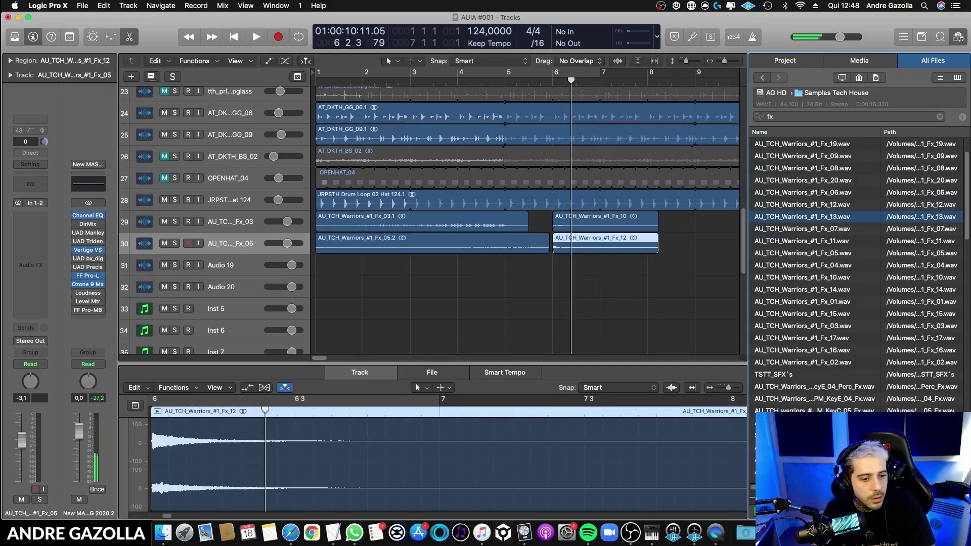
click(821, 170)
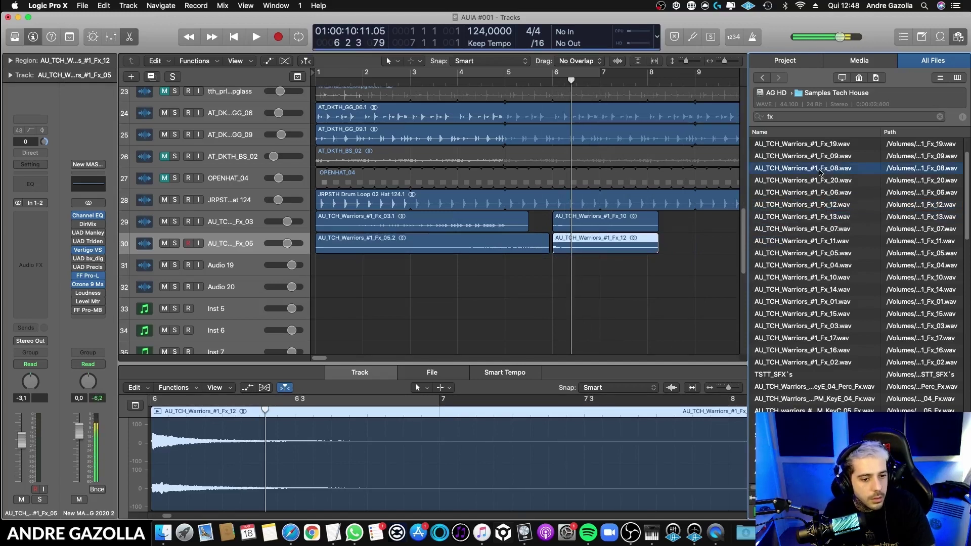
click(829, 156)
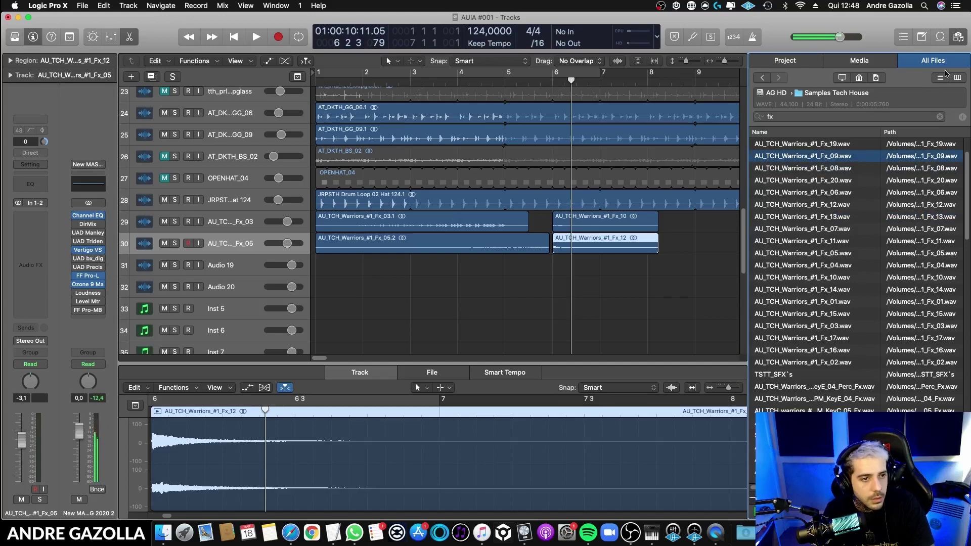
click(959, 36)
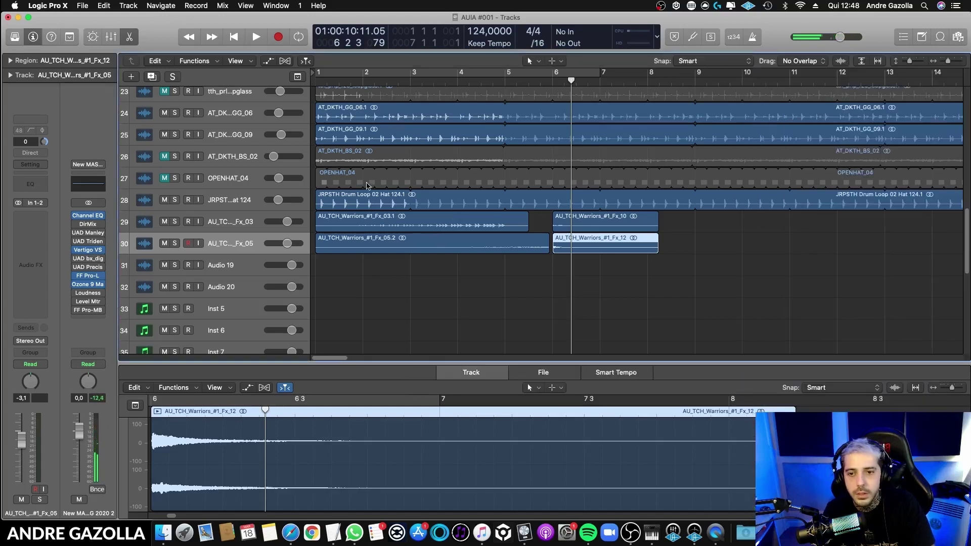
- Search the Samples Tech House folder for "fill" samples
click(959, 36)
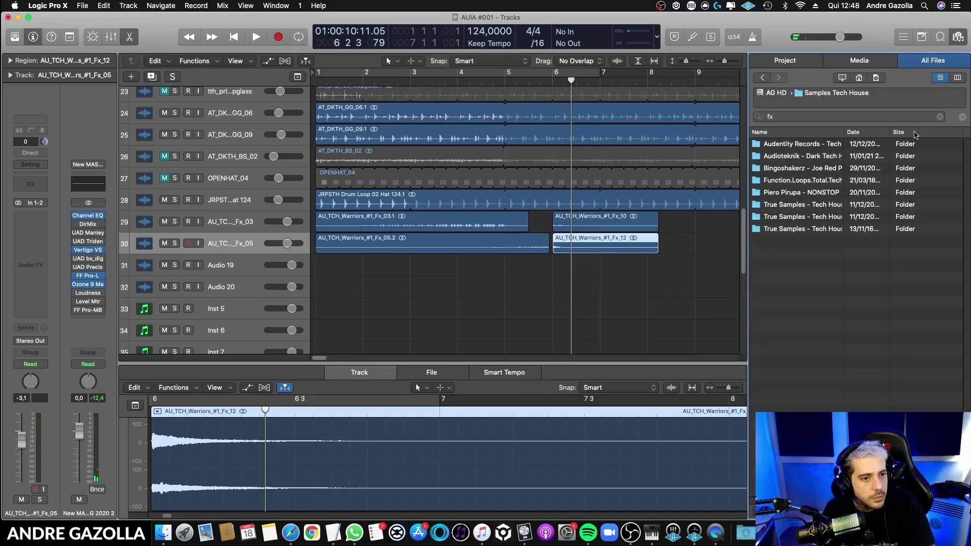
click(844, 115)
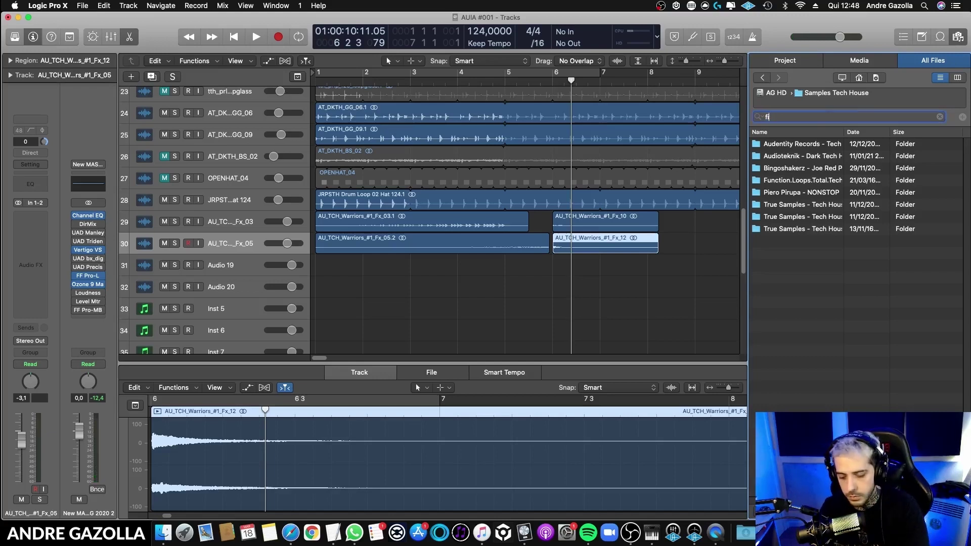
text(ll)
scroll(867, 362, down, 3)
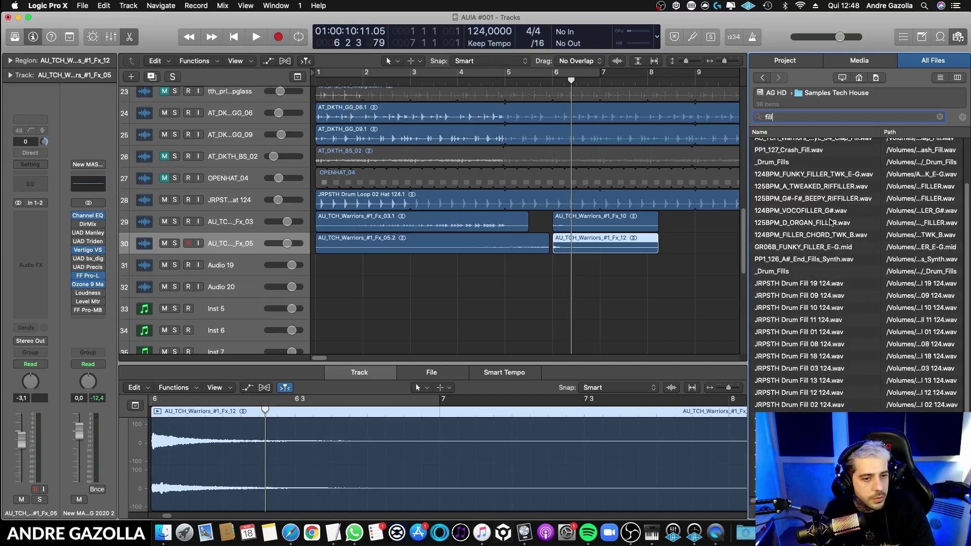
- Audition the filler samples 125BPM_A_TWEAKED_RIFFILLER, 125BPM_D_ORGAN_FILLER and 124BPM_VOCOFILLER_G#
click(807, 187)
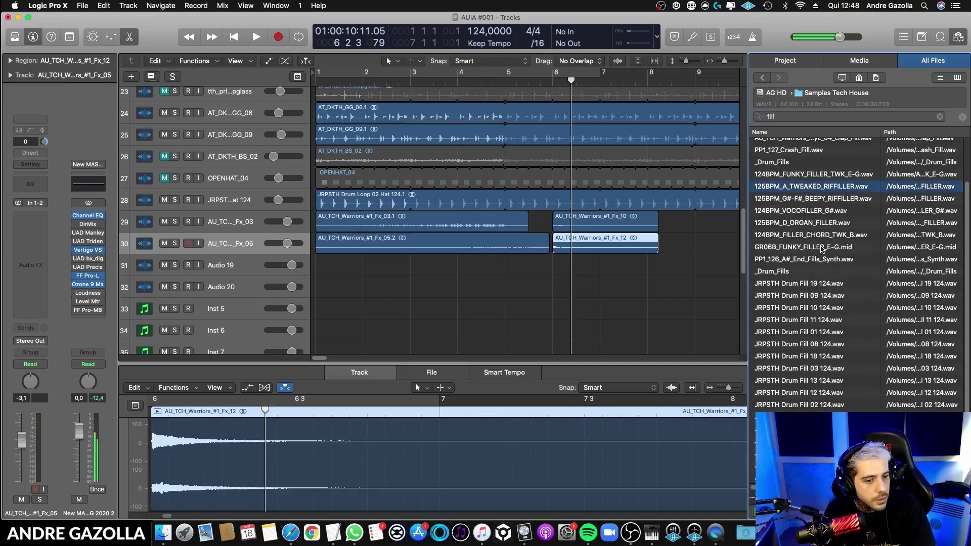
click(824, 224)
click(823, 213)
click(820, 274)
- Add a new audio track below the Fx_05 track and place JRPSTH Drum Fill 19 124 on it at bar 1
click(820, 284)
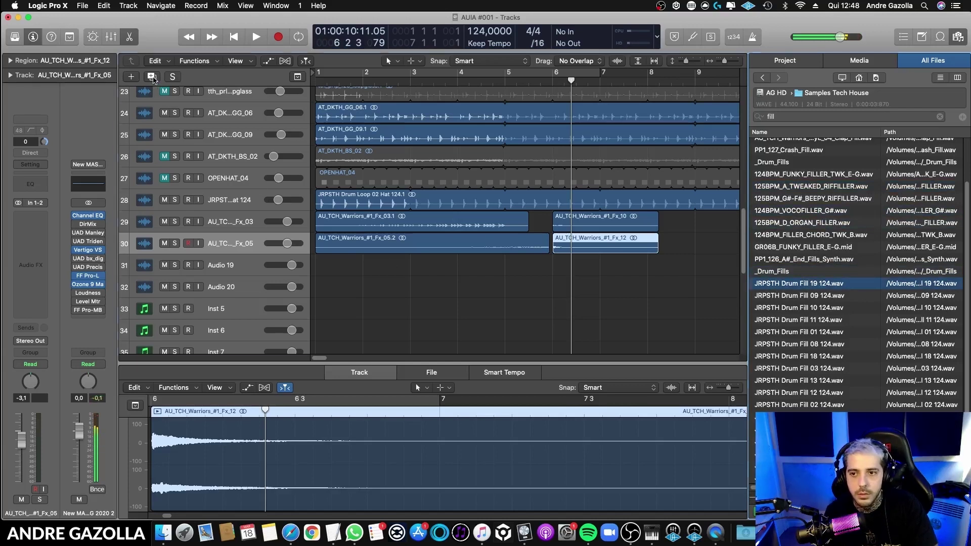
key(alt+super+a)
drag(767, 291, 318, 262)
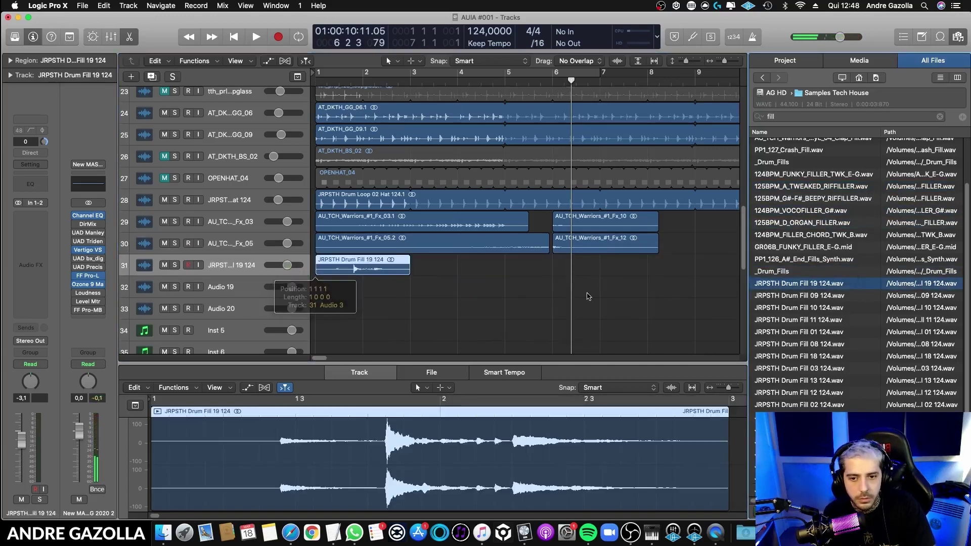
- Audition the JRPSTH drum fills 09, 11, 10, 01, 08, 18 and 03
click(825, 296)
click(838, 320)
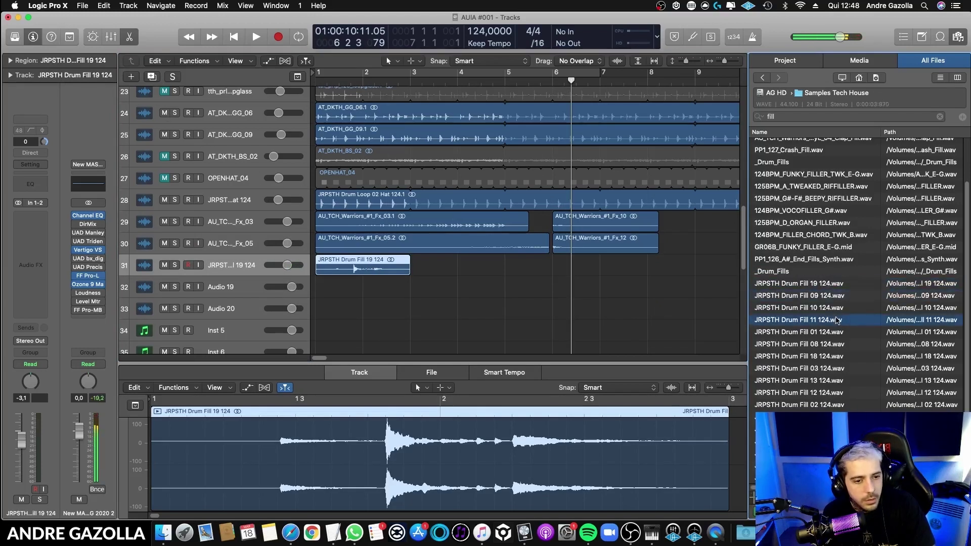
click(834, 308)
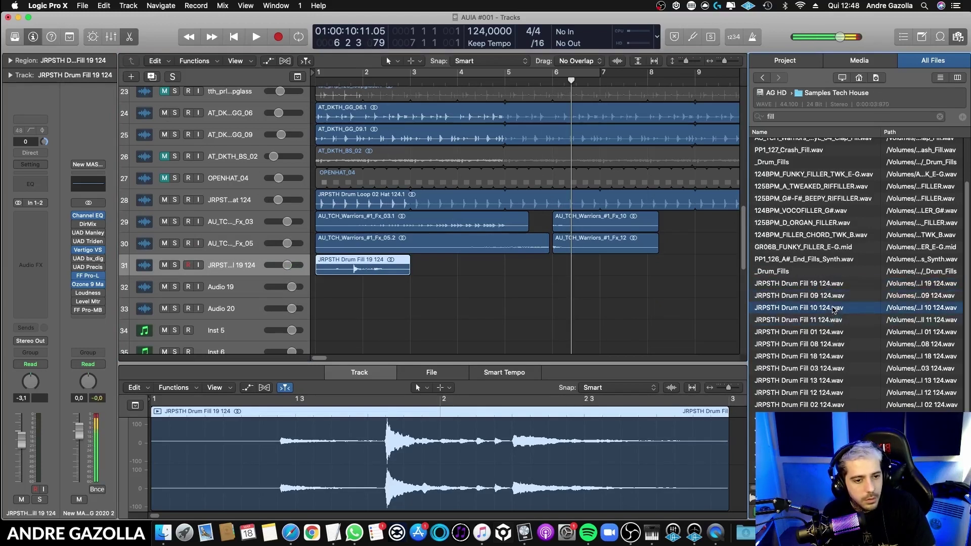
click(836, 333)
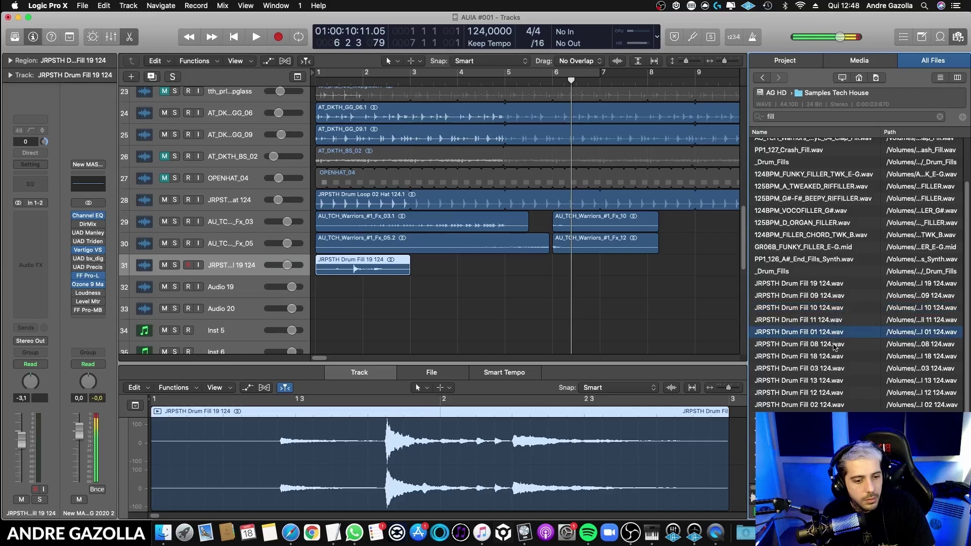
click(836, 345)
click(835, 357)
scroll(836, 357, down, 1)
click(835, 357)
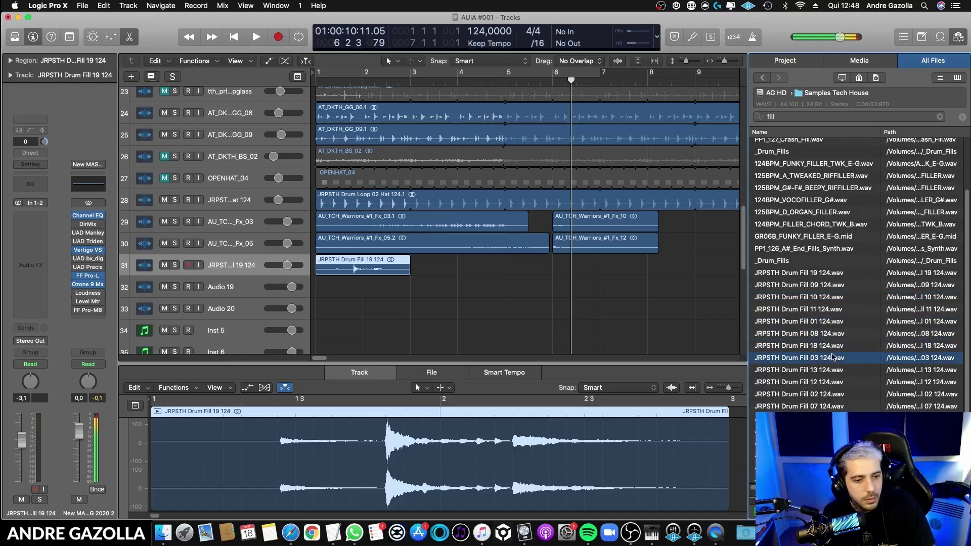
scroll(833, 357, down, 2)
- Audition the JRPSTH drum fills 13 and 12, and place JRPSTH Drum Fill 12 124 at bar 3 on the drum fill track
click(834, 346)
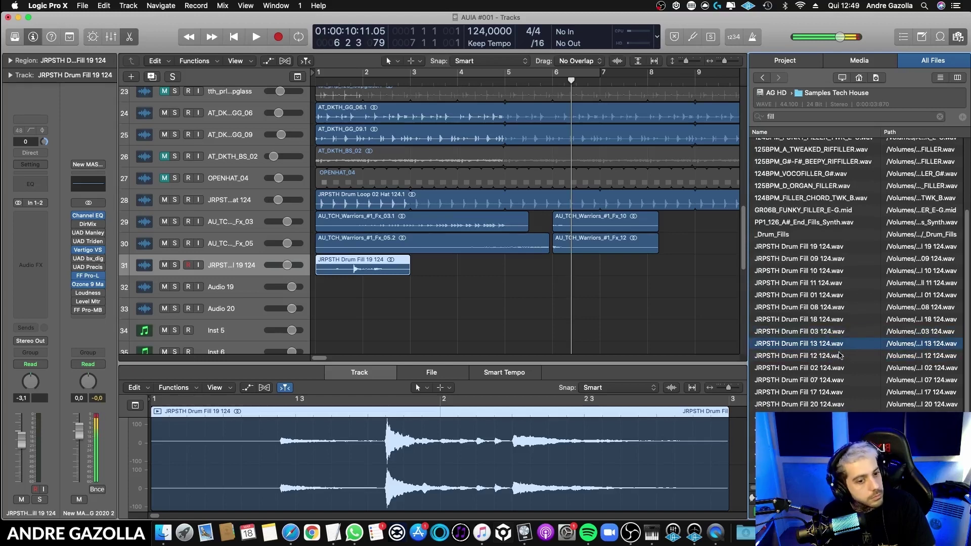
click(839, 356)
drag(838, 361, 505, 271)
- Audition the JRPSTH drum fills 02, 07 and 17, and close the file browser
click(789, 381)
scroll(796, 395, down, 1)
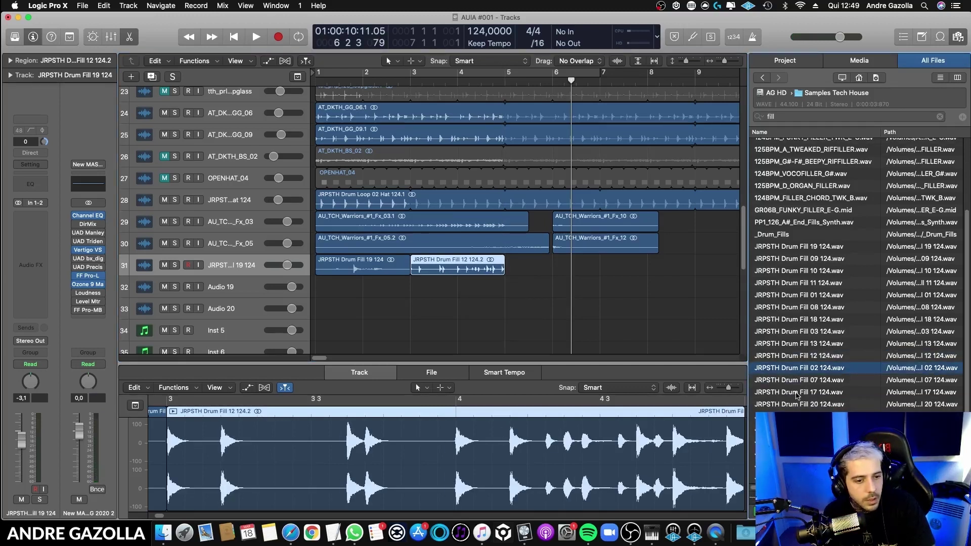
click(812, 380)
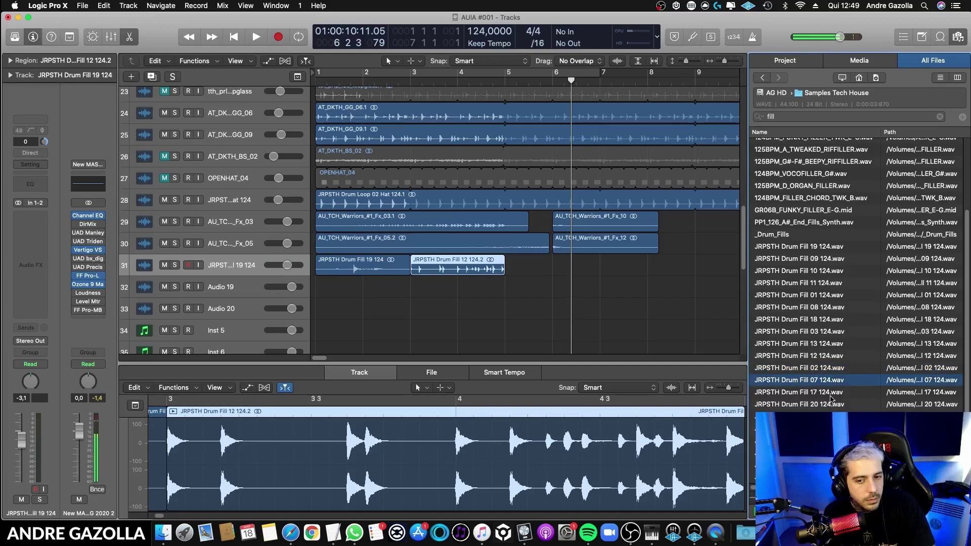
scroll(831, 398, up, 1)
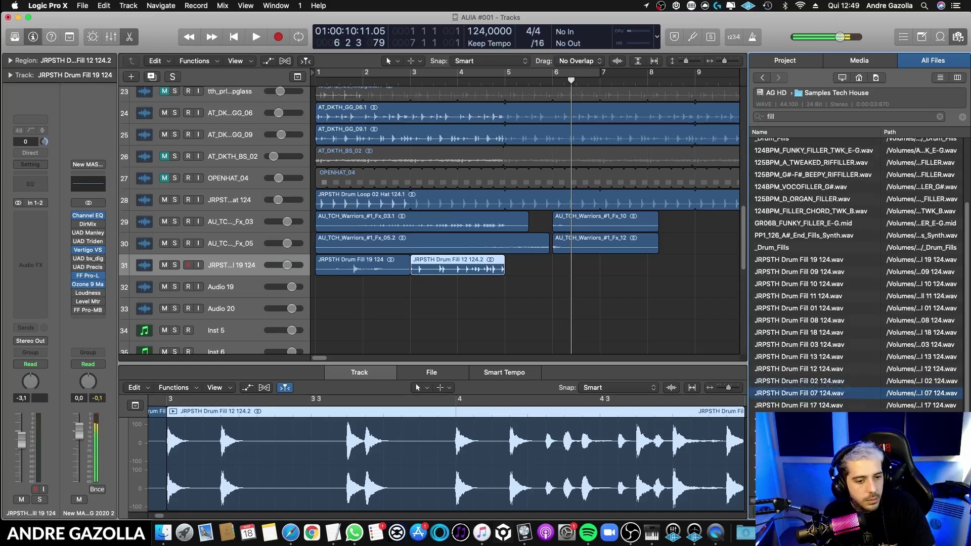
click(820, 478)
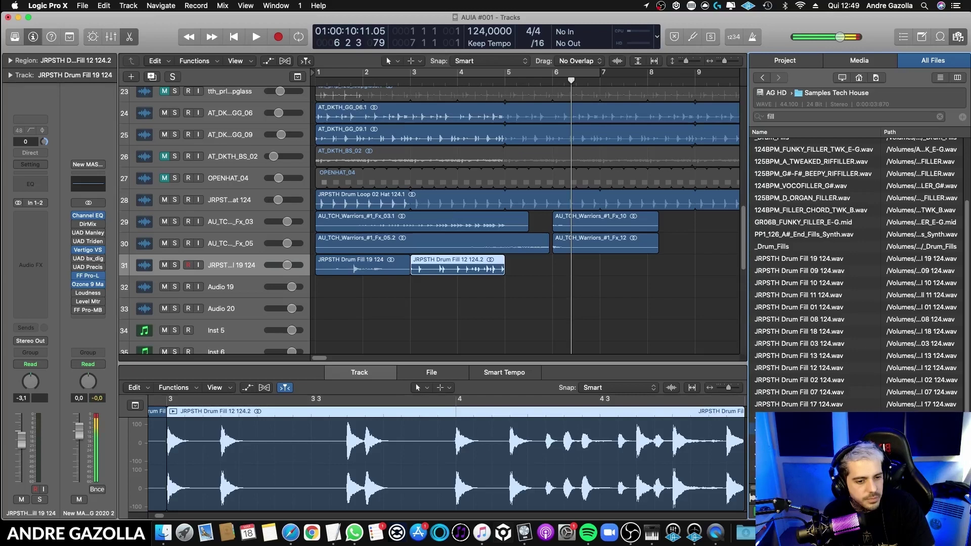
click(829, 403)
click(830, 392)
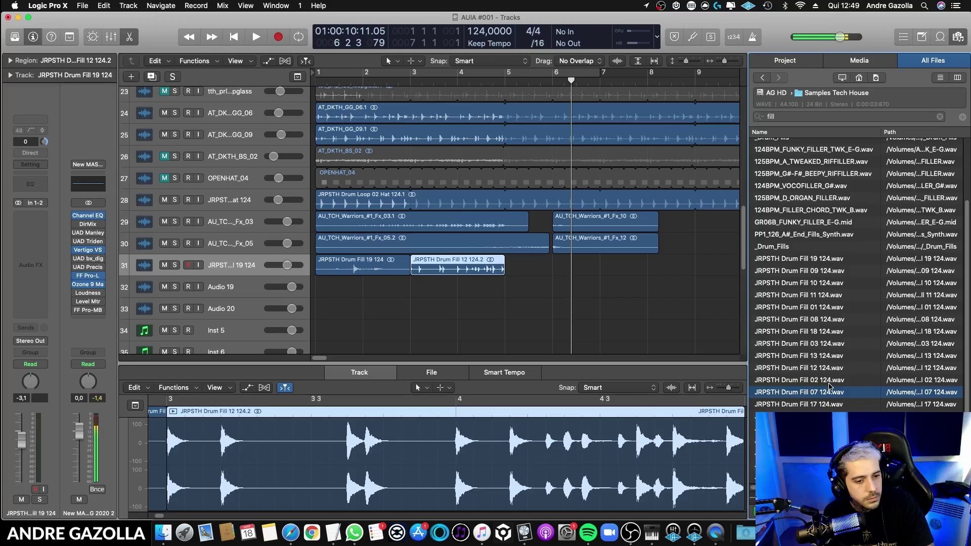
click(830, 381)
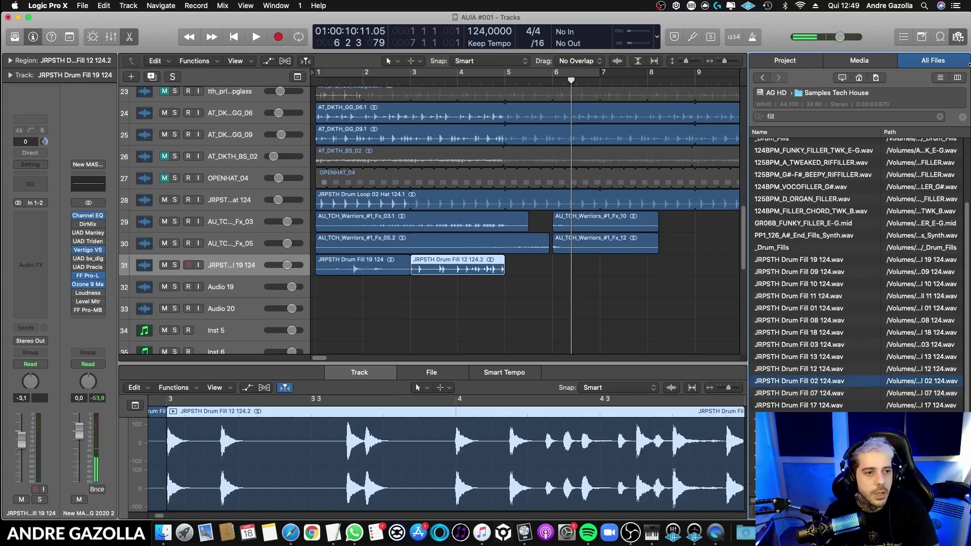
click(958, 37)
- Mute the hat loop, both FX tracks and the drum fill track, and create an empty one-bar MIDI region at bar 1 on Inst 5
drag(164, 265, 167, 202)
scroll(354, 284, down, 4)
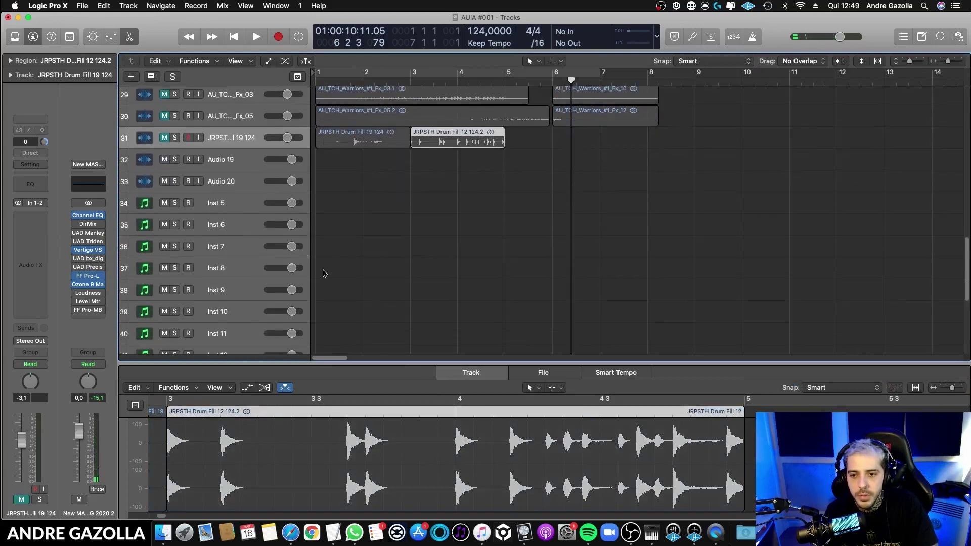
click(248, 208)
key(t)
key(p)
click(332, 203)
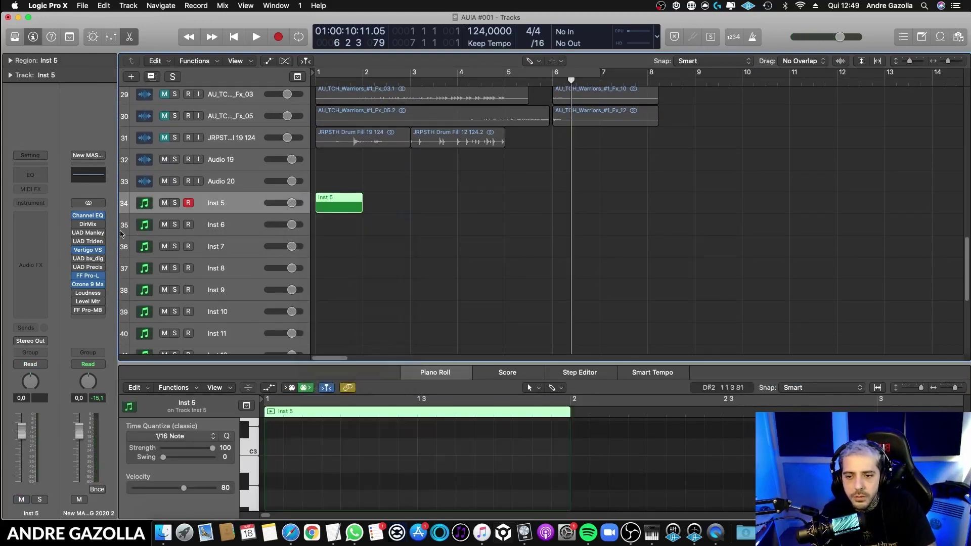
- Load Alchemy in stereo as the instrument on Inst 5 and move its window clear of the track list
click(44, 205)
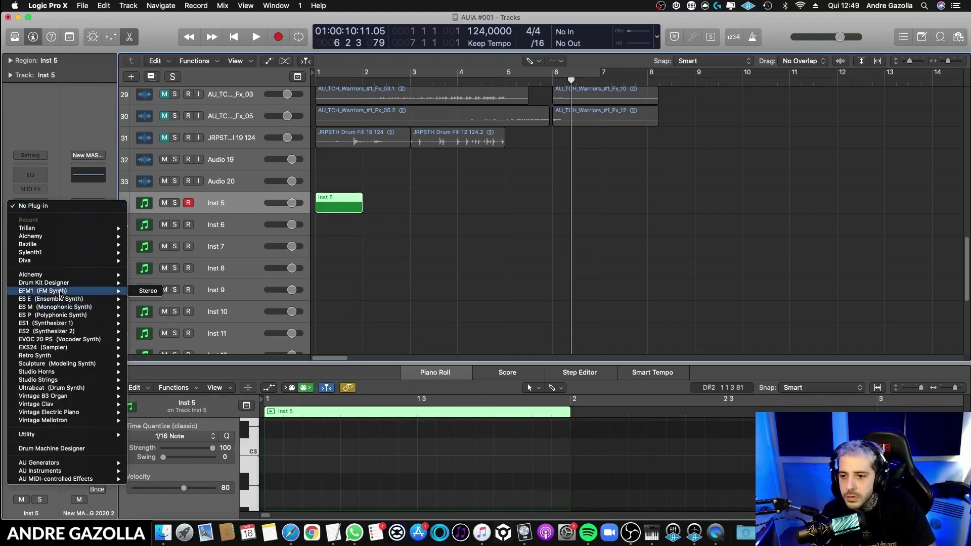
mouse_move(78, 278)
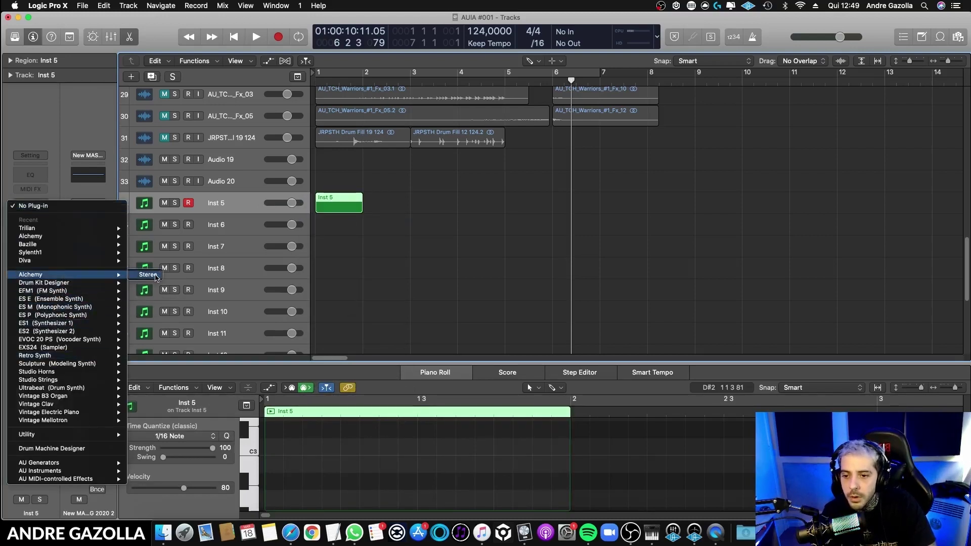
click(154, 276)
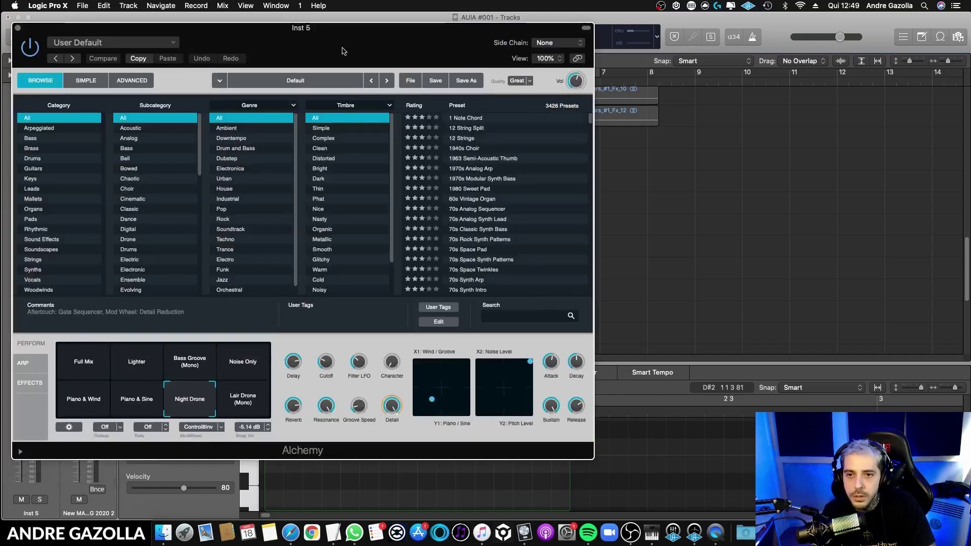
drag(343, 49, 737, 111)
- Check the note in the SEQ BELECTRO ZPFS2 track's MIDI region, and return to the Inst 5 region
scroll(249, 282, up, 4)
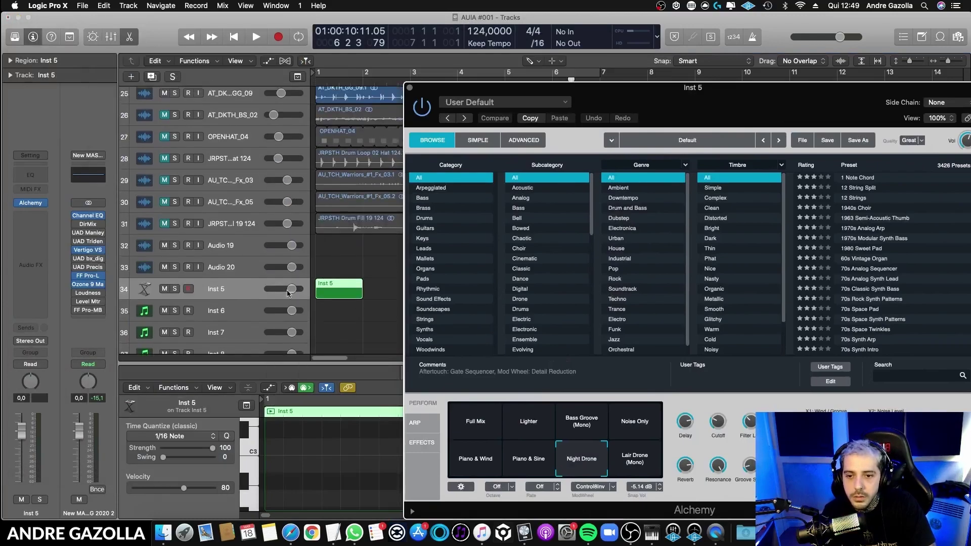
scroll(321, 290, up, 10)
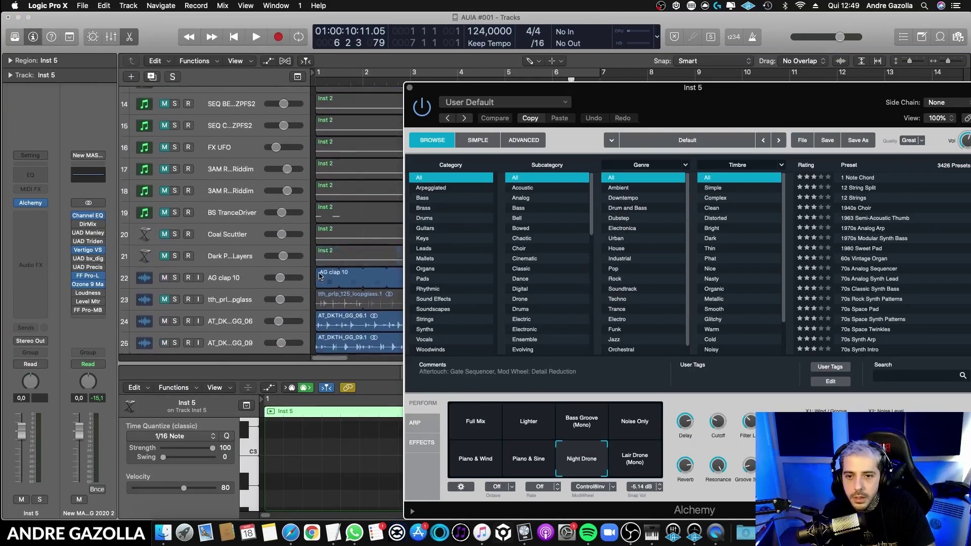
click(324, 207)
scroll(338, 215, down, 12)
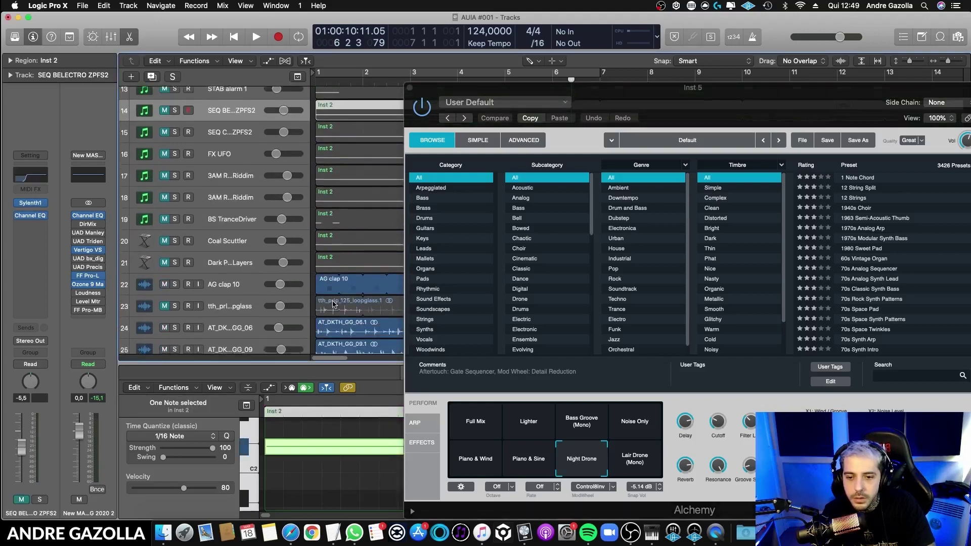
click(338, 200)
- Close the Alchemy window and draw a C#2 note across the full length of the Inst 5 region with the Pencil tool
key(t)
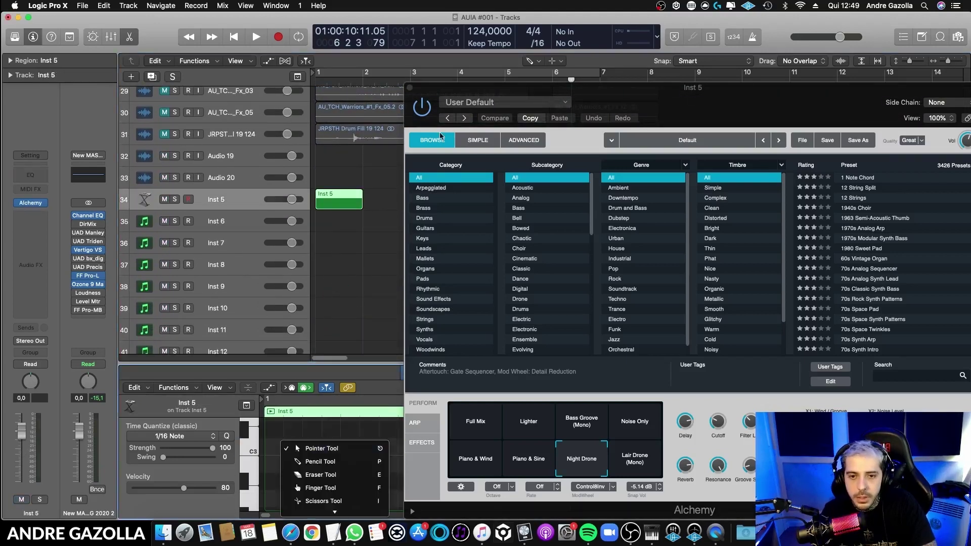
click(408, 93)
click(408, 93)
key(t)
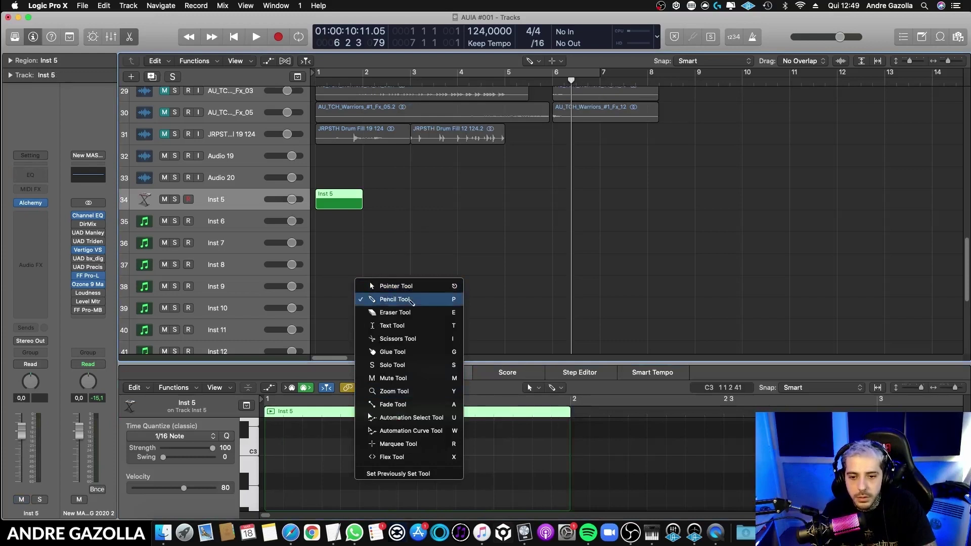
click(403, 304)
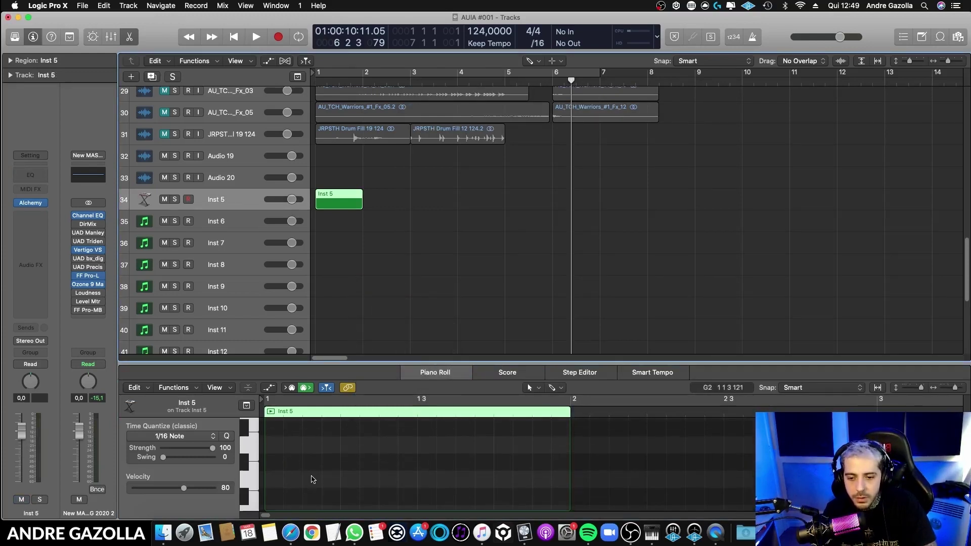
scroll(312, 466, down, 2)
click(267, 458)
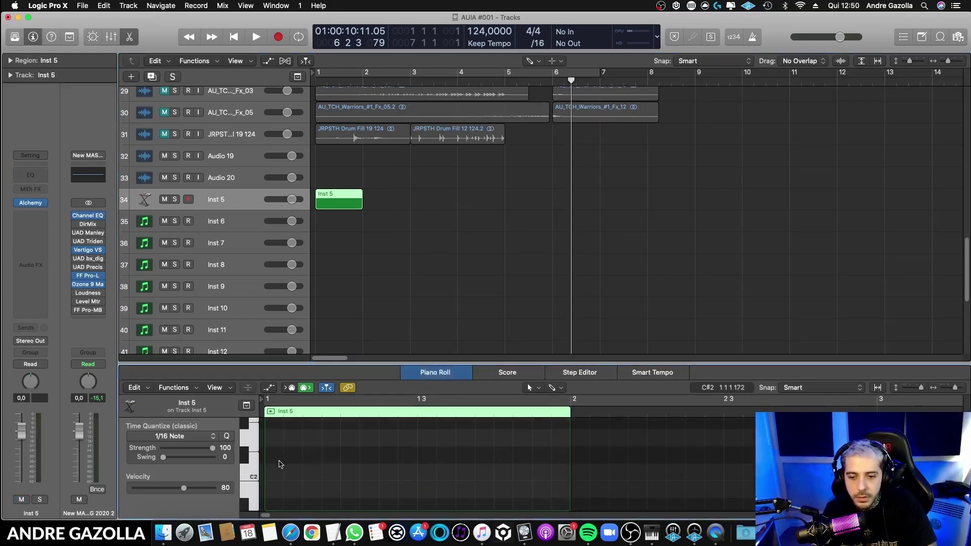
key(t)
key(p)
click(283, 458)
click(283, 458)
drag(285, 459, 570, 458)
- Turn on cycle playback from bar 1 to bar 7 and zoom the timeline out slightly
scroll(396, 172, down, 1)
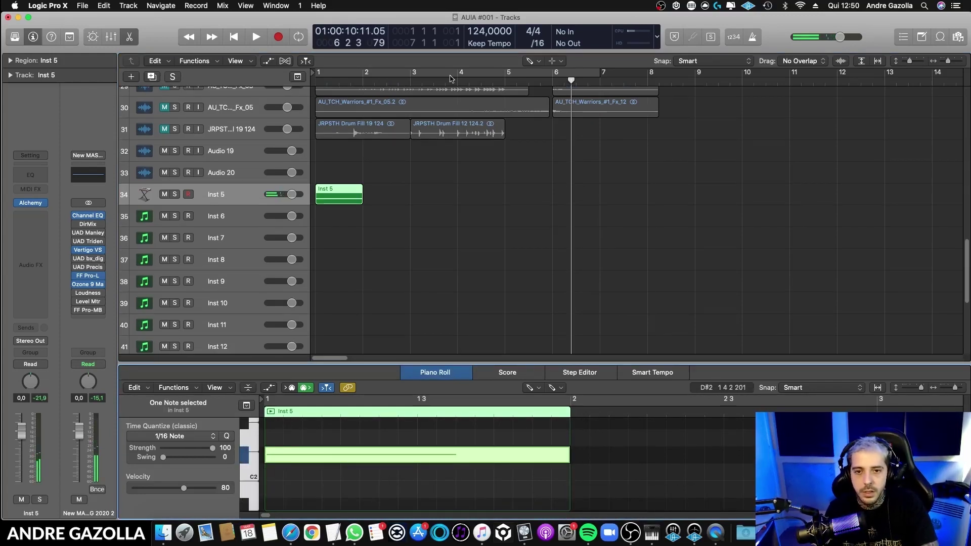
key(c)
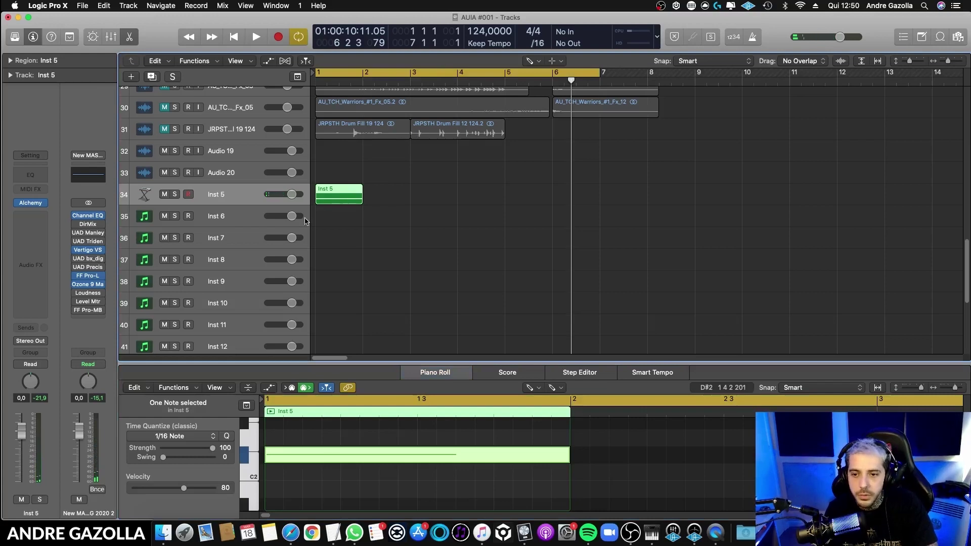
scroll(441, 253, up, 1)
scroll(441, 254, up, 2)
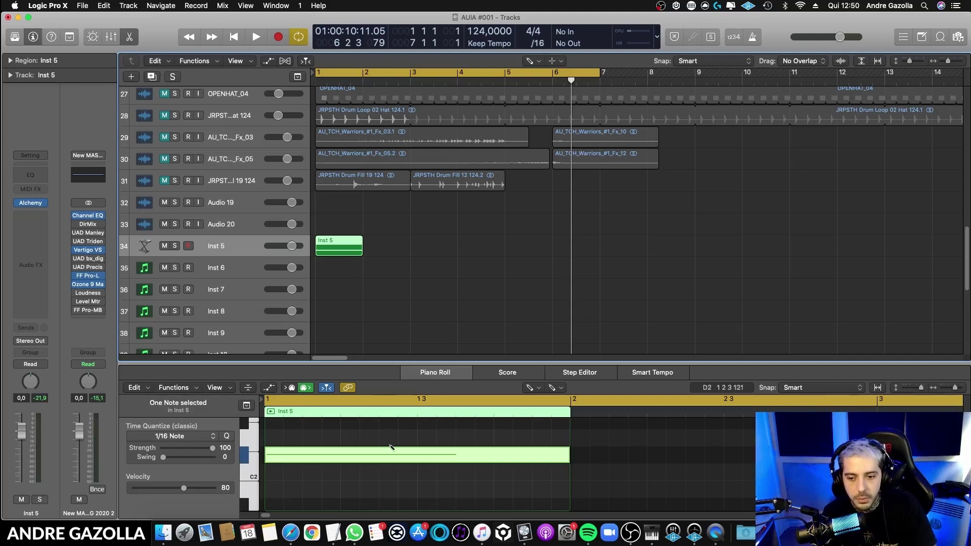
drag(948, 62, 946, 61)
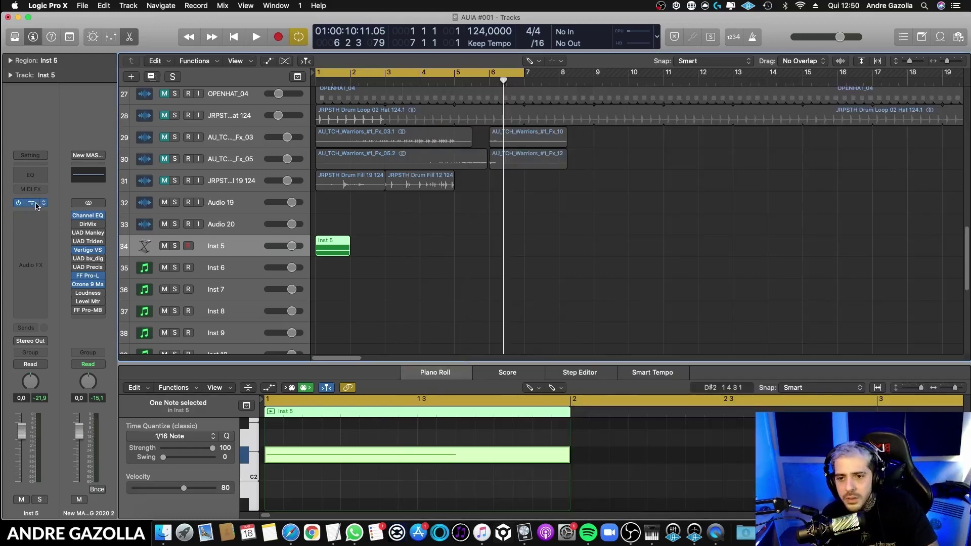
- Reopen Alchemy on Inst 5, filter its presets to the Sound Effects category, and solo and record-enable the track for playback
click(36, 205)
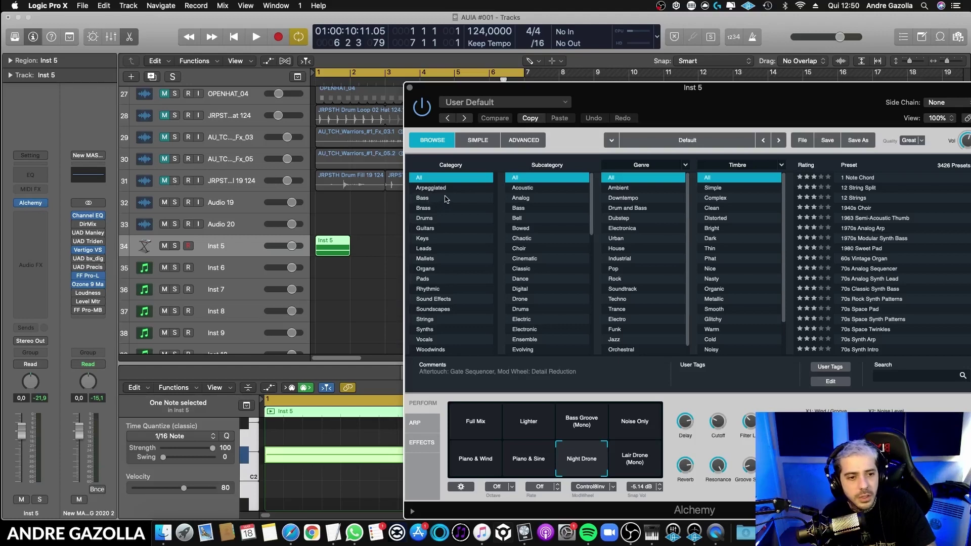
click(444, 188)
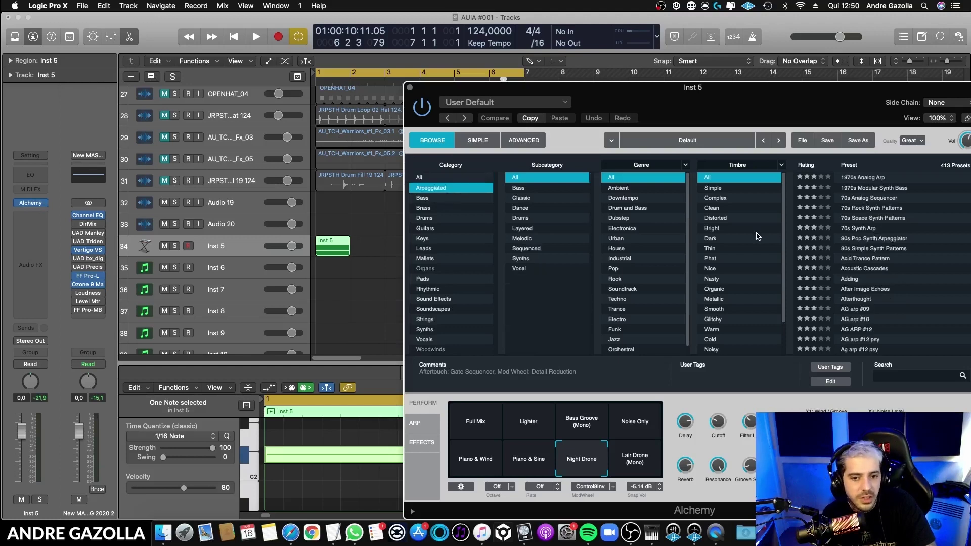
click(438, 301)
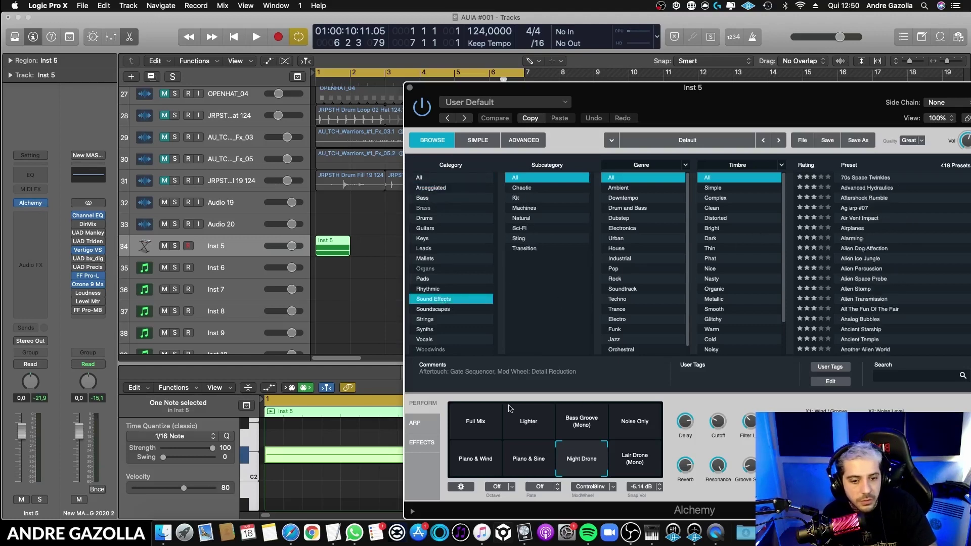
click(187, 246)
key(s)
key(space)
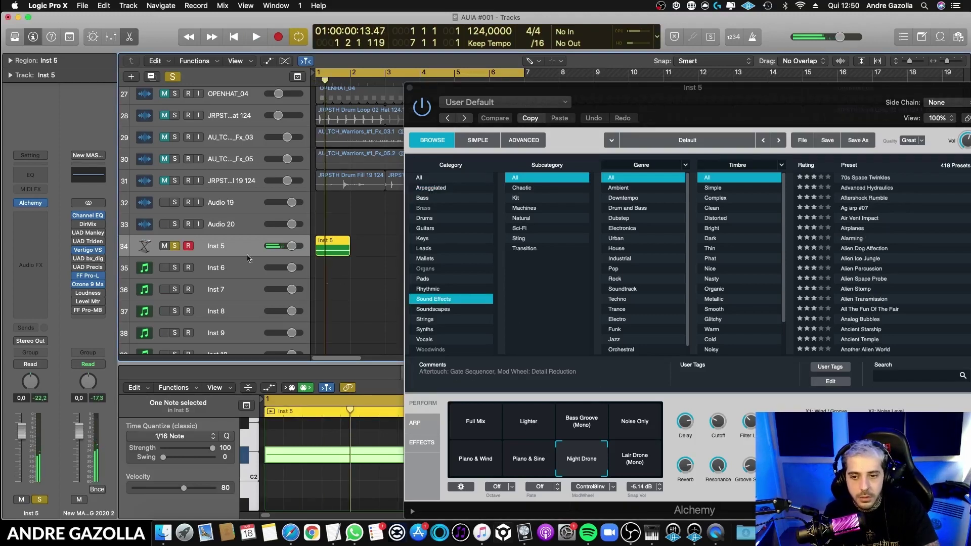
- Audition the Airplanes and Alien Percussion presets, and load Alien Space Probe
click(852, 228)
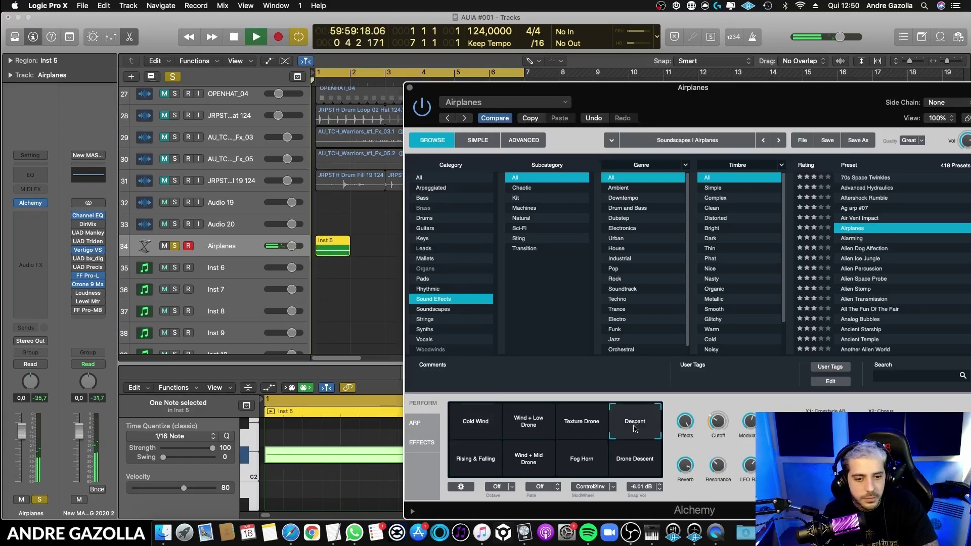
click(871, 269)
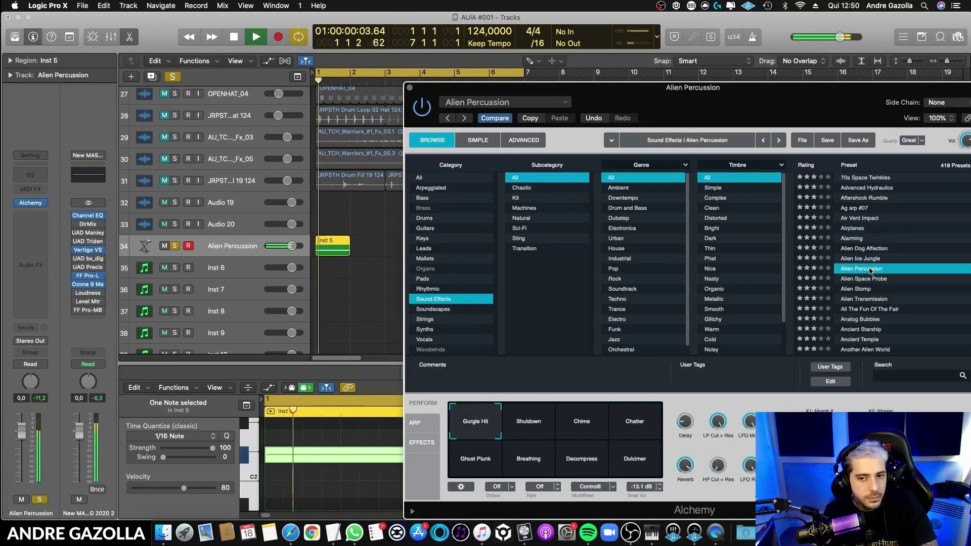
click(871, 279)
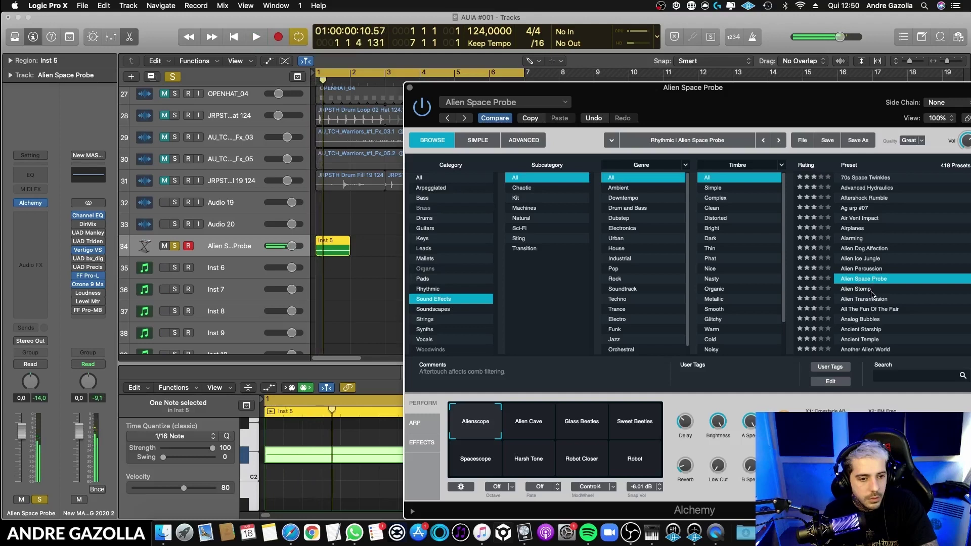
- Close the Alchemy window and lengthen the Inst 5 region to end at bar 5
key(t)
click(357, 247)
mouse_move(350, 254)
mouse_down()
mouse_move(396, 255)
mouse_move(388, 254)
mouse_up()
click(410, 87)
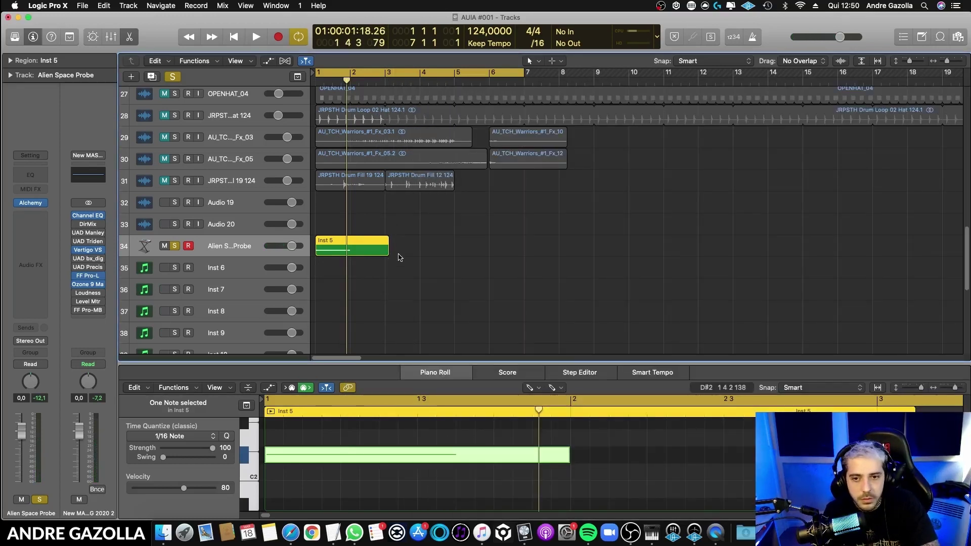
drag(387, 255, 454, 254)
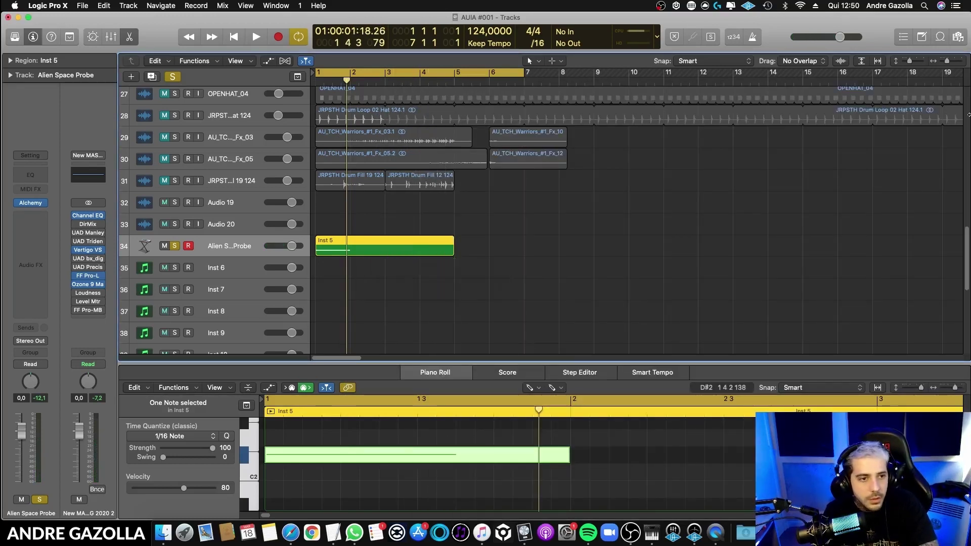
- Stretch the note to the end of the Inst 5 region at bar 5 and lower the track's volume to -5.9 dB during playback
drag(947, 65, 945, 65)
drag(955, 388, 953, 387)
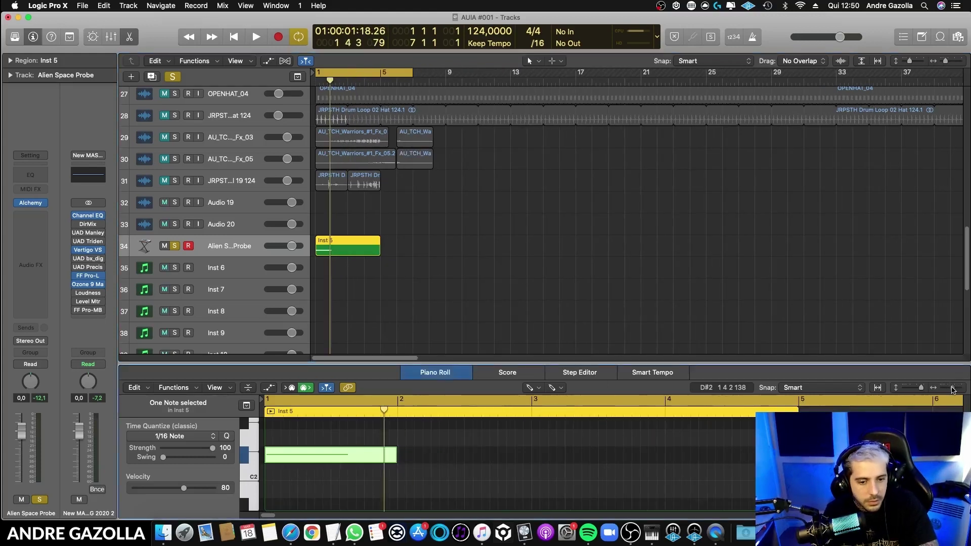
drag(394, 456, 799, 456)
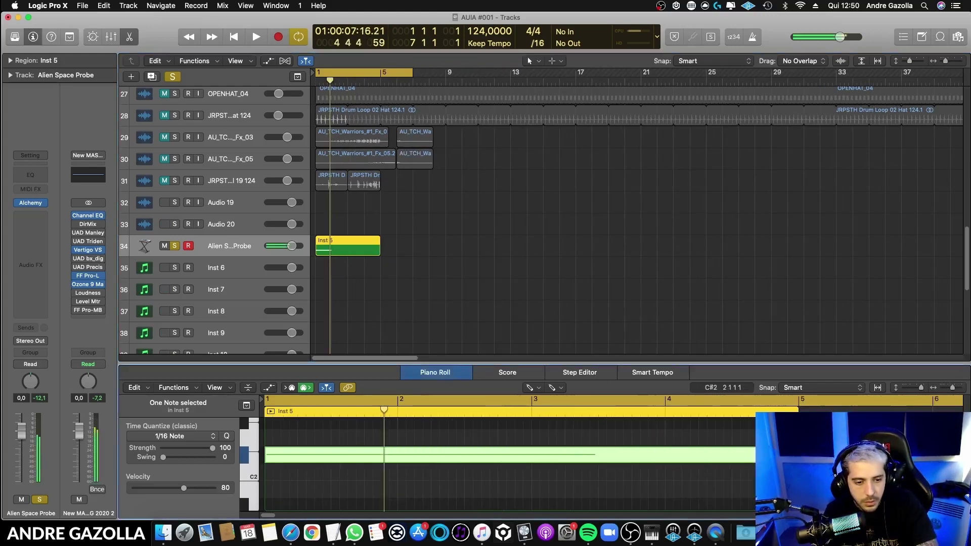
key(space)
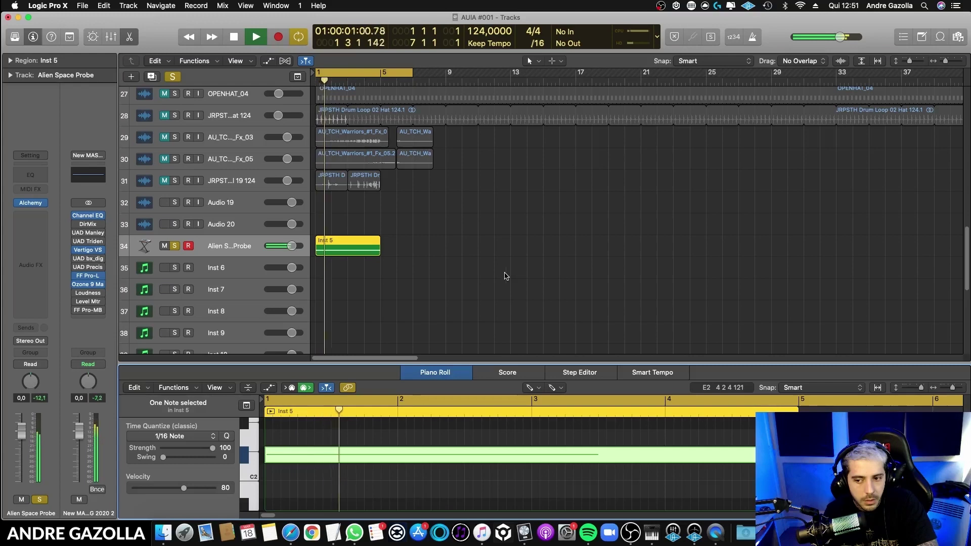
drag(20, 454, 21, 471)
key(space)
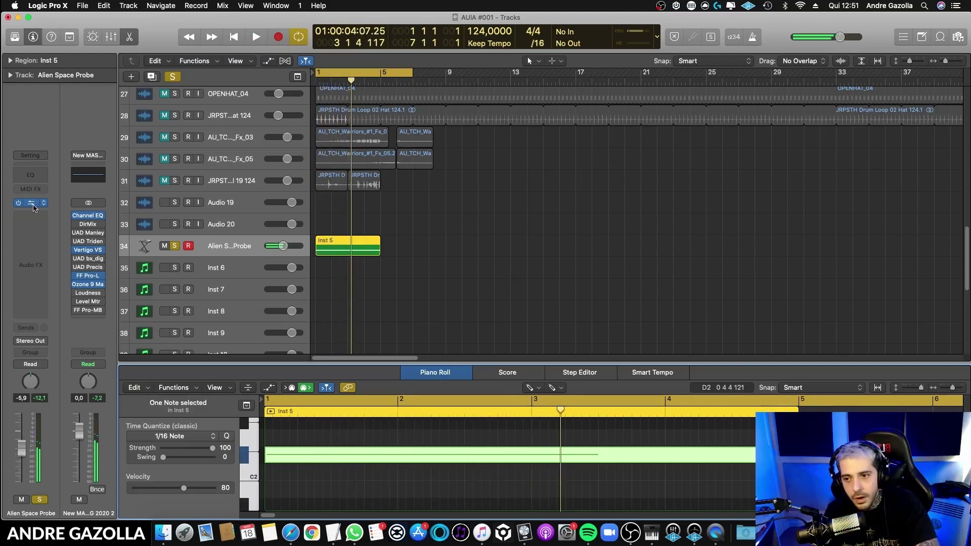
- Audition Alien Space Probe's Alien Cave, Harsh Tone, Robot Closer and Robot performance snapshots in Alchemy, and return to Alienscope
click(32, 203)
key(space)
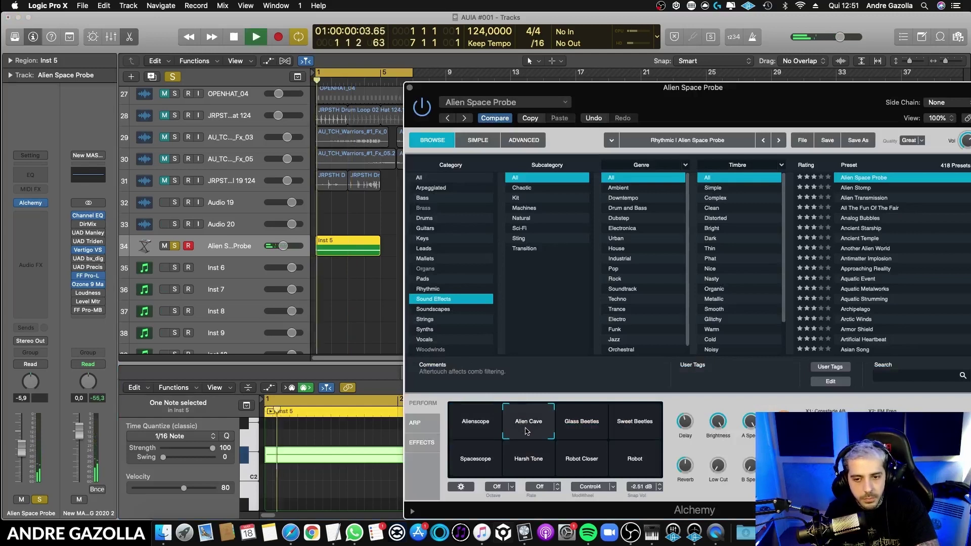
click(525, 468)
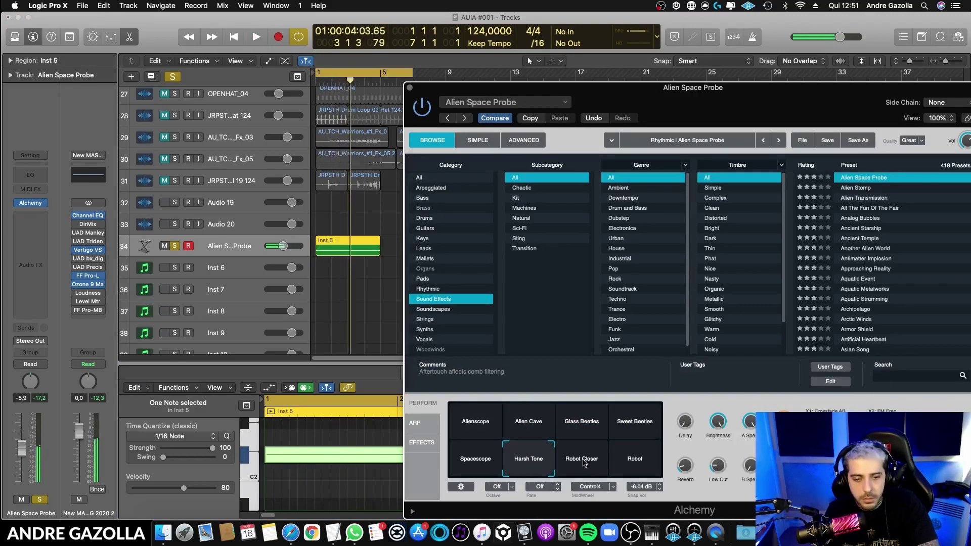
click(585, 463)
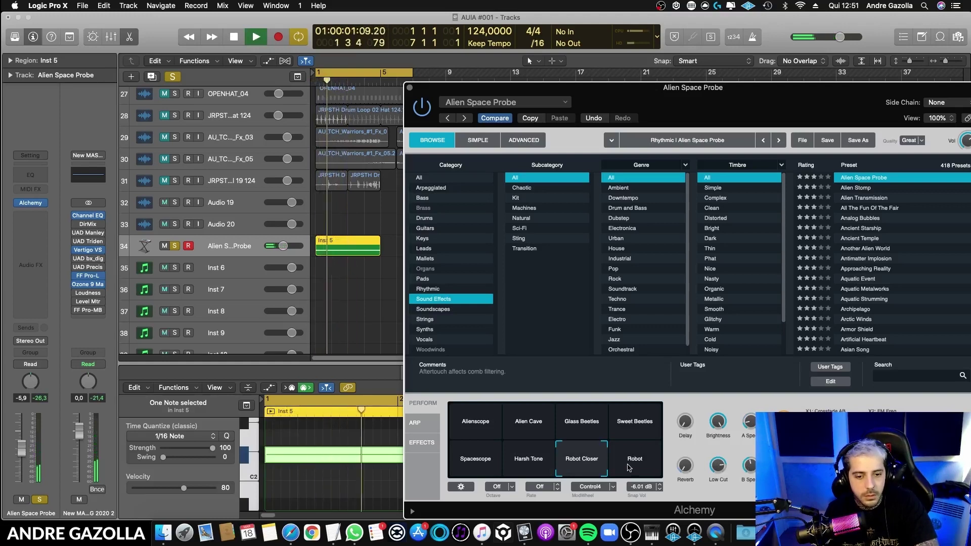
click(629, 468)
key(space)
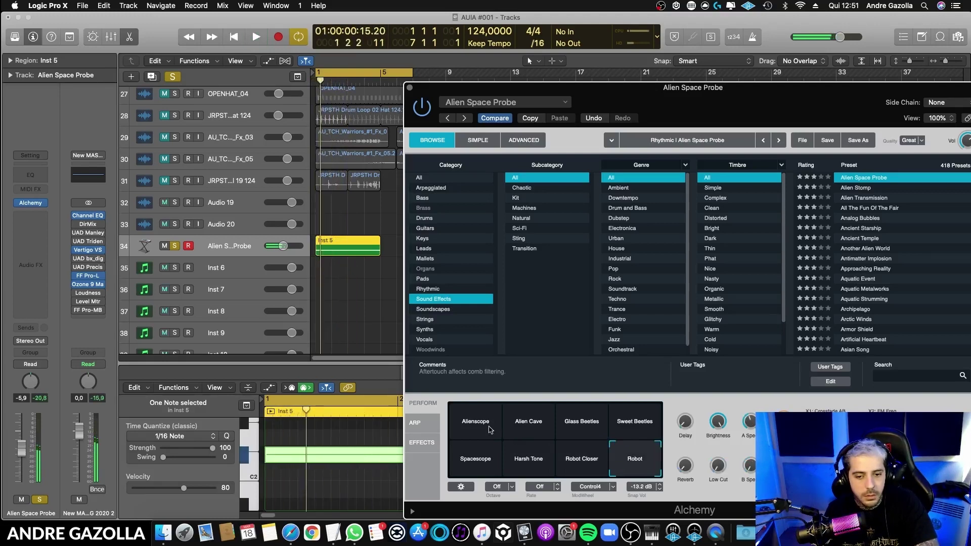
click(490, 430)
- Duplicate the Alien Space Probe track with a copy of its Inst 5 region, unsolo the original track and close Alchemy
click(149, 79)
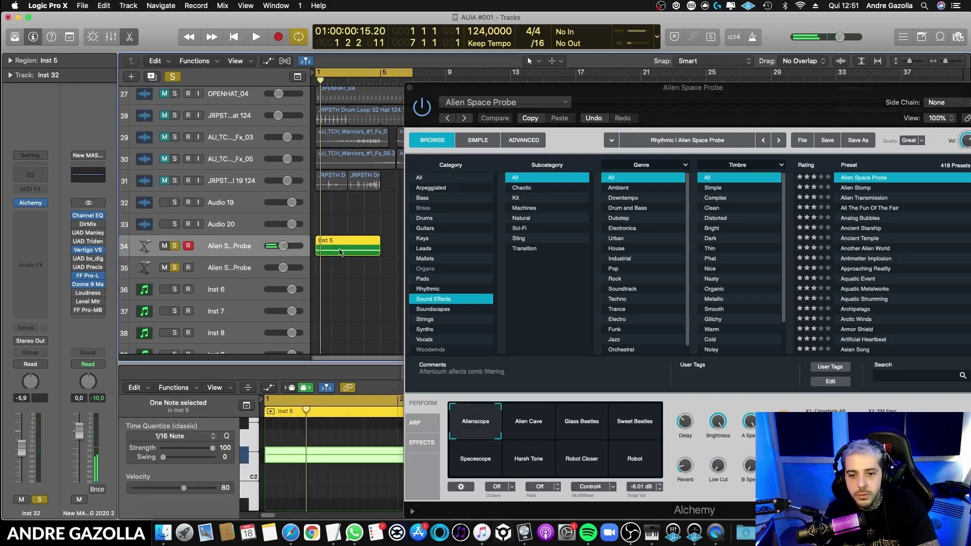
click(175, 247)
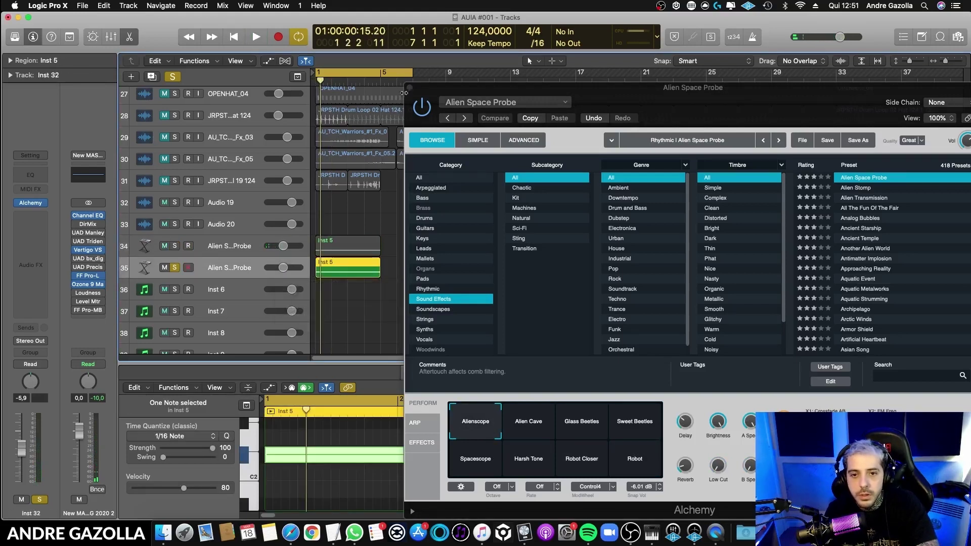
click(409, 89)
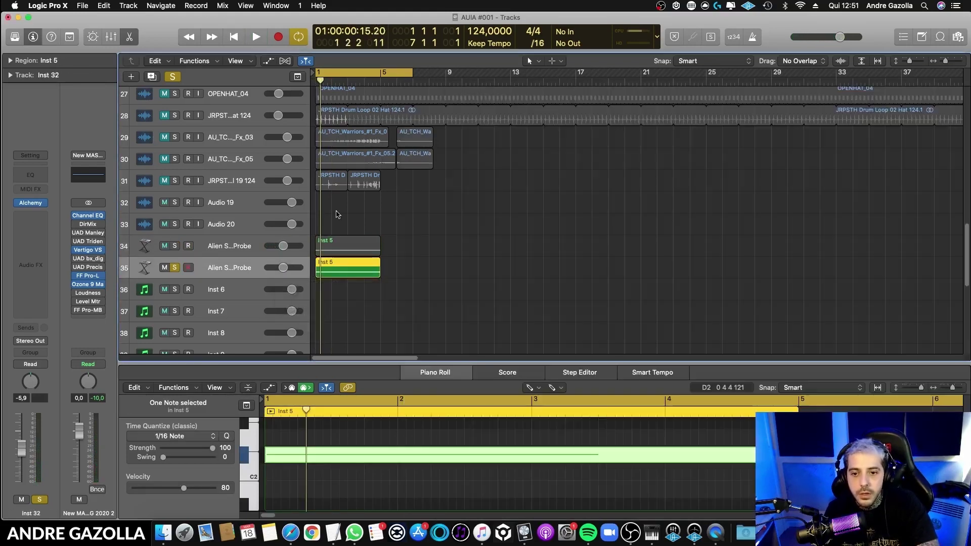
click(236, 248)
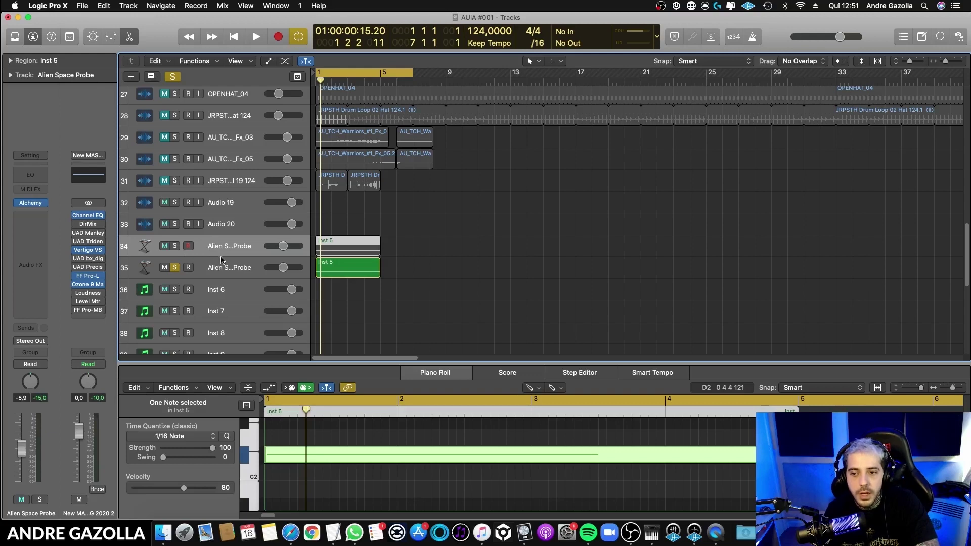
click(151, 77)
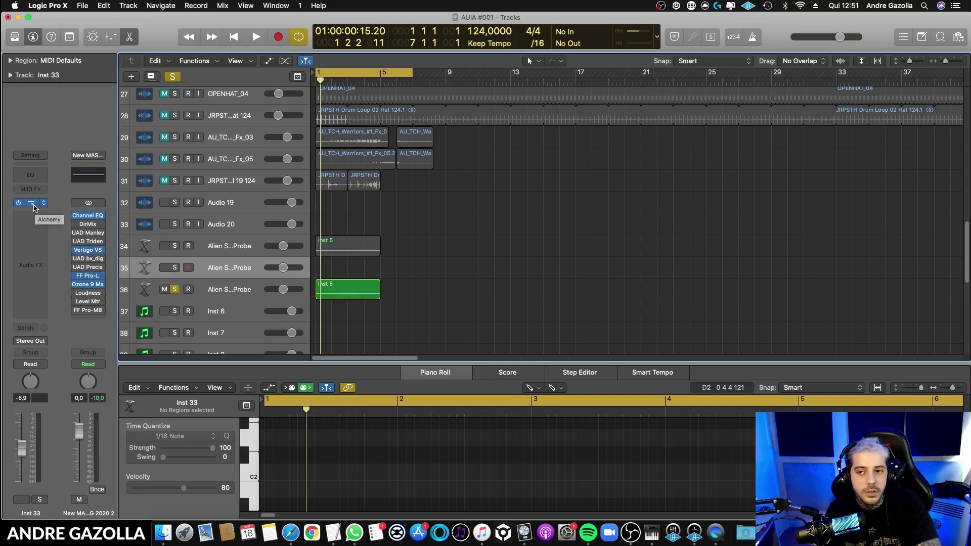
key(BackSpace)
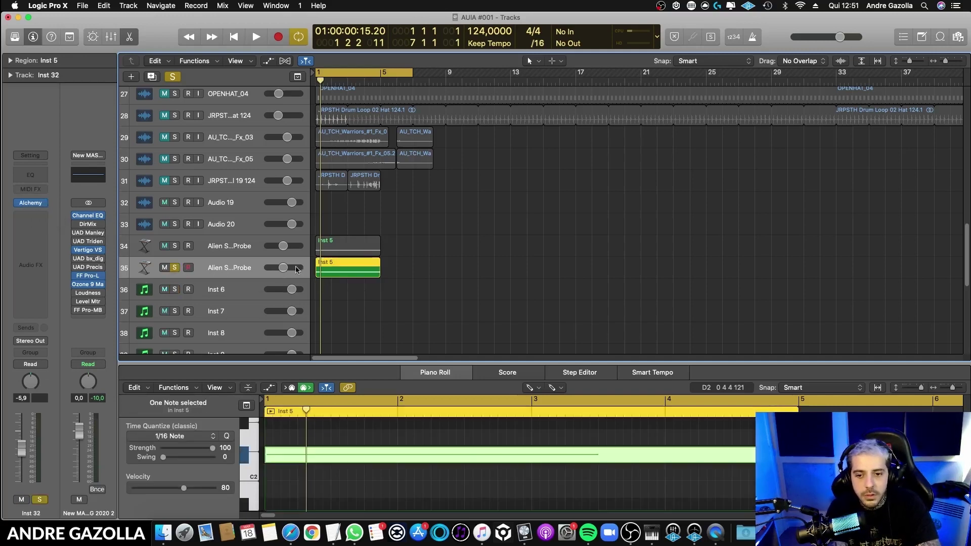
- Load the Alien Transmission preset in Alchemy on the original Alien Space Probe track and play it back
click(218, 250)
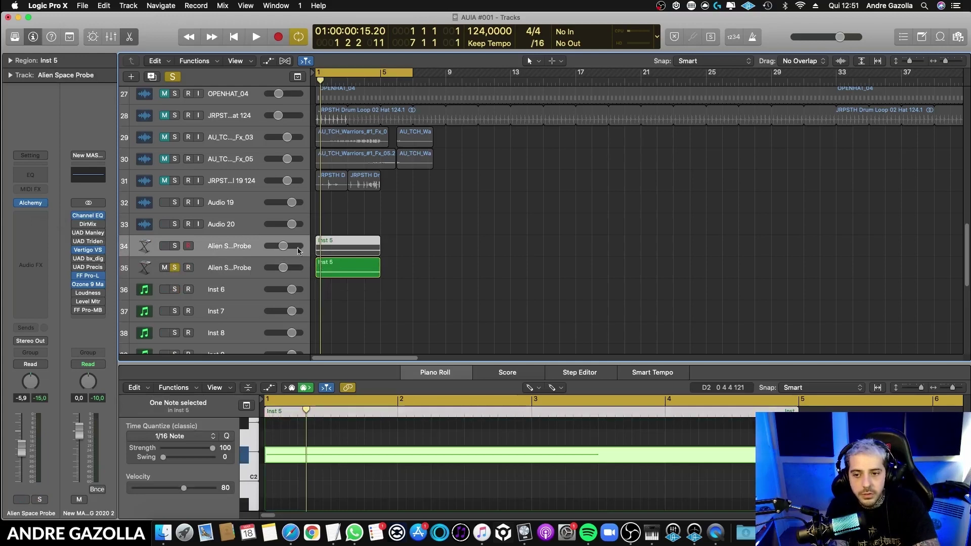
key(space)
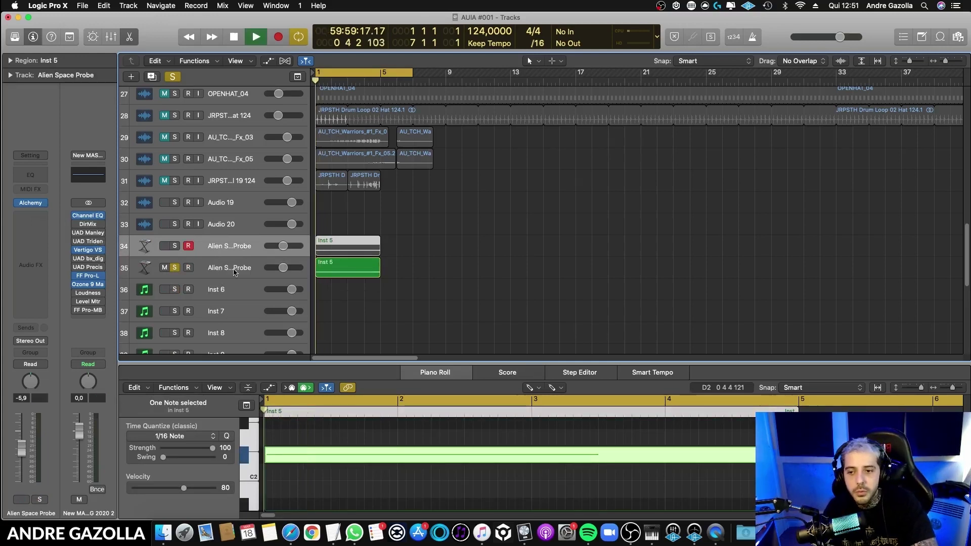
click(31, 204)
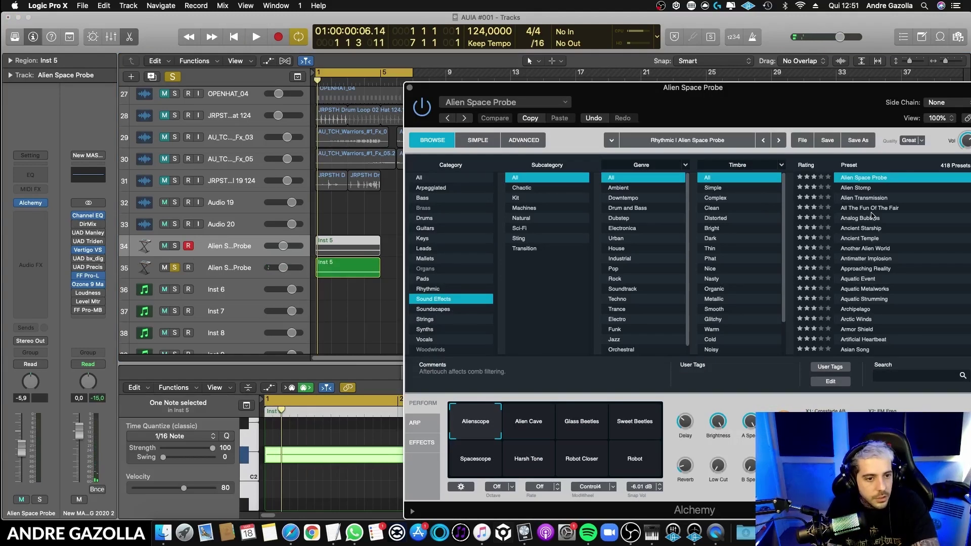
click(871, 198)
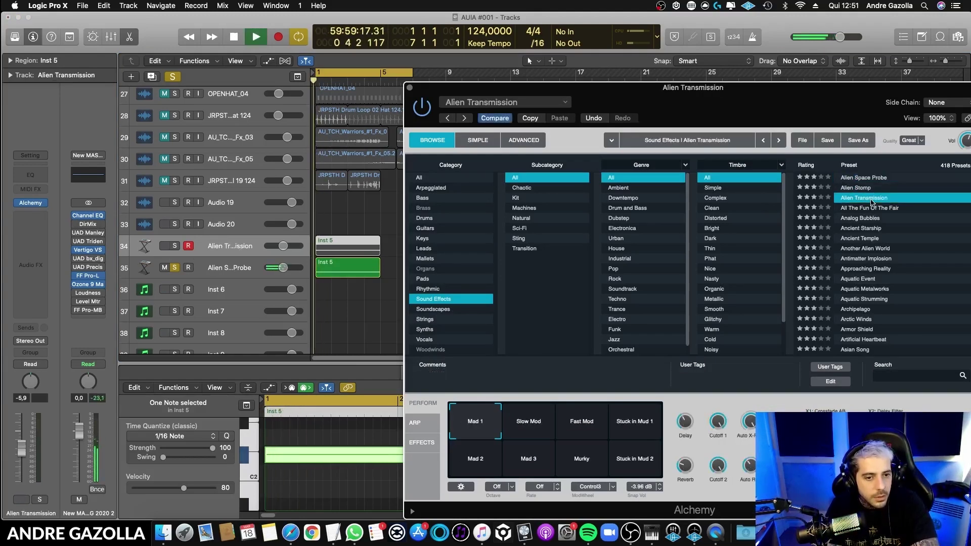
key(space)
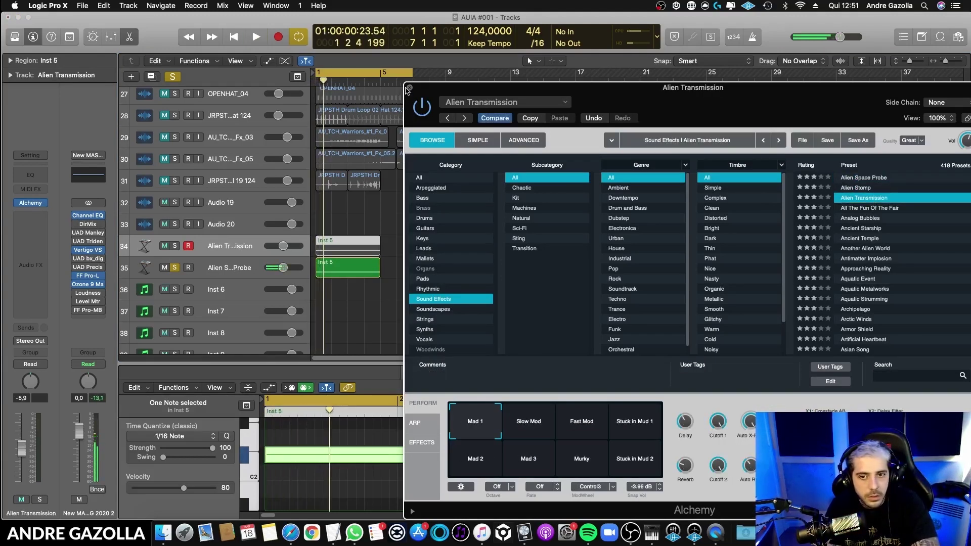
- Close Alchemy, mute and unsolo the duplicated Alien Space Probe track, and solo the Alien Transmission track for playback
click(408, 89)
click(215, 271)
click(165, 267)
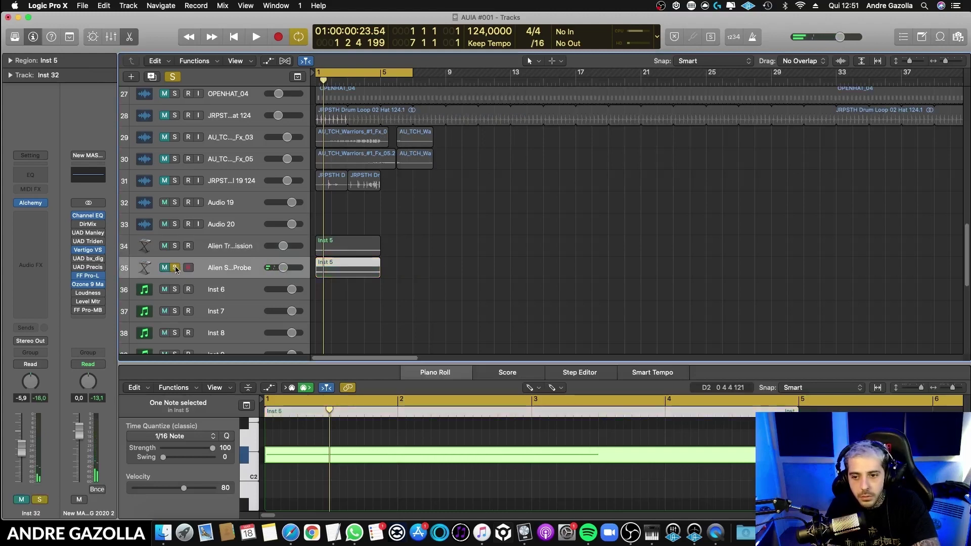
click(175, 268)
click(201, 243)
click(174, 245)
key(space)
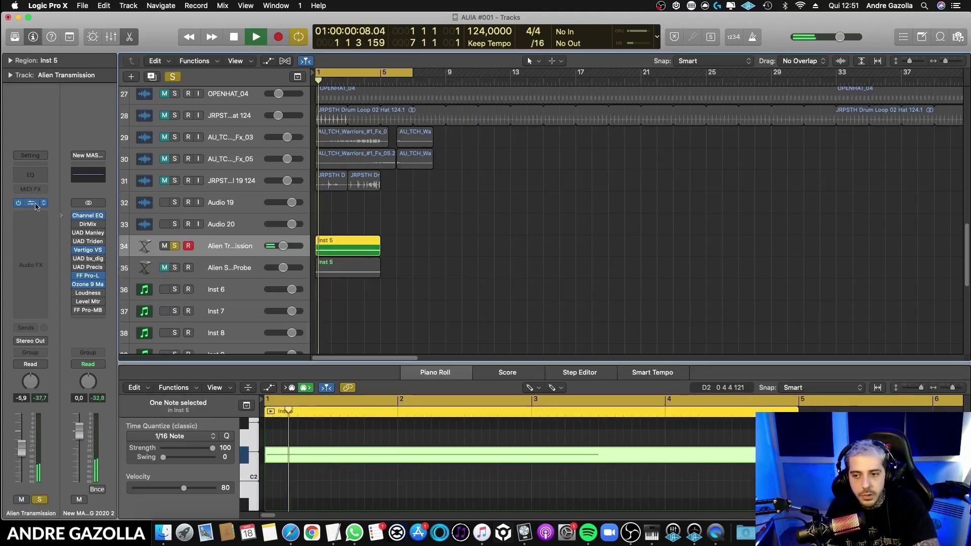
- Audition the Analog Bubbles preset in Alchemy on the soloed track and raise the region's note to C#3
click(30, 203)
key(space)
click(871, 198)
key(space)
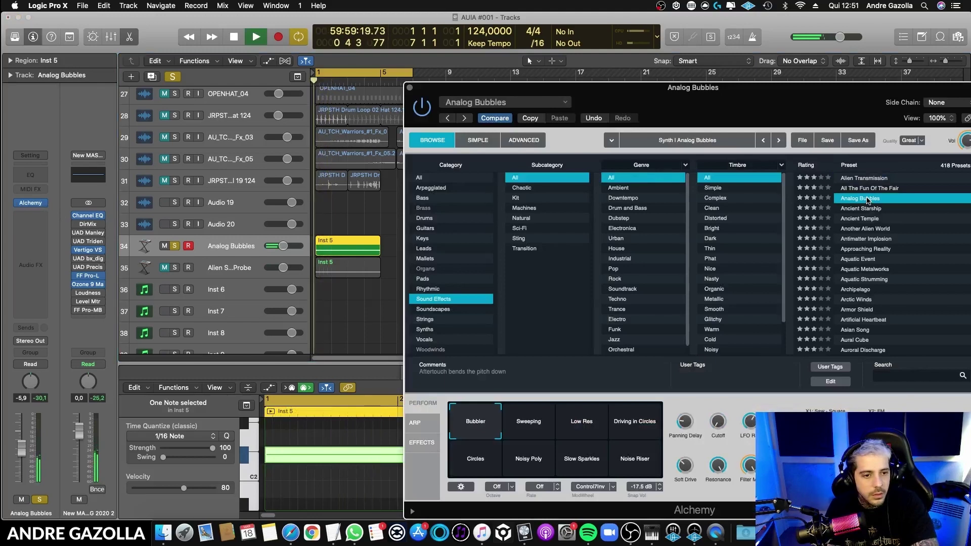
key(space)
drag(313, 457, 292, 426)
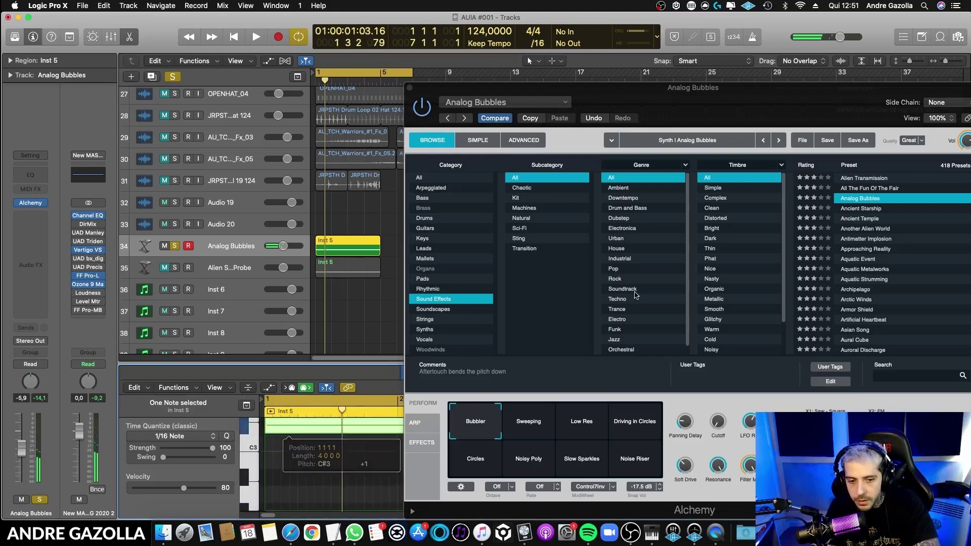
- Audition the Aquatic Event and Armor Shield presets on the soloed track, and load Automatons
click(878, 261)
key(space)
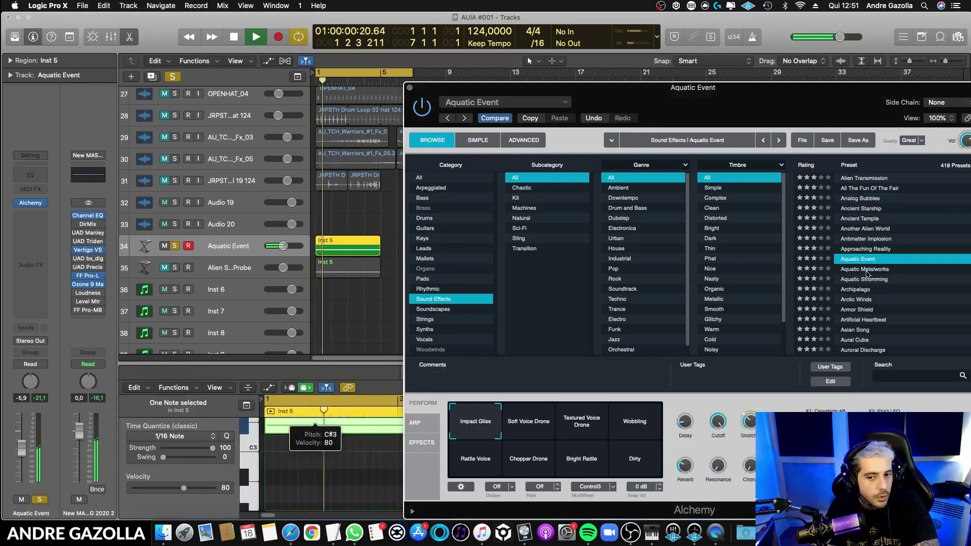
click(856, 309)
scroll(850, 316, down, 5)
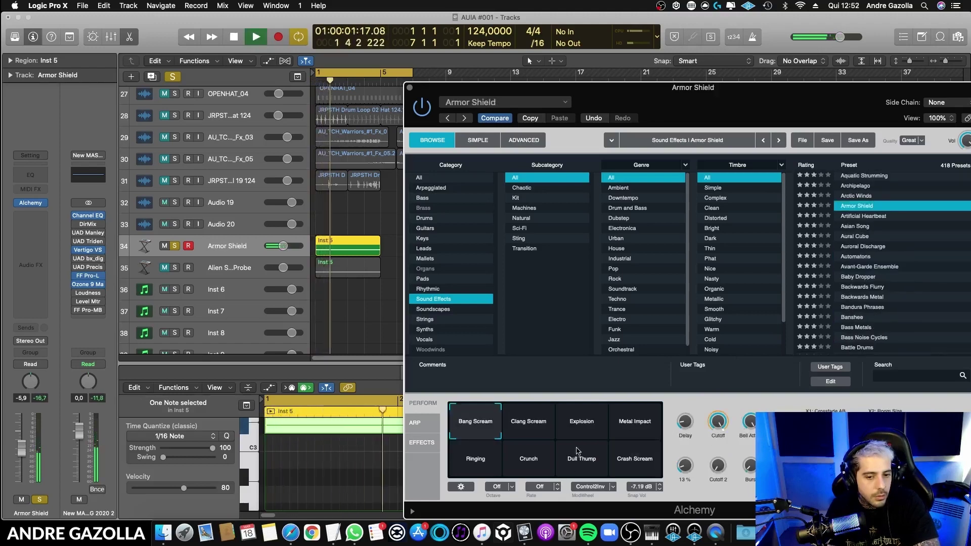
click(866, 257)
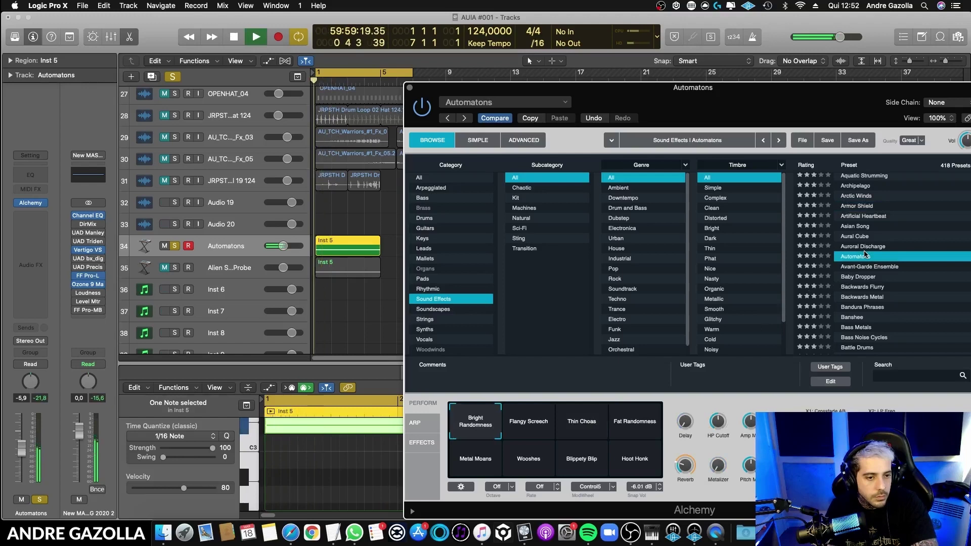
- Audition the Backwards Metal, Banshee and Binaural Beat presets in Alchemy on the soloed track
click(863, 297)
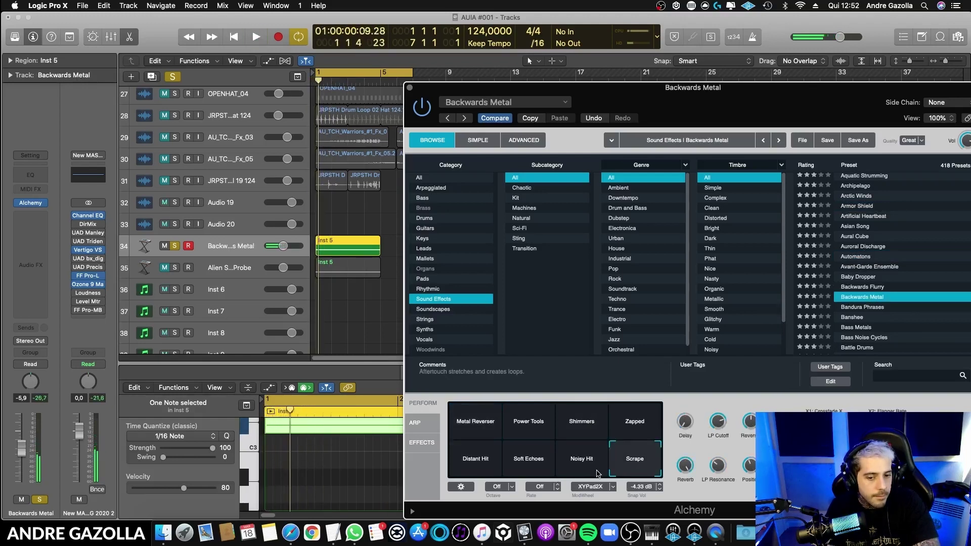
click(869, 315)
scroll(866, 299, down, 5)
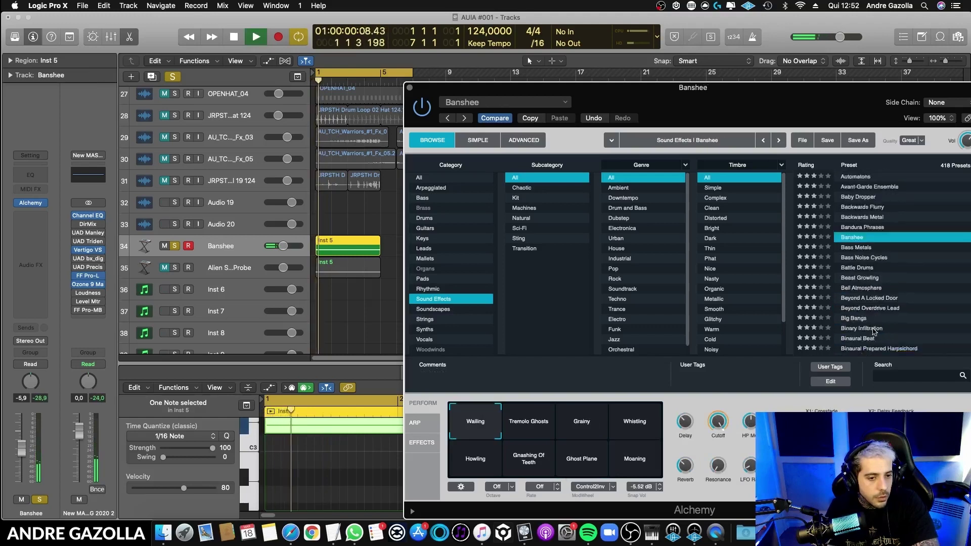
click(863, 279)
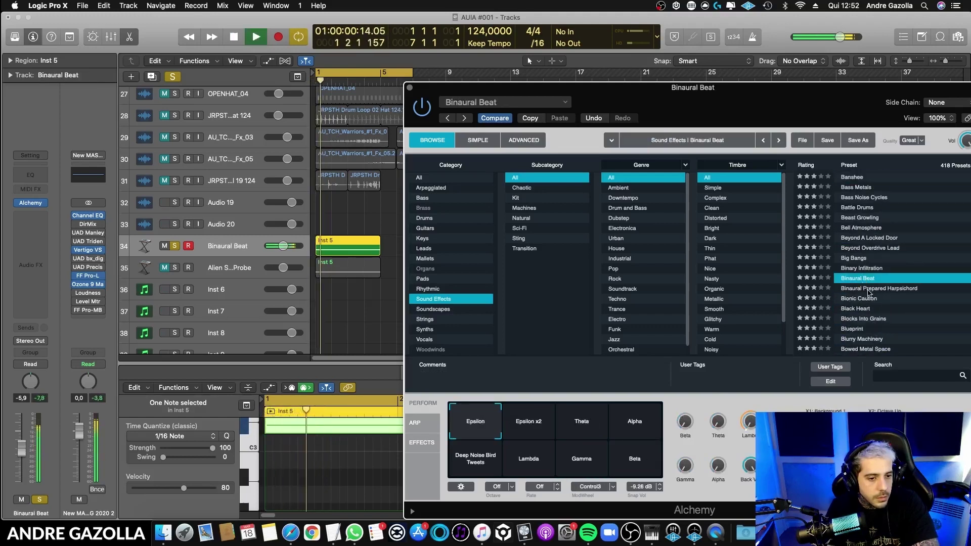
- Load the Noise Sweep sound-effect preset in Alchemy on the soloed track and play it back
scroll(869, 292, down, 20)
scroll(869, 324, down, 15)
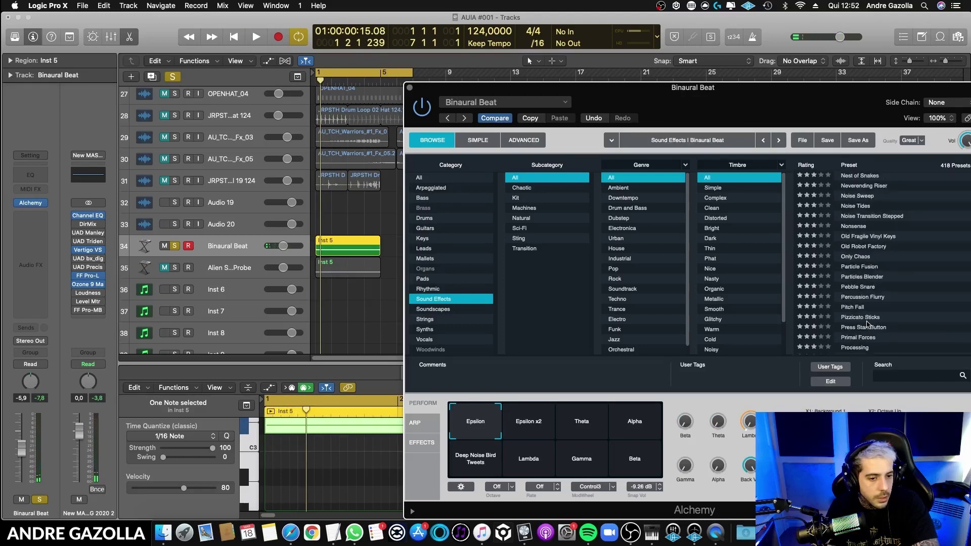
scroll(869, 303, up, 3)
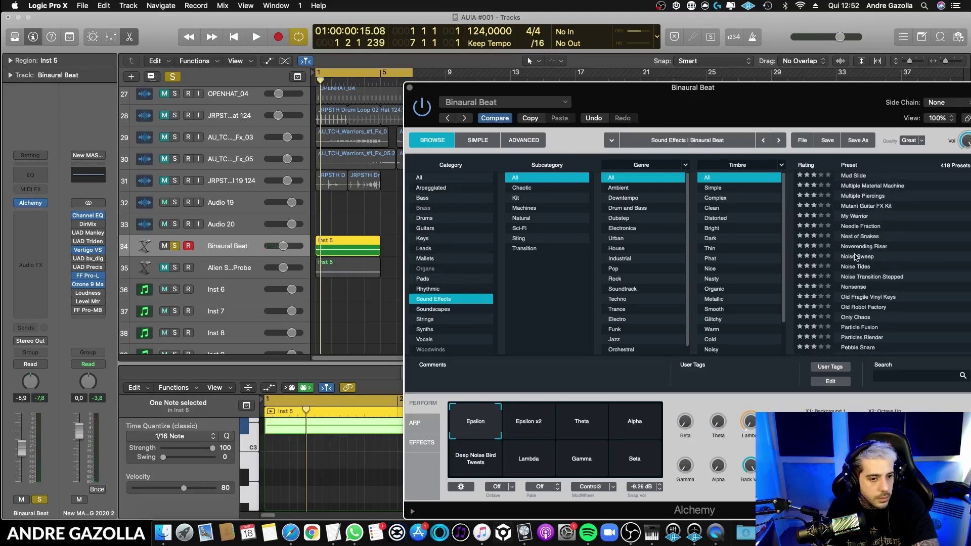
click(860, 256)
key(space)
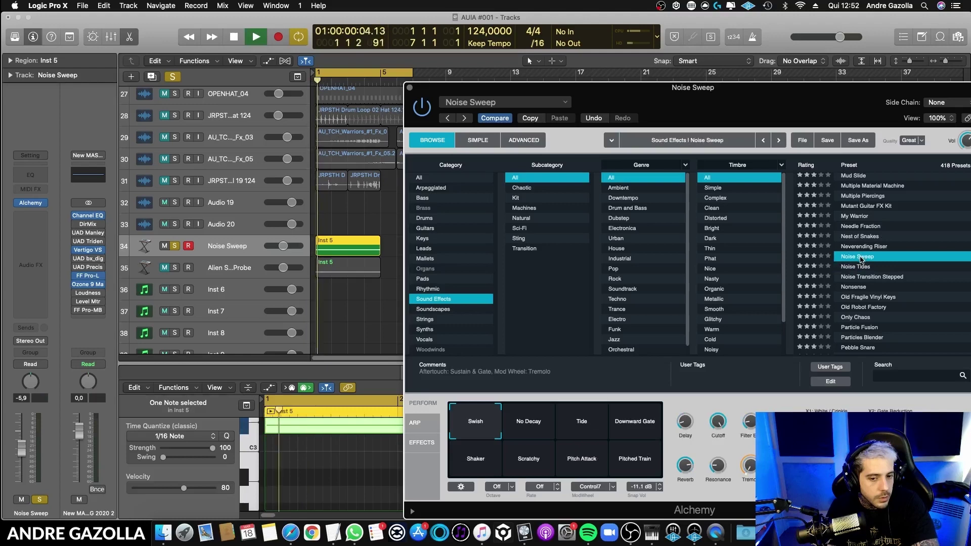
- Audition the No Decay and Pitch Attack variations of Noise Sweep, and reload the preset with its default Swish variation
click(539, 428)
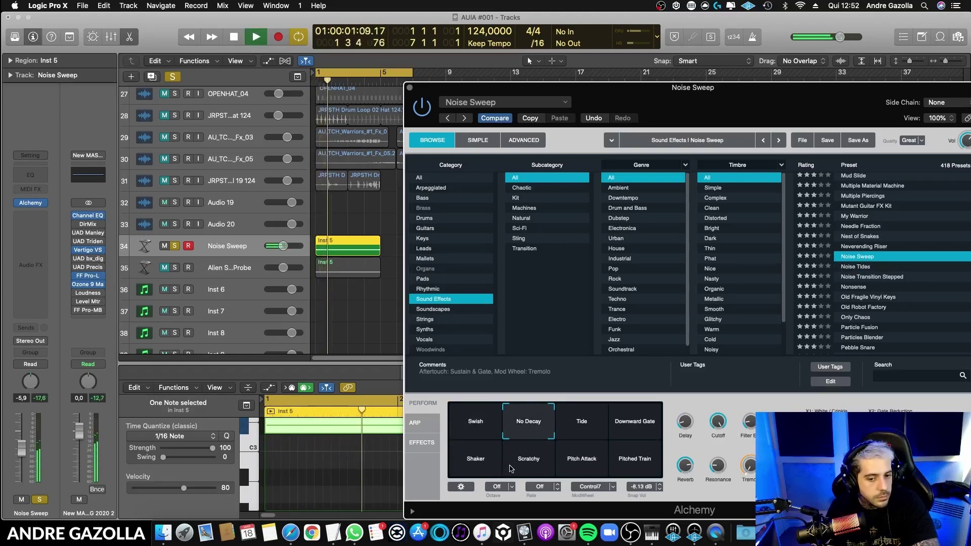
click(582, 459)
key(space)
key(space)
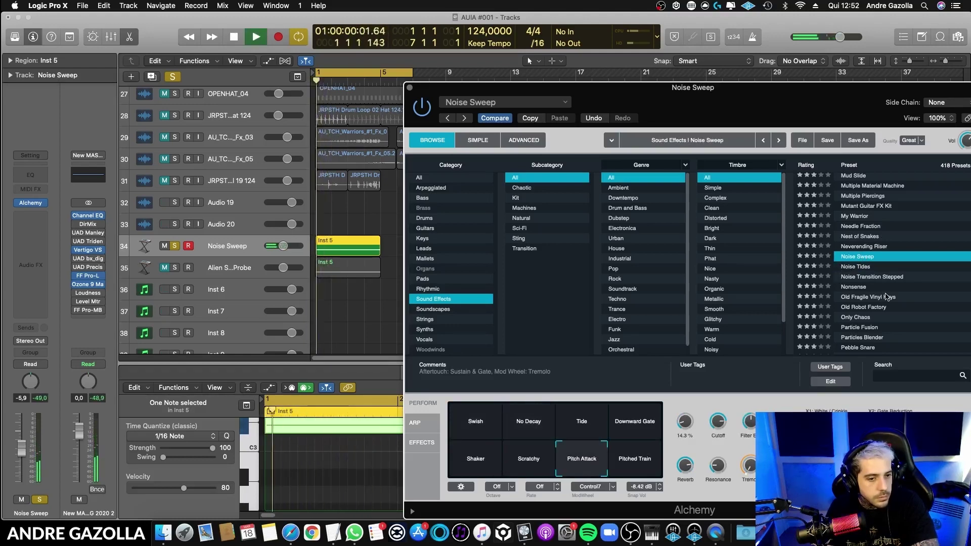
click(865, 266)
click(866, 257)
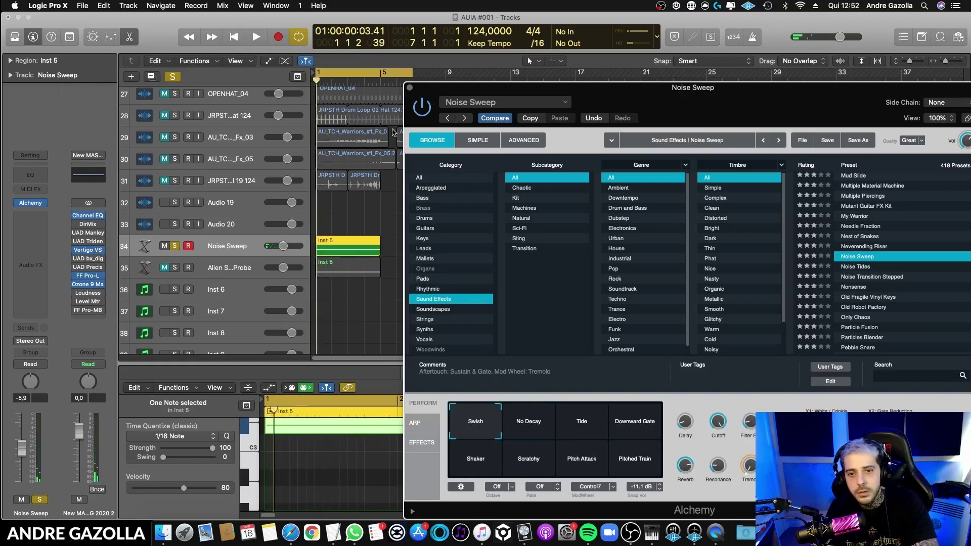
- Close Alchemy, duplicate the Noise Sweep track with its region, and mute and unsolo the original track
click(410, 89)
click(157, 77)
drag(348, 246, 348, 267)
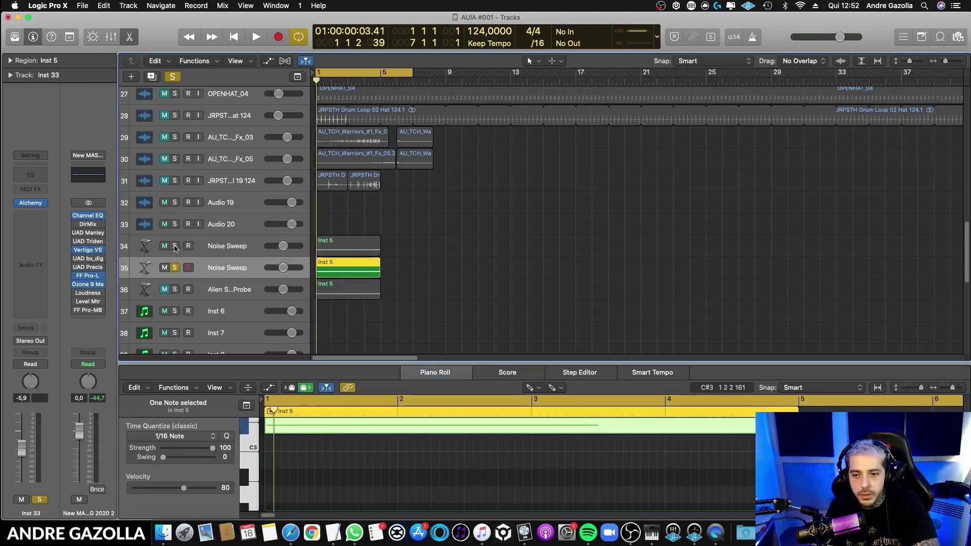
click(210, 247)
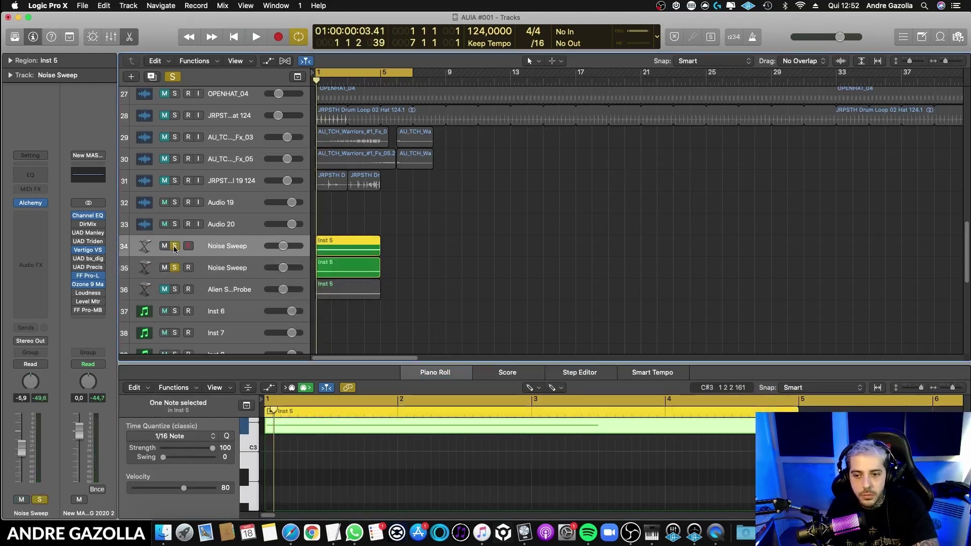
click(207, 269)
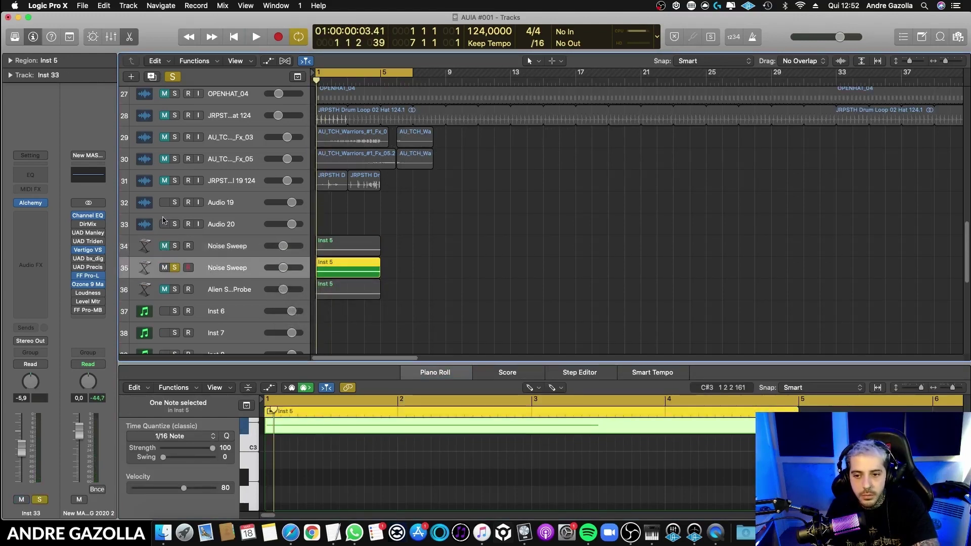
- Open Alchemy on the duplicated Noise Sweep track, audition Noise Tides and load the Noise Transition Stepped preset
click(32, 203)
click(465, 129)
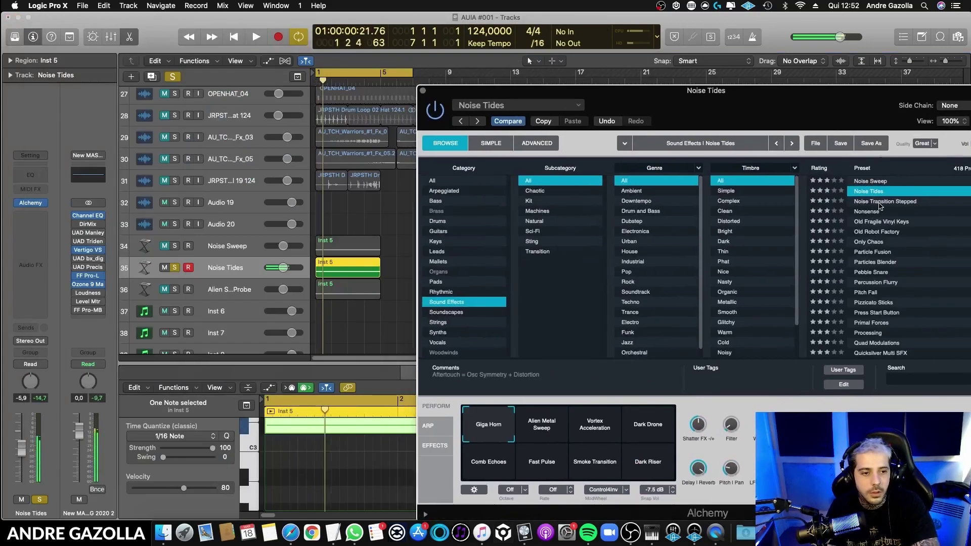
click(883, 201)
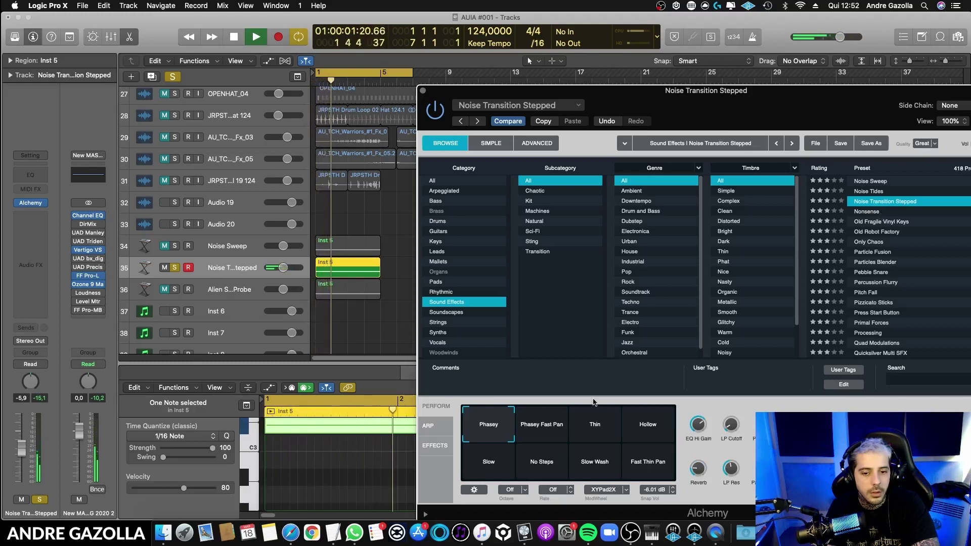
- Audition the Phasey Fast Pan and No Steps variations of Noise Transition Stepped, and return to Phasey
click(554, 431)
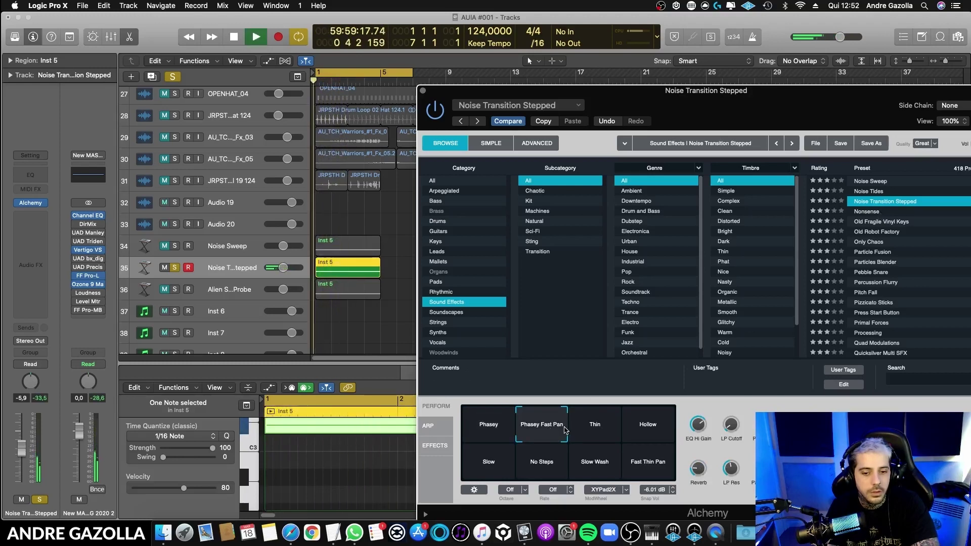
click(535, 476)
key(space)
key(space)
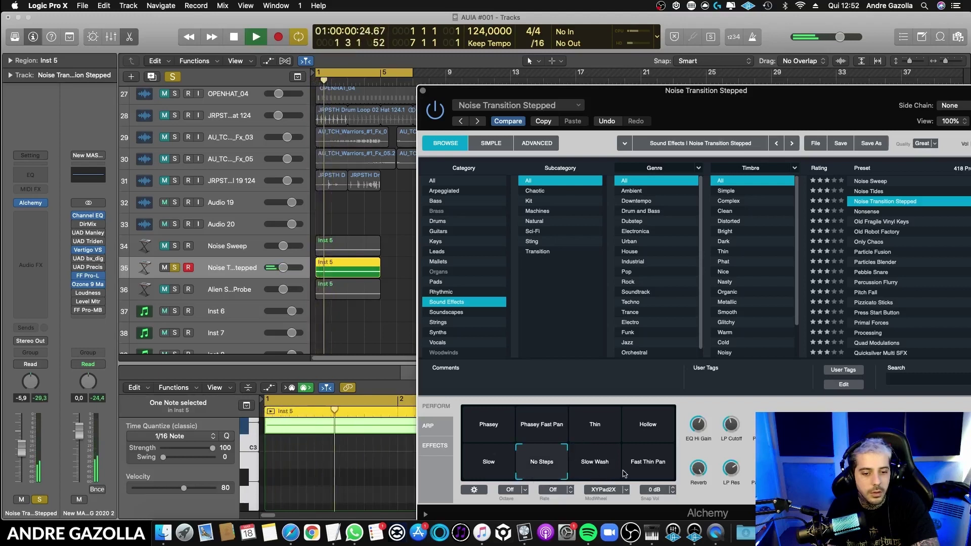
click(484, 434)
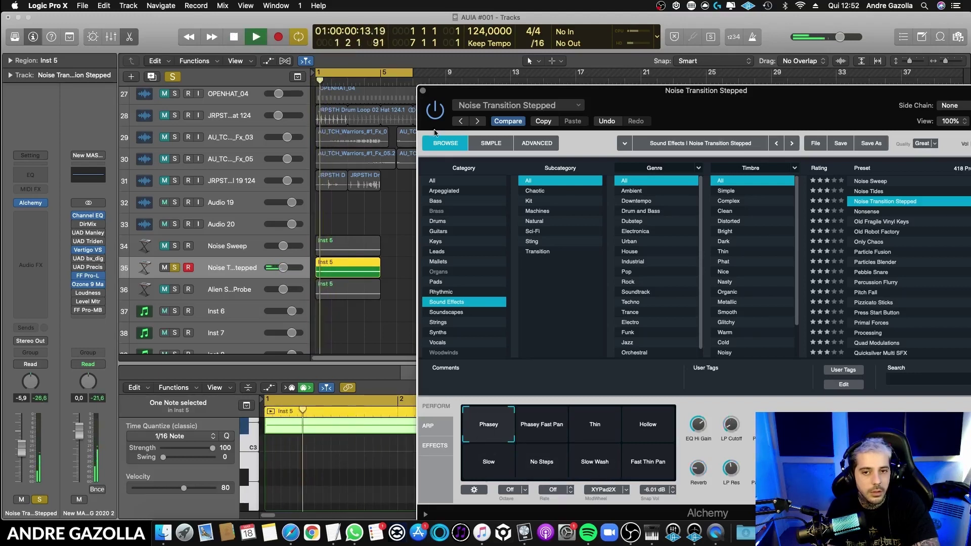
- Close Alchemy, and unsolo and mute the Noise Transition Stepped track
click(423, 91)
click(171, 268)
click(166, 269)
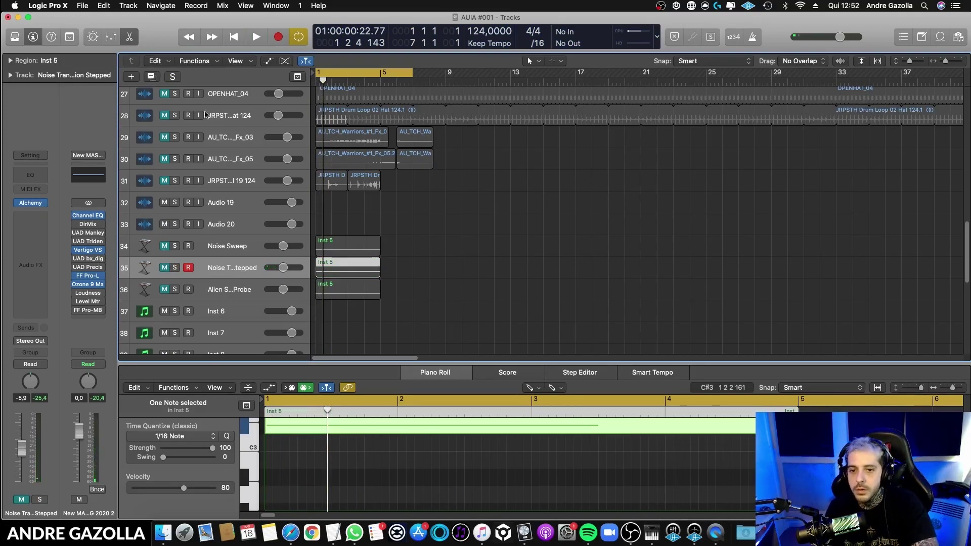
- Duplicate the Noise Transition Stepped track, copy its region onto the new track and mute the duplicate
key(super+d)
scroll(365, 253, down, 2)
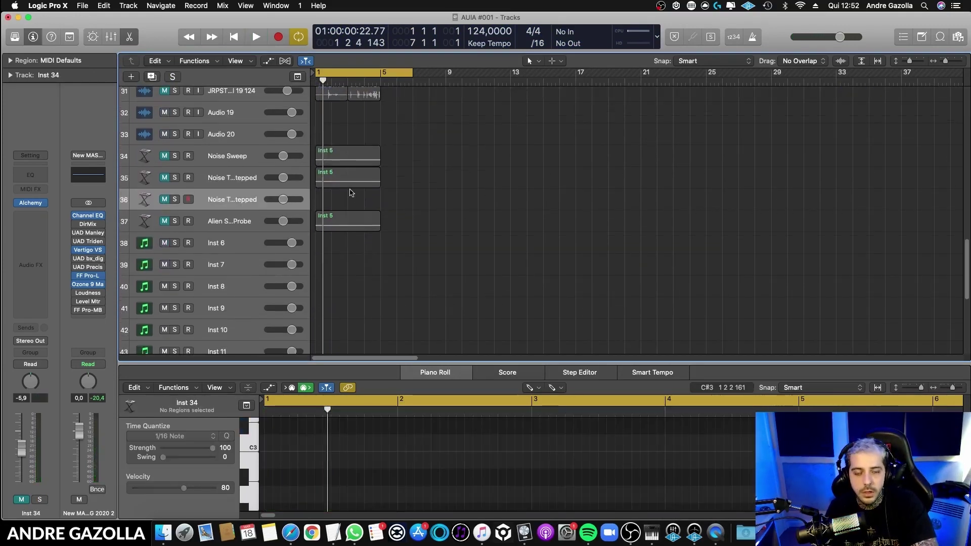
drag(353, 179, 355, 200)
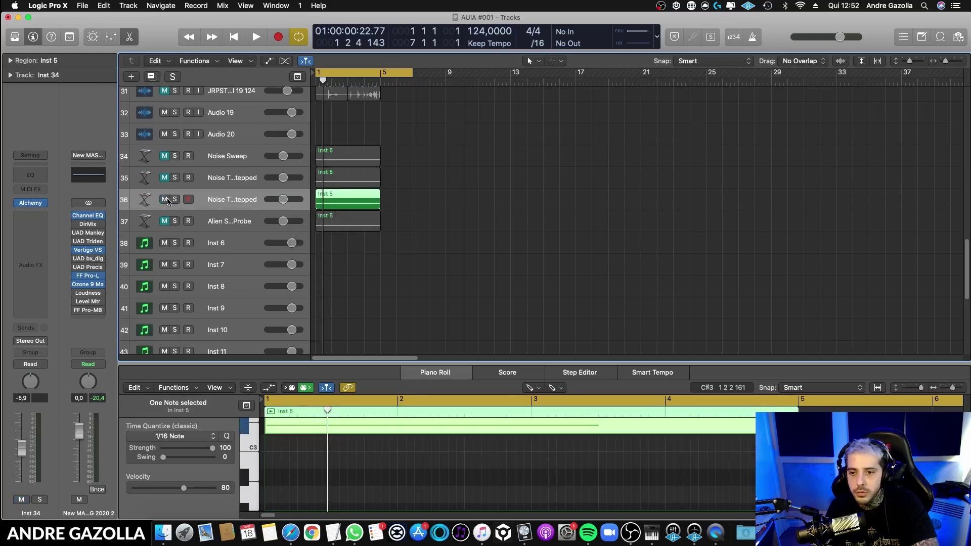
scroll(261, 235, up, 2)
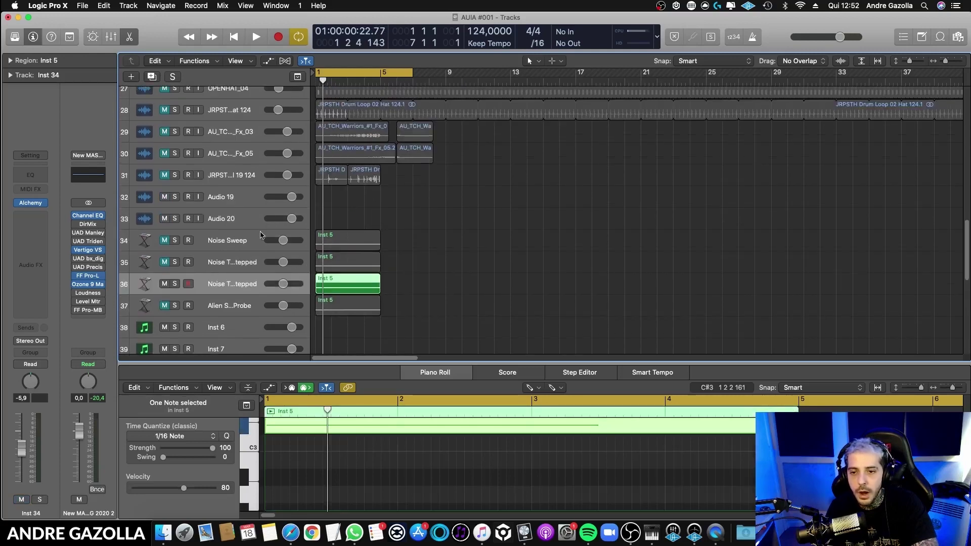
click(164, 284)
- Set the cycle range from bar 1 to bar 11 and play back the arrangement
key(c)
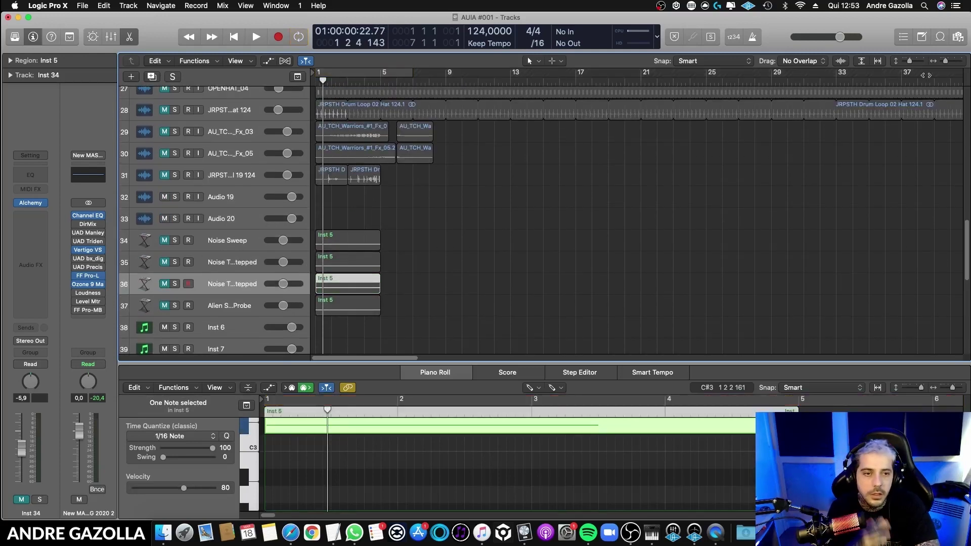
scroll(471, 292, up, 7)
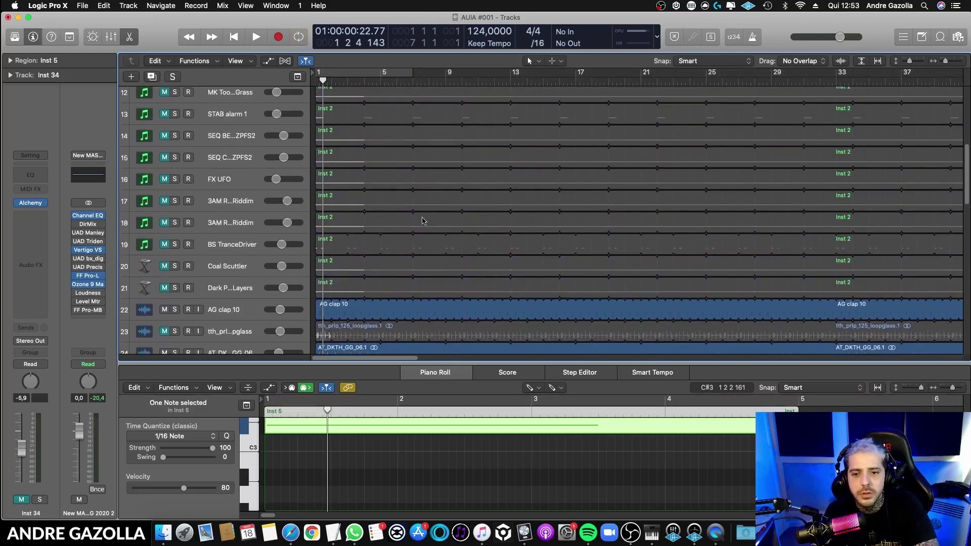
drag(479, 73, 317, 73)
key(space)
scroll(615, 222, up, 3)
scroll(604, 226, down, 3)
scroll(608, 228, down, 5)
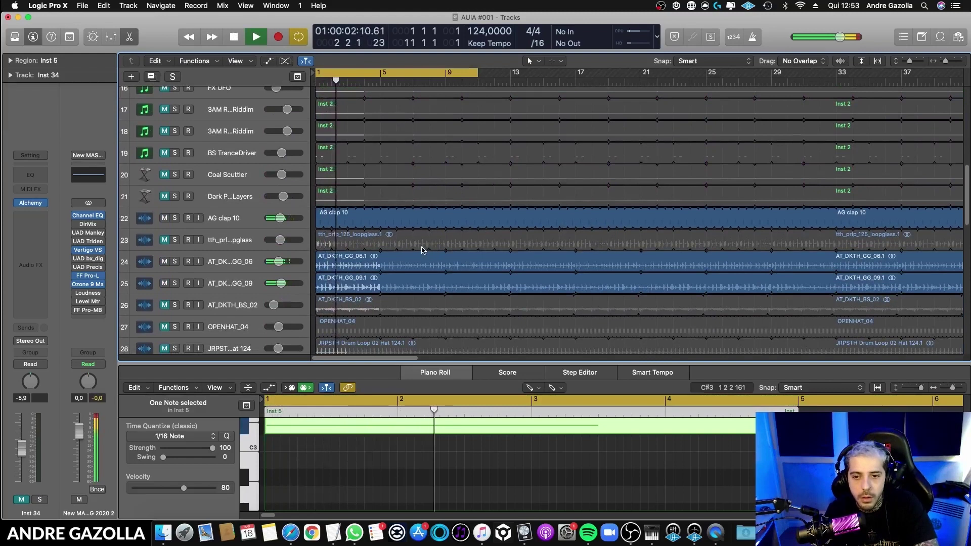
- Solo the Ag Arp #03 track briefly during playback, unsolo it and stop playback after reviewing the tracks
scroll(413, 254, up, 9)
scroll(413, 254, up, 2)
click(175, 194)
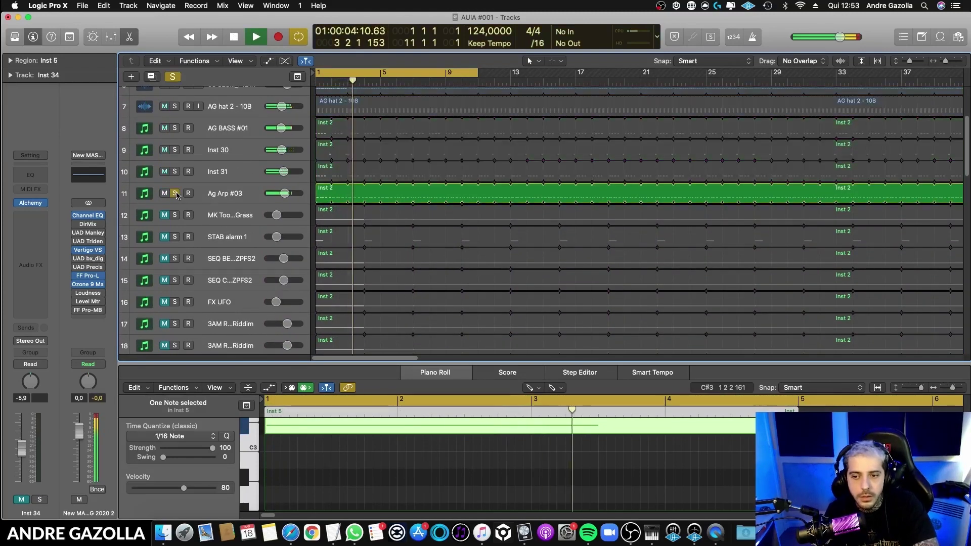
click(175, 193)
scroll(356, 240, up, 3)
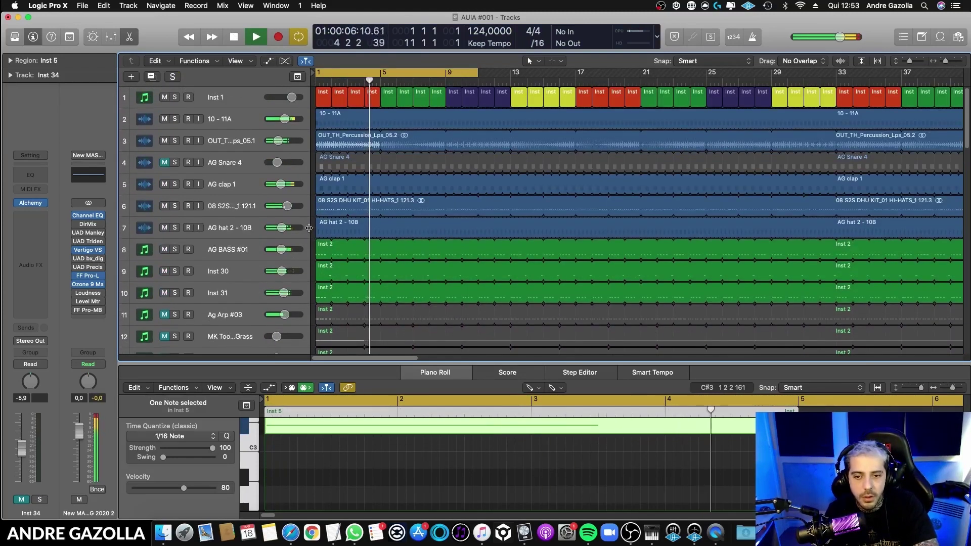
scroll(356, 240, down, 6)
scroll(356, 240, down, 1)
key(space)
- Open the file browser at the AG HD drive, clear the search text and enter the Glitch samples folder
click(958, 38)
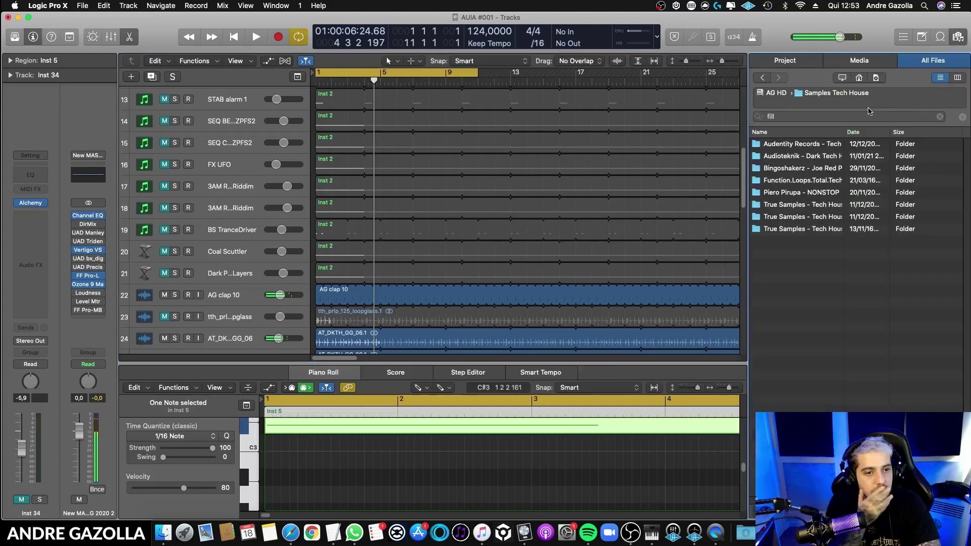
click(777, 94)
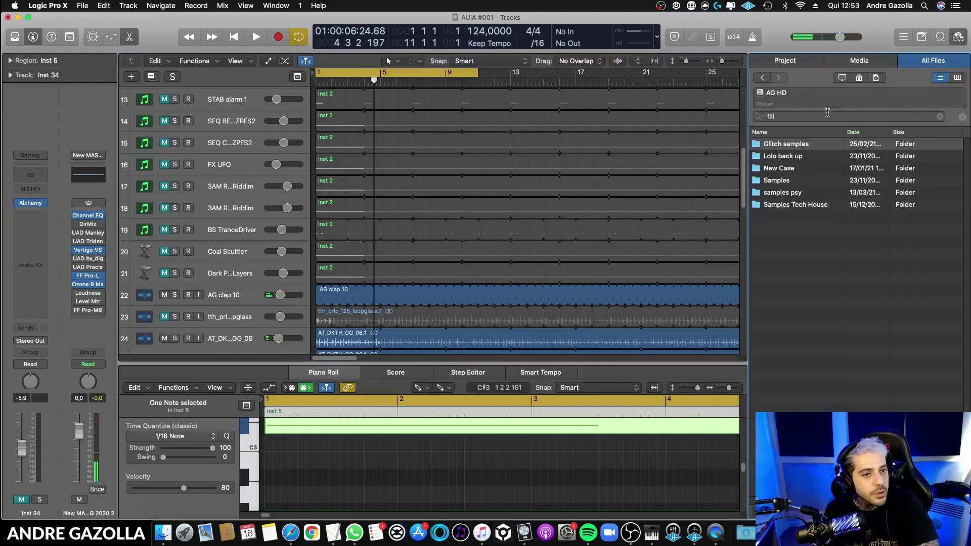
key(BackSpace)
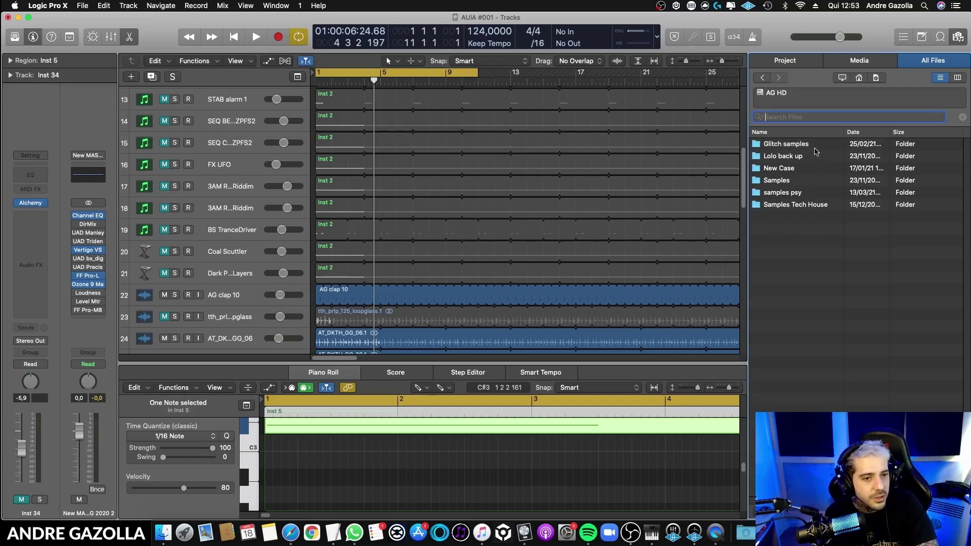
click(790, 145)
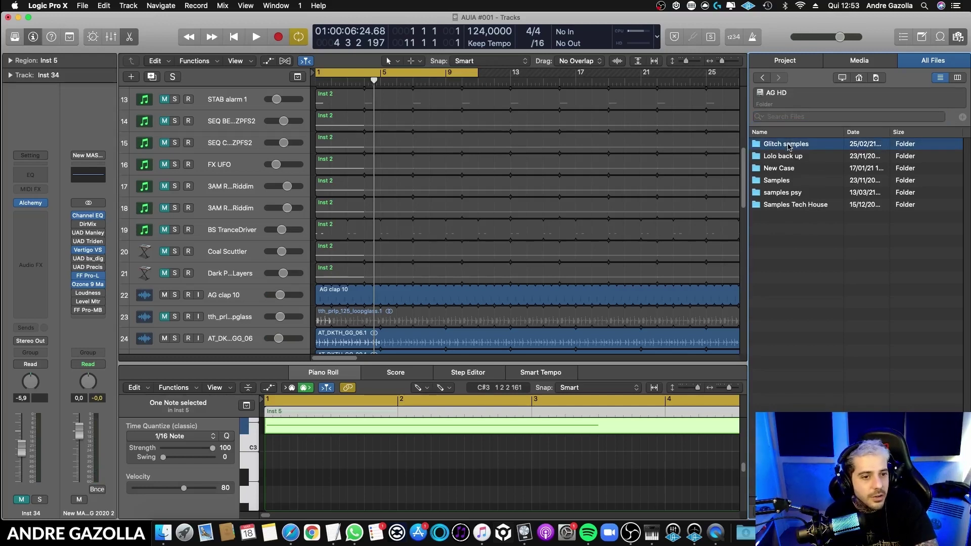
double_click(789, 147)
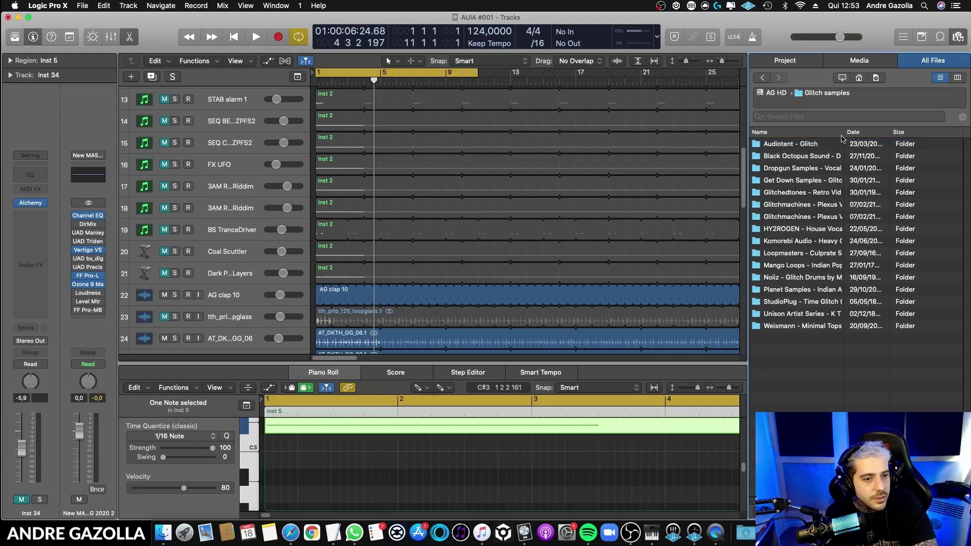
- Widen the file name column, search the Glitch samples folder for "tops" and open the Tops & Glitches folder
drag(843, 135, 907, 135)
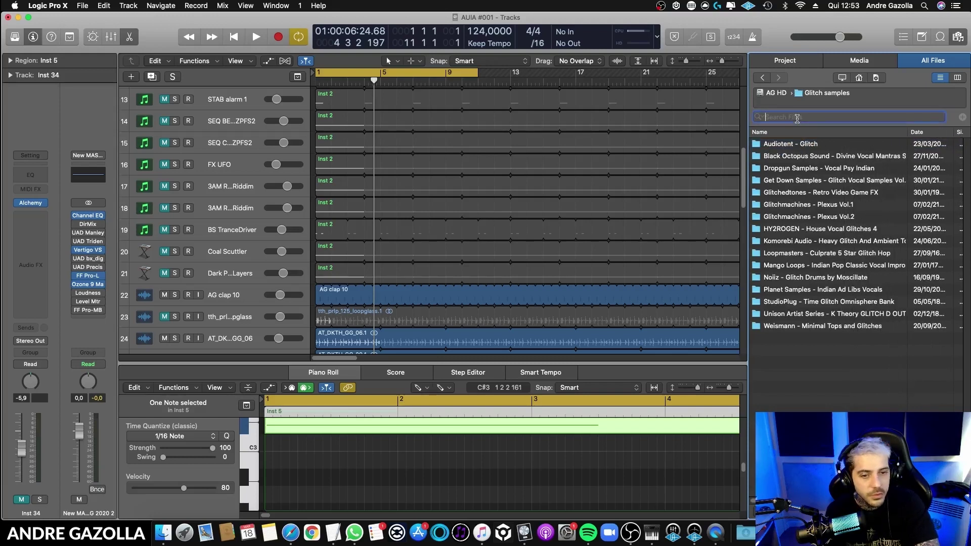
key(Return)
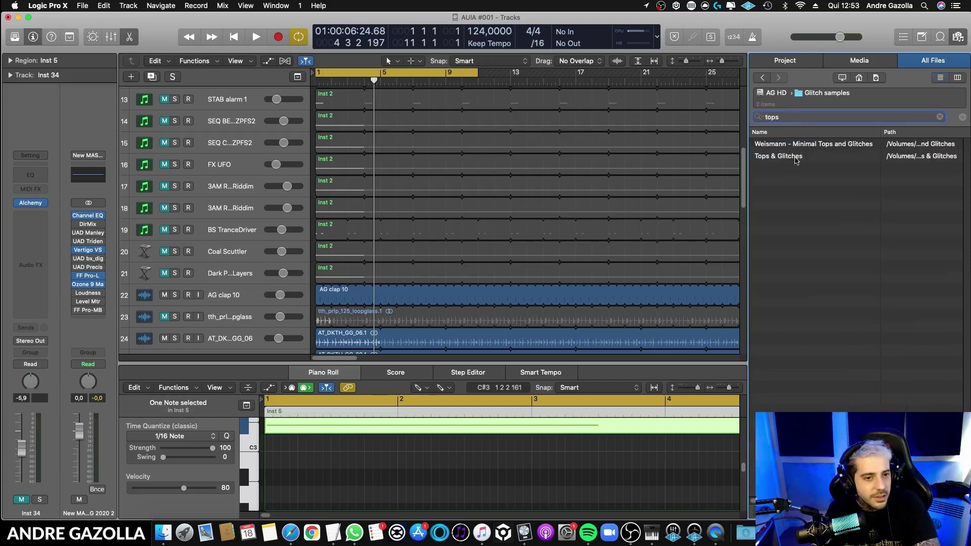
double_click(801, 157)
- Duplicate the AG clap 10 track and place WN_125_Top_Glitch_02.wav at bar 1 on the new track during playback
drag(803, 156, 576, 277)
scroll(573, 278, down, 2)
click(247, 290)
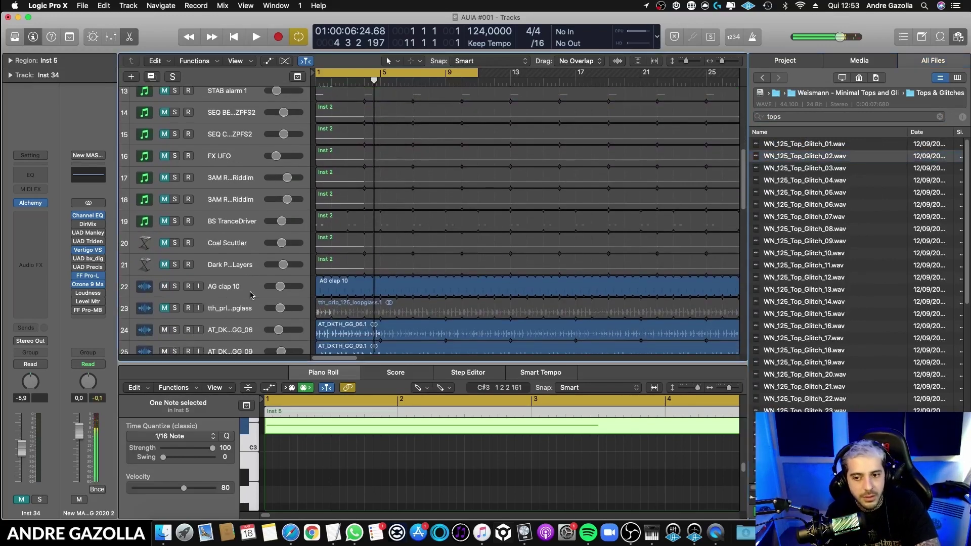
click(152, 77)
key(space)
drag(818, 157, 326, 314)
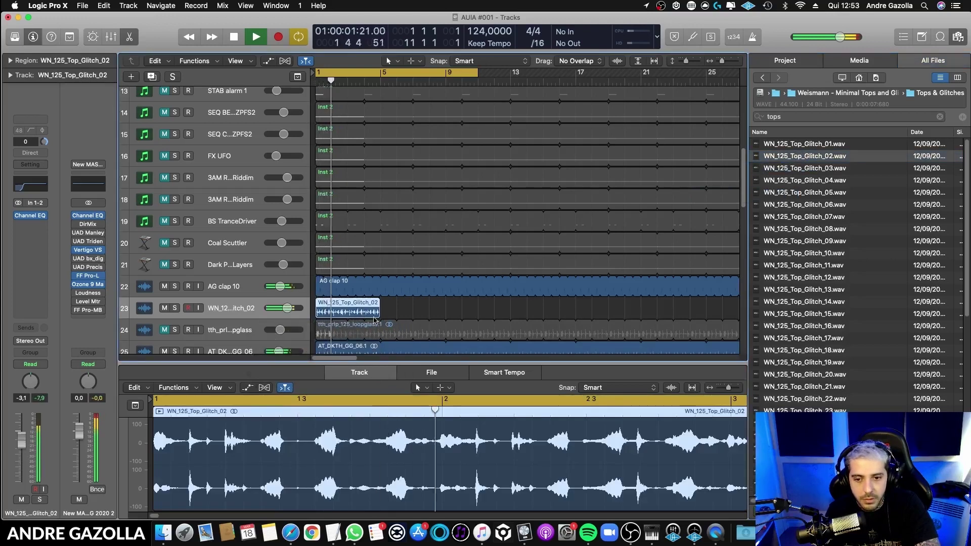
- Stretch the WN_125_Top_Glitch_02 region to end at bar 5, loop it and listen to it with the other tracks
key(space)
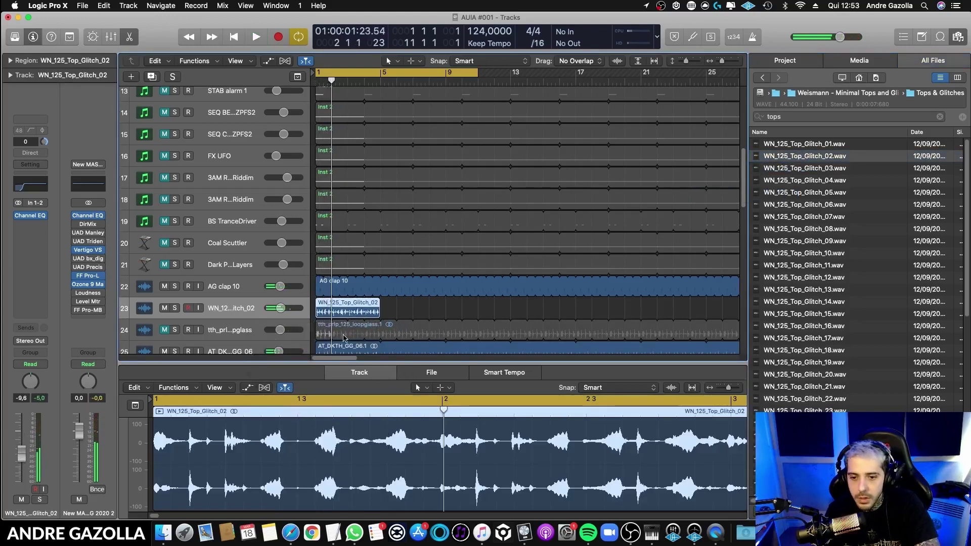
drag(376, 315, 375, 316)
key(l)
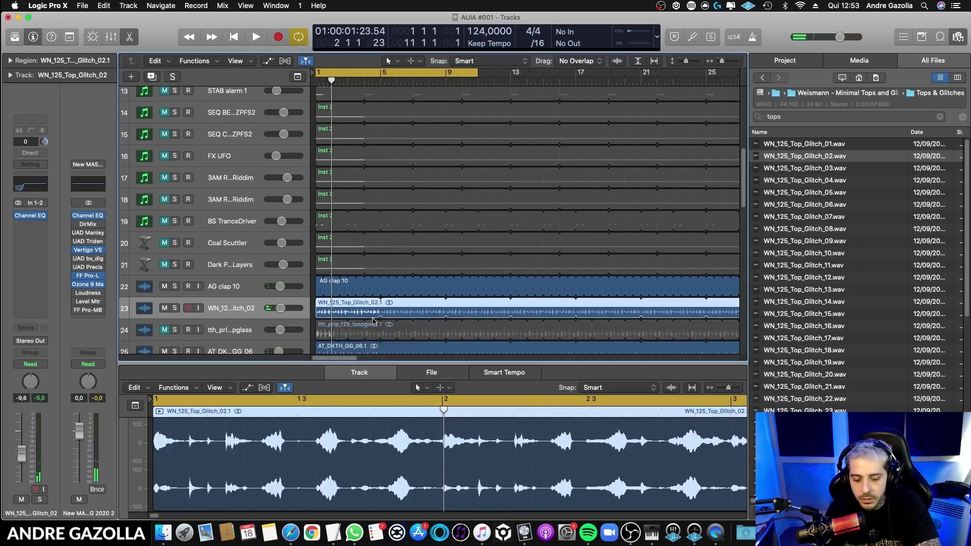
key(space)
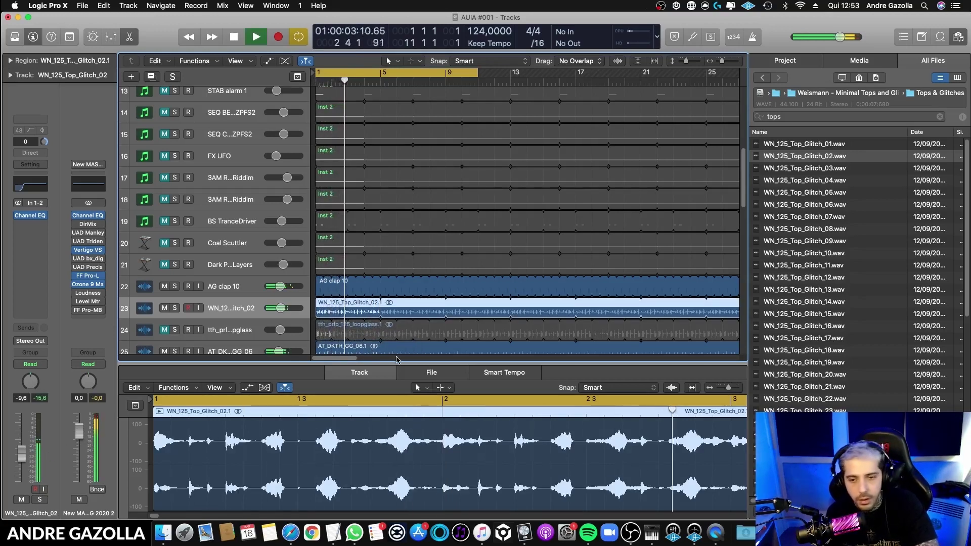
scroll(409, 311, down, 4)
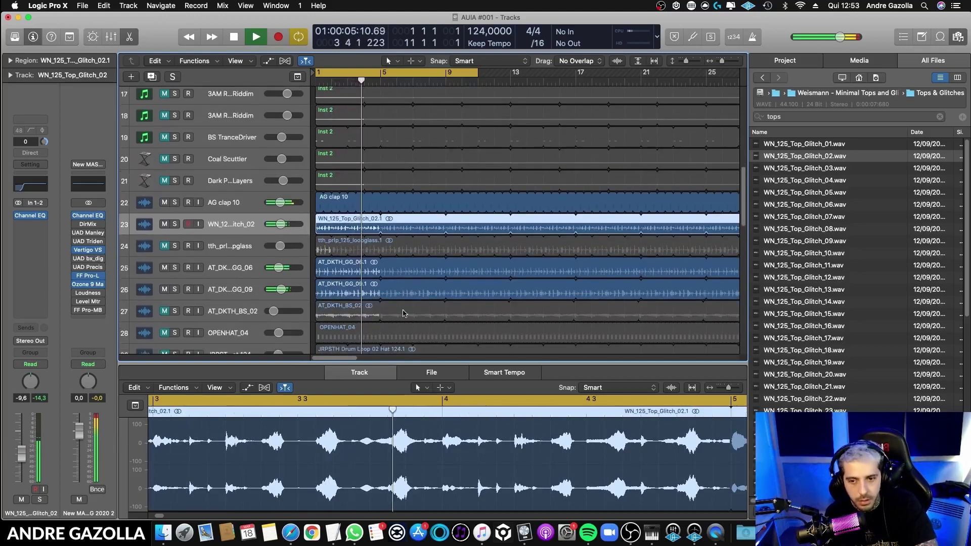
key(space)
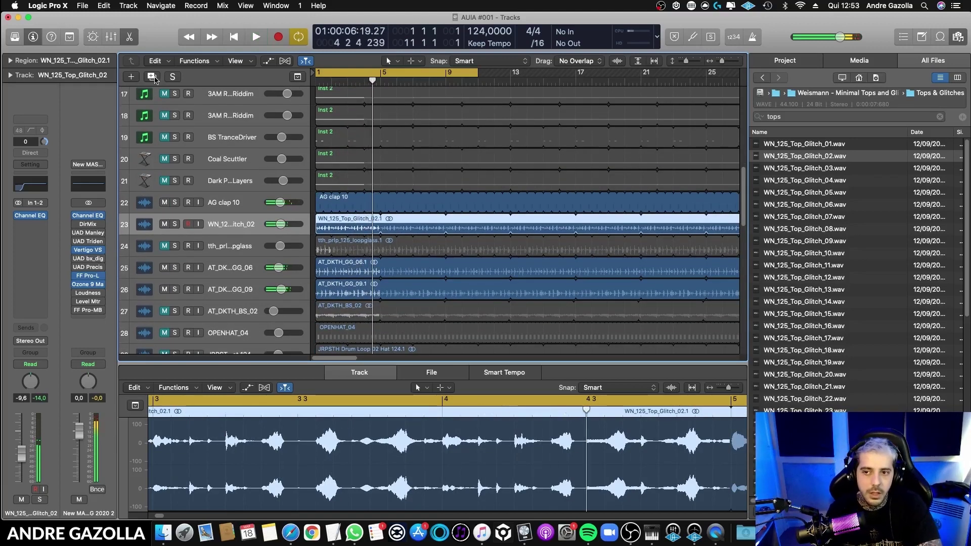
- Add an empty track below WN_125_Top_Glitch_02 and place WN_125_Top_Glitch_03.wav on it at bar 1
click(152, 76)
click(827, 146)
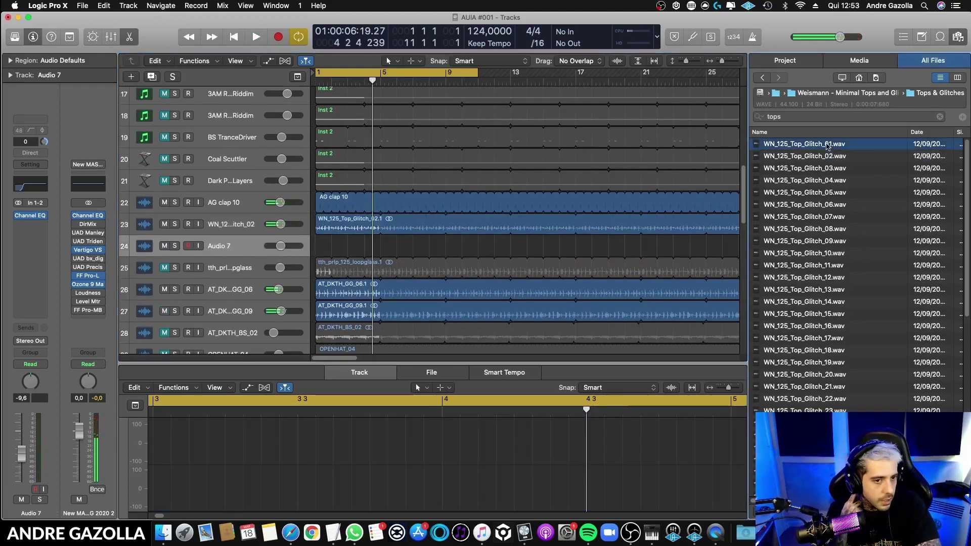
click(843, 170)
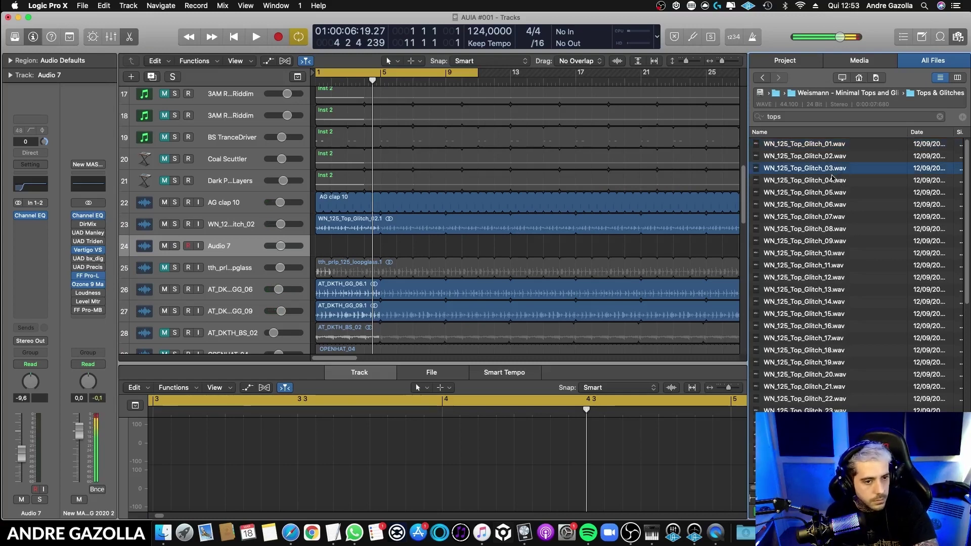
drag(817, 175, 318, 248)
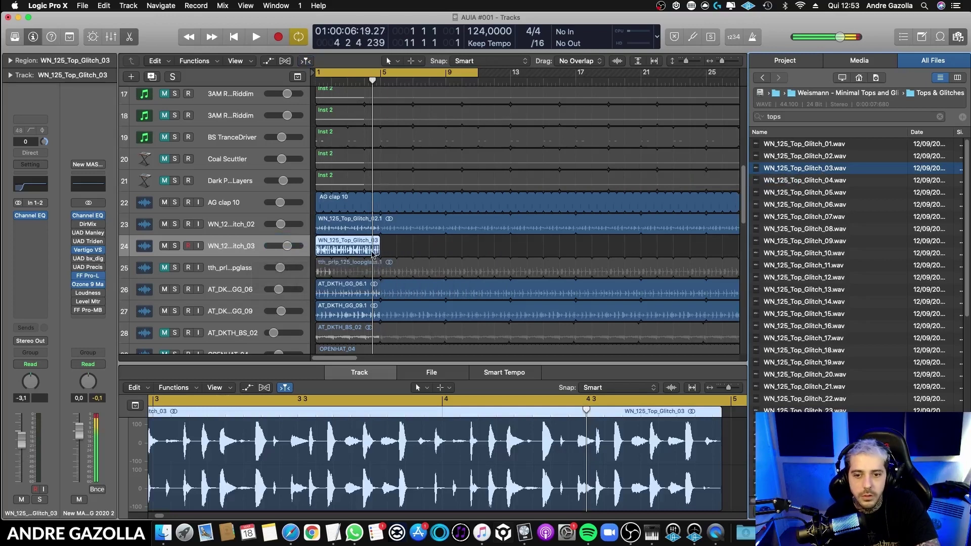
- Stretch and loop the WN_125_Top_Glitch_03 region, then play it at a lower track volume with the WN_125_Top_Glitch_02 track muted
drag(377, 253, 370, 256)
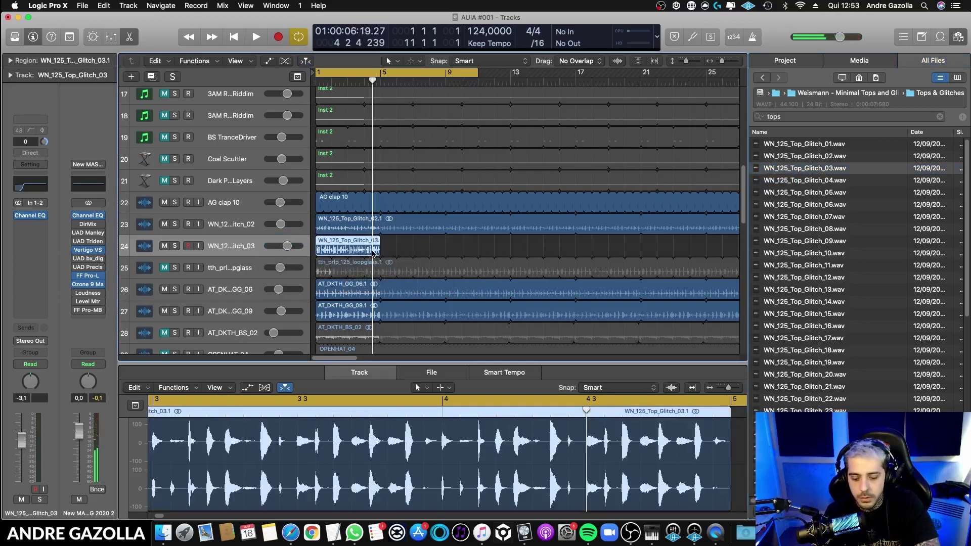
key(l)
click(164, 224)
key(space)
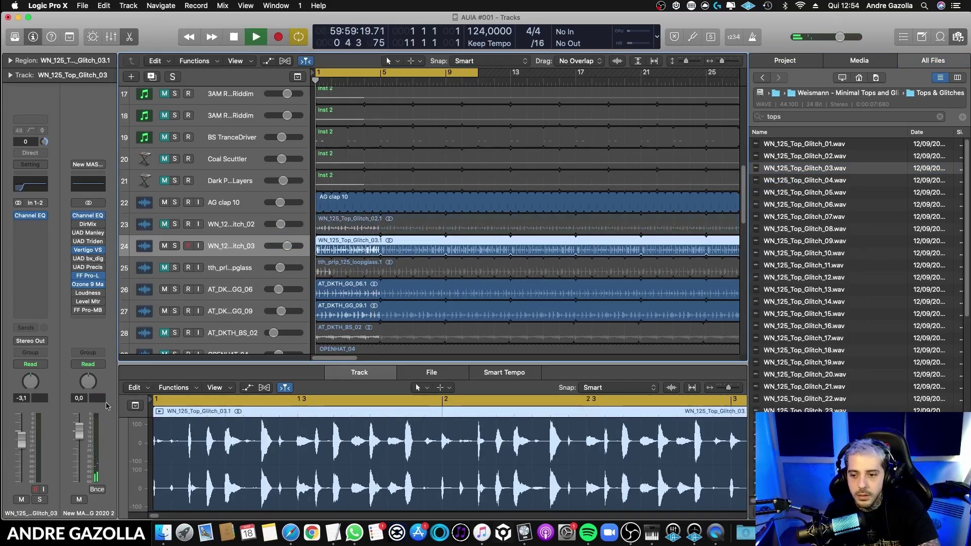
drag(19, 465, 20, 463)
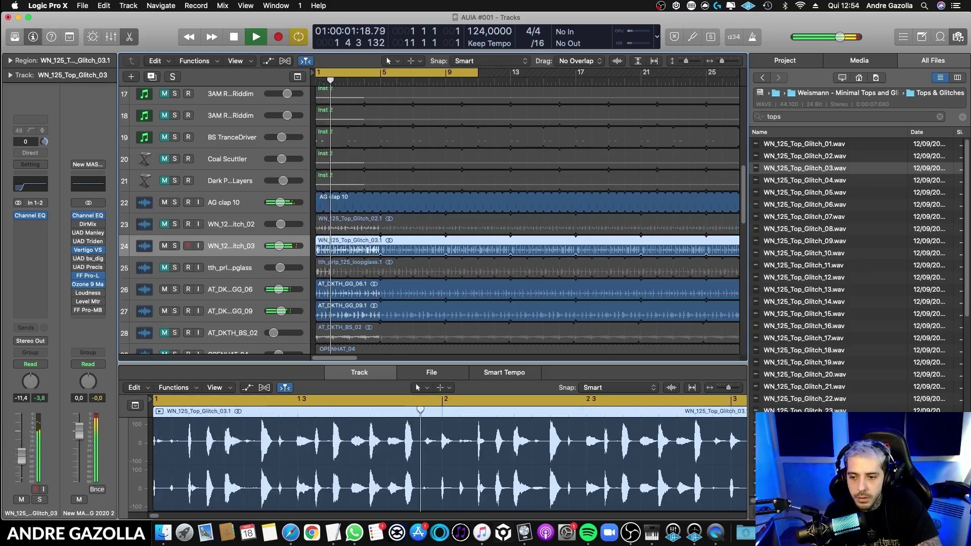
- Delete the WN_125_Top_Glitch_03 region and place WN_125_Top_Glitch_06.wav at bar 1 instead, after previewing samples 04 to 06
key(Delete)
key(space)
click(843, 180)
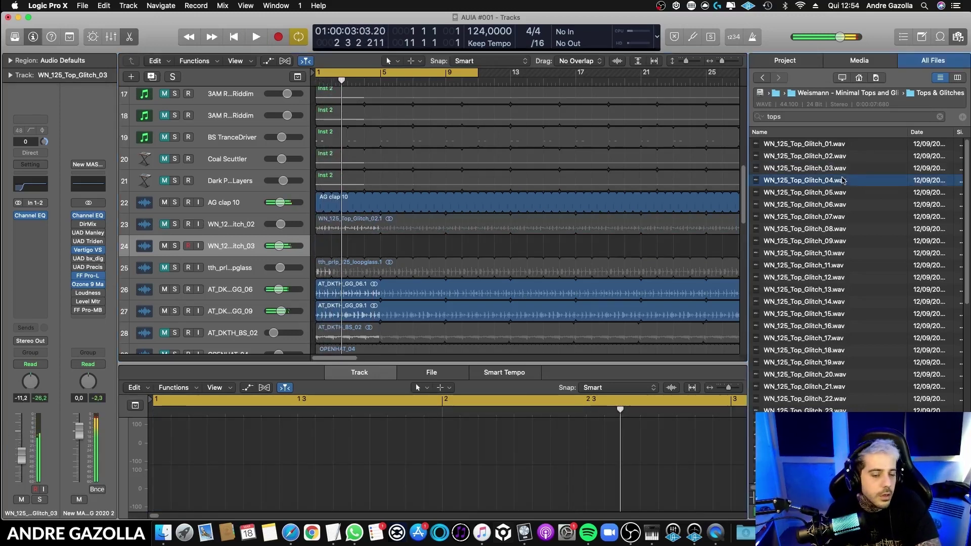
click(840, 193)
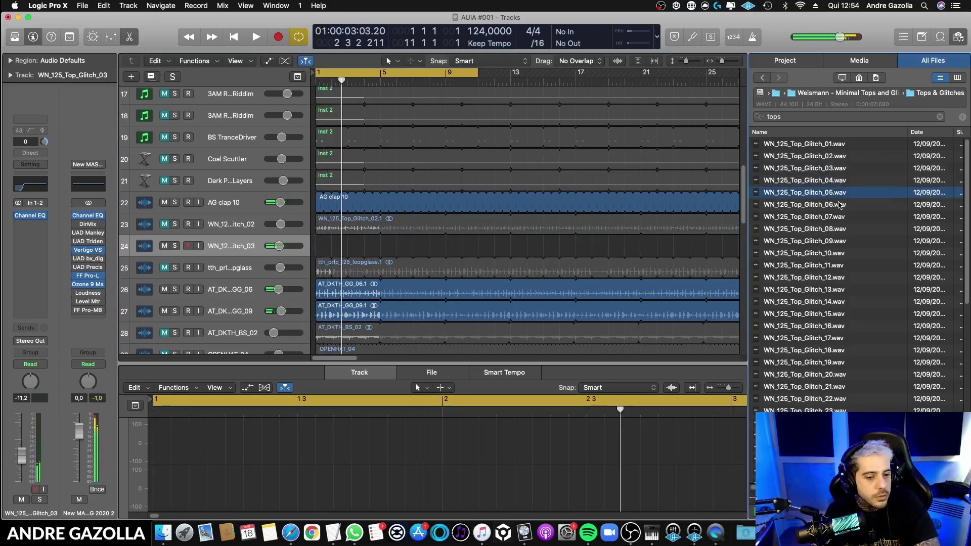
click(840, 205)
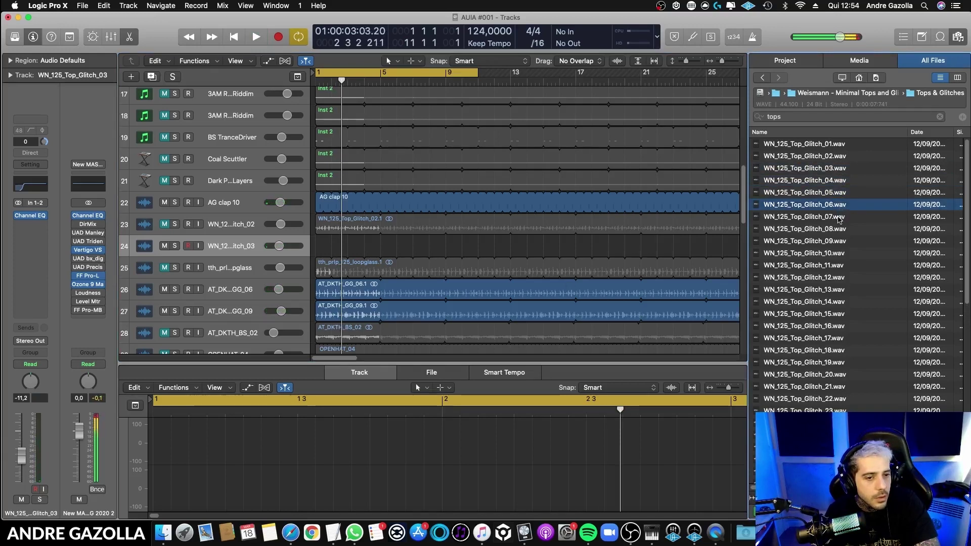
drag(839, 212, 377, 254)
- Loop the WN_125_Top_Glitch_06 region and lower its track volume to -10.0 dB during playback
key(l)
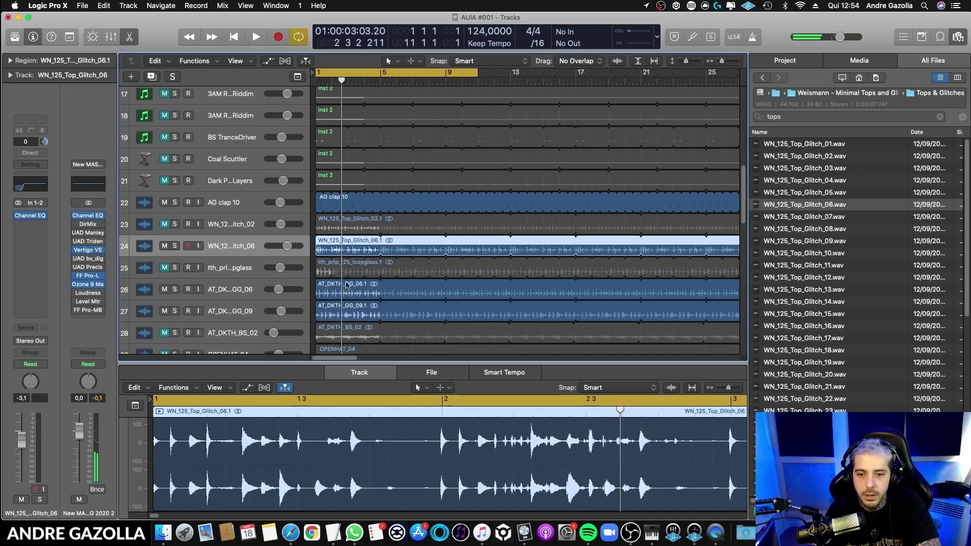
key(space)
drag(21, 441, 21, 455)
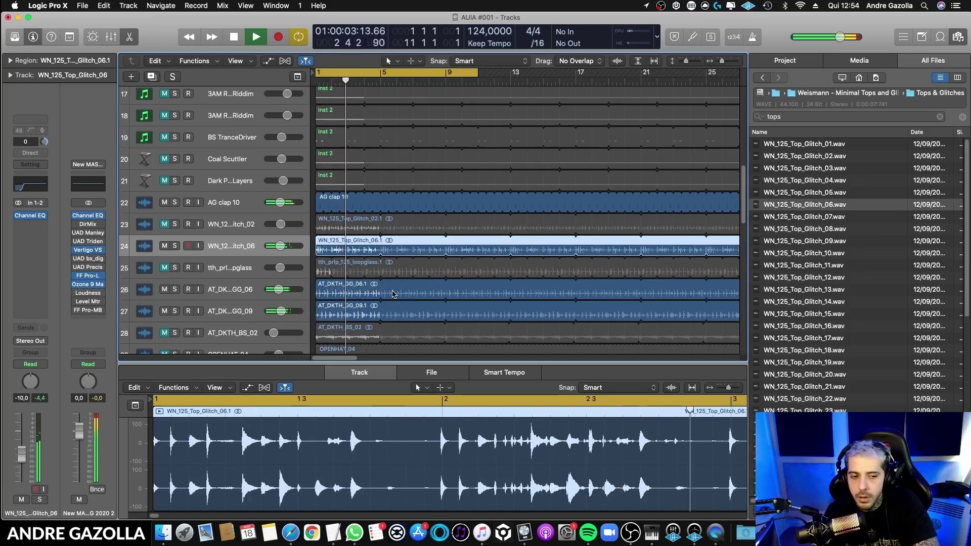
scroll(391, 296, down, 1)
scroll(390, 296, up, 3)
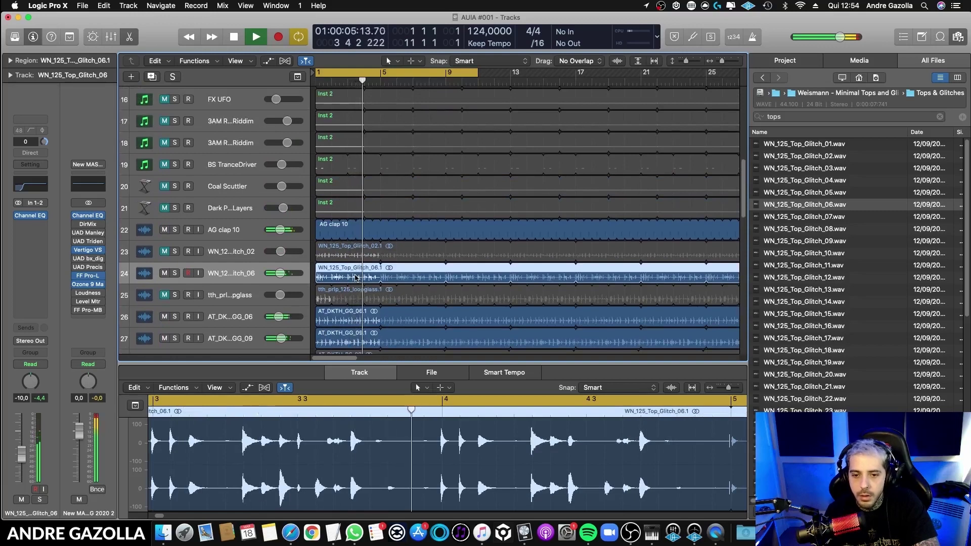
- Delete the WN_125_Top_Glitch_06 region, preview samples 08 and 07, and place WN_125_Top_Glitch_07.wav at bar 1
key(Delete)
click(847, 229)
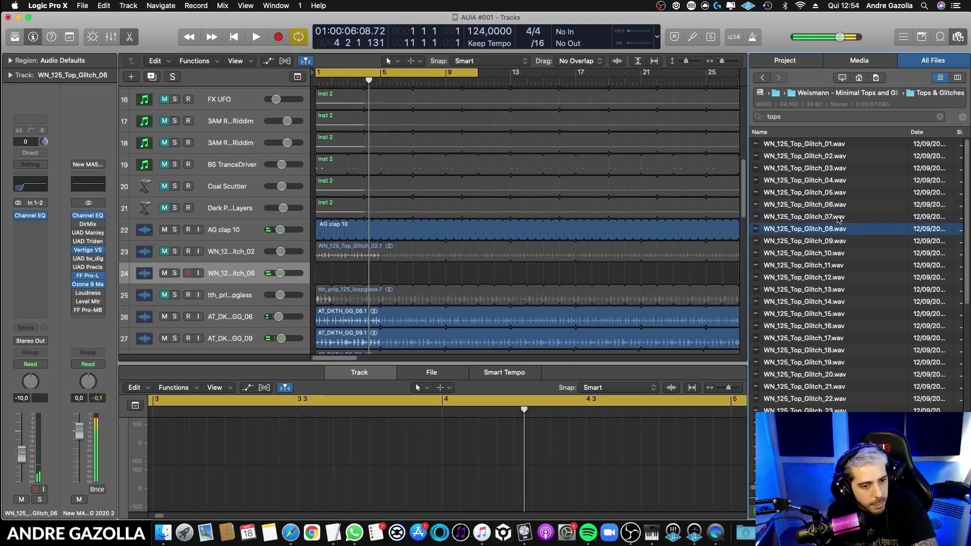
click(839, 218)
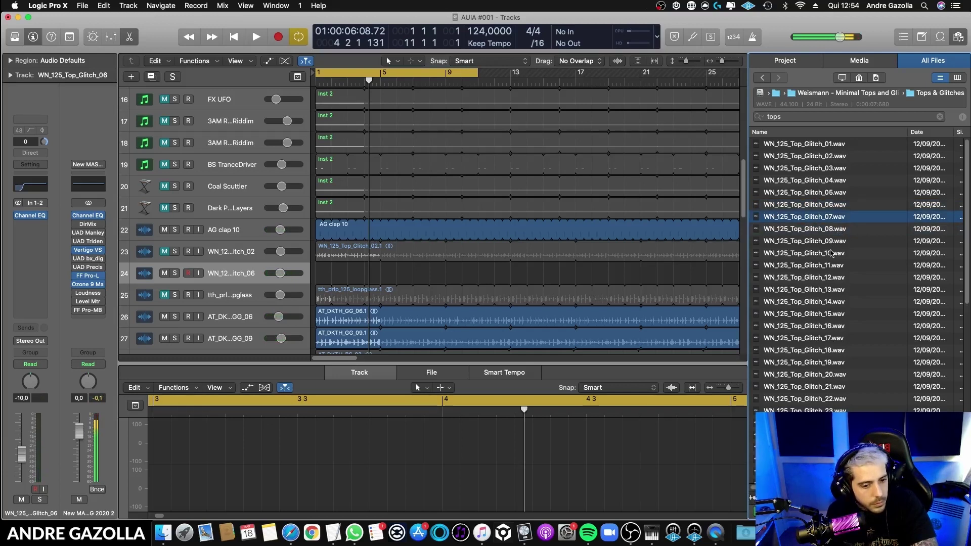
drag(827, 225, 318, 276)
- Stretch the WN_125_Top_Glitch_07 region to end at bar 5 and loop it during playback
drag(377, 282, 380, 282)
key(space)
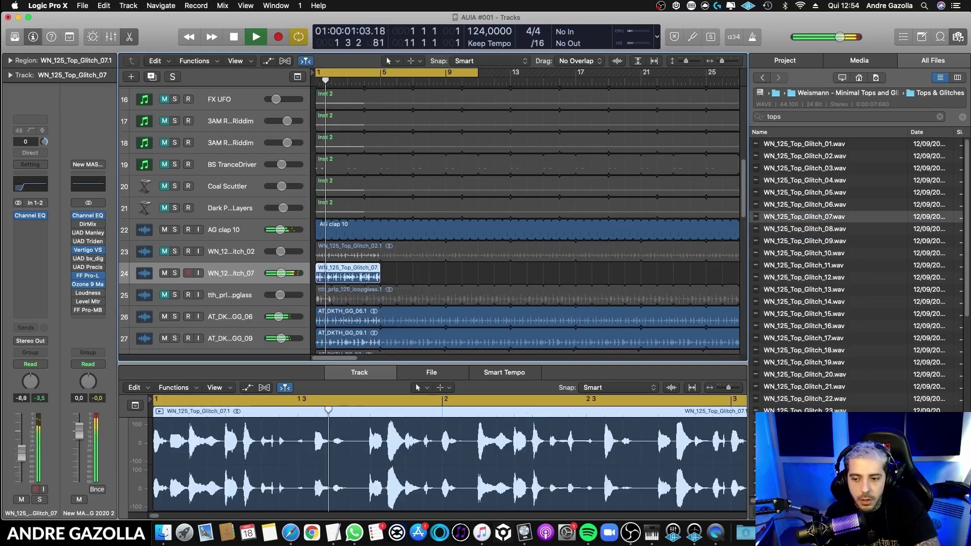
key(l)
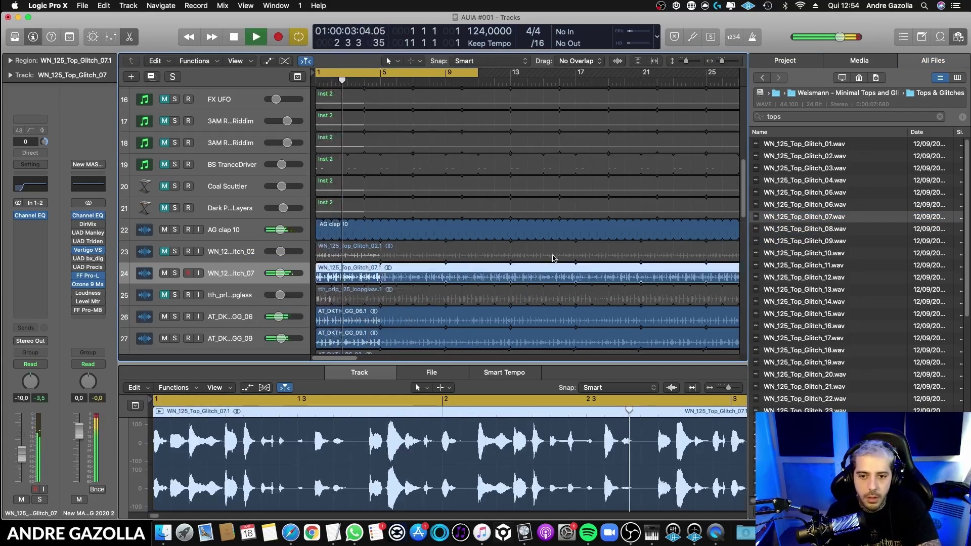
- Solo the AT_DKTH_GG_06 track briefly during playback, unsolo it and mute it
scroll(468, 276, down, 9)
scroll(442, 275, up, 5)
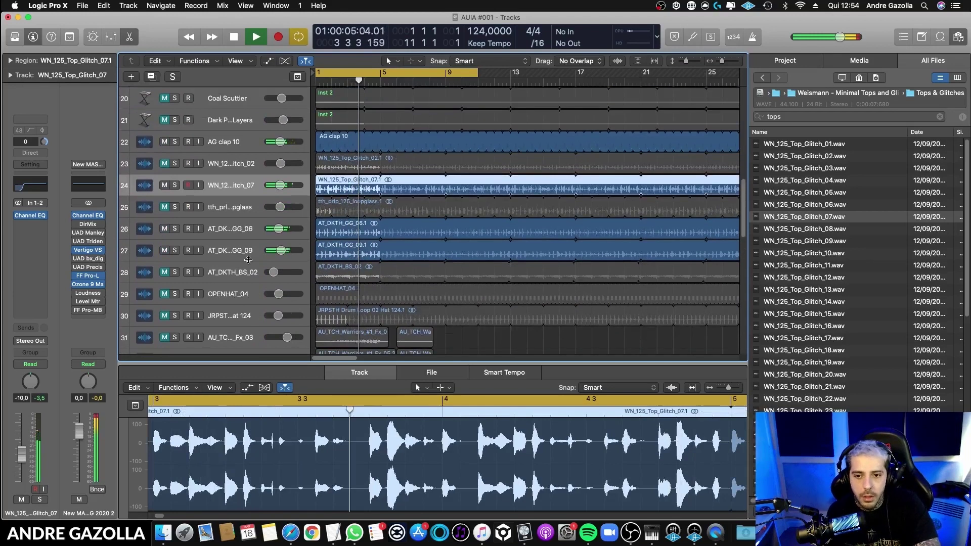
click(174, 228)
click(175, 229)
click(164, 230)
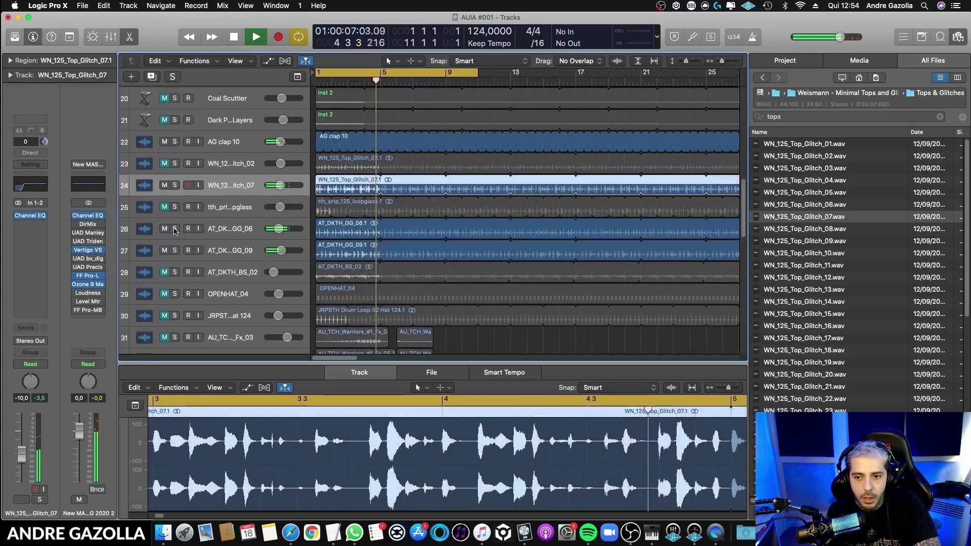
scroll(436, 223, down, 4)
scroll(435, 222, up, 4)
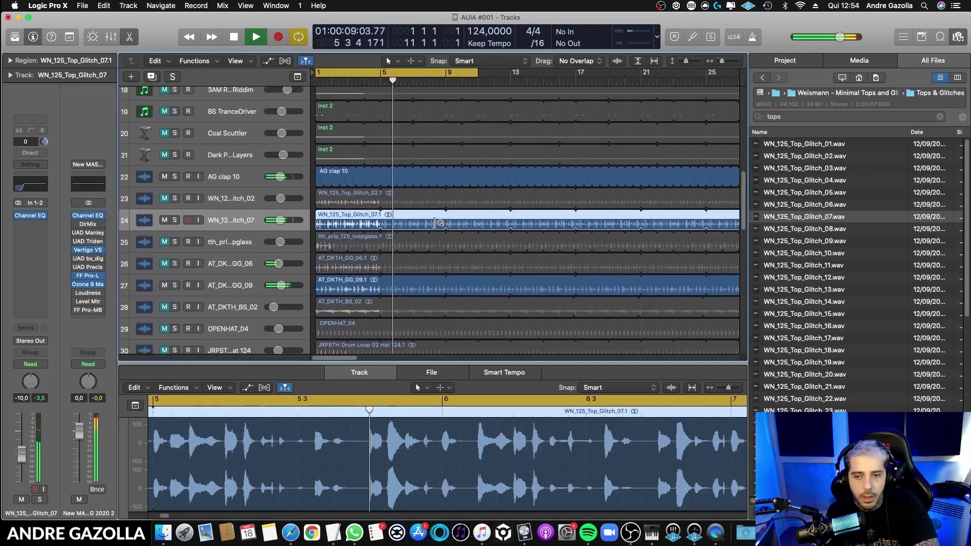
scroll(374, 268, up, 15)
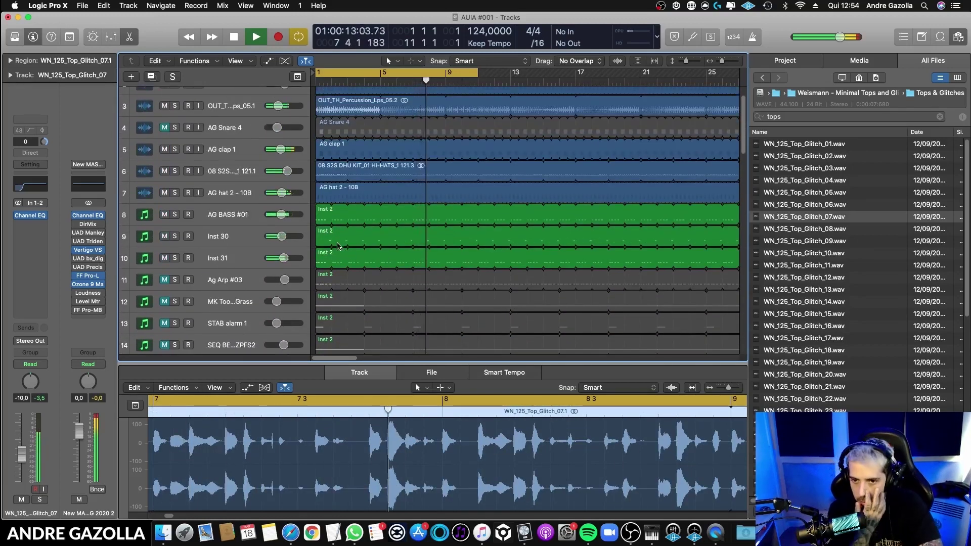
- Open the AG BASS #01 region in the Piano Roll, zoom in on its first bars and hide the file browser
key(space)
key(space)
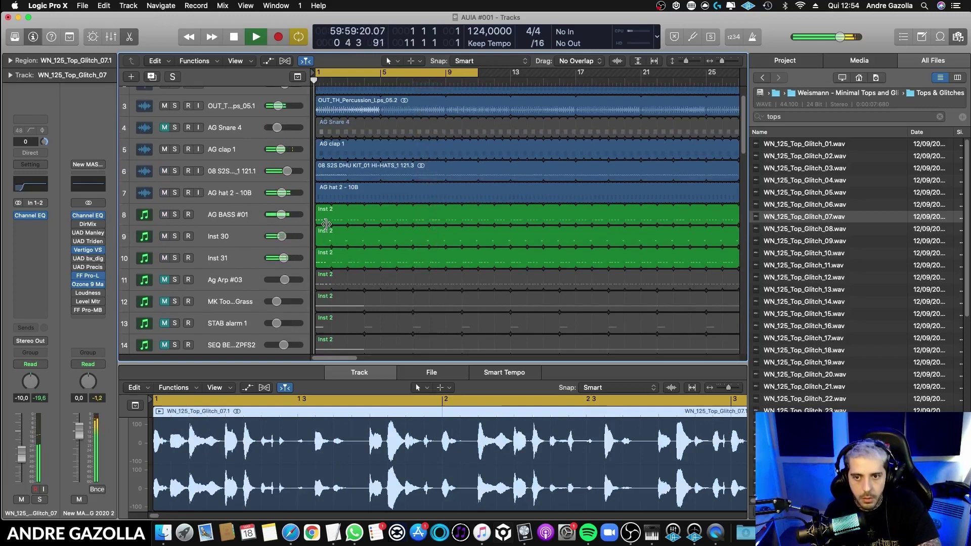
key(space)
drag(326, 220, 342, 219)
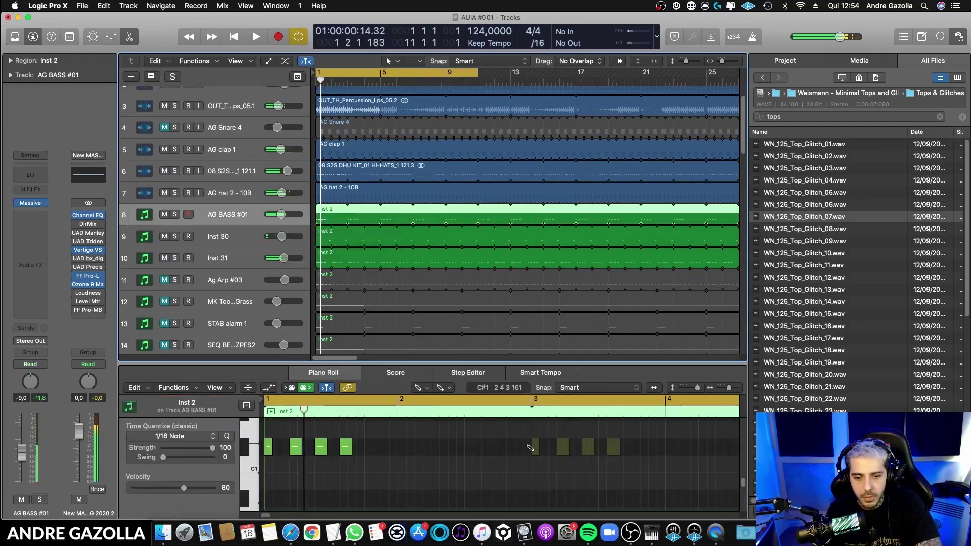
click(730, 389)
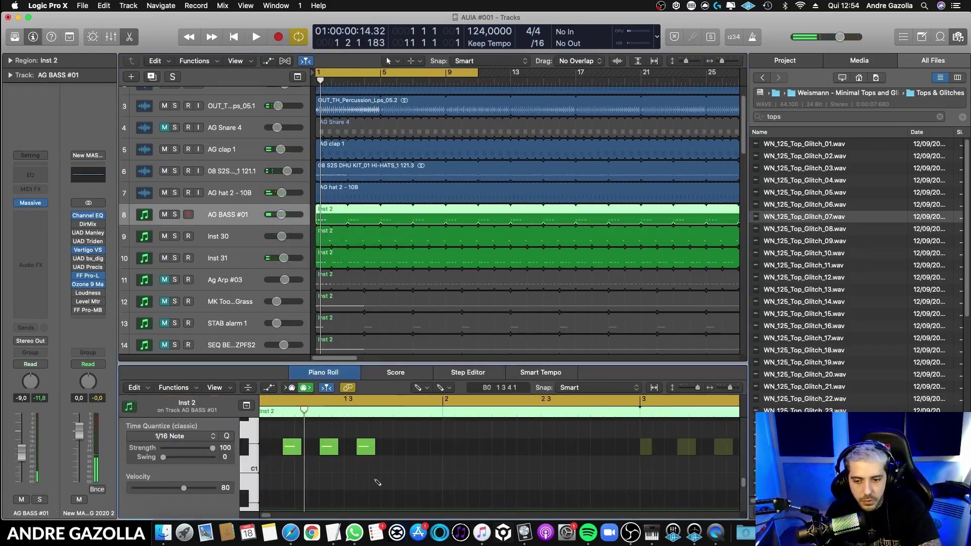
drag(261, 517, 259, 517)
click(959, 37)
key(t)
key(t)
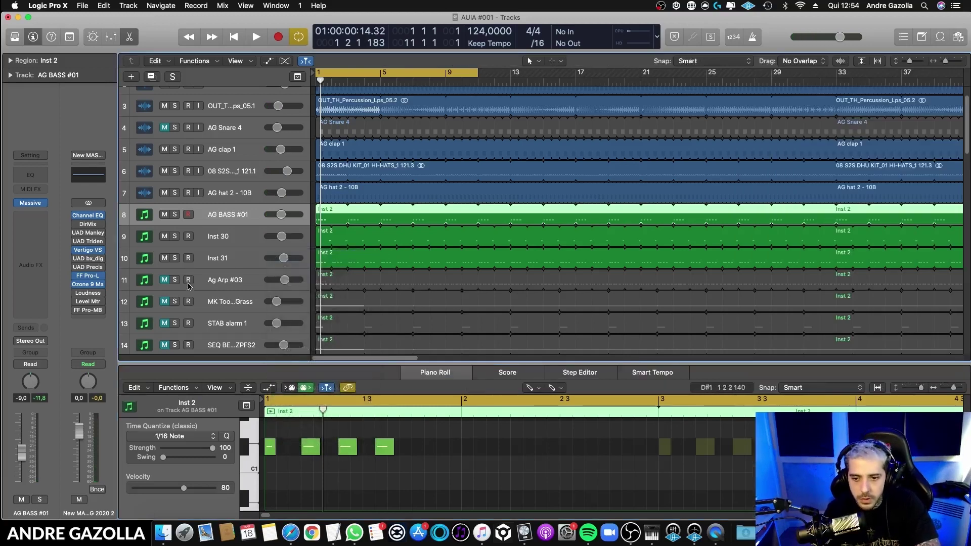
- Mute the Inst 31 track and play the project to hear the bass without it
click(164, 258)
key(space)
scroll(362, 461, up, 2)
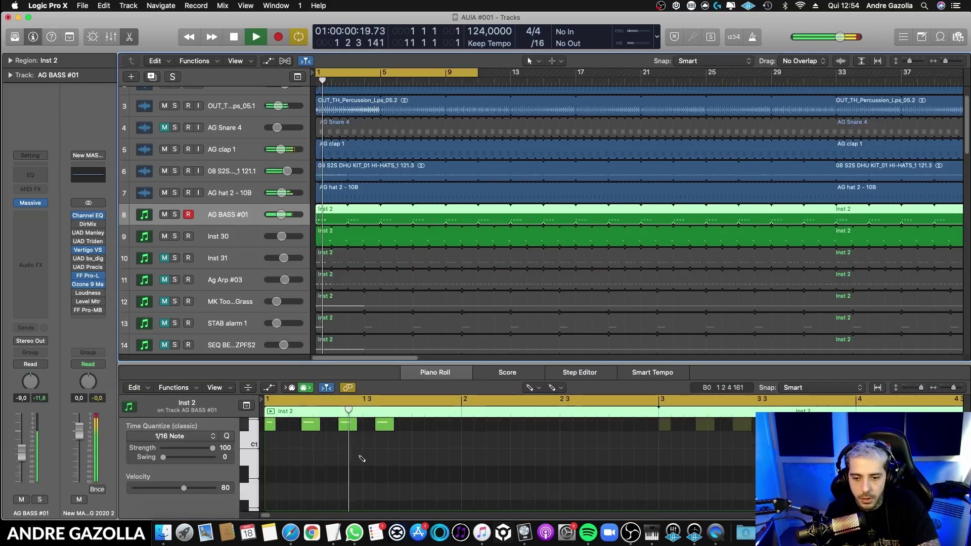
key(space)
- Undo the last note edit in the AG BASS #01 region and switch the Piano Roll to the Pointer tool
drag(343, 459, 268, 472)
key(super+z)
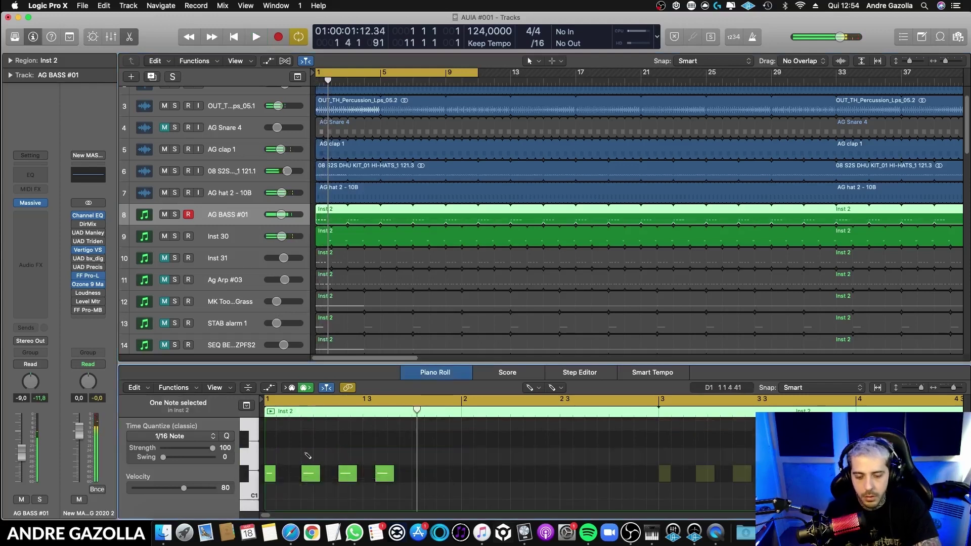
key(t)
click(364, 356)
key(t)
key(t)
- Raise the first two AG BASS #01 notes to D#1, starting the first one slightly later, and check them in playback
mouse_move(320, 464)
mouse_down()
mouse_move(269, 479)
mouse_move(270, 446)
mouse_move(281, 441)
mouse_up()
click(269, 451)
click(268, 443)
key(space)
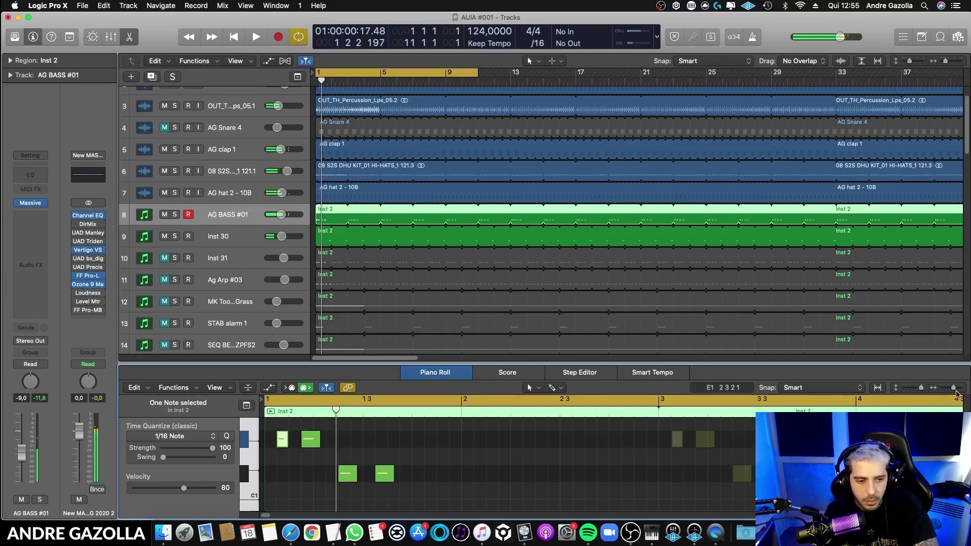
- Move the third AG BASS #01 note up to D#1 and one sixteenth earlier, then play the pattern
drag(955, 394, 955, 394)
drag(269, 516, 231, 509)
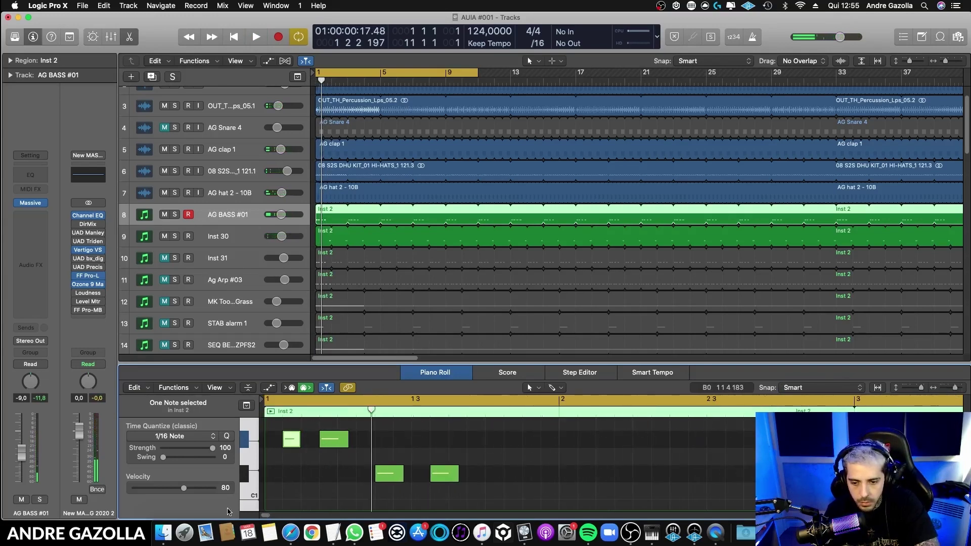
drag(401, 480, 378, 443)
key(space)
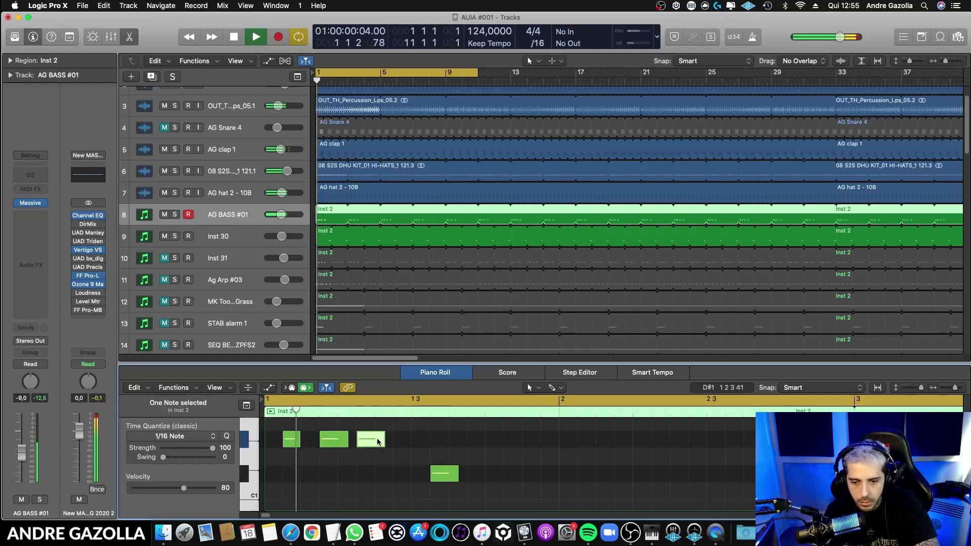
- Copy the third bass note to E1 at the third beat of bar 1 and play the pattern
key(space)
drag(378, 442, 433, 423)
key(space)
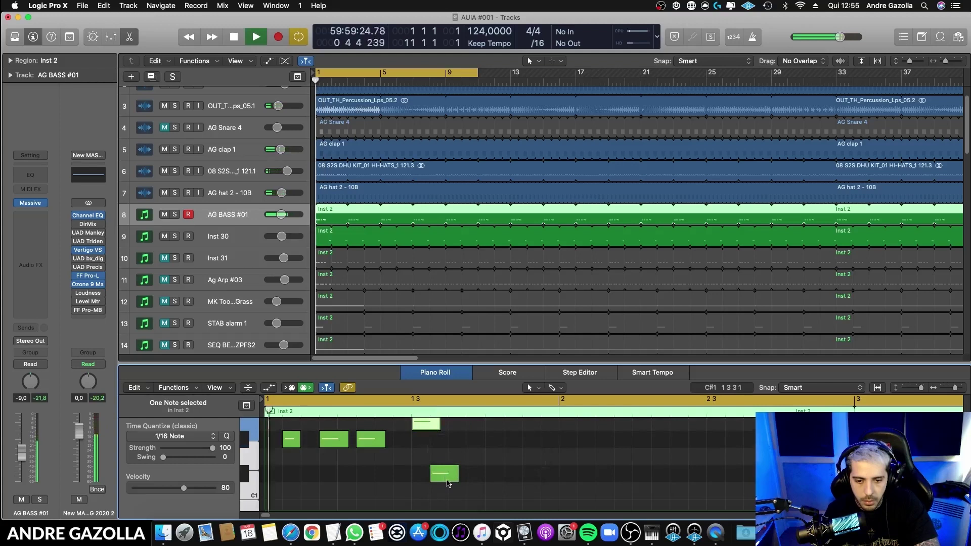
- Delete the E1 note from the AG BASS #01 region, raise the lower notes that follow to D#1, and play the pattern
key(Delete)
scroll(418, 460, down, 1)
key(space)
scroll(417, 459, up, 3)
click(430, 440)
drag(429, 445, 539, 465)
key(space)
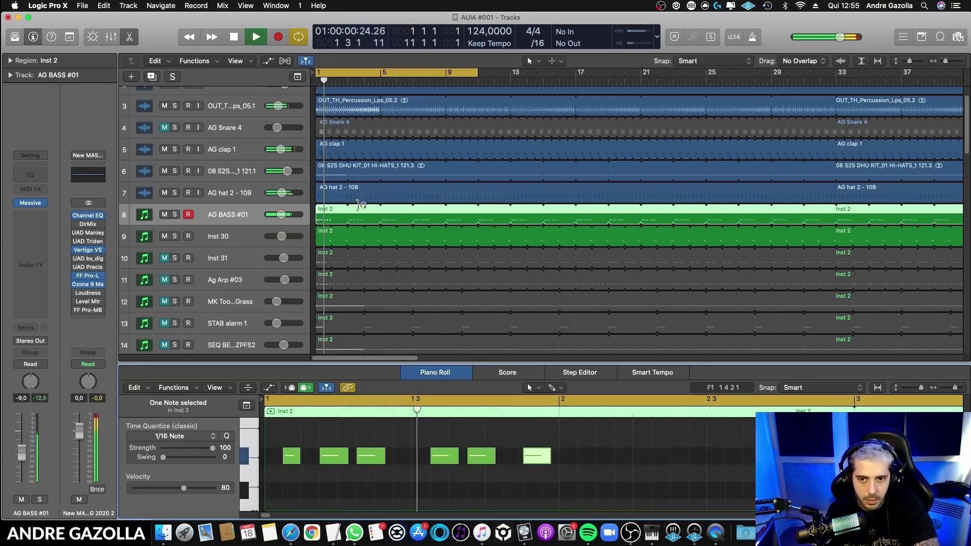
- Shorten the AG BASS #01 region to one bar so it loops every bar, and mute the Inst 30 track
key(space)
drag(345, 222, 329, 224)
key(space)
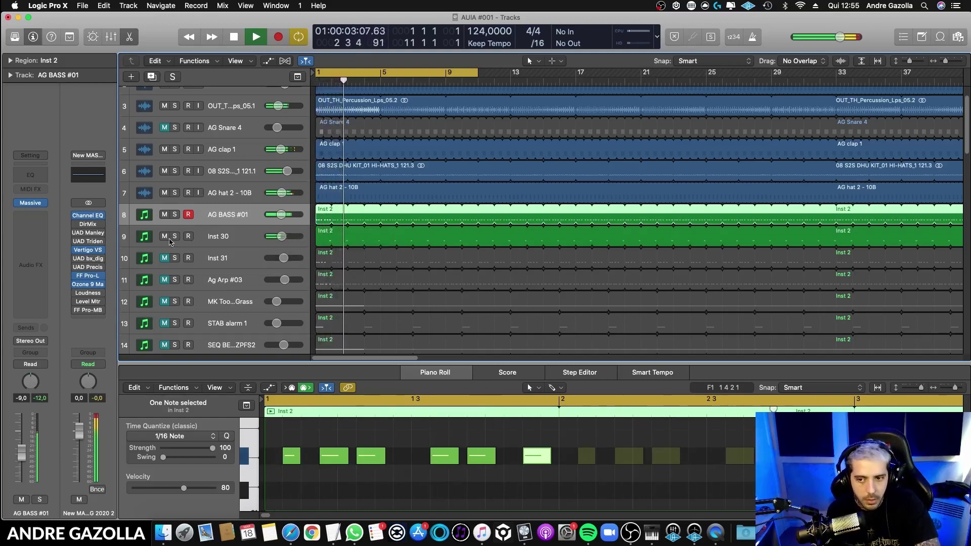
click(164, 237)
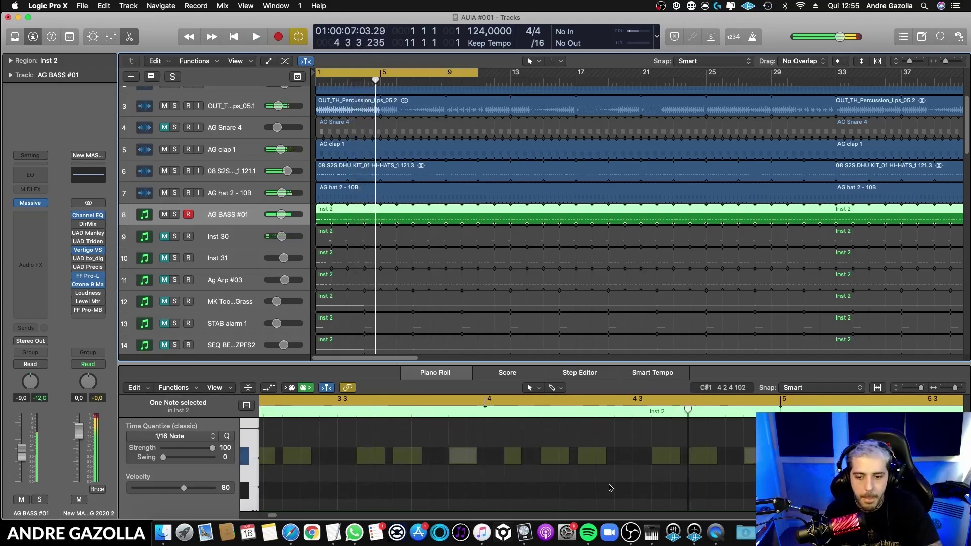
- Try a copy of the fourth bass note one eighth note earlier in playback
key(Return)
click(437, 472)
drag(442, 459, 405, 460)
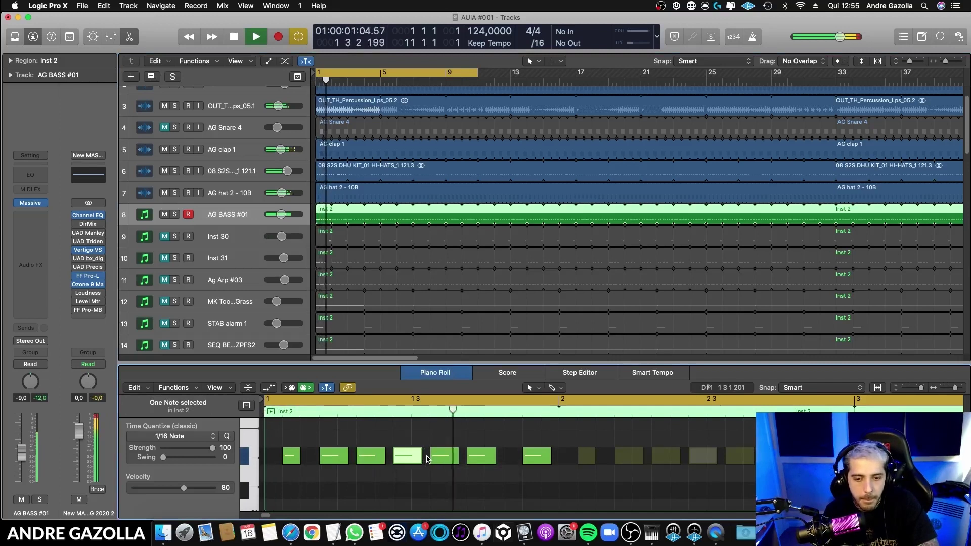
key(space)
drag(416, 463, 444, 460)
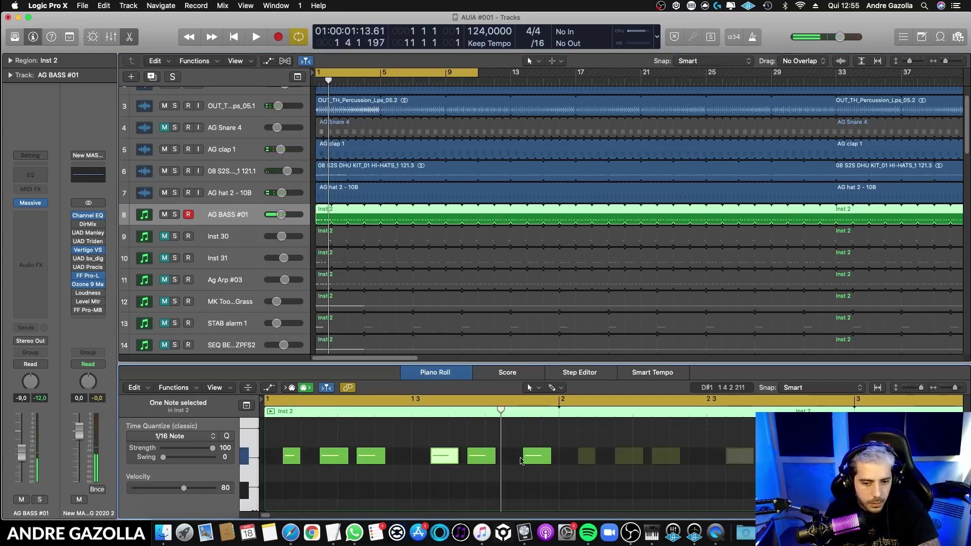
- Lower the first three AG BASS #01 notes to C#1 and play the pattern
key(space)
drag(278, 433, 375, 490)
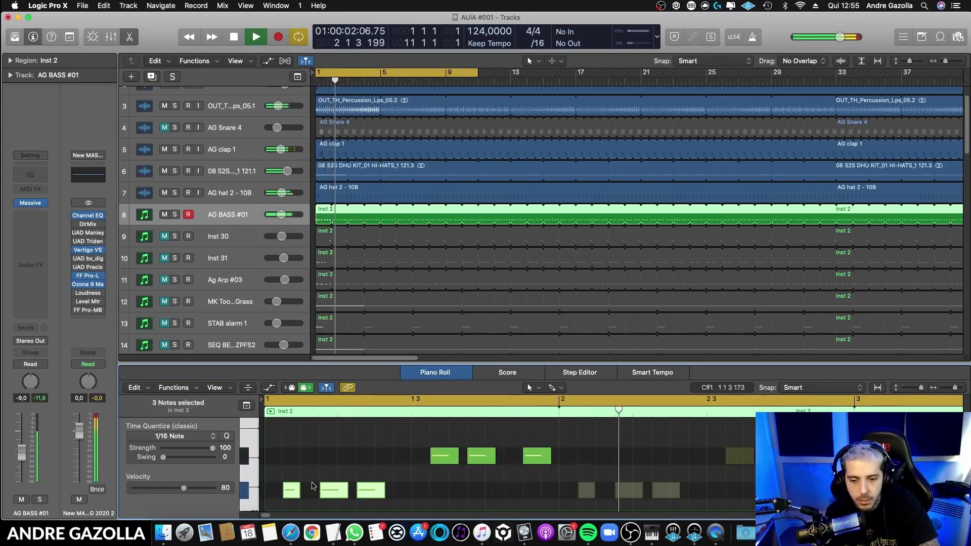
key(space)
- Return the first three bass notes to D#1 and move the first one to the start of bar 1
drag(291, 489, 270, 462)
click(291, 459)
key(space)
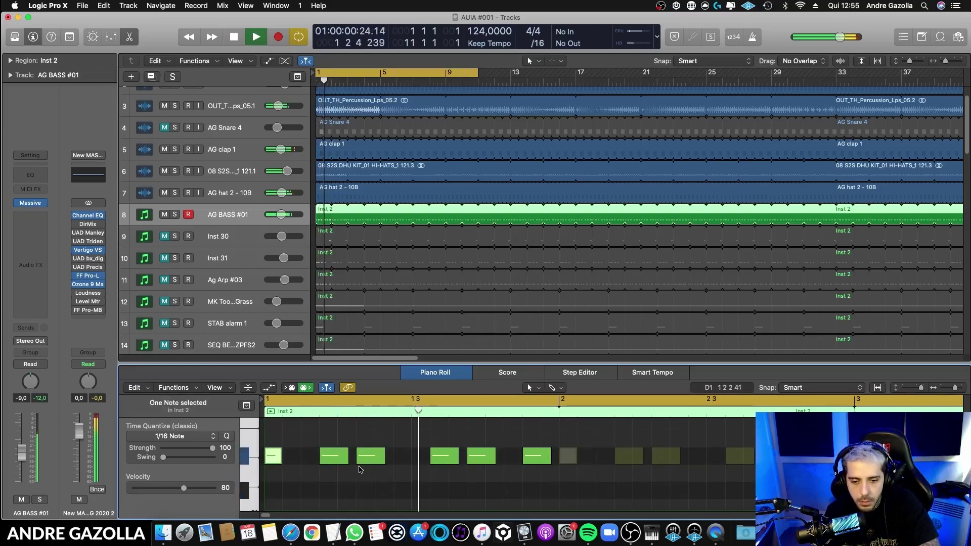
key(space)
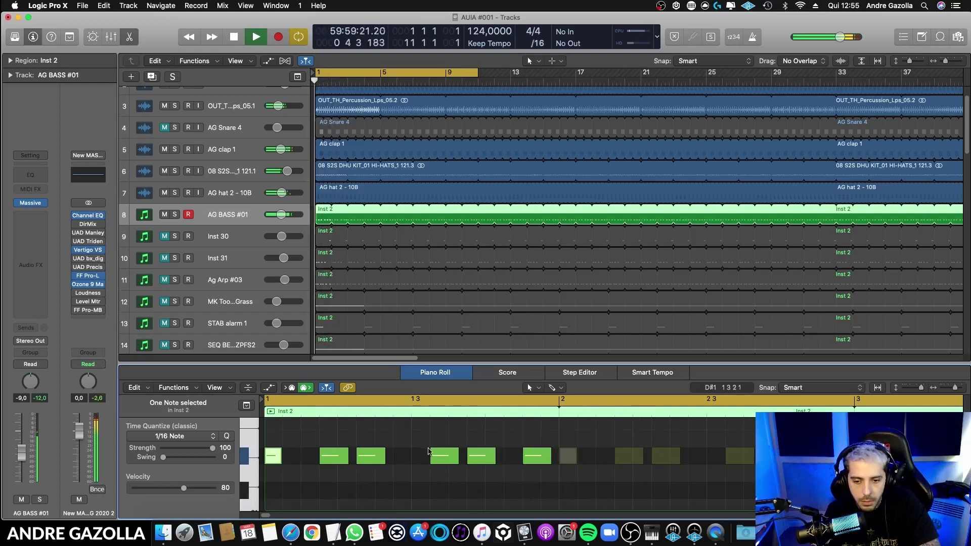
- Move the fourth bass note to the third beat of bar 1, quantize it to 1/16 and play the pattern
drag(450, 457, 424, 461)
key(space)
key(space)
key(space)
key(space)
click(227, 436)
key(space)
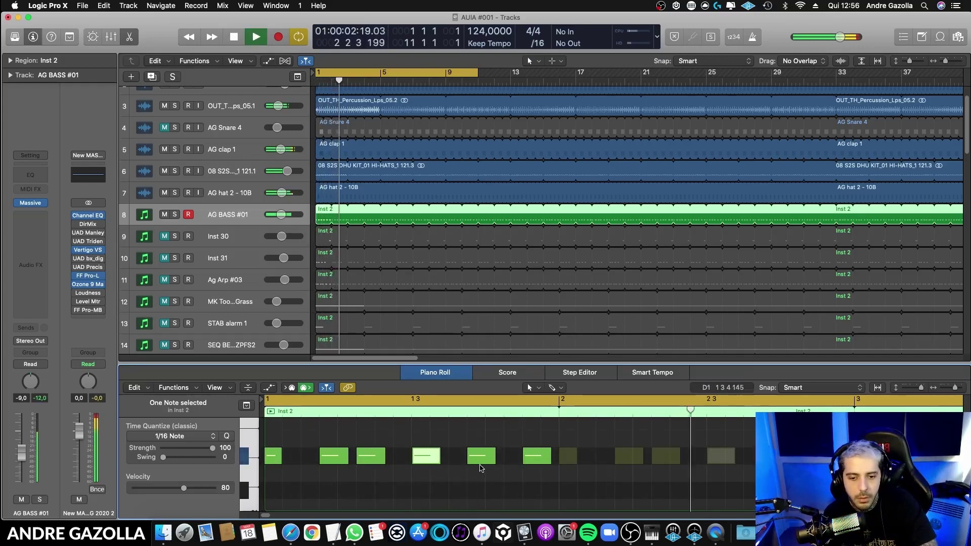
- Move the fifth bass note to the fourth beat of bar 1, quantized to 1/16, while checking playback
key(space)
drag(481, 460, 495, 460)
key(space)
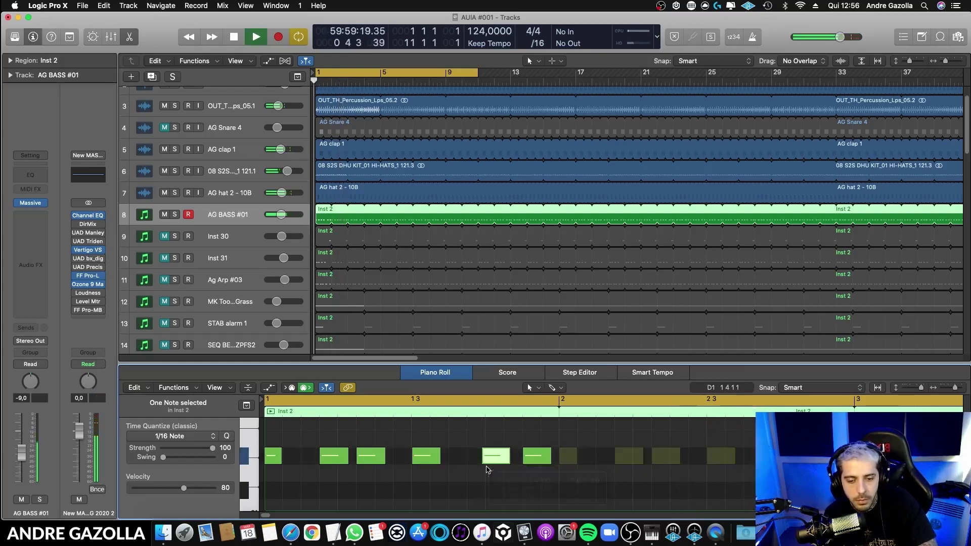
click(227, 437)
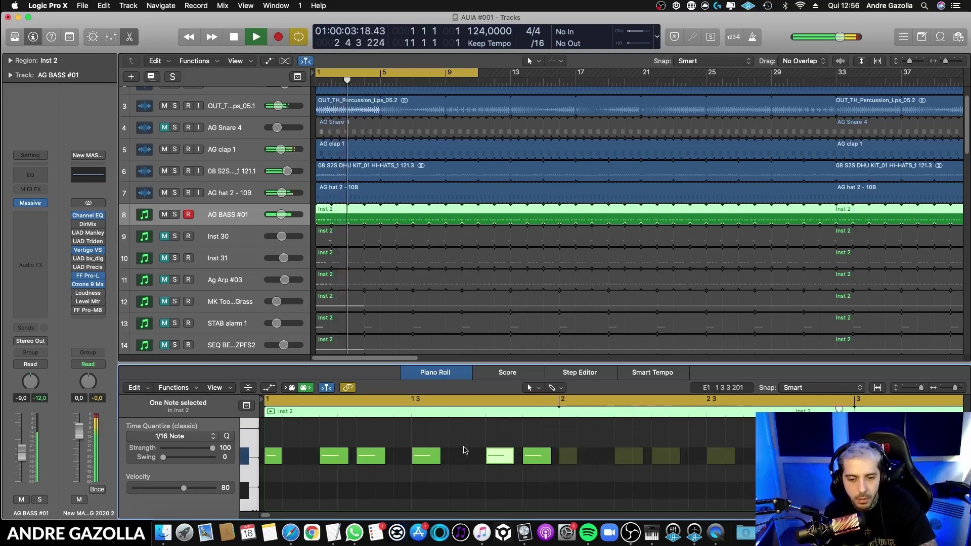
- Delete the bass note on beat 4 and move the last note to the final sixteenth of beat 3
key(Delete)
key(space)
drag(535, 457, 470, 458)
key(space)
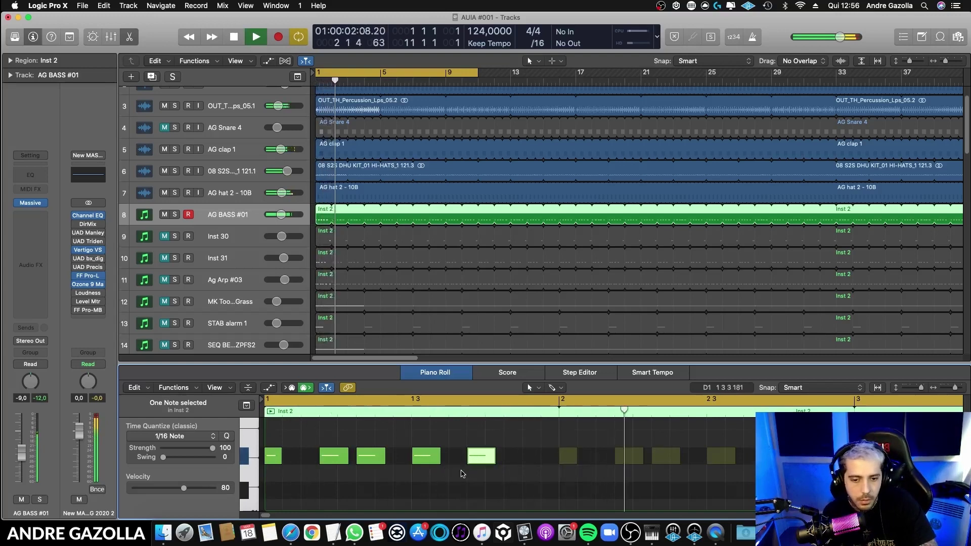
- Try the fourth and first bass notes one sixteenth later, playing the pattern after each move
key(space)
drag(427, 457, 446, 460)
key(space)
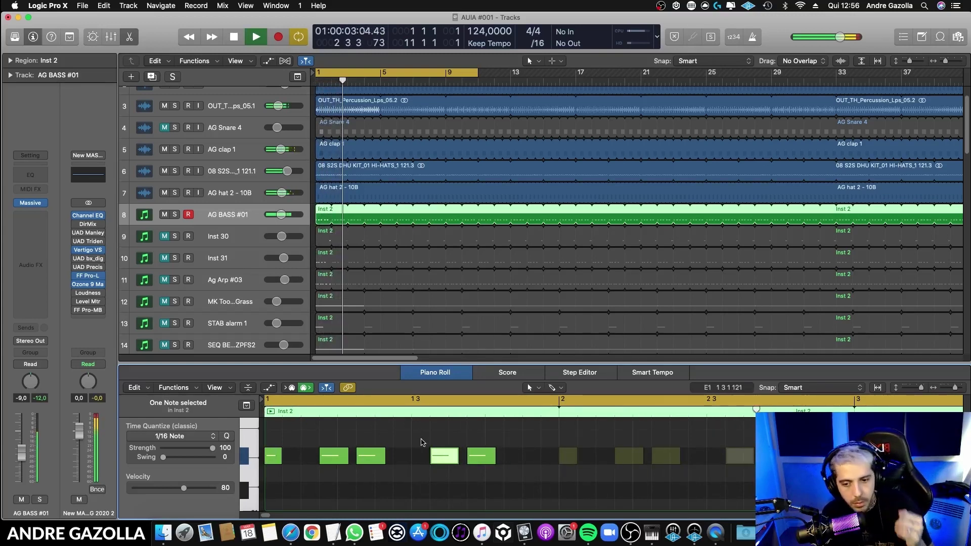
key(space)
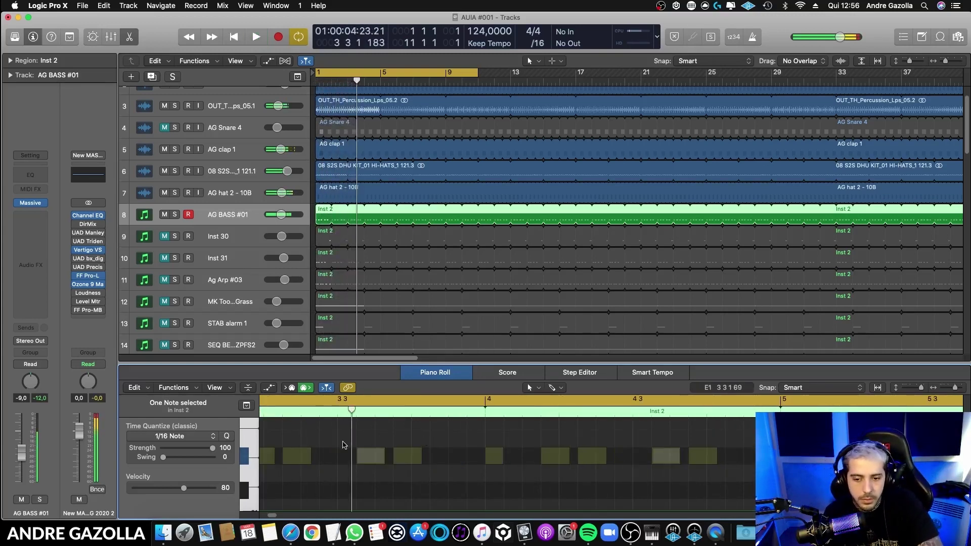
key(space)
drag(273, 457, 291, 456)
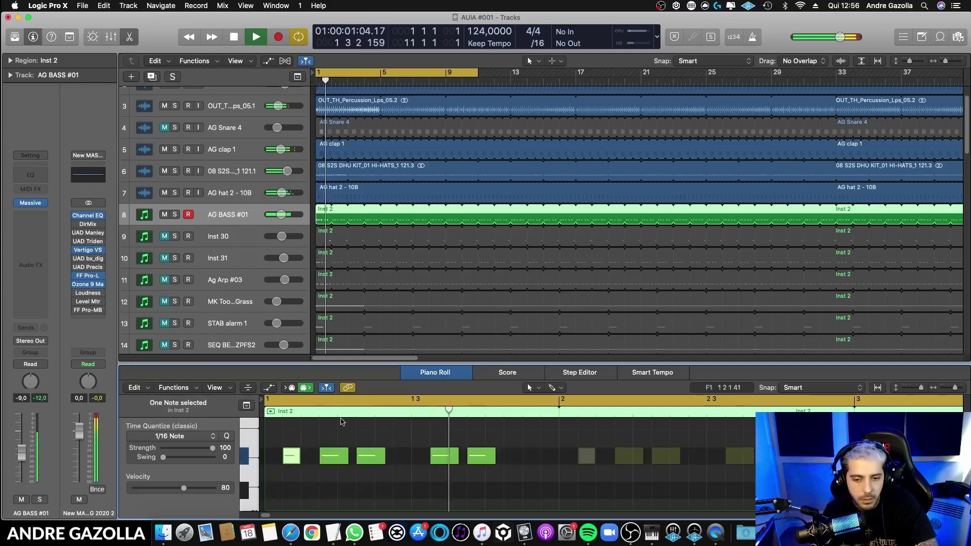
key(space)
- Move the first and fourth bass notes one sixteenth earlier again and play the pattern
drag(292, 456, 274, 456)
drag(443, 457, 417, 476)
key(space)
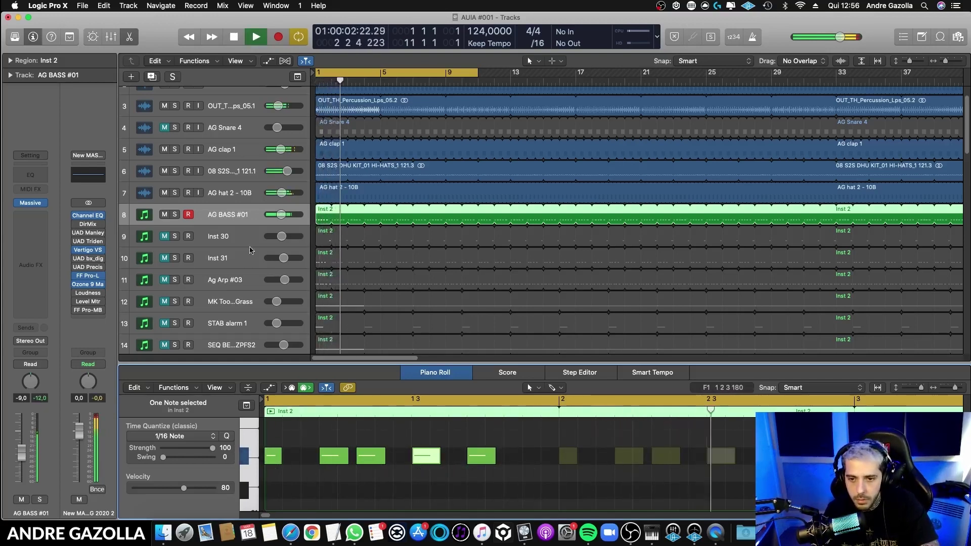
key(space)
- Check the Inst 30 notes, lower all five AG BASS #01 notes to C#1 and play the pattern
click(281, 245)
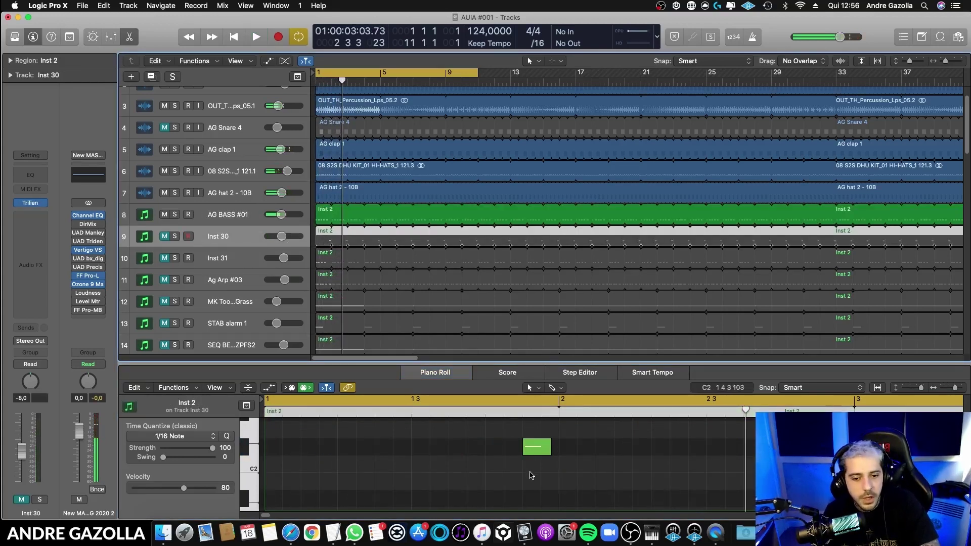
scroll(532, 474, up, 2)
click(325, 220)
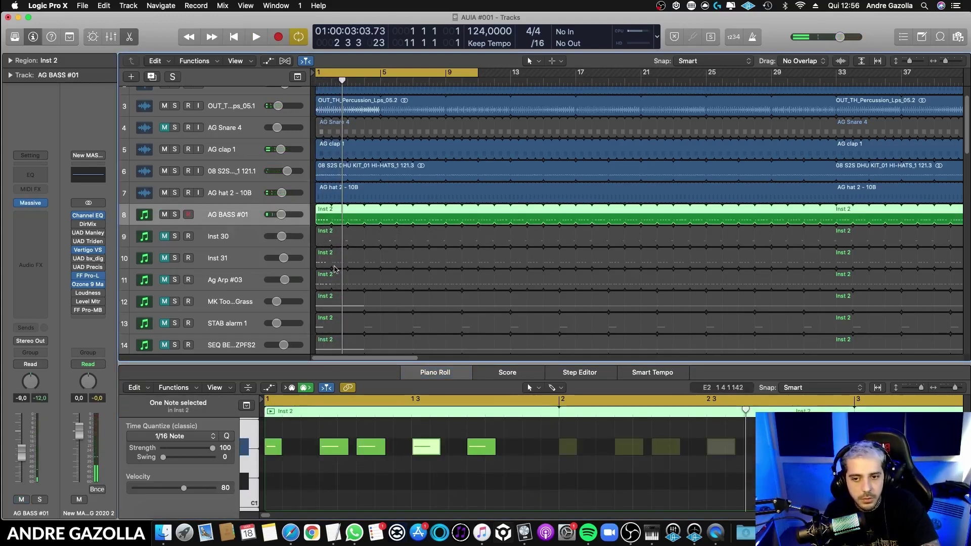
drag(550, 447, 274, 488)
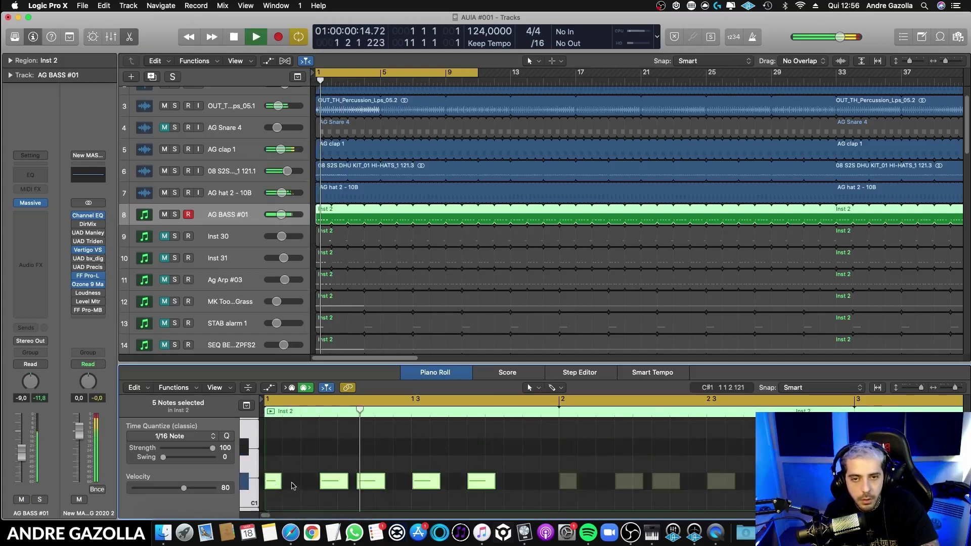
key(space)
key(space)
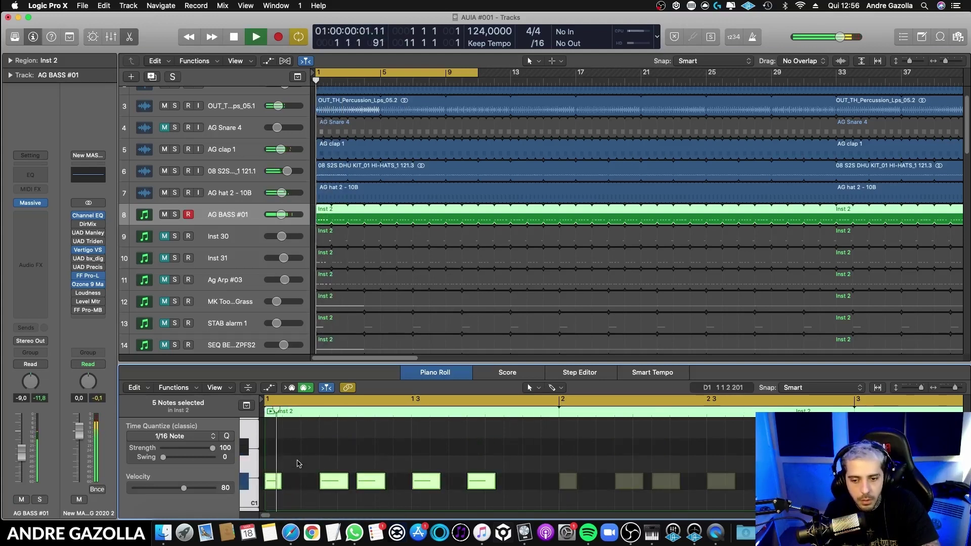
- Move the first AG BASS #01 note one sixteenth later and play the pattern
key(space)
click(290, 476)
click(277, 481)
drag(278, 484, 298, 481)
key(space)
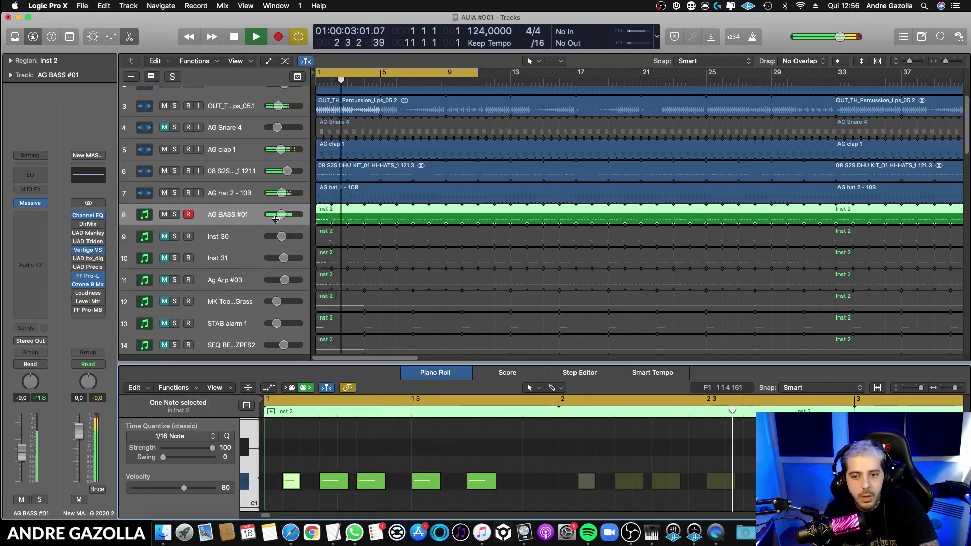
- Unmute the Inst 30 track and compare its notes with the AG BASS #01 pattern during playback
click(165, 236)
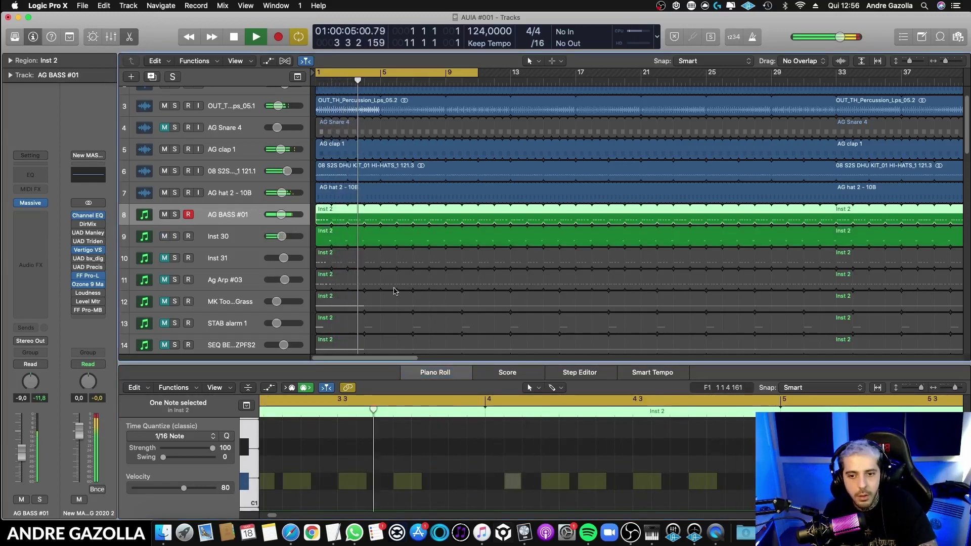
click(251, 244)
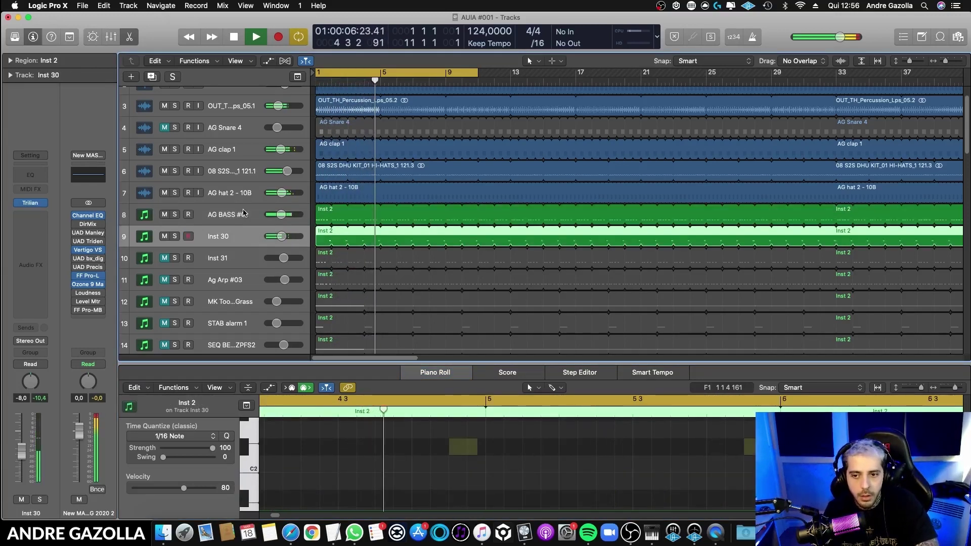
click(248, 219)
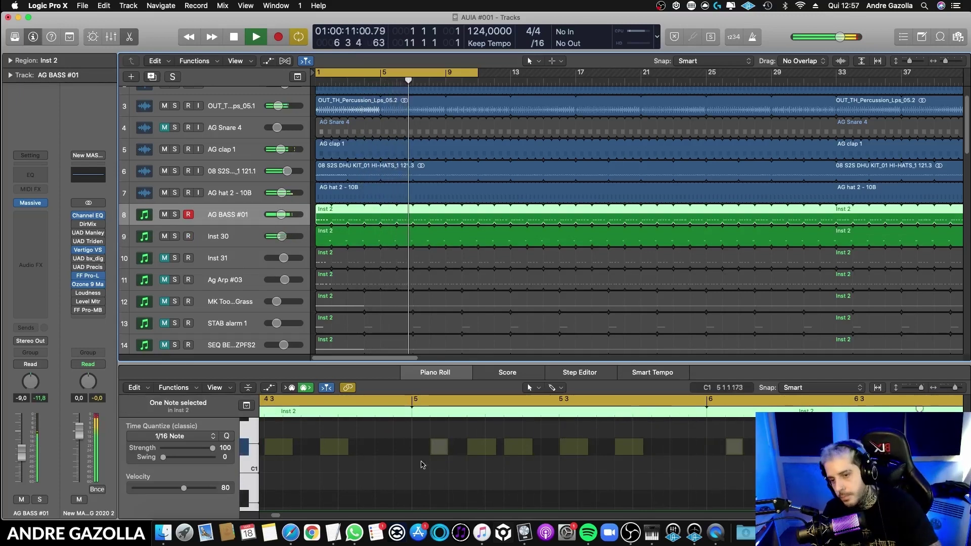
- Unmute the MK Too Much Grass track and audition it with the bass from the project start
click(164, 302)
key(Return)
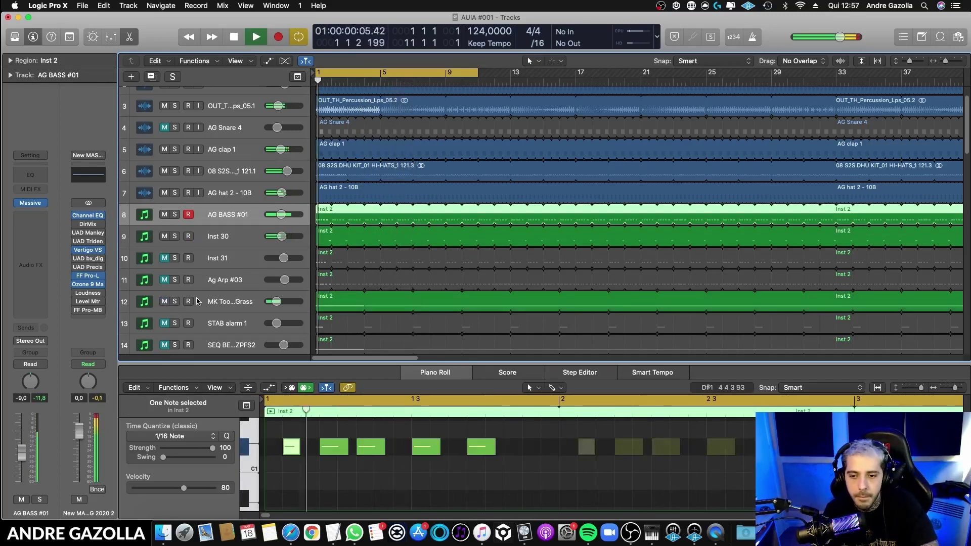
click(137, 293)
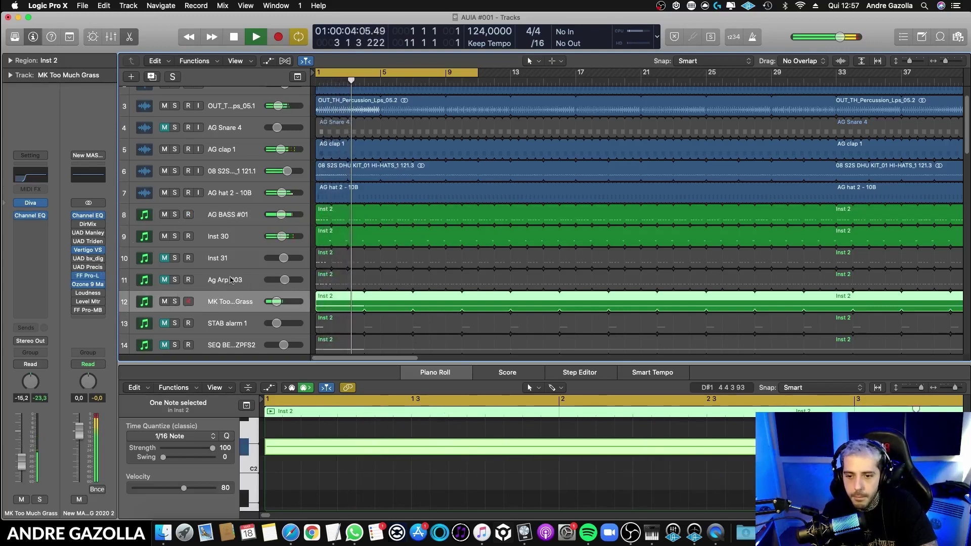
click(174, 302)
click(174, 302)
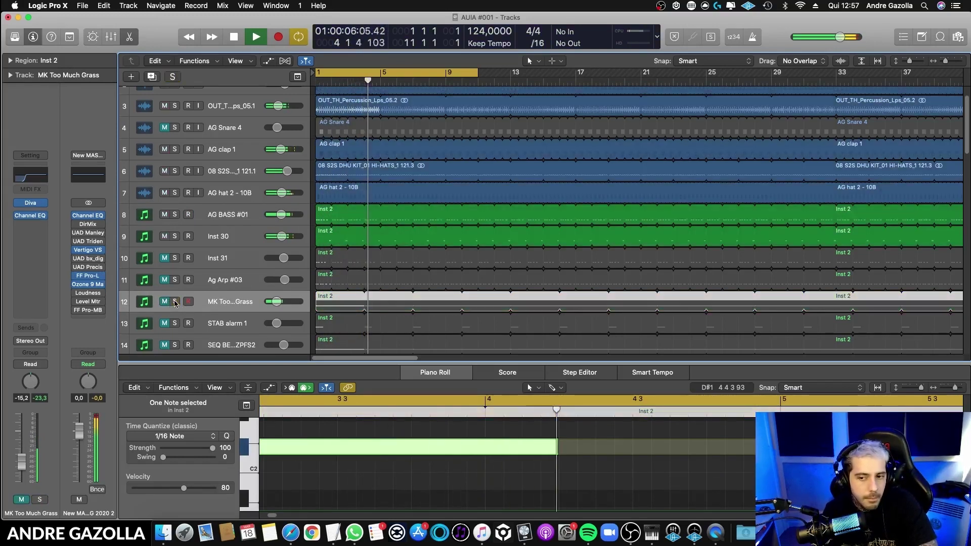
- Compare playback with and without the MK Too Much Grass track, leave it muted and stop playback
click(173, 302)
click(174, 302)
click(165, 302)
click(166, 303)
scroll(479, 310, down, 4)
scroll(478, 304, up, 5)
scroll(466, 303, down, 4)
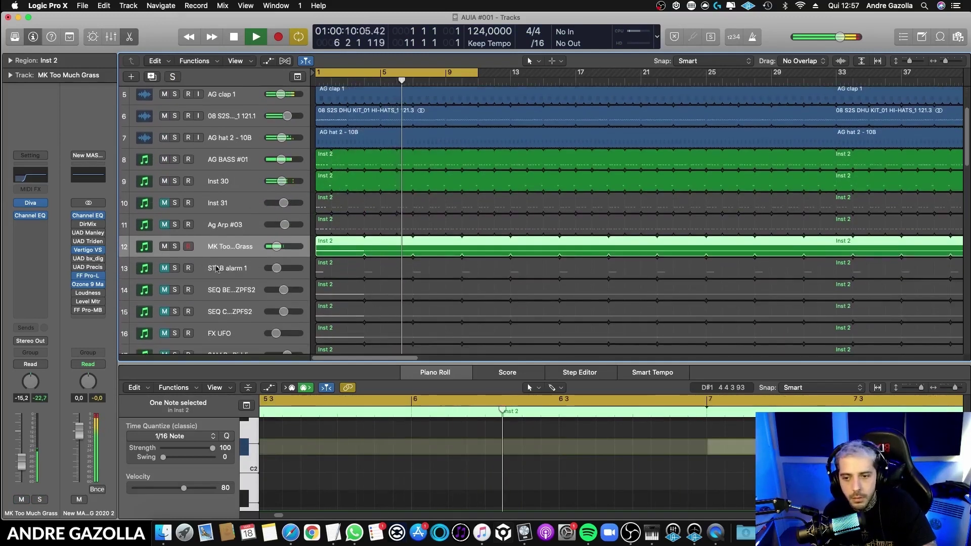
click(165, 247)
key(space)
- Unmute the SEQ BELECTRO ZPFS2 track, select it and play the project from the start
click(165, 294)
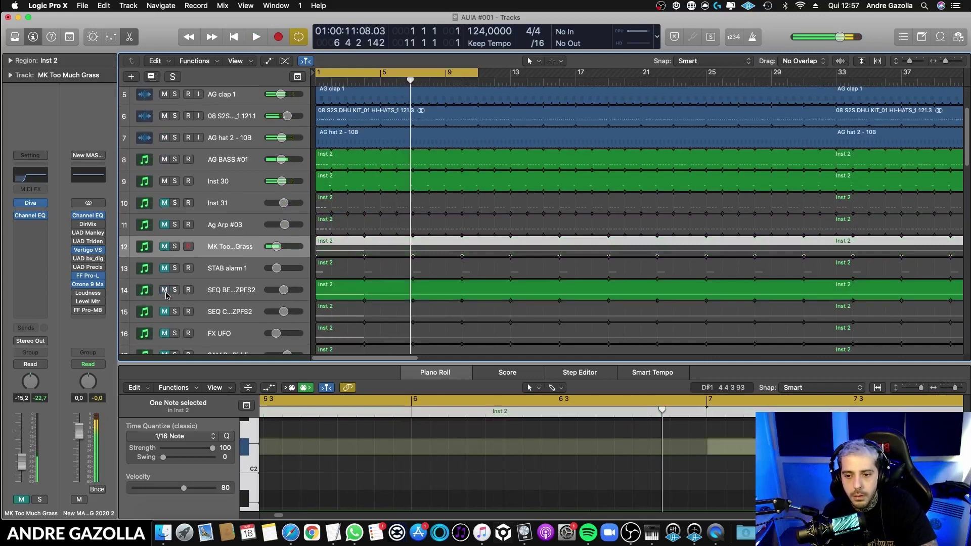
key(Return)
key(space)
click(235, 290)
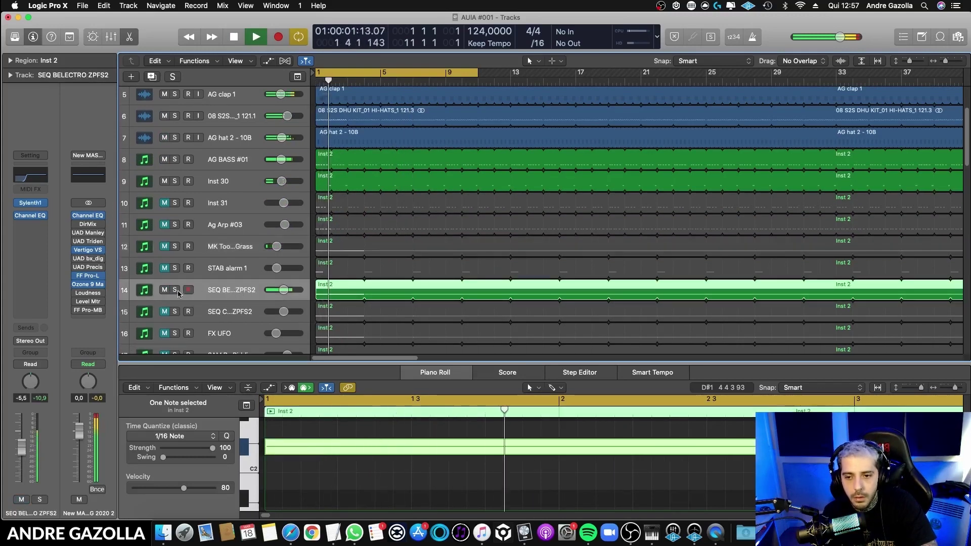
- Mute SEQ BELECTRO ZPFS2, unmute SEQ CORNER ZPFS2 instead and audition it from the project start
click(165, 312)
click(223, 314)
key(Return)
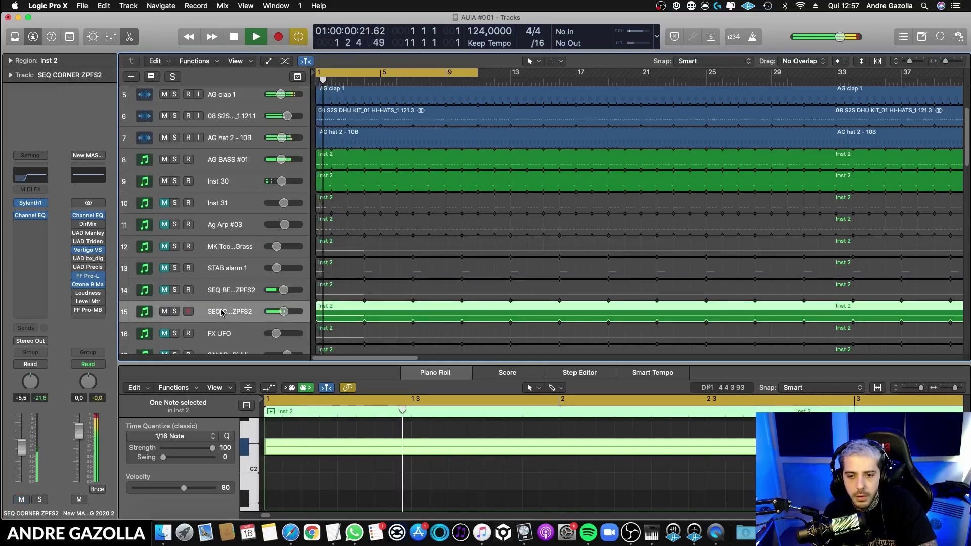
scroll(418, 306, down, 3)
scroll(419, 307, up, 3)
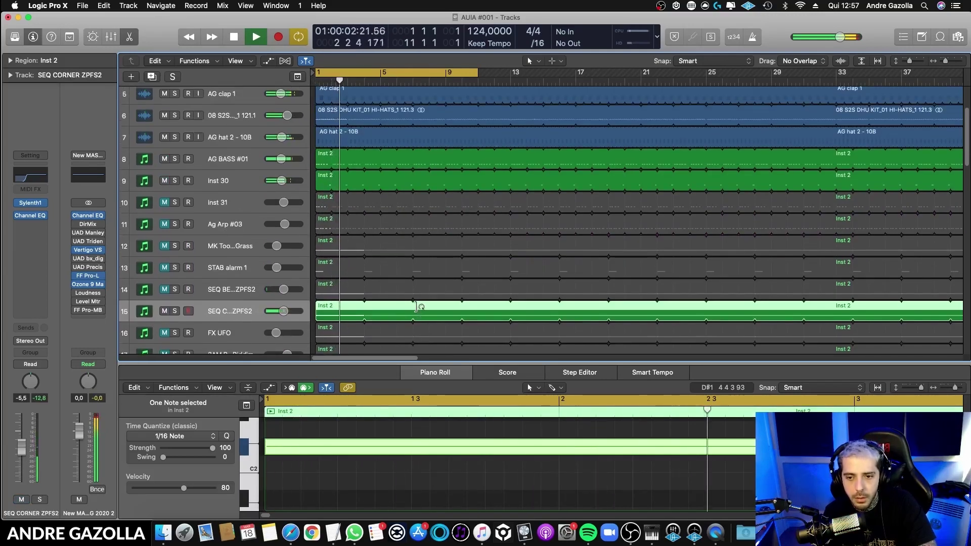
key(space)
- Load the 053: SEQ CORRELATION ZPFS2 preset in the SEQ CORNER track's Sylenth1 instrument and play it with the mix
click(33, 203)
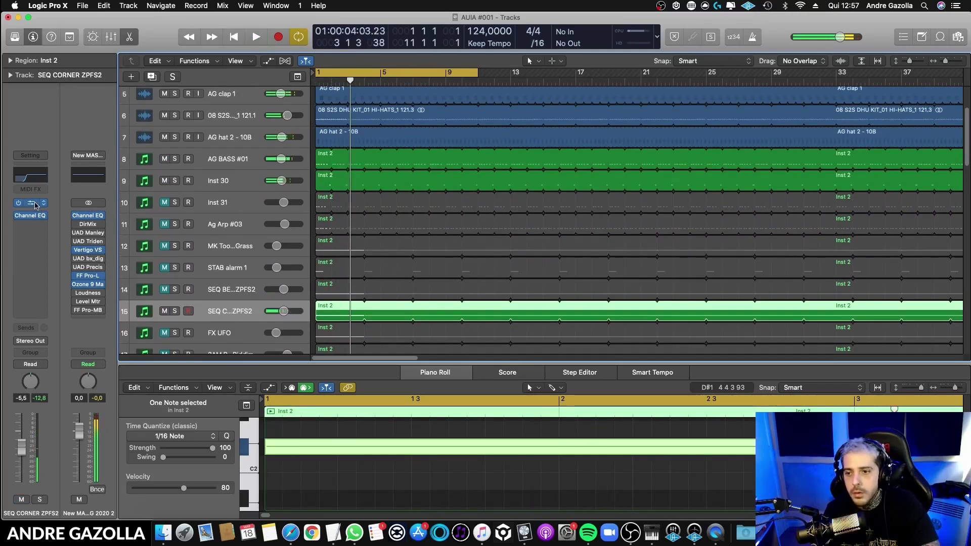
click(214, 158)
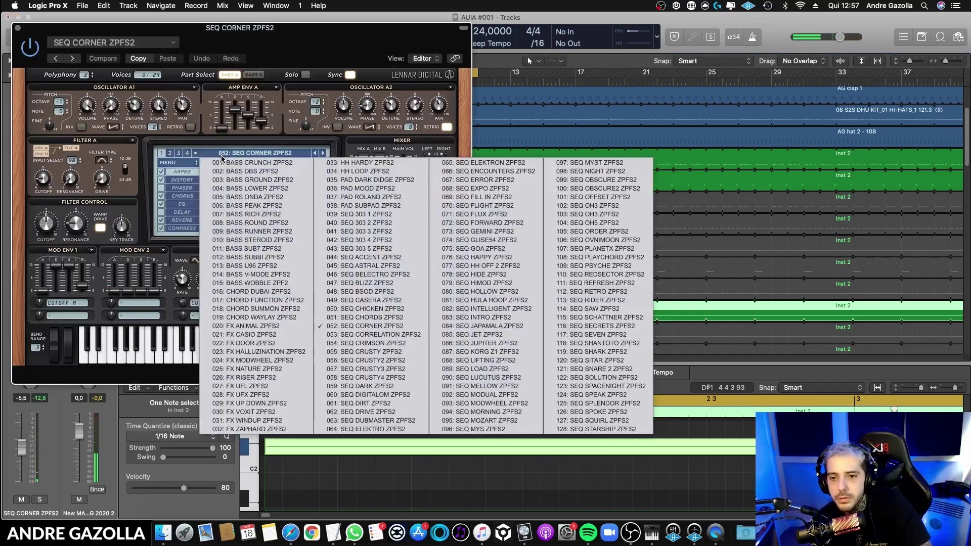
click(388, 337)
key(space)
drag(329, 42, 597, 86)
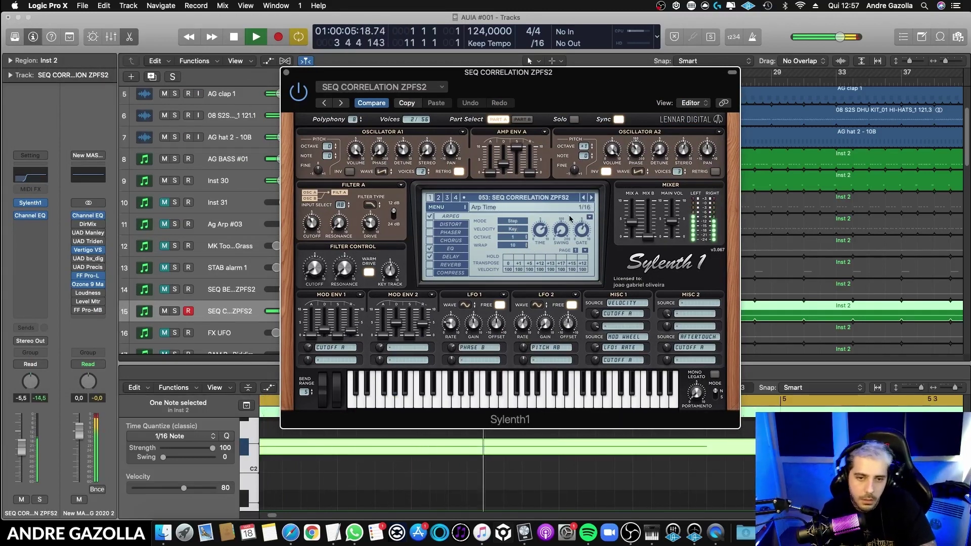
- Replay the mix and step the Sylenth1 presets forward from SEQ CORRELATION to 056: SEQ CRUSTY2 ZPFS2
key(space)
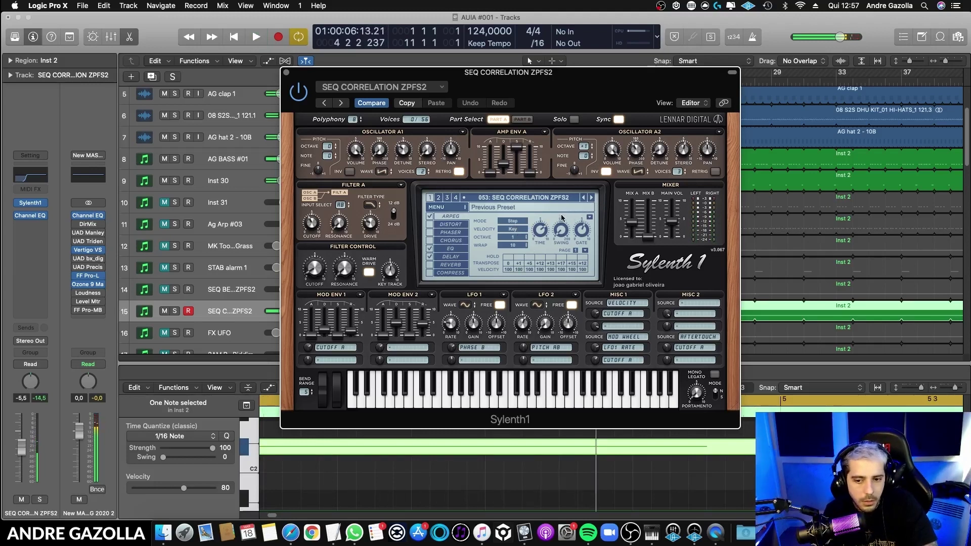
key(space)
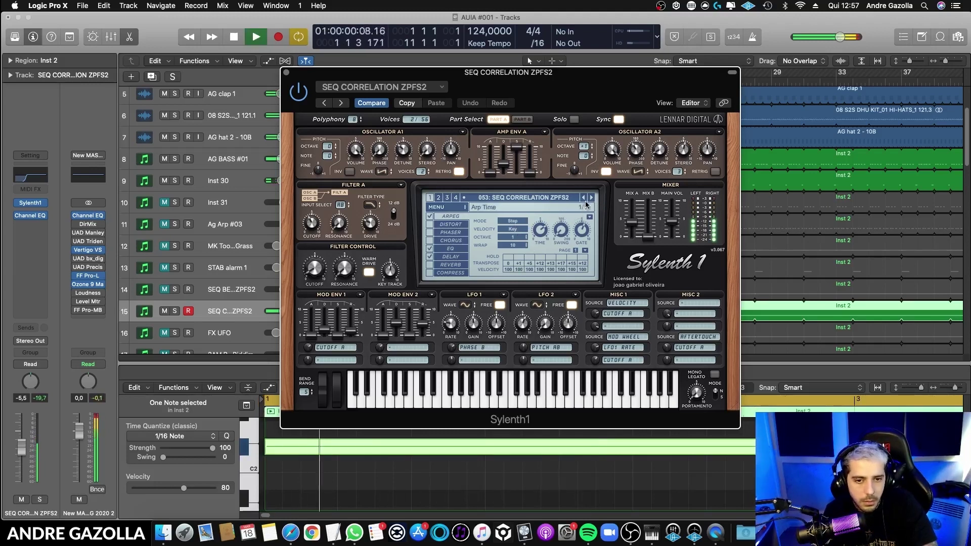
click(592, 198)
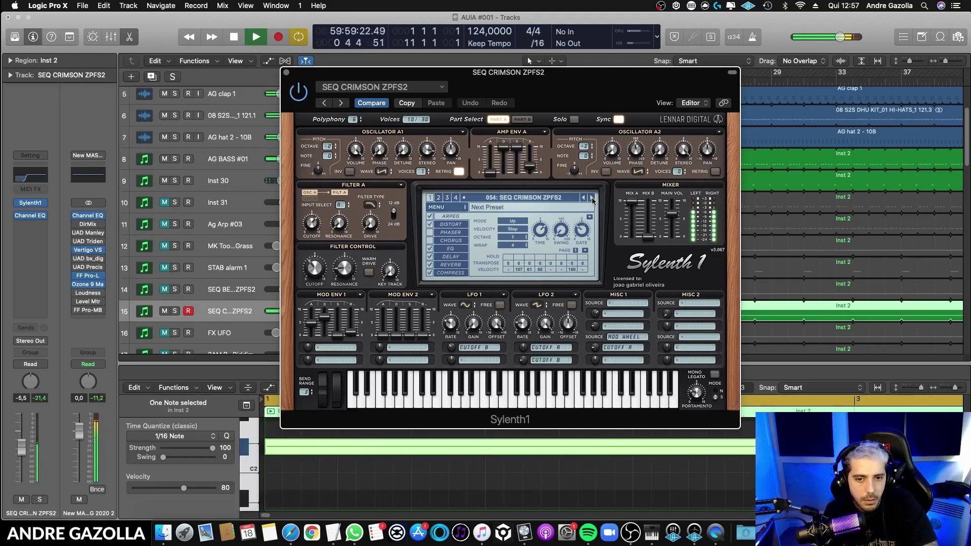
click(592, 198)
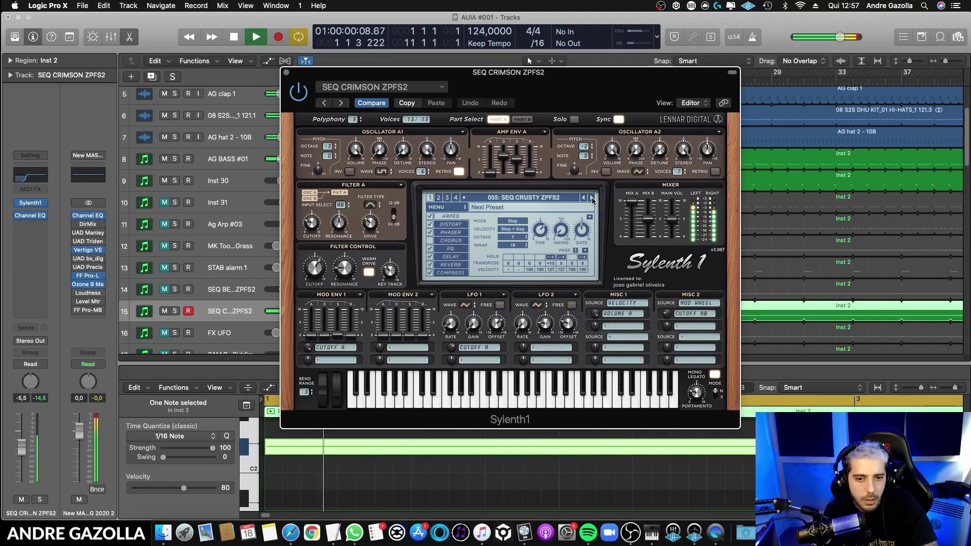
click(592, 199)
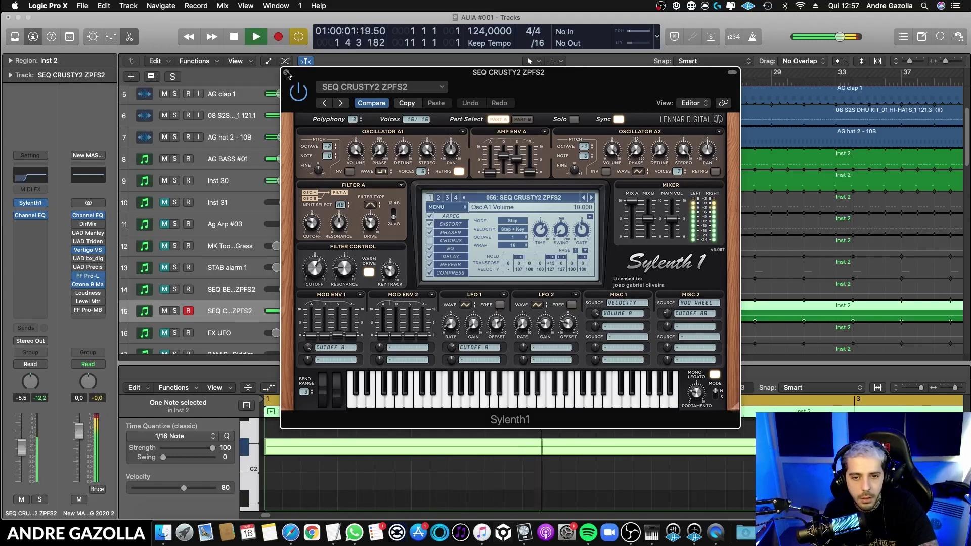
- Close the Sylenth1 window, raise the sustained note in the Piano Roll by one octave and replay the project
click(287, 73)
key(space)
mouse_move(291, 445)
mouse_down()
mouse_move(289, 410)
mouse_move(291, 471)
mouse_move(286, 439)
mouse_up()
key(space)
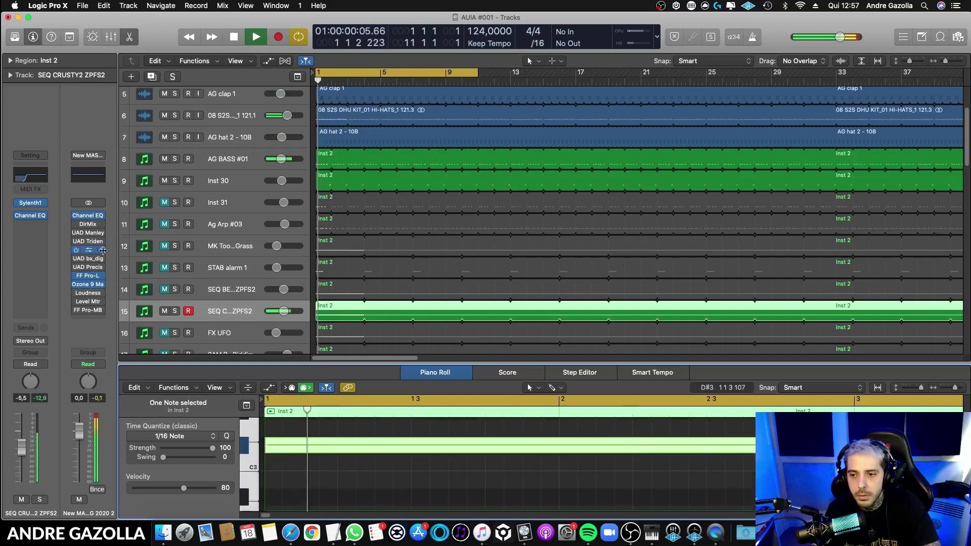
- Reopen the track's Sylenth1, advance to preset 058: SEQ CRUSTY4 ZPFS2 and set the track volume to -9.2 dB
click(31, 203)
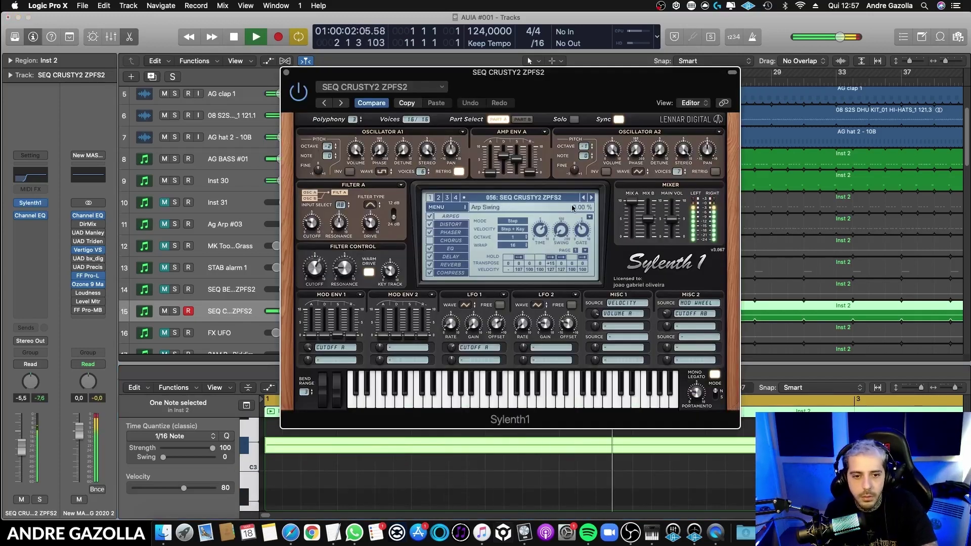
key(space)
click(592, 199)
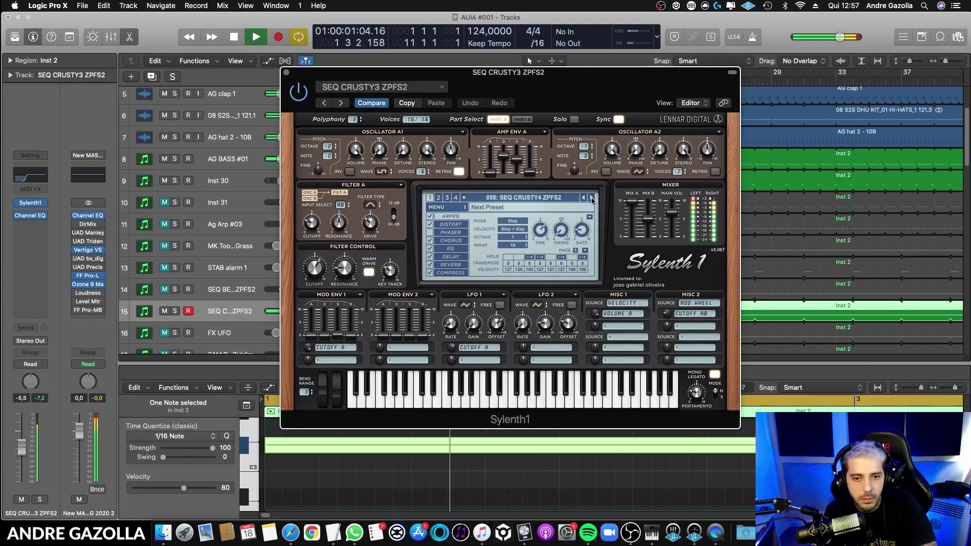
drag(20, 455, 21, 457)
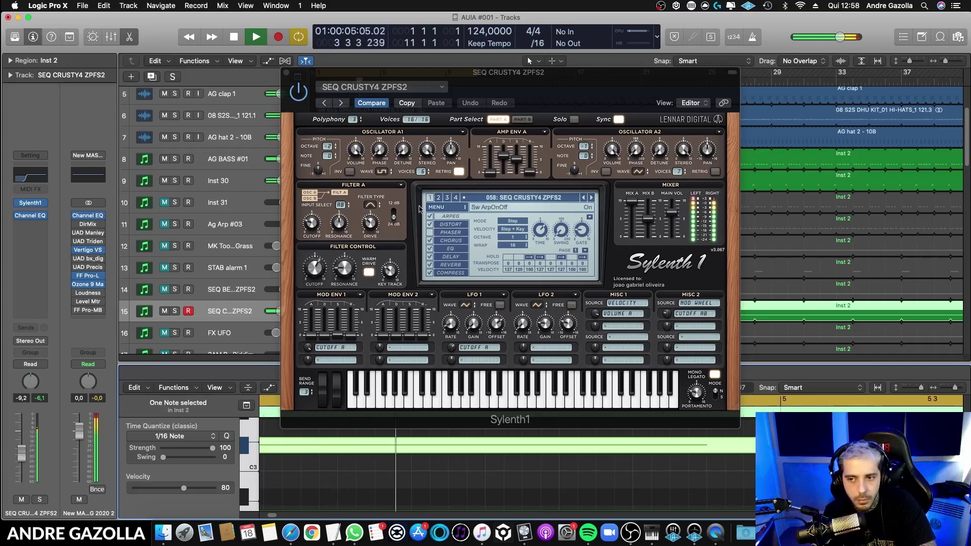
- Audition the presets SEQ DARK, SEQ DIGITALOM and SEQ DIRT, ending on 062: SEQ DRIVE ZPFS2
click(594, 197)
key(space)
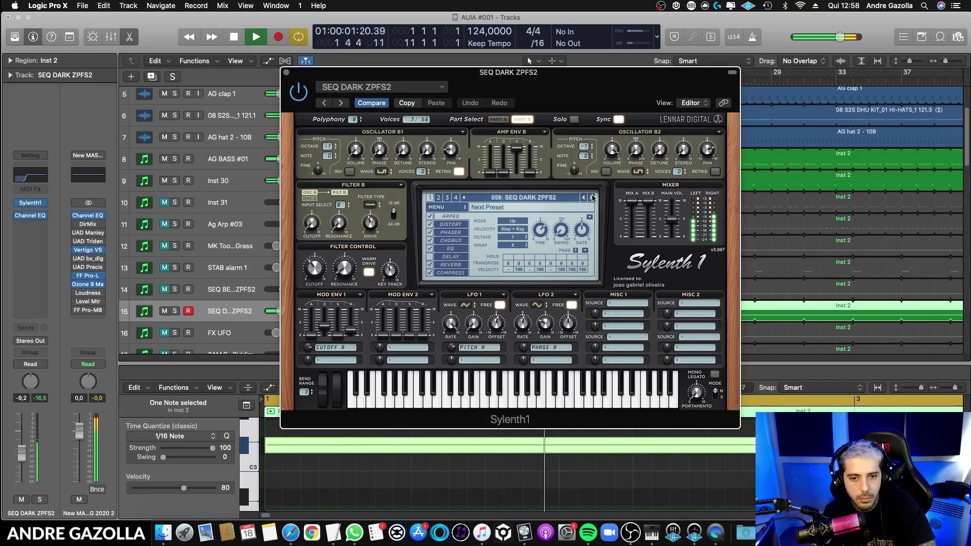
click(592, 197)
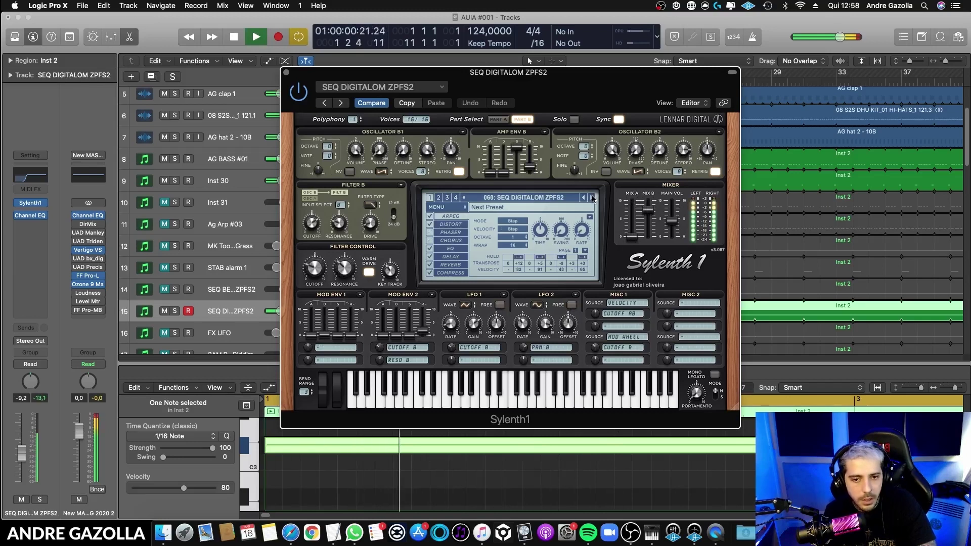
click(593, 198)
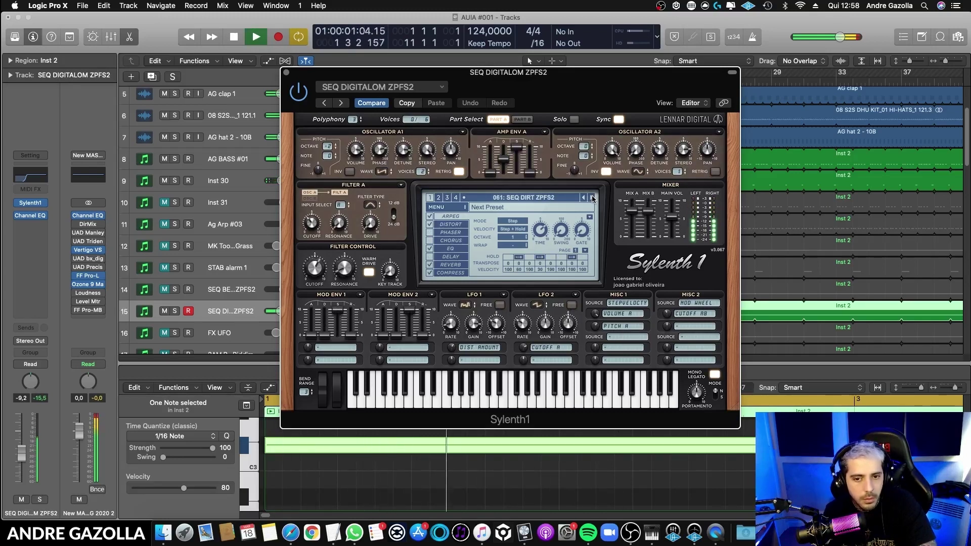
click(594, 198)
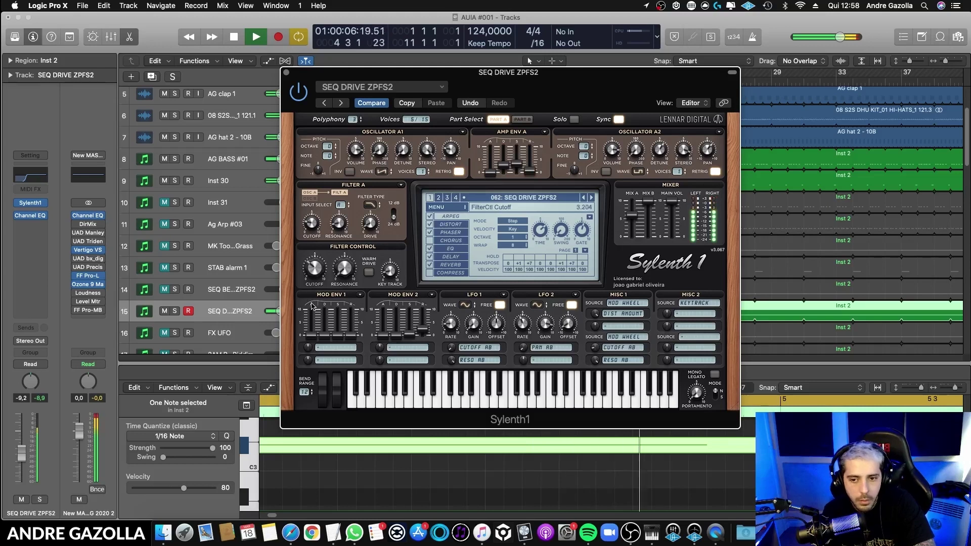
- Advance through SEQ DUBMASTER and SEQ ELEKTRO to preset 065: SEQ ELEKTRON ZPFS2 and set the track volume to -12.0 dB
click(592, 198)
key(space)
key(space)
click(592, 198)
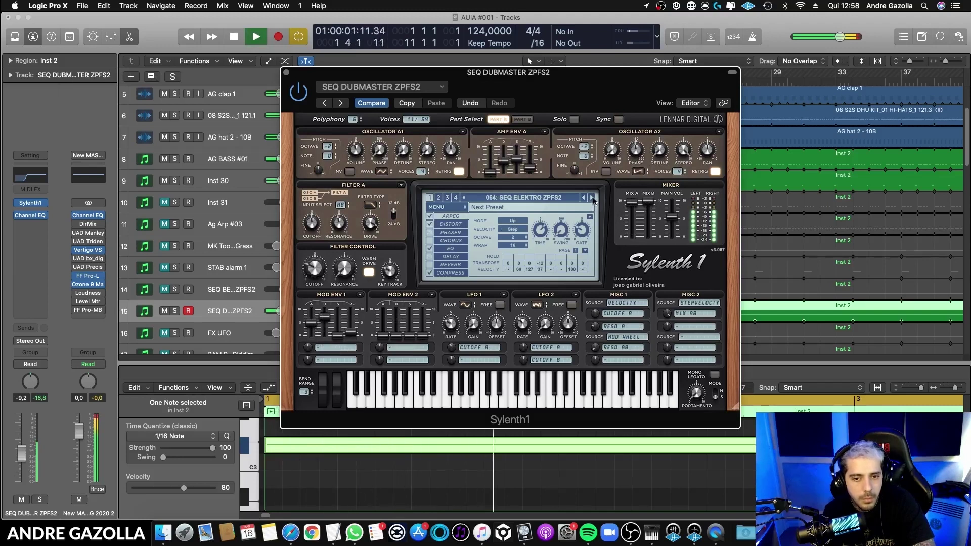
click(592, 198)
key(space)
key(space)
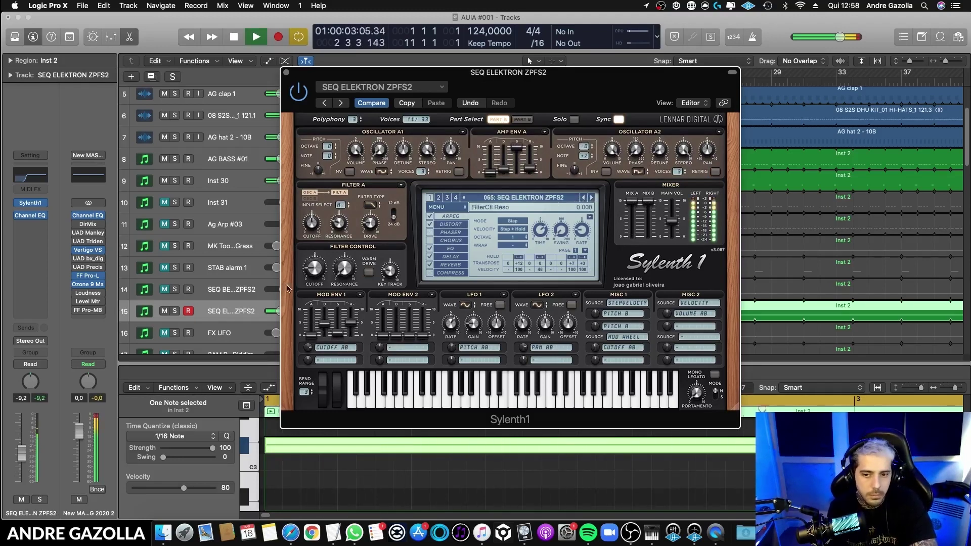
drag(18, 465, 18, 471)
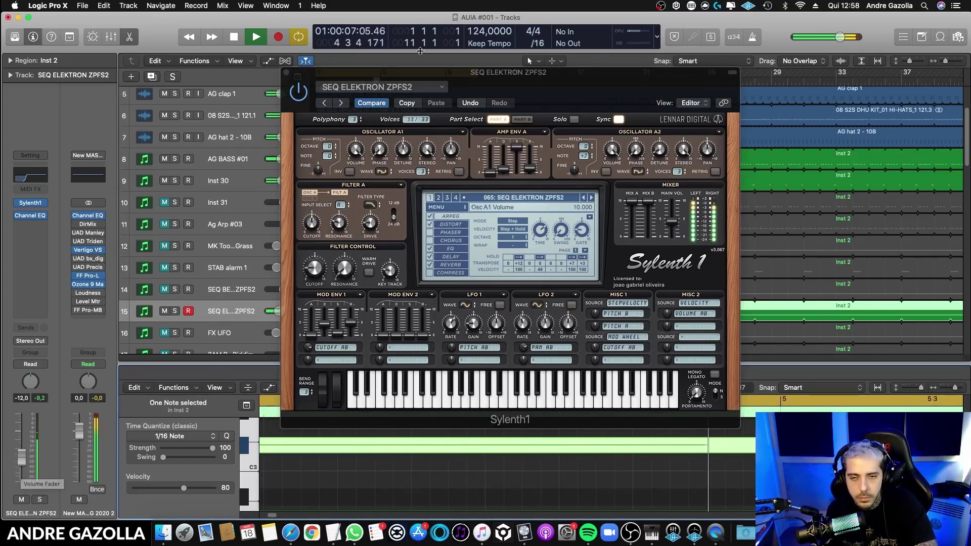
- Move the Sylenth1 window clear of the track headers and unmute Ag Arp #03 to hear it with SEQ ELEKTRON ZPFS2
click(651, 81)
drag(412, 86, 537, 102)
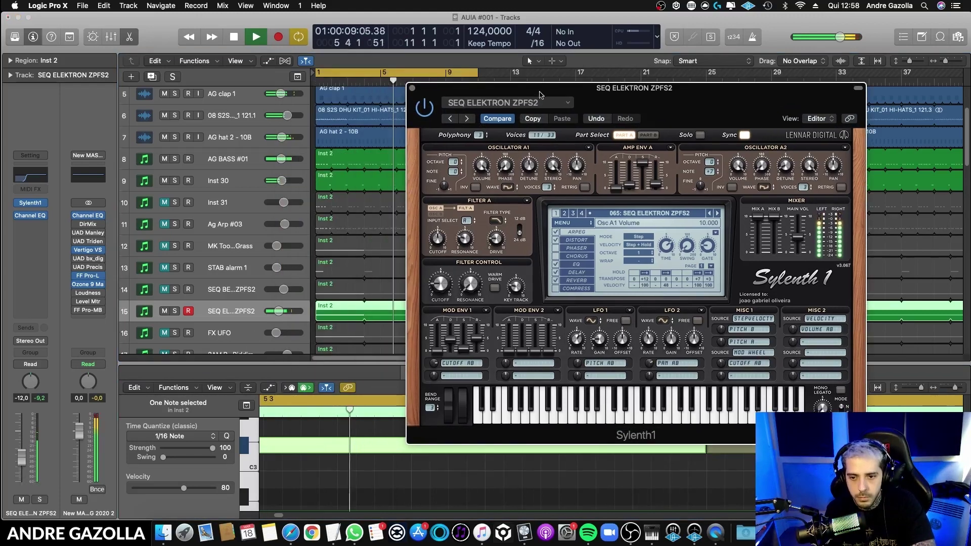
click(175, 203)
click(175, 225)
click(176, 226)
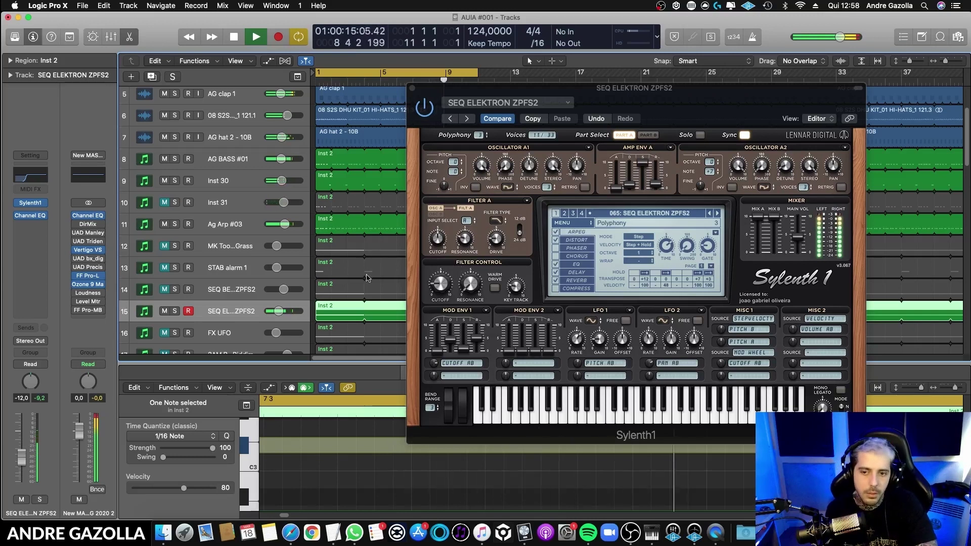
key(space)
- Solo Ag Arp #03 and SEQ ELEKTRON ZPFS2, place the ELEKTRON track directly below Ag Arp #03 and play both
click(175, 225)
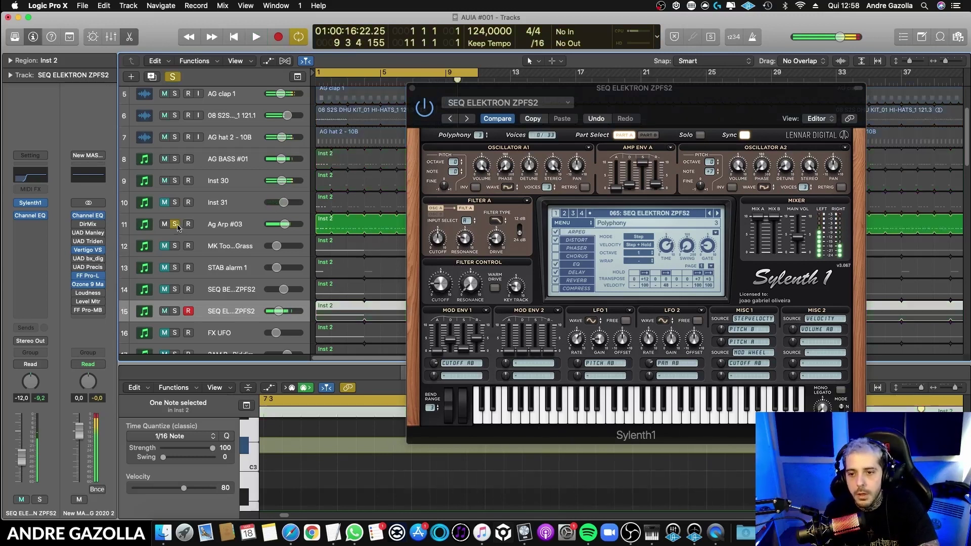
click(174, 312)
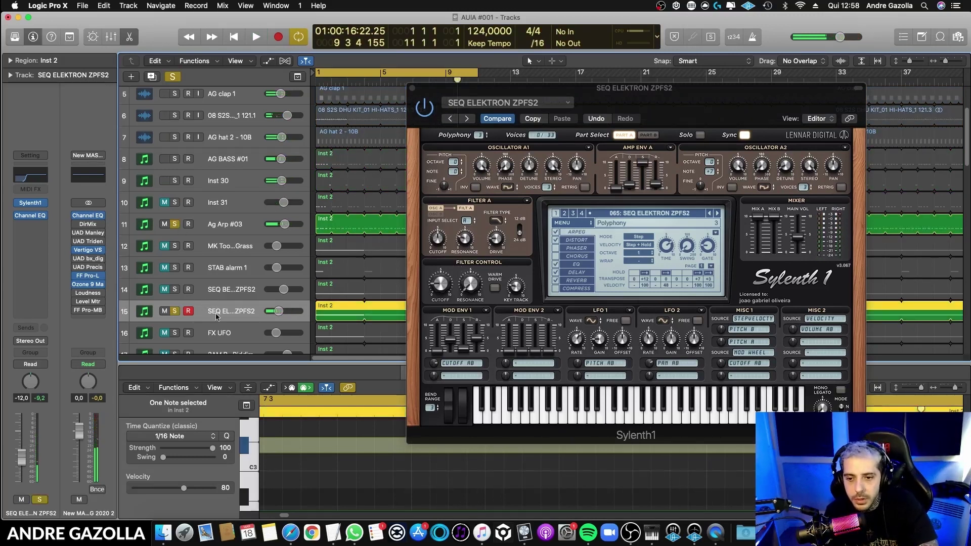
drag(217, 316, 216, 247)
key(space)
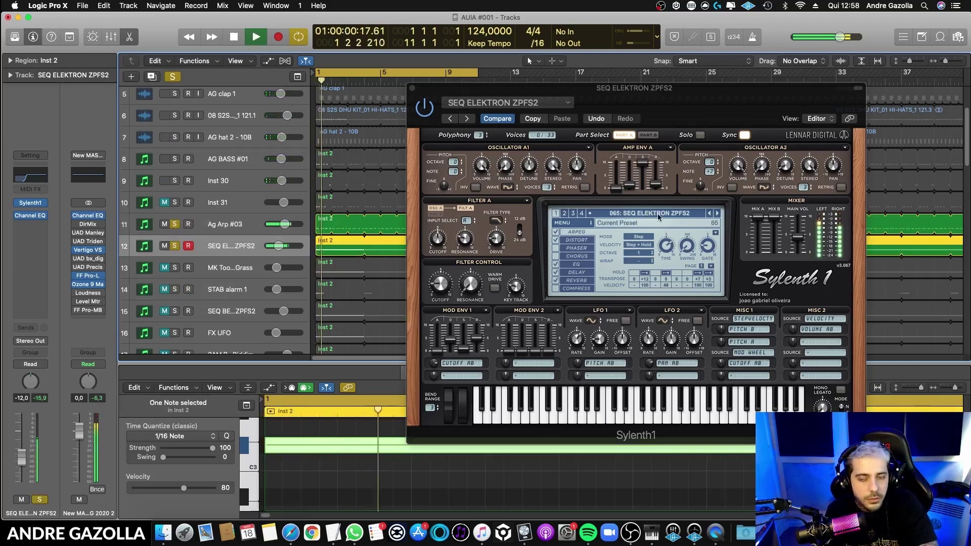
- Audition the presets 066: SEQ ENCOUNTERS ZPFS2 and 067: SEQ ERROR ZPFS2 against the soloed Ag Arp #03
key(space)
click(718, 214)
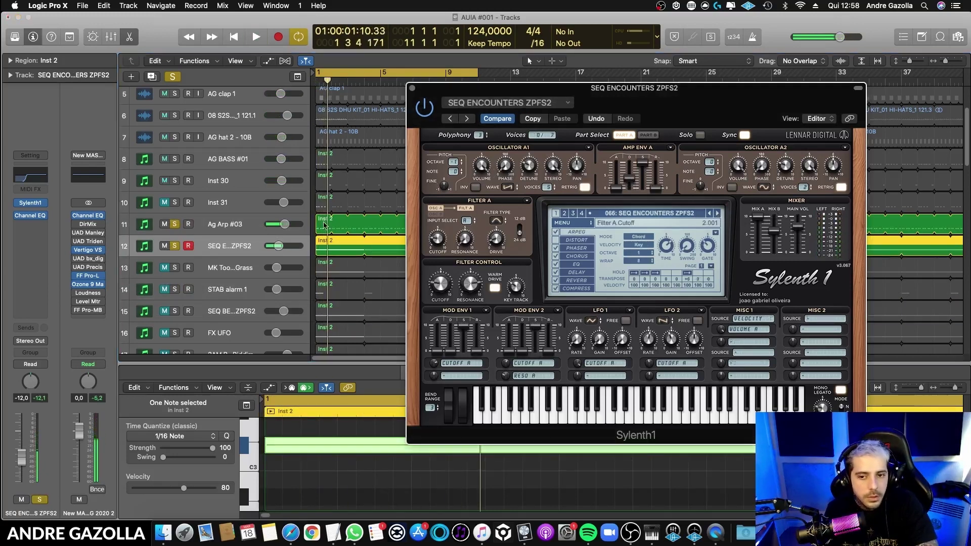
key(space)
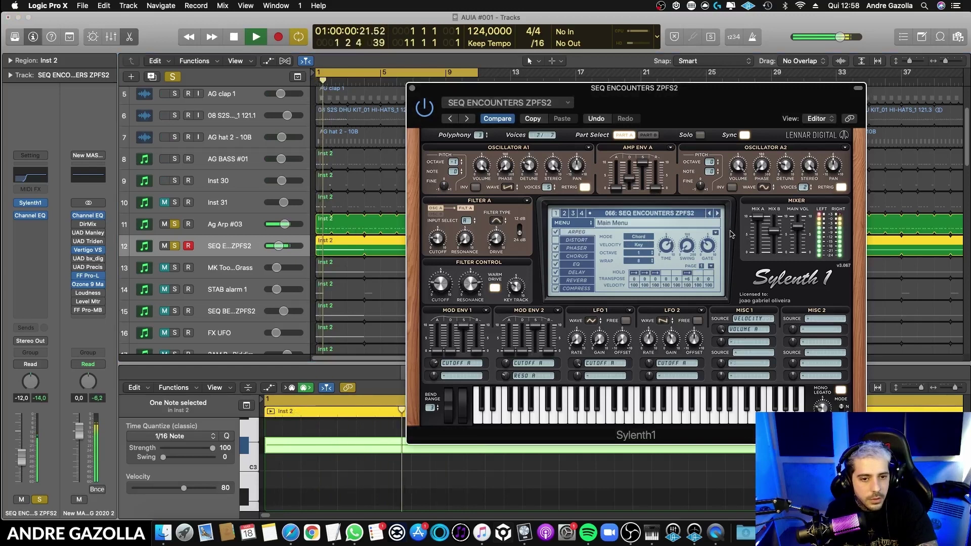
key(space)
click(717, 213)
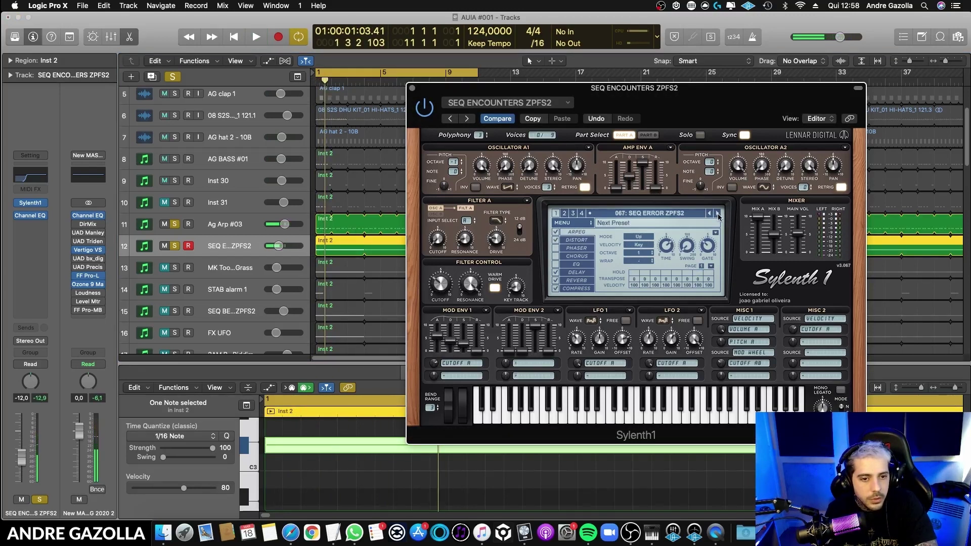
key(space)
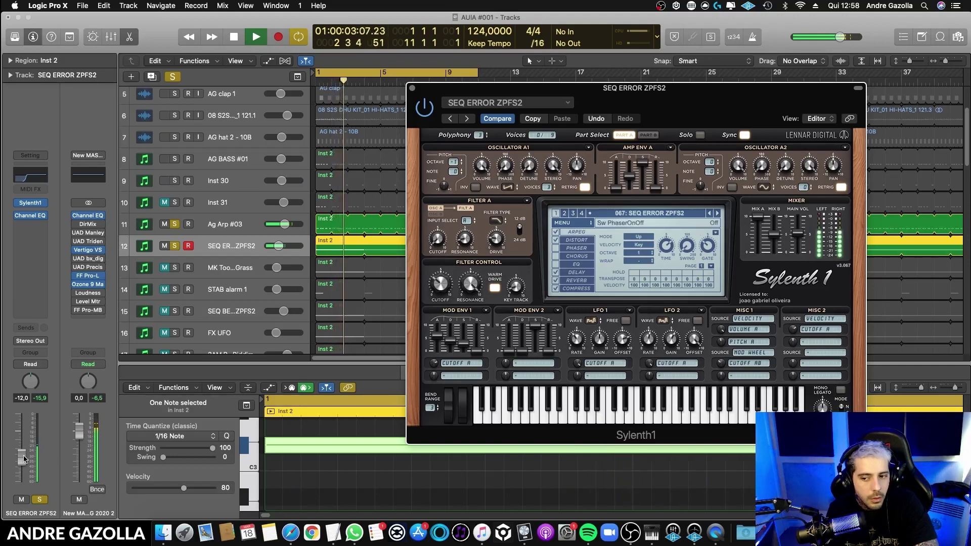
- Raise the SEQ ERROR ZPFS2 track volume to -5.0 dB and set Sylenth1's Filter A cutoff to about 4.411
drag(21, 457, 21, 446)
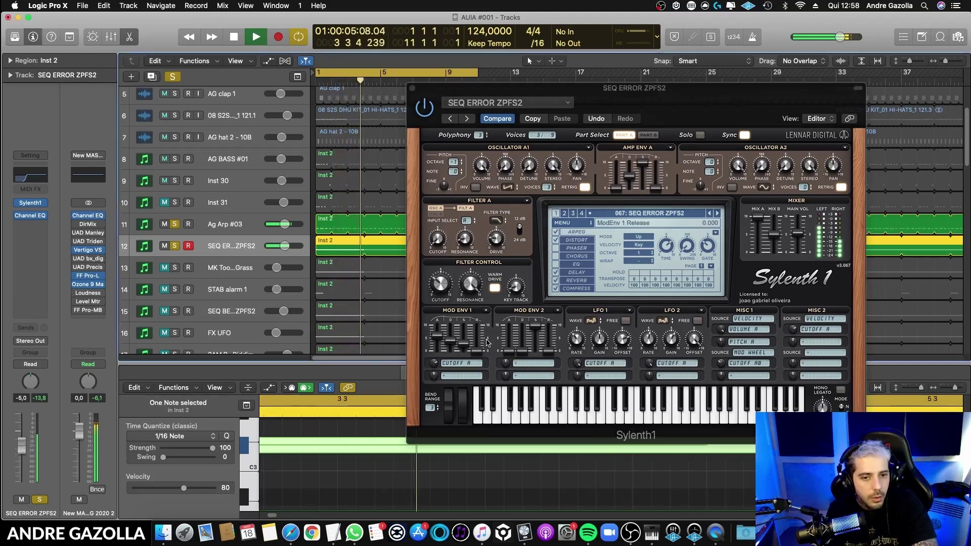
mouse_move(471, 290)
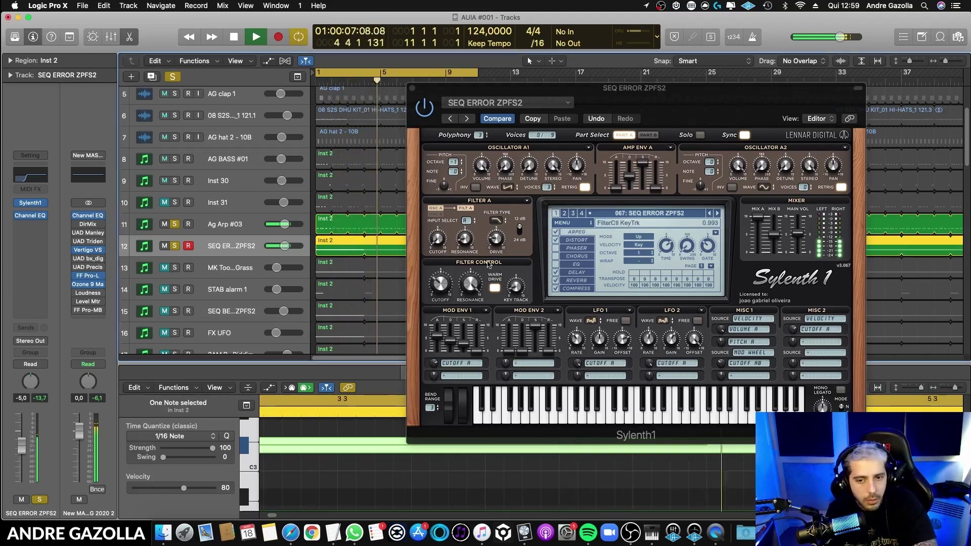
drag(438, 240, 447, 191)
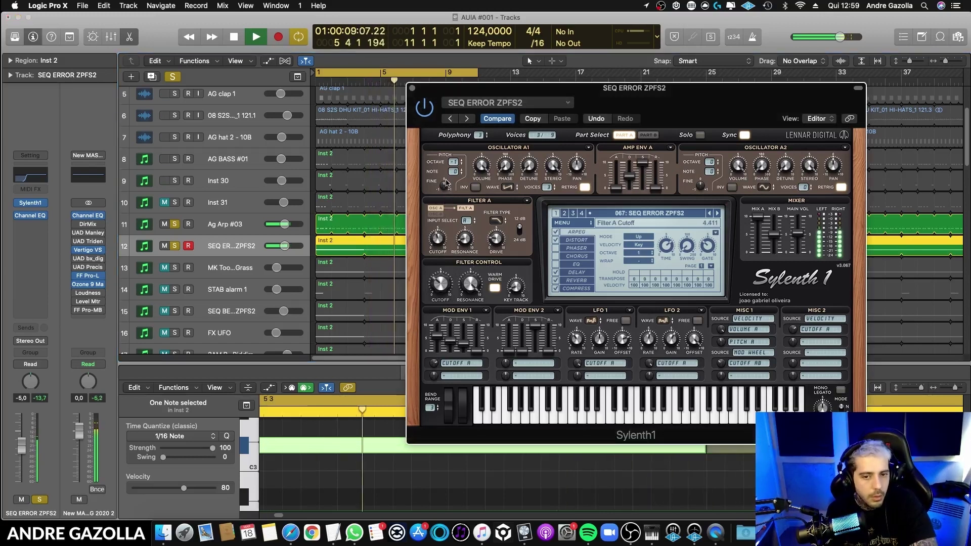
- Audition the presets SEQ EXPO and SEQ FILL IN from the project start, ending on 070: SEQ FLIGHT ZPFS2
key(space)
click(717, 214)
key(space)
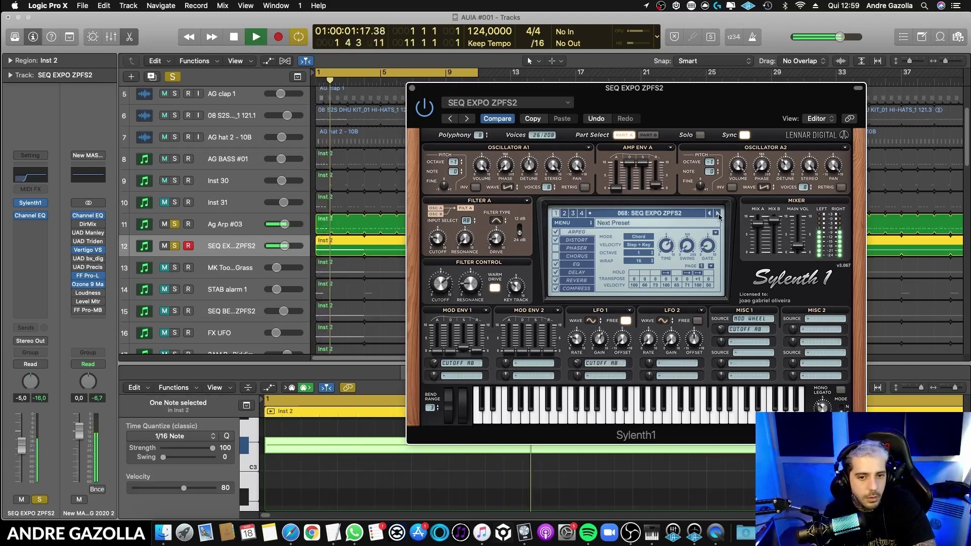
click(718, 215)
key(space)
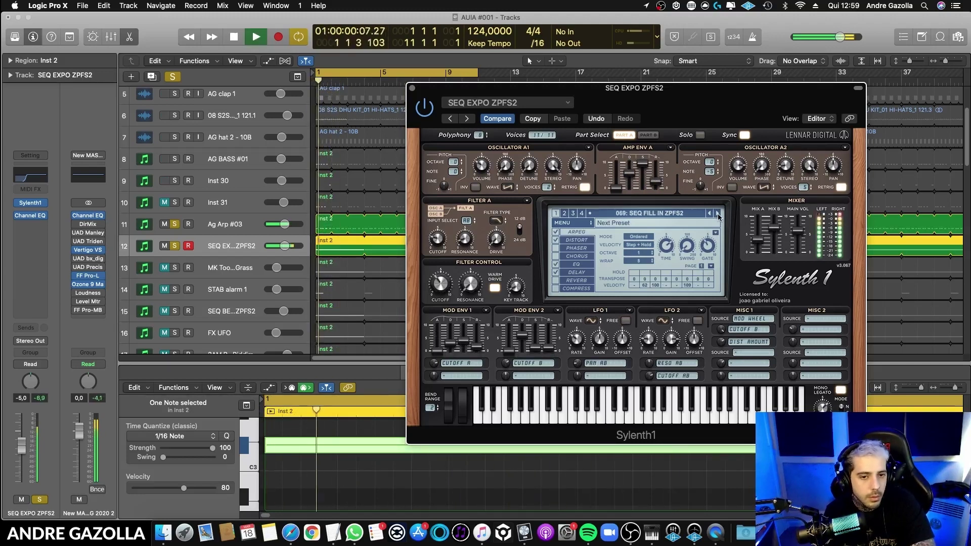
key(space)
click(718, 214)
key(space)
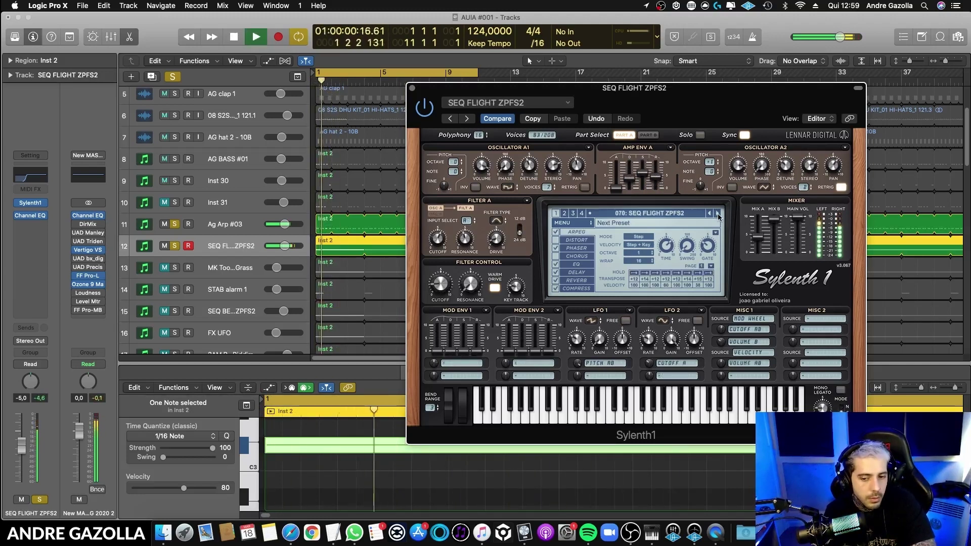
- Advance through SEQ FLUX and SEQ FORWARD to preset 073: SEQ GEMINI ZPFS2 and lower the track volume to -9.6 dB
click(718, 215)
key(space)
key(space)
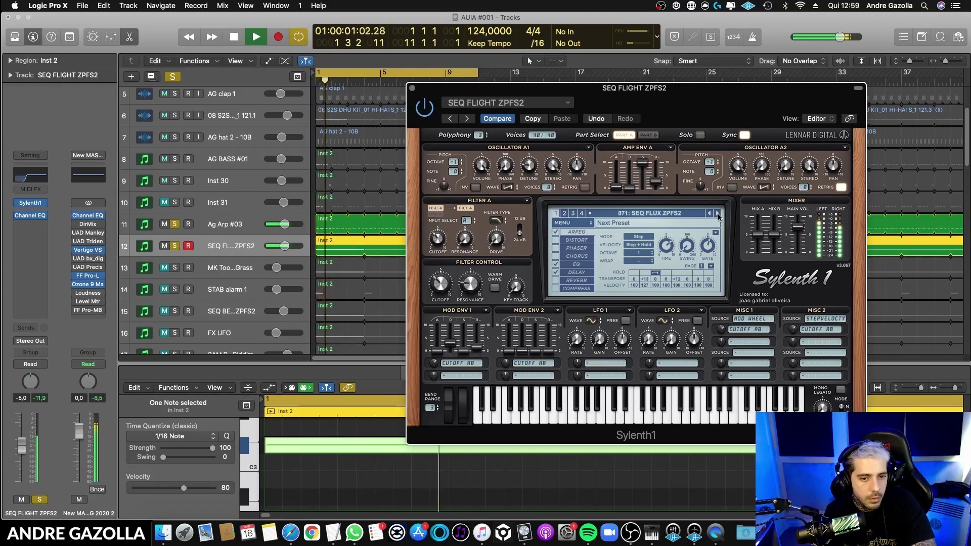
click(718, 214)
key(space)
key(space)
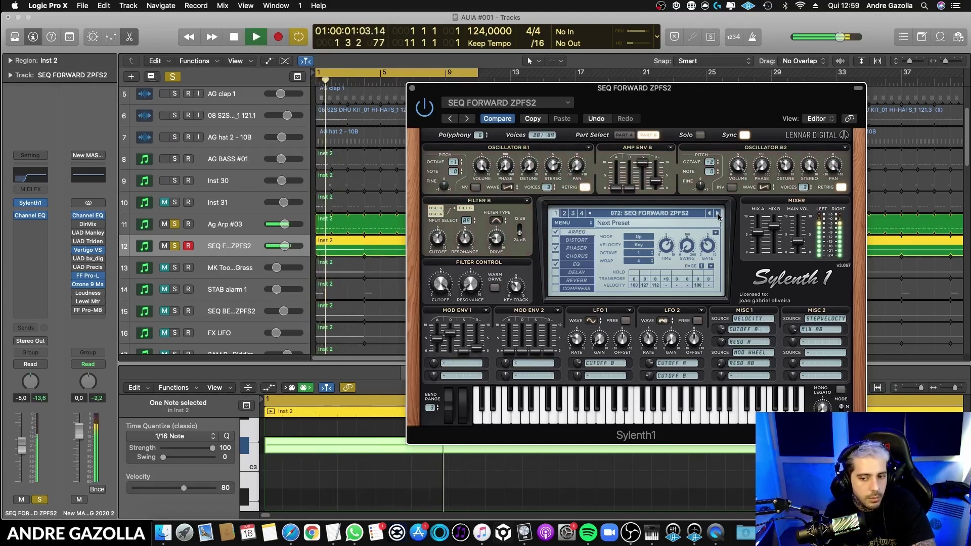
click(718, 215)
key(space)
key(space)
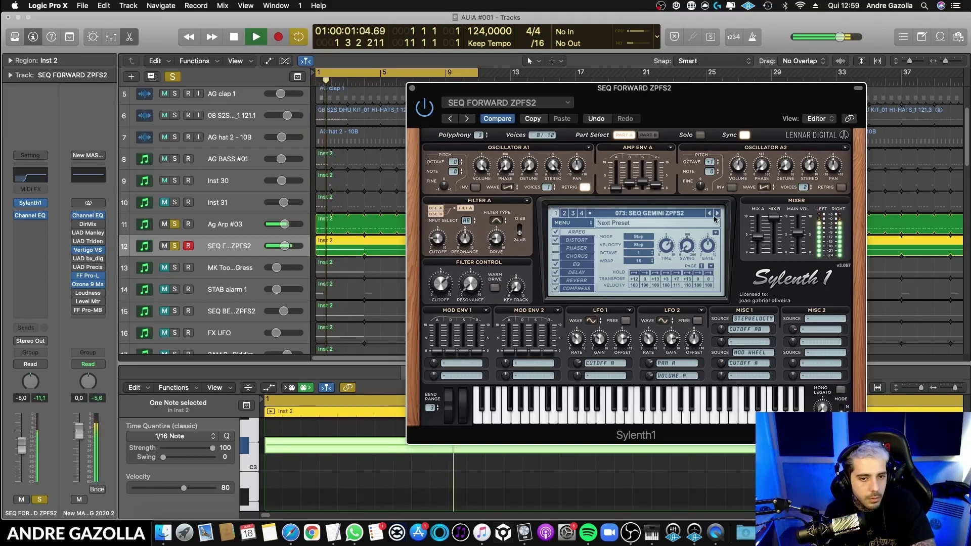
drag(21, 451, 21, 453)
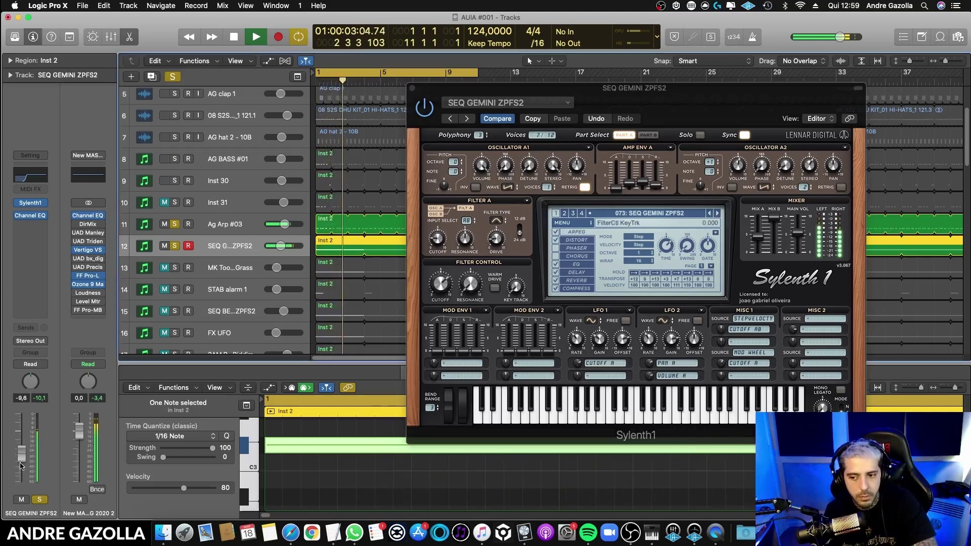
- Set the arpeggiator wrap of SEQ GEMINI ZPFS2 to 8 and replay the soloed tracks
key(space)
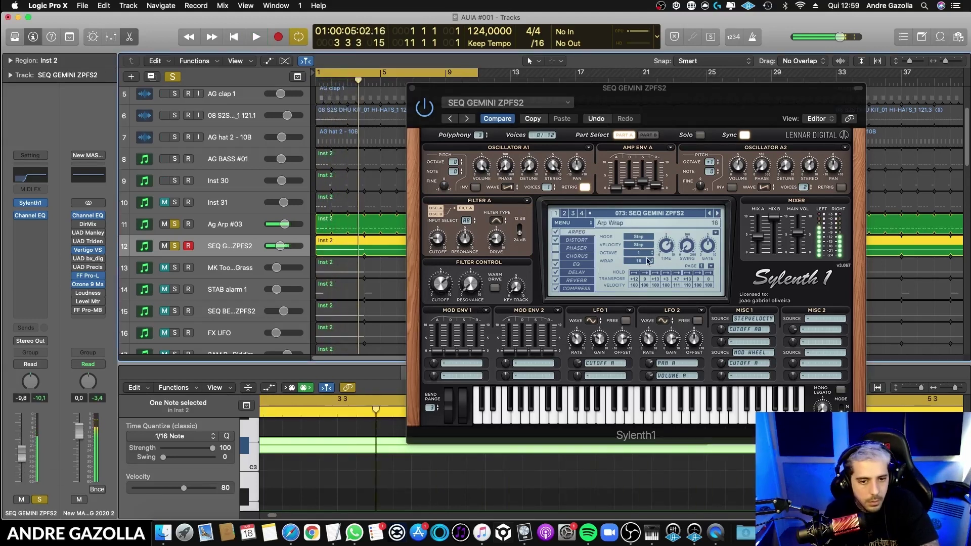
click(644, 262)
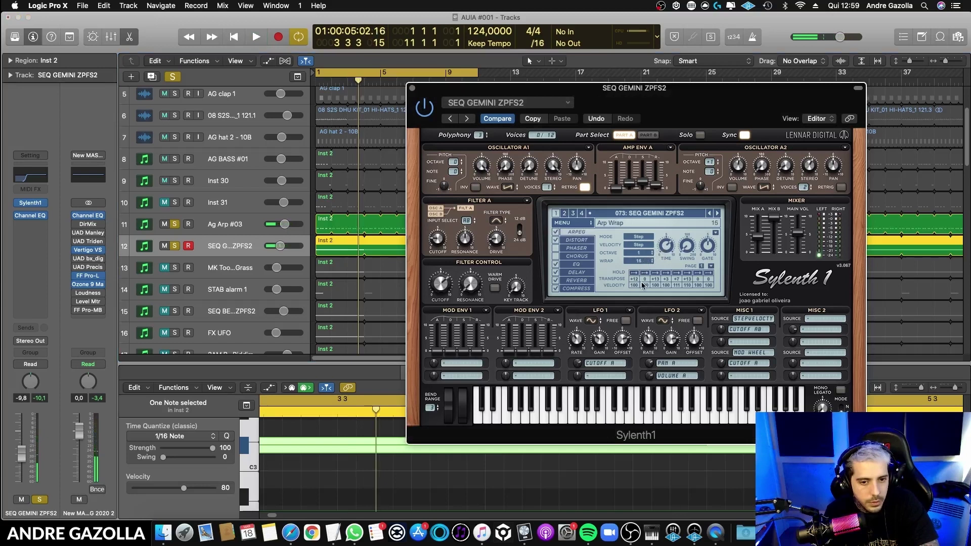
key(space)
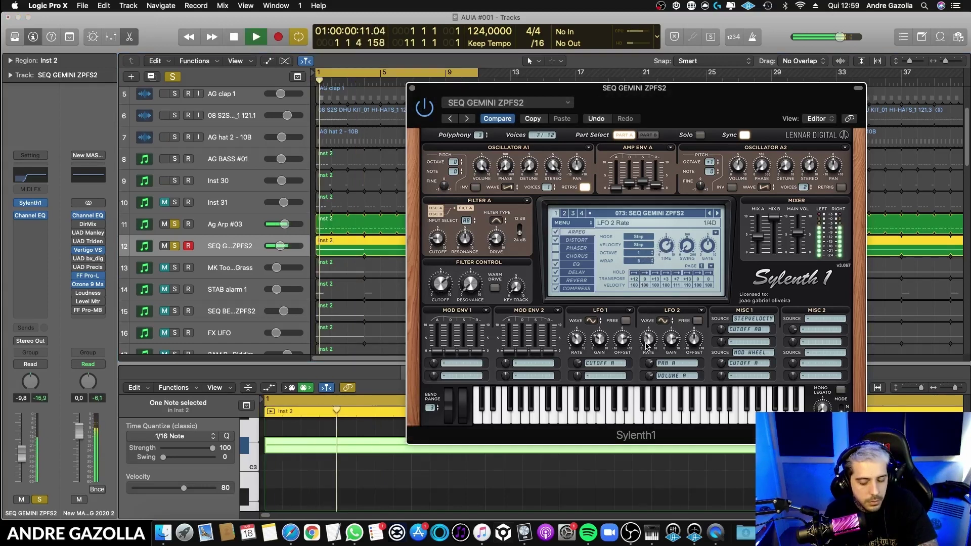
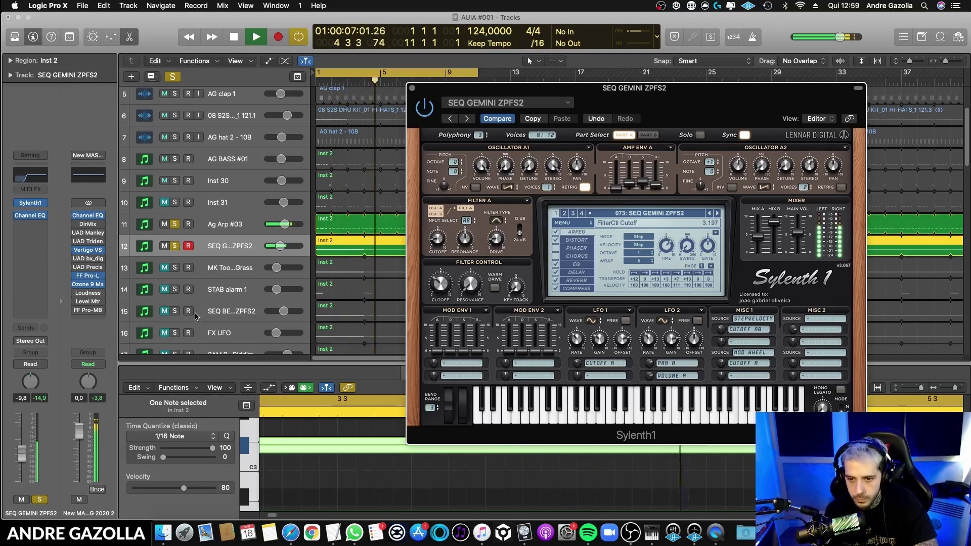
- Audition the SEQ BELECTRO ZPFS2 track soloed with Ag Arp #03 and SEQ GEMINI ZPFS2, removing its solo after listening
click(174, 312)
click(231, 310)
key(space)
key(space)
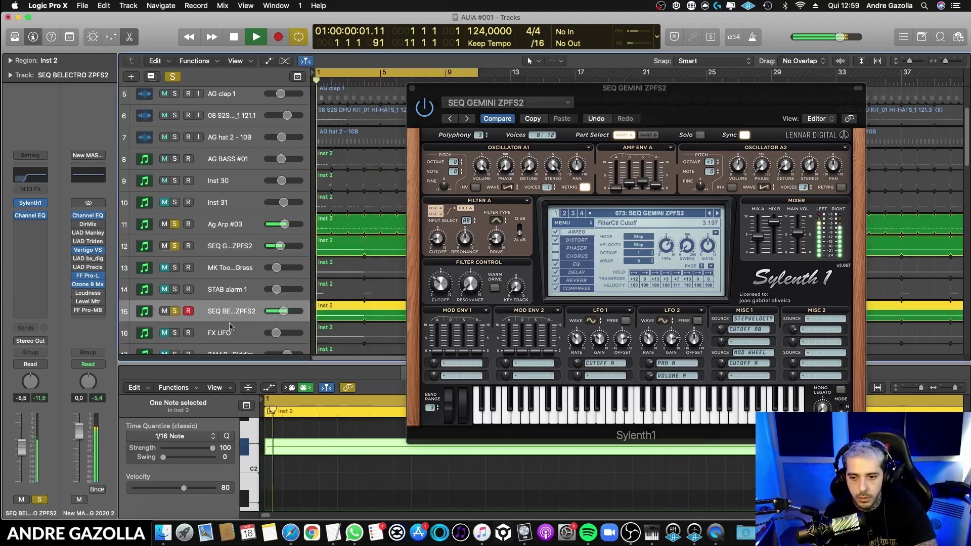
scroll(234, 310, up, 4)
scroll(234, 310, down, 5)
click(174, 269)
- Audition the 3AM Random Riddim on track 17 in solo with the two sequences, removing its solo after listening
click(174, 312)
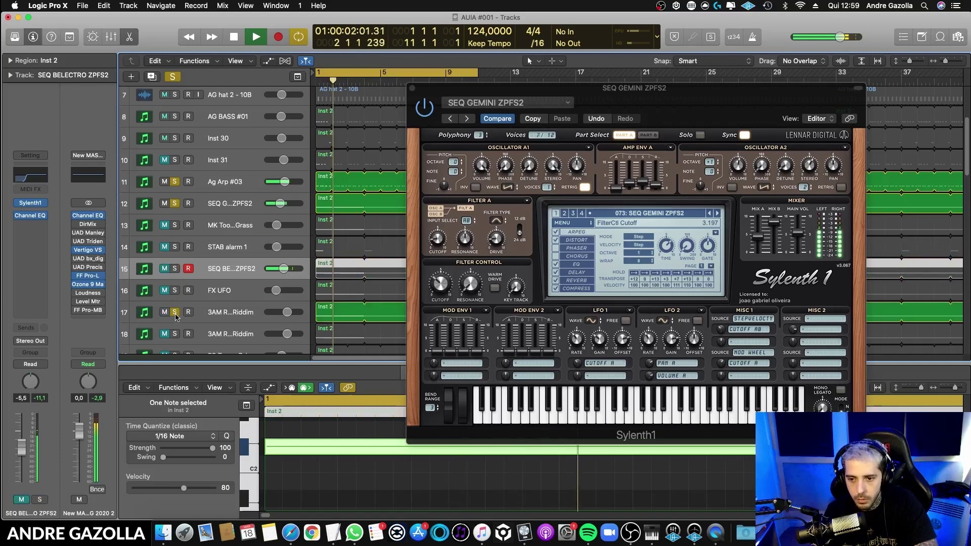
click(262, 303)
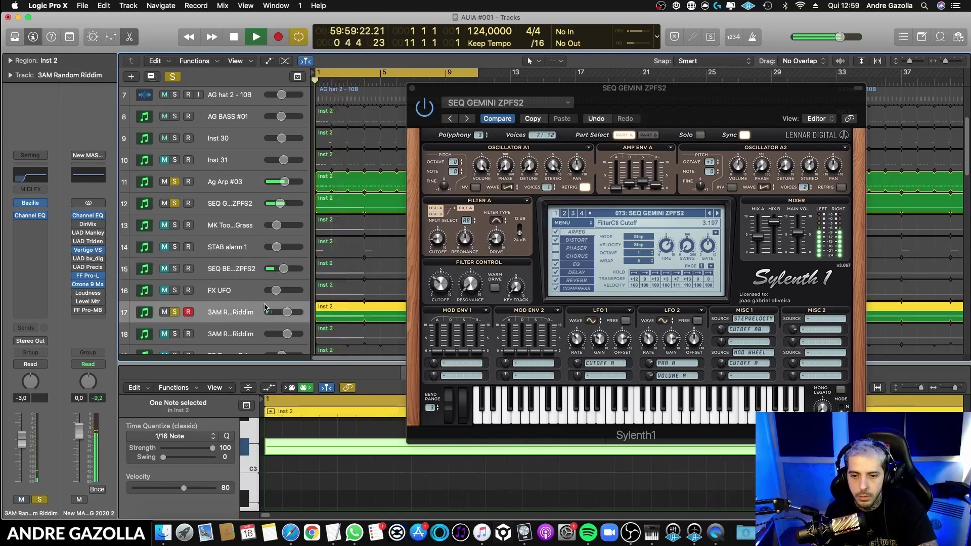
scroll(253, 298, down, 3)
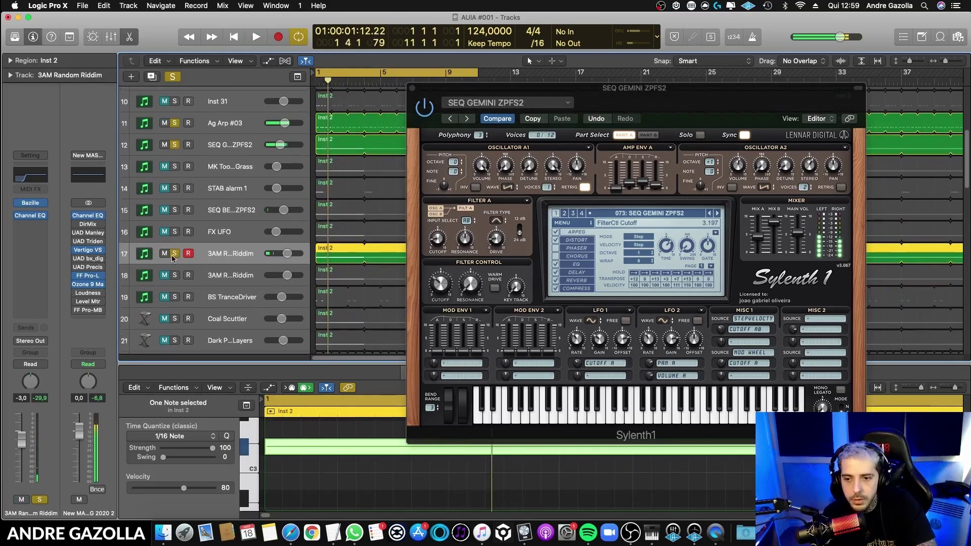
click(174, 253)
- Audition the 3AM Random Riddim on track 18 and Coal Scuttler in solo one after the other, leaving both unsoloed
click(174, 275)
click(222, 277)
key(space)
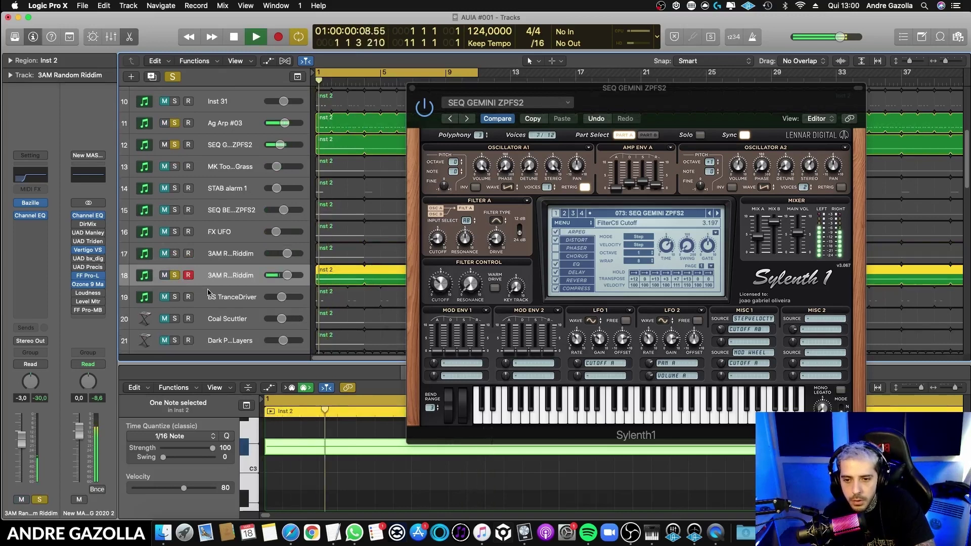
scroll(205, 294, down, 2)
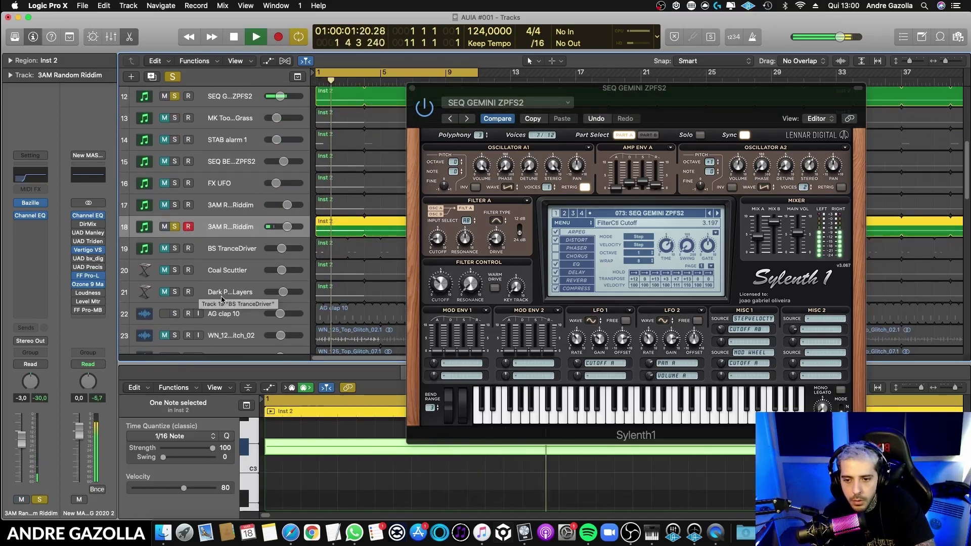
key(space)
click(174, 228)
click(175, 270)
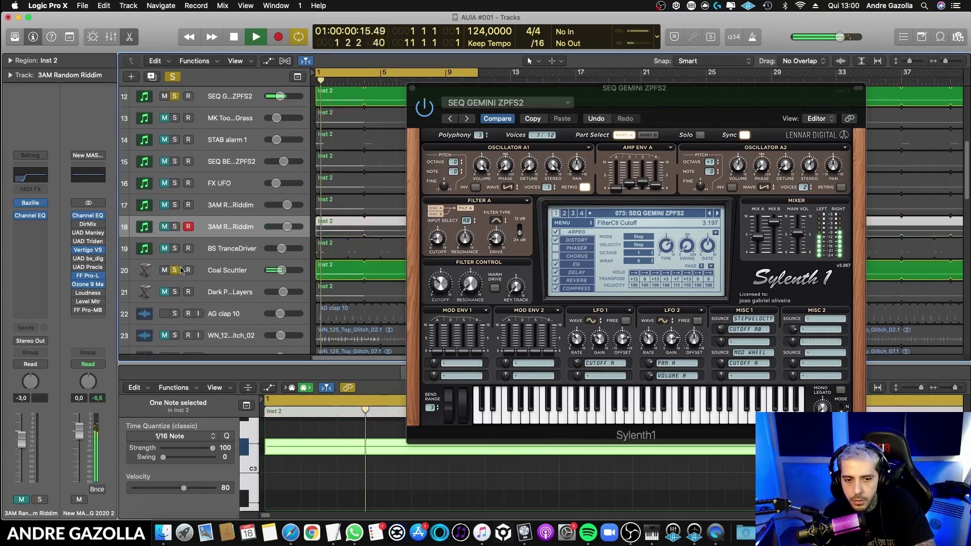
click(175, 272)
- Solo the Dark Percussion Layers track and lower its volume to -11.0 dB during playback
click(174, 292)
key(space)
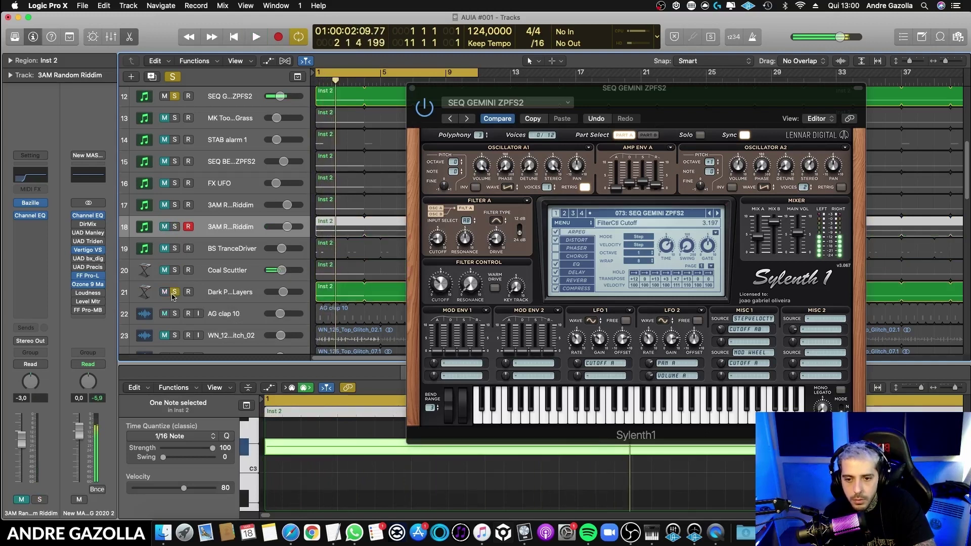
key(space)
click(147, 294)
drag(23, 459, 24, 468)
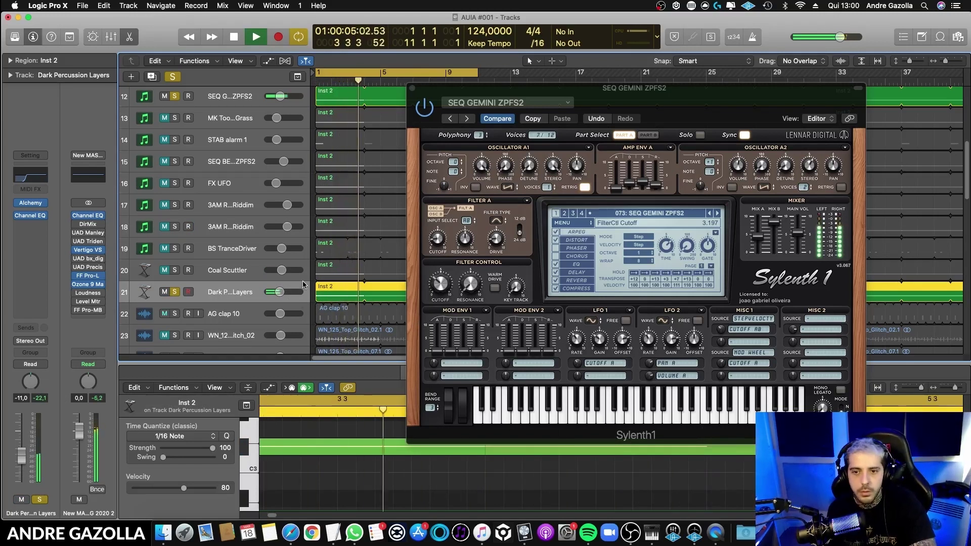
key(space)
- Open the Alchemy instrument of the Dark Percussion Layers track and close the Sylenth1 window
mouse_move(30, 203)
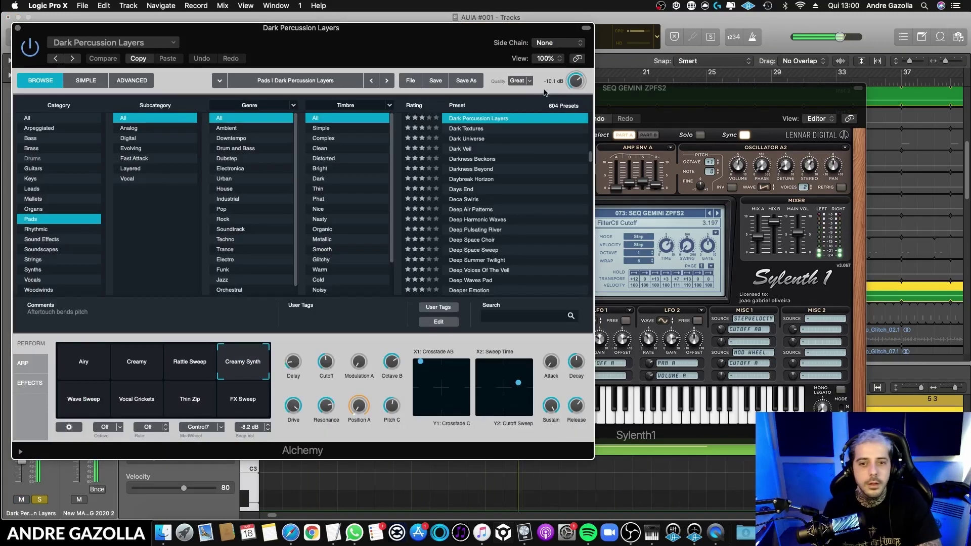
click(667, 93)
click(412, 89)
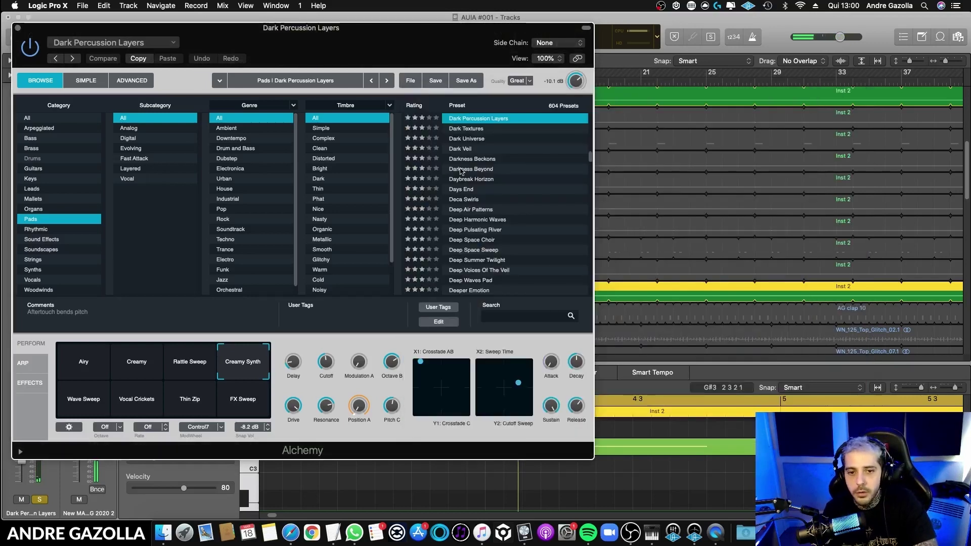
- Load the Alchemy pad preset Darkness Beyond and audition its Fifths and Distortion performance snapshots
click(462, 169)
drag(442, 47, 643, 92)
key(space)
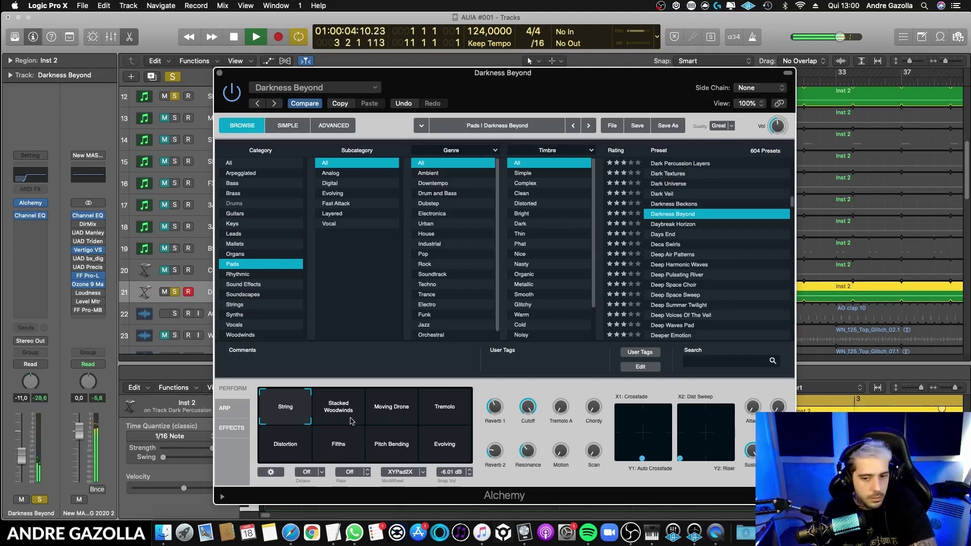
click(353, 457)
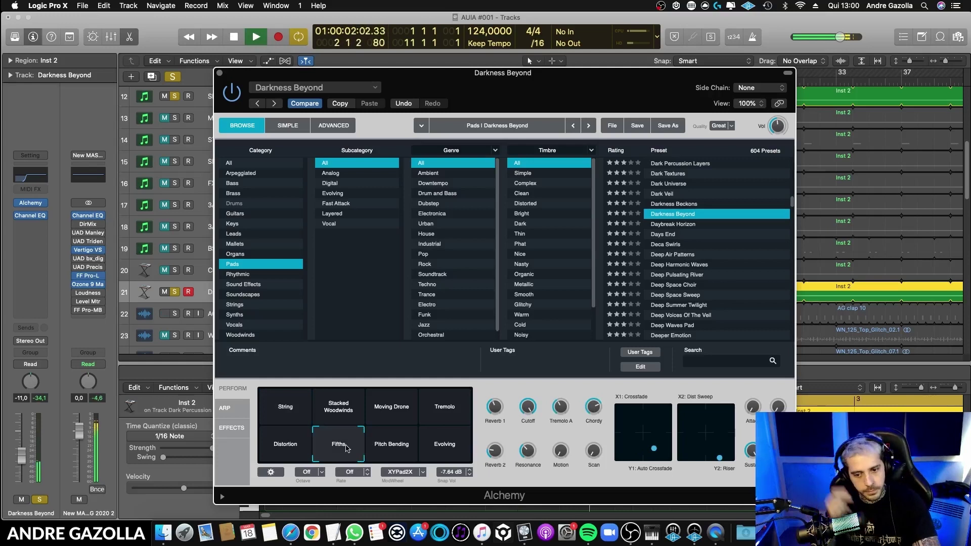
click(300, 449)
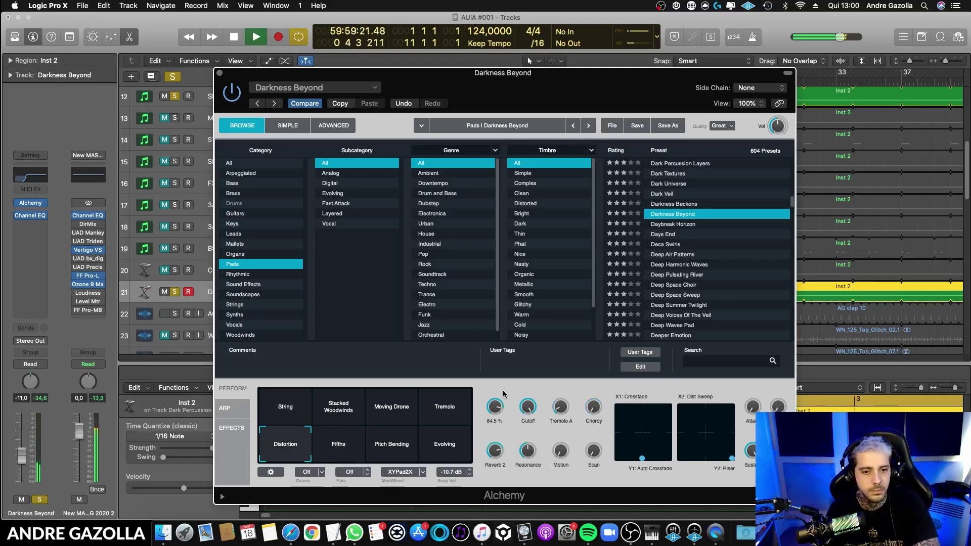
- Audition the presets Deep Pulsating River and Deep Harmonic Waves, raising the track volume to -7.0 dB
click(666, 278)
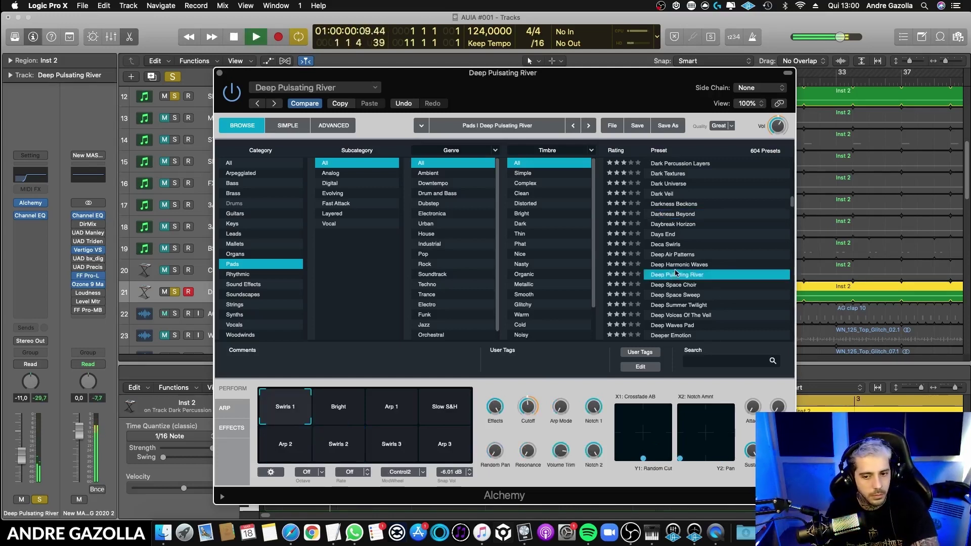
click(680, 267)
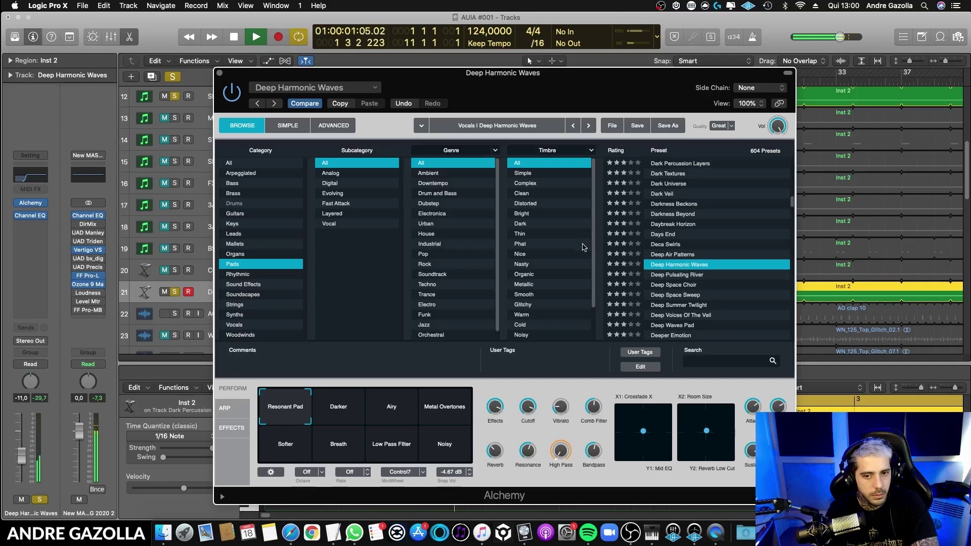
drag(22, 459, 22, 455)
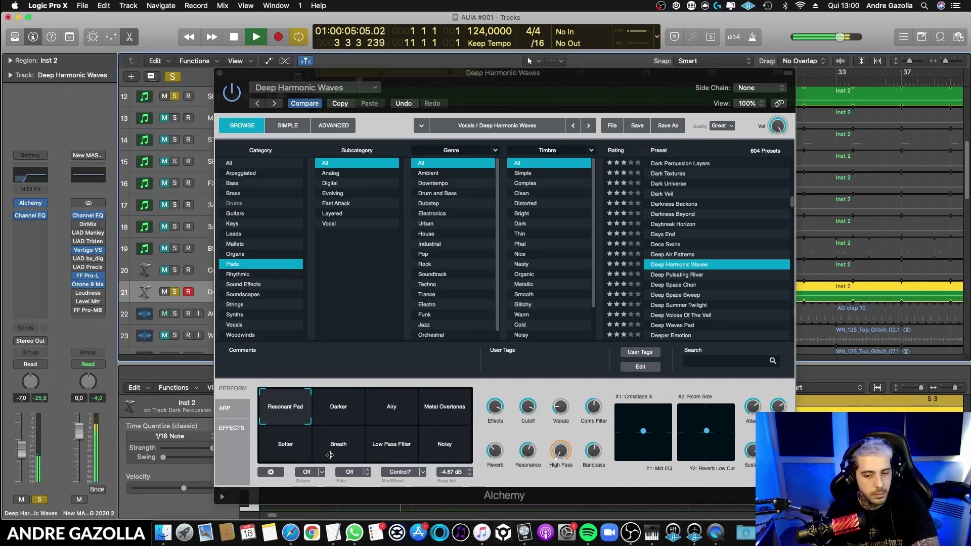
- Try the Noisy and Low Pass Filter snapshots of Deep Harmonic Waves, then load and play Deep Pulsating River
click(443, 446)
click(403, 451)
key(space)
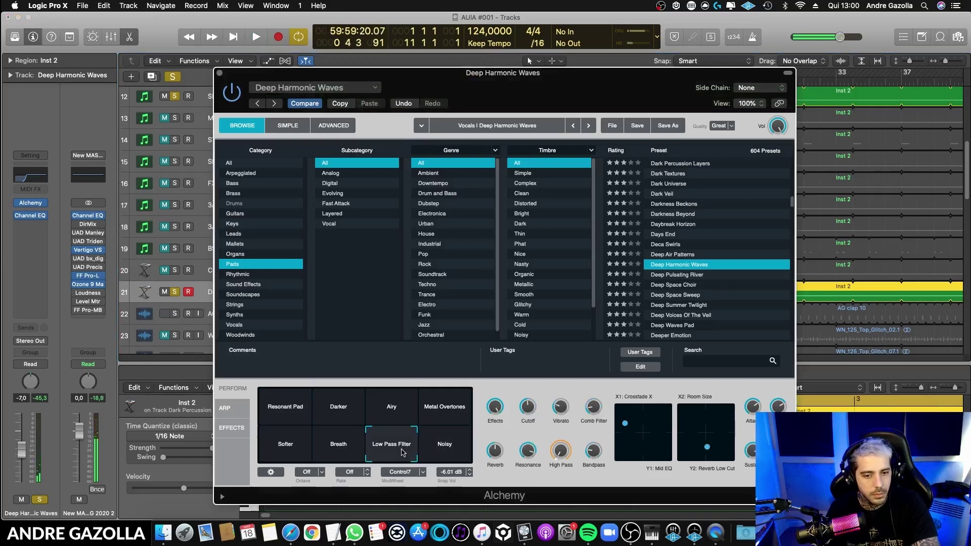
click(688, 275)
key(space)
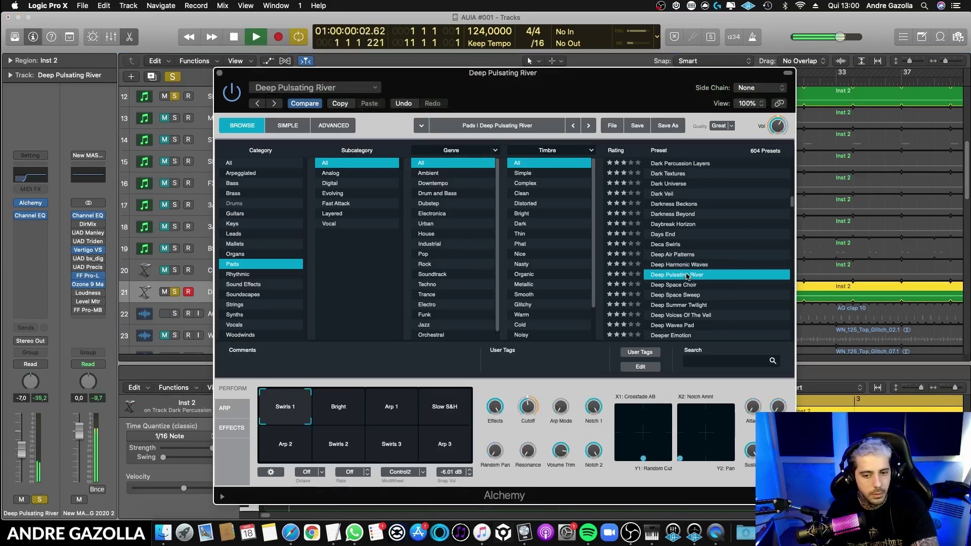
- Load the Deep Voices Of The Veil pad preset in Alchemy and set its track volume to -4.9 dB
click(677, 295)
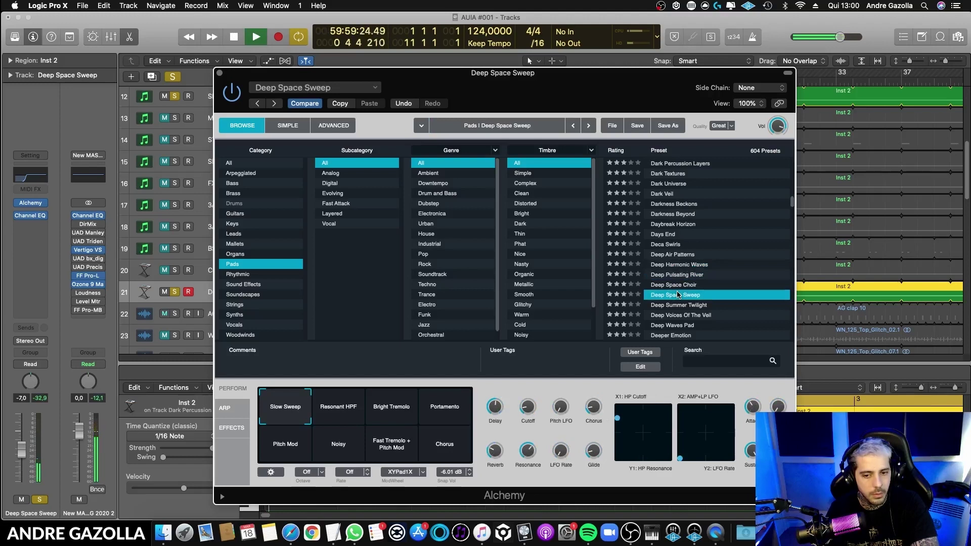
click(681, 316)
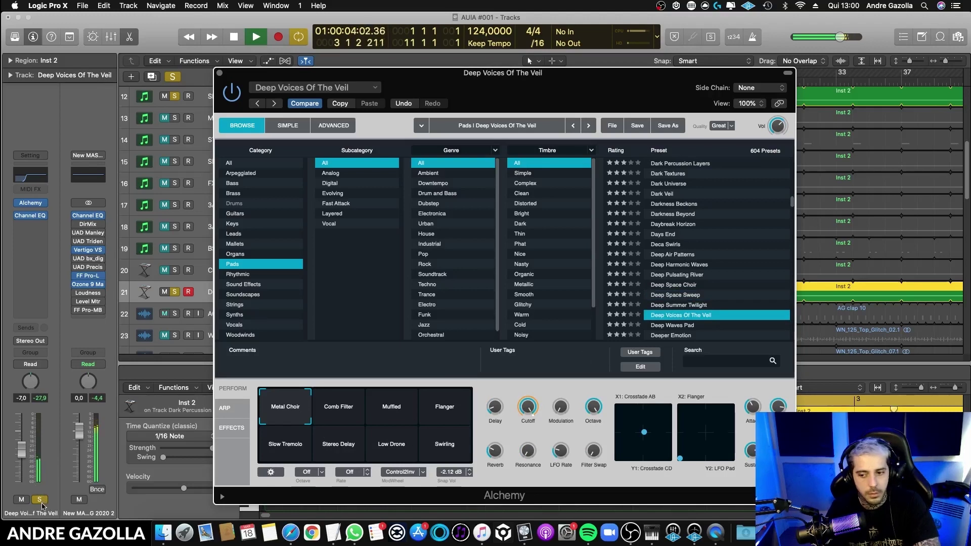
drag(19, 458, 19, 453)
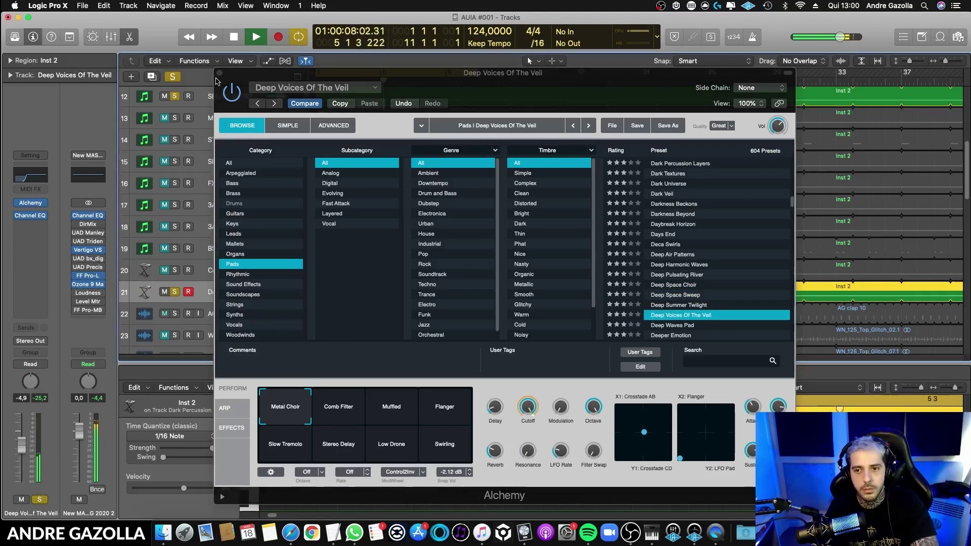
click(219, 73)
- Move the Deep Voices Of The Veil track directly below the SEQ G...ZPFS2 track and clear all solos
key(space)
drag(237, 294, 287, 124)
click(173, 76)
- Play the mix from the start and set the Deep Voices Of The Veil track volume to -9.2 dB
key(Return)
key(space)
scroll(347, 213, up, 4)
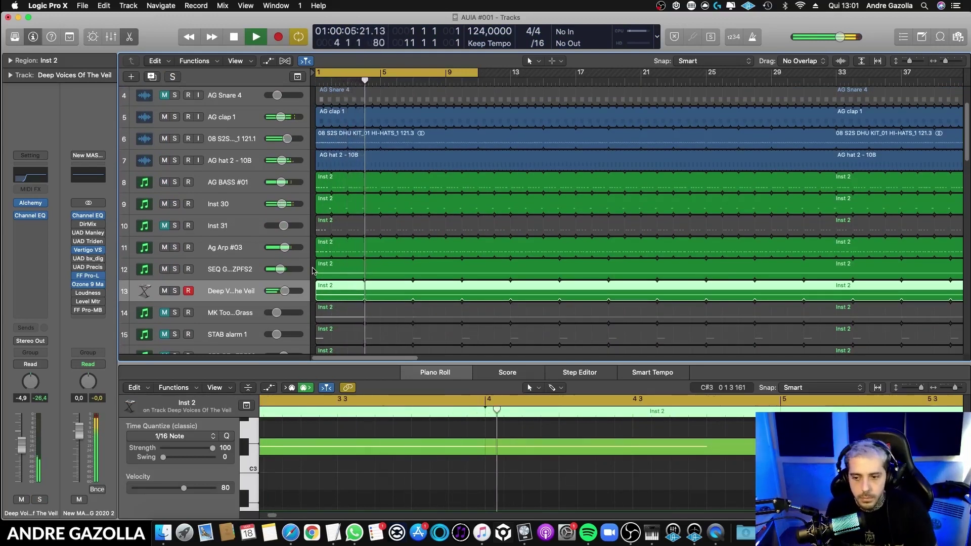
drag(19, 453, 18, 466)
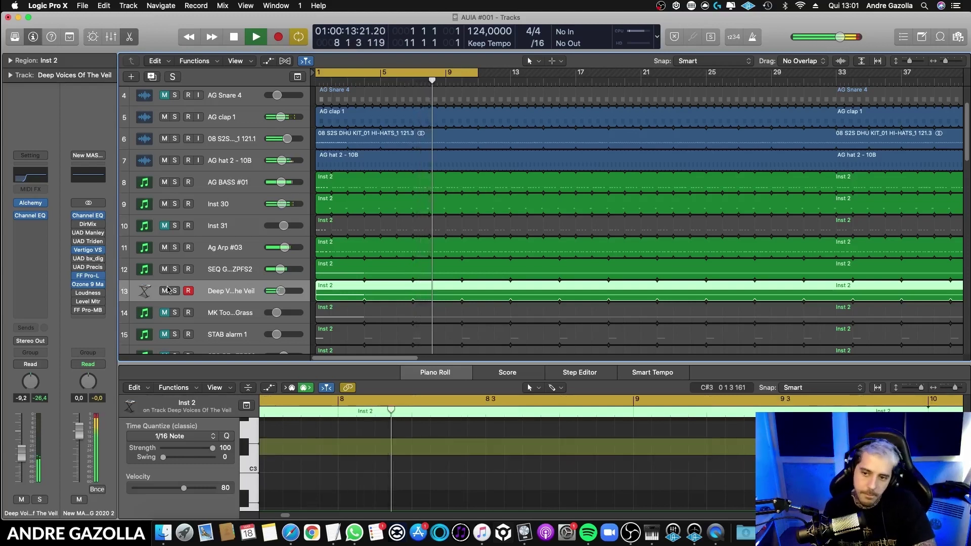
- Try Inst 31 unmuted in the playing mix, mute it again and stop playback
click(166, 225)
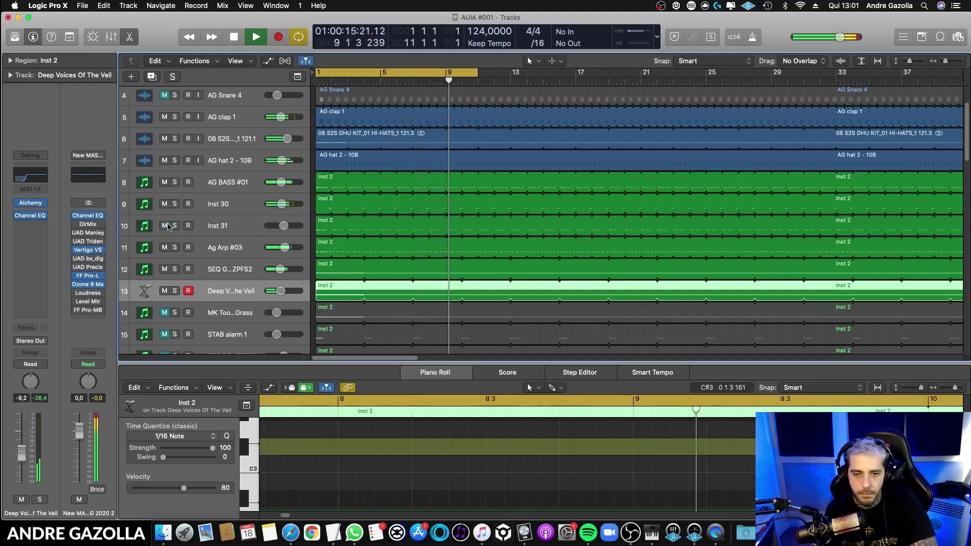
click(178, 228)
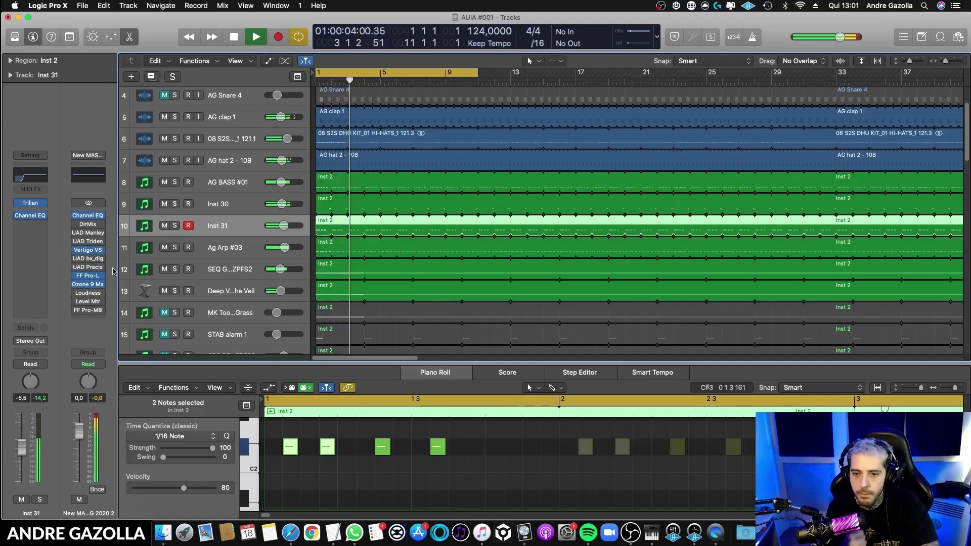
click(165, 226)
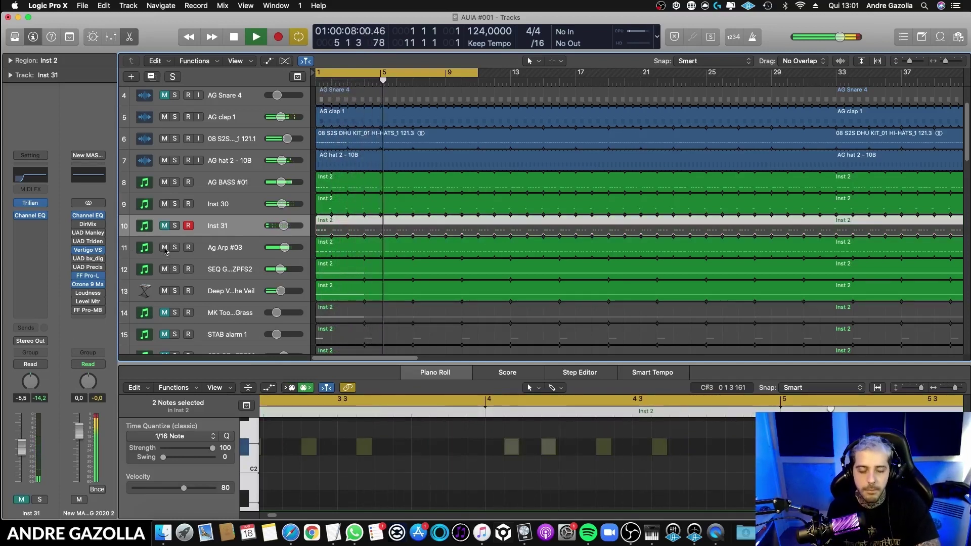
key(space)
- Open the file browser and search the Glitch samples folder for "hat"
scroll(365, 229, up, 3)
scroll(364, 229, down, 10)
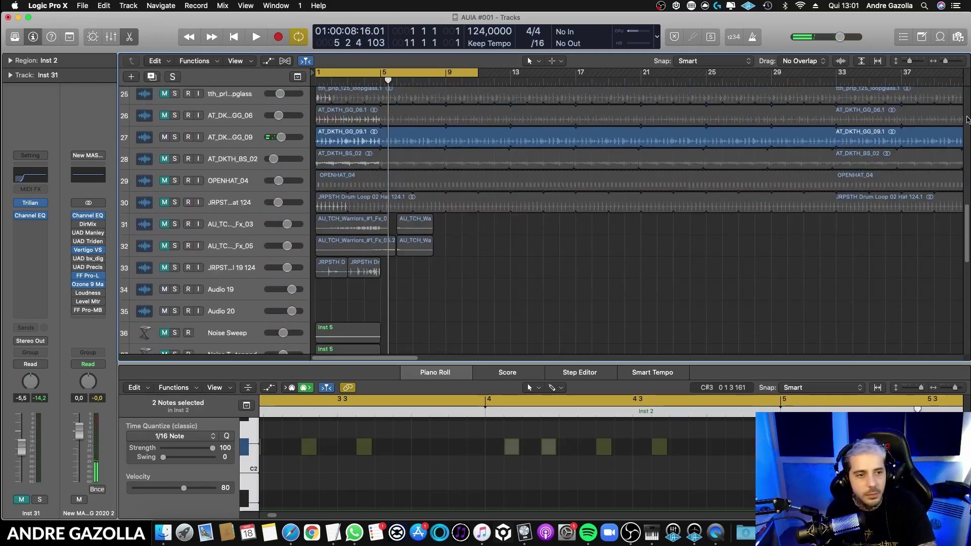
click(957, 37)
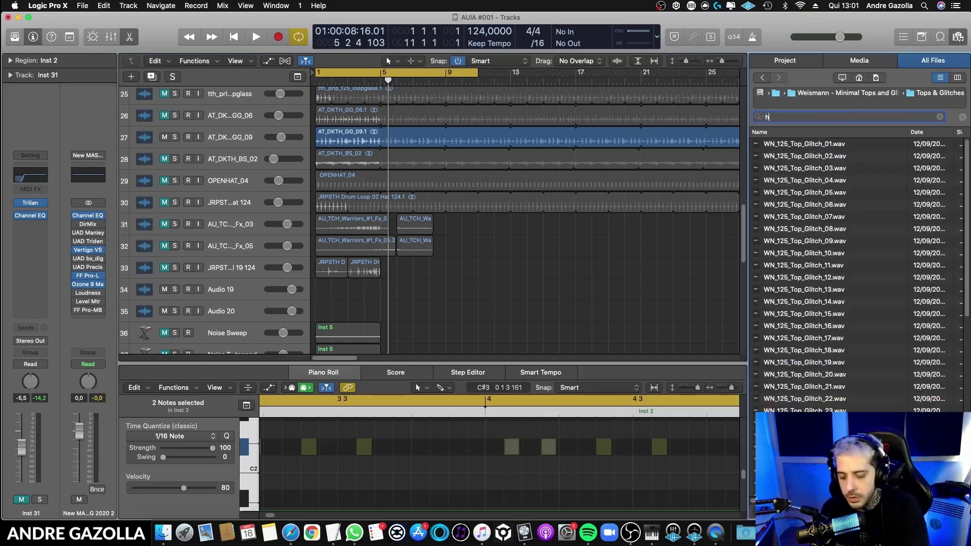
click(776, 93)
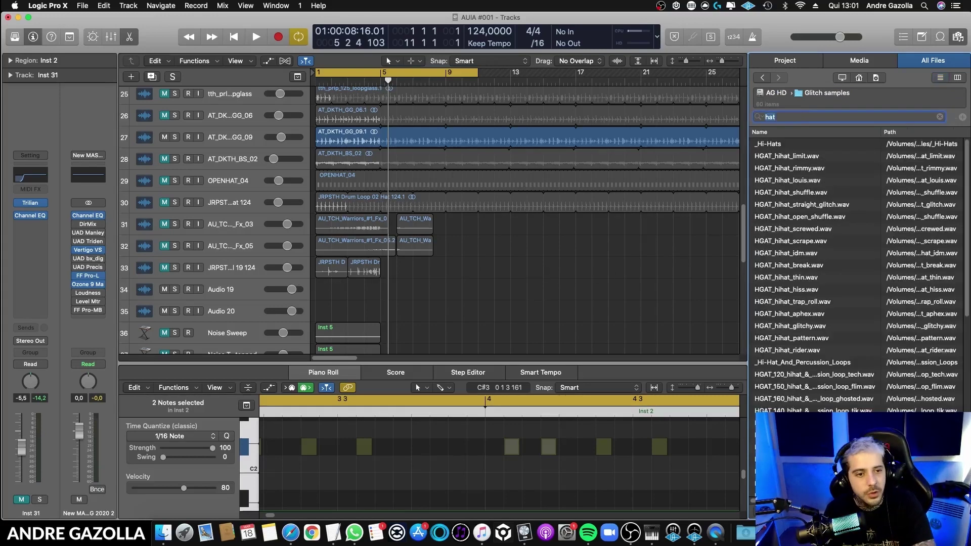
- Audition the HGAT hi-hat samples and percussion loops, widening the Name column to read the file names
click(799, 216)
click(809, 399)
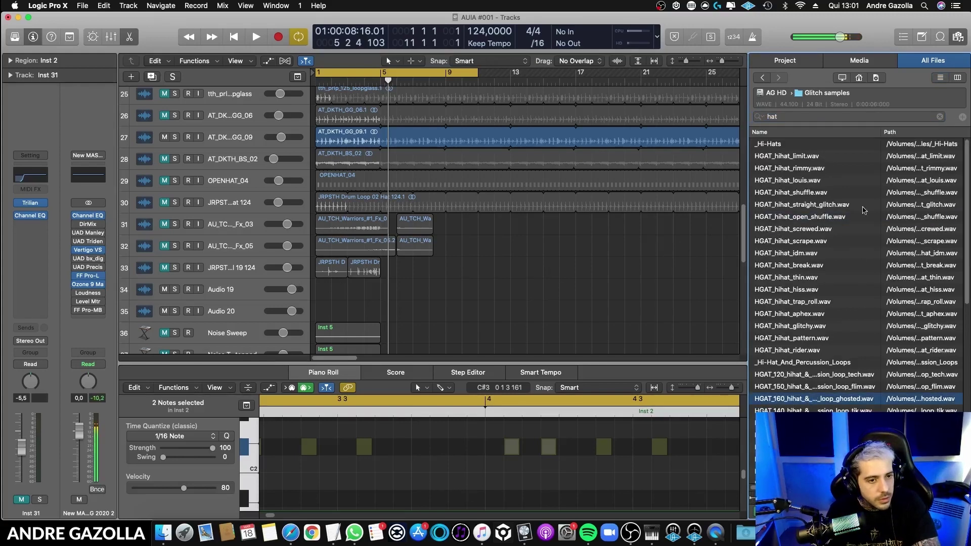
drag(881, 133, 937, 133)
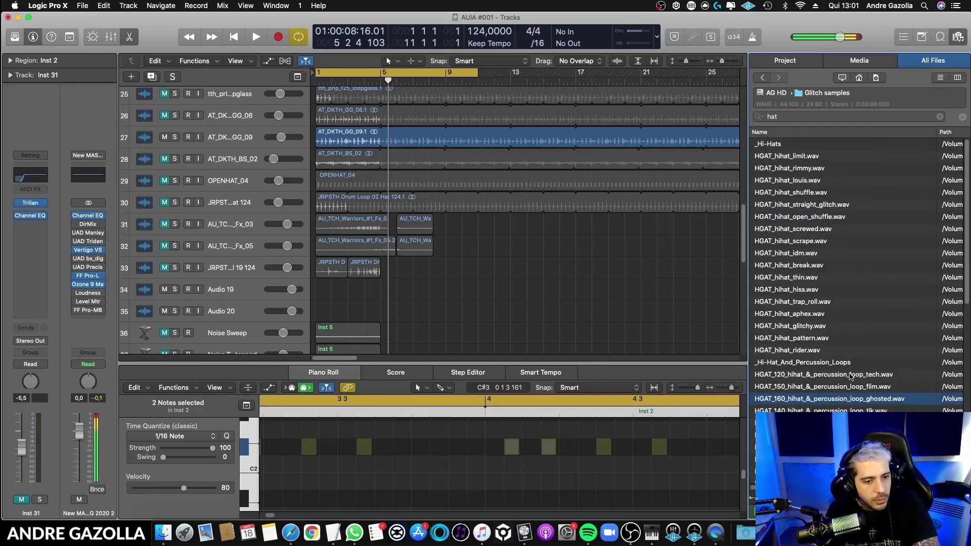
click(851, 376)
click(809, 218)
click(808, 205)
- Audition the 5S_OnoHat samples and the dry and wet GVS1_125_B_What_Ya_Tryna files
scroll(829, 304, down, 10)
click(830, 393)
click(819, 357)
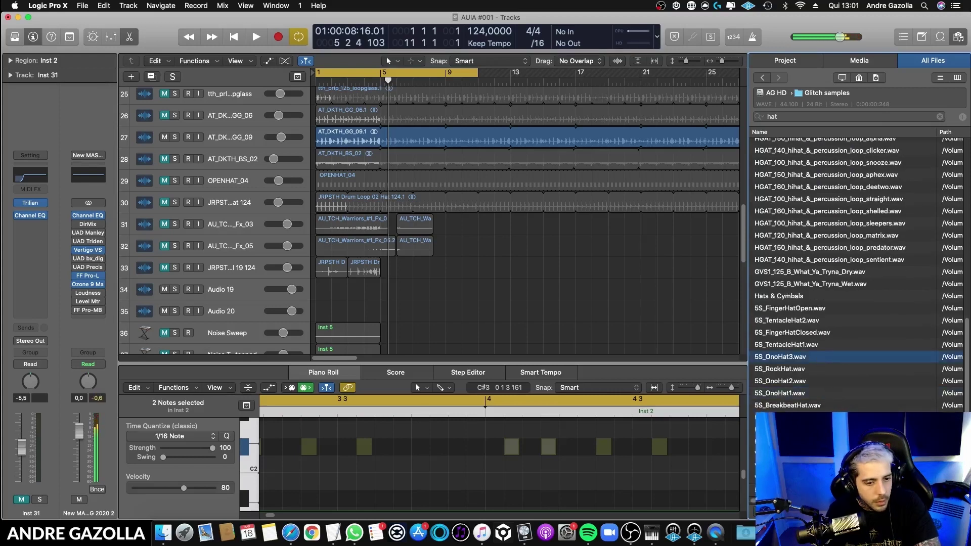
click(820, 454)
click(835, 478)
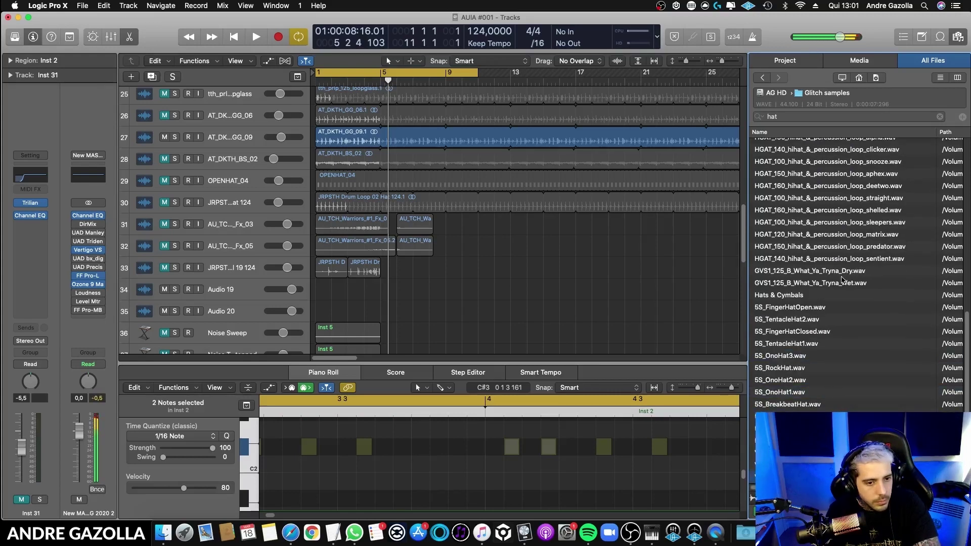
click(842, 273)
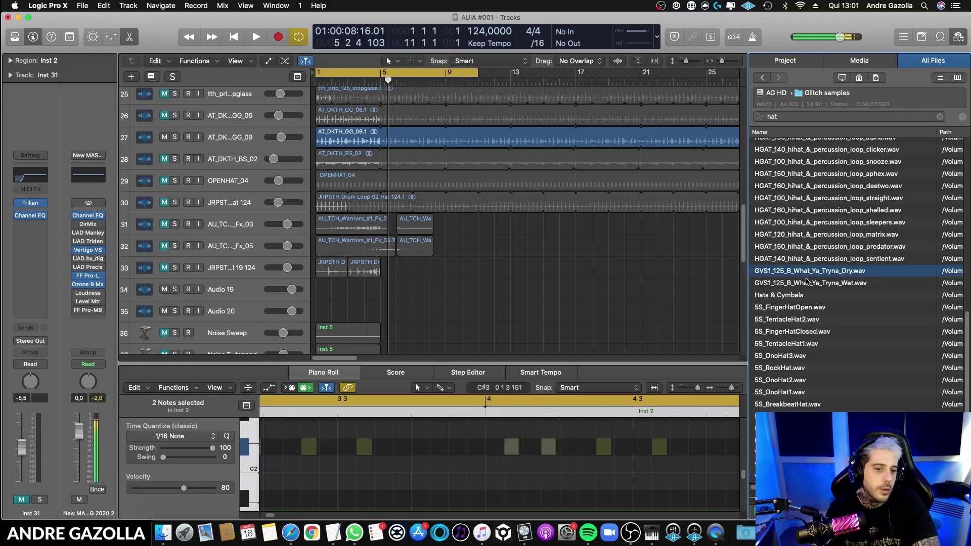
click(806, 284)
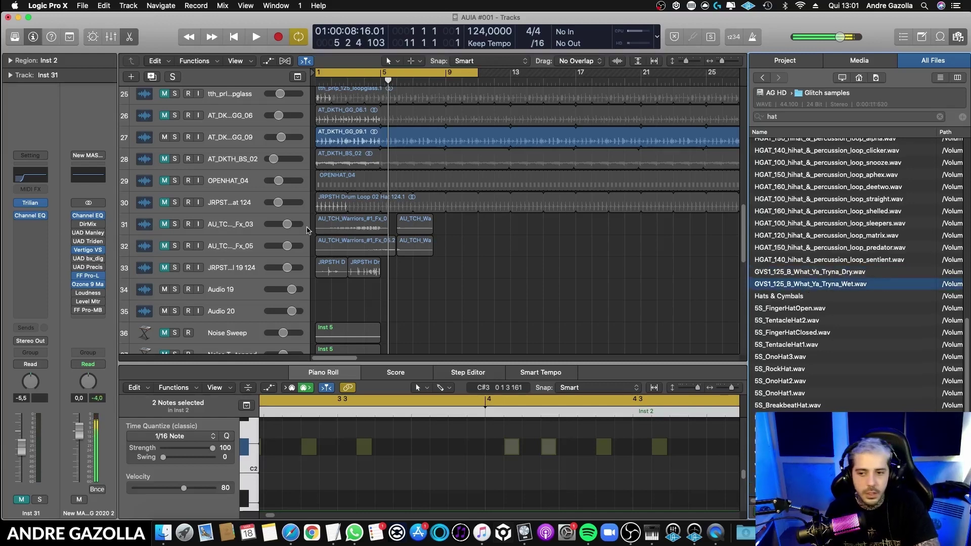
- Widen the "hat" search to the whole AG HD drive
scroll(453, 260, down, 3)
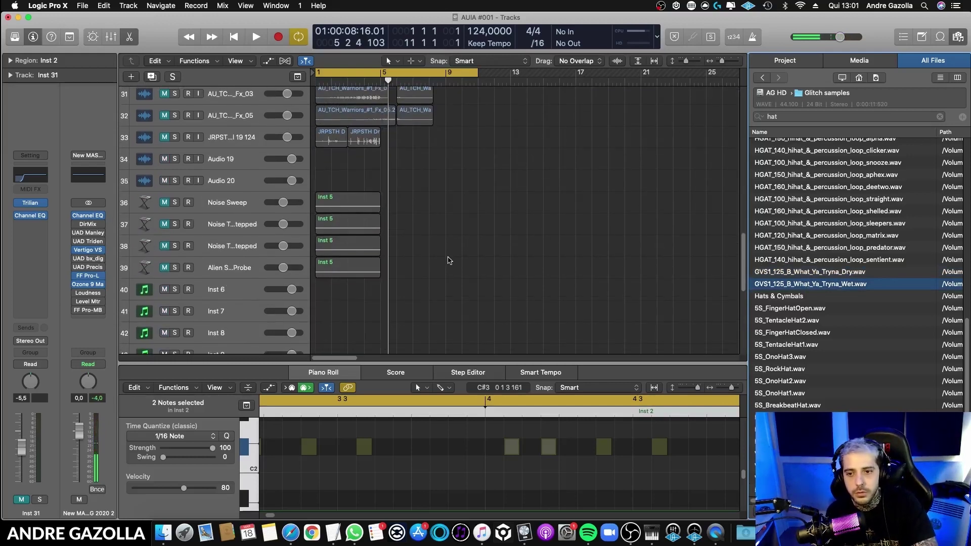
scroll(854, 237, up, 5)
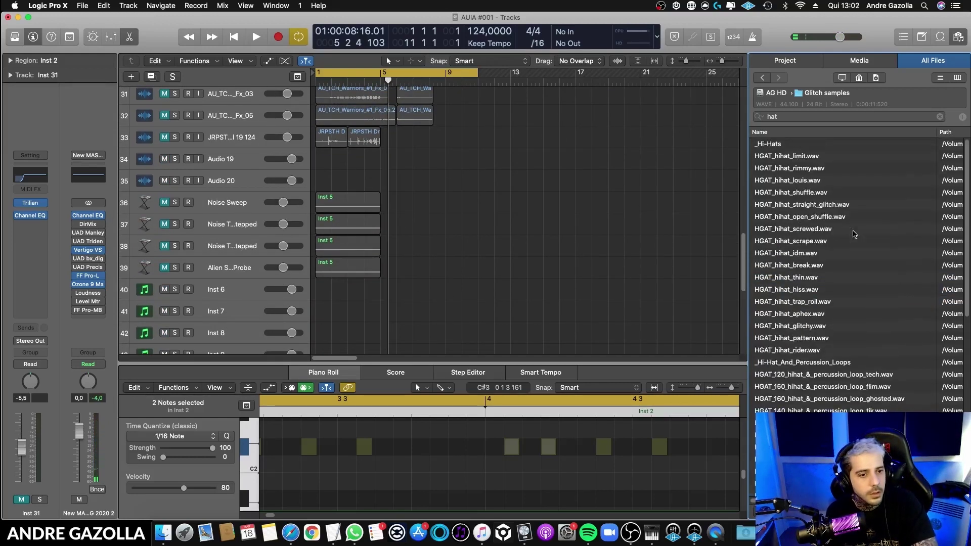
click(777, 93)
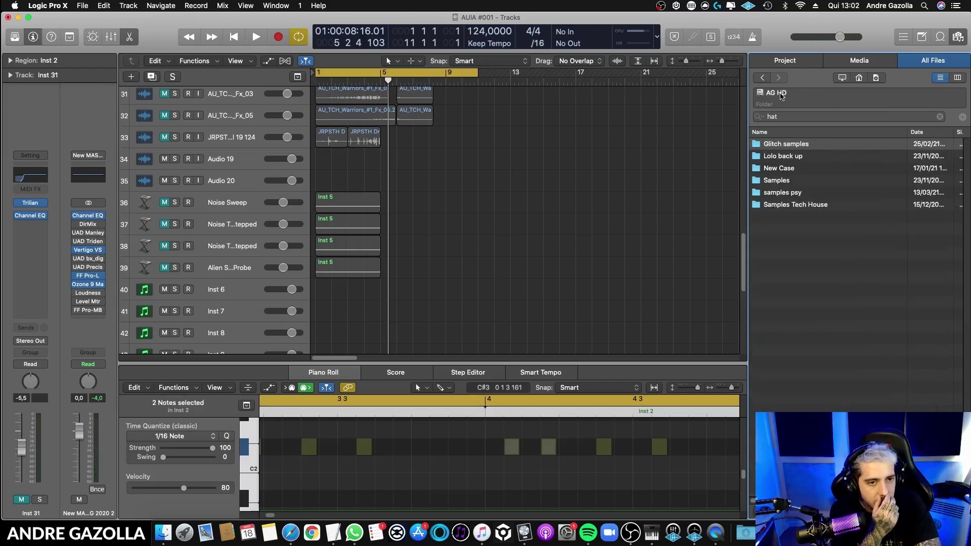
click(784, 119)
key(Return)
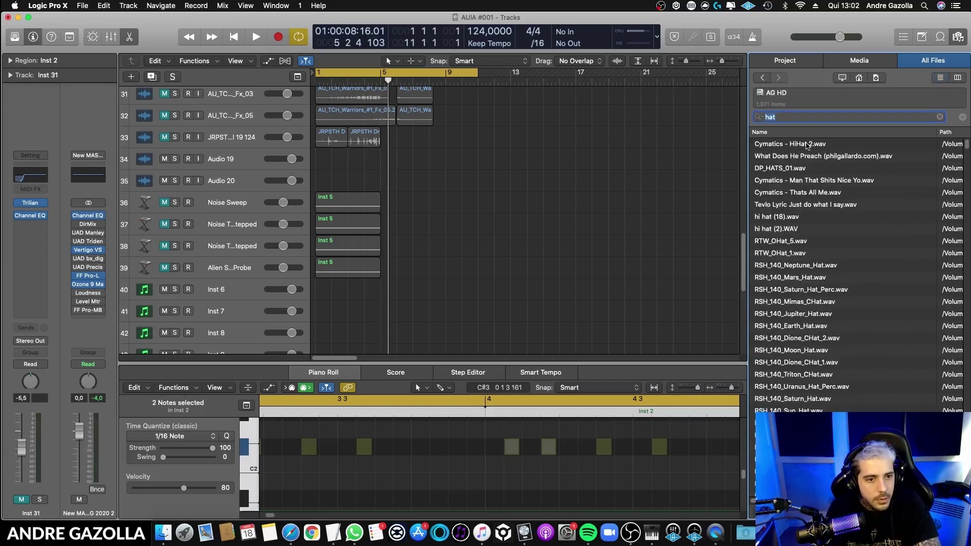
- Audition Cymatics, RSH_140, NIA_138 and RTW_145 samples from the drive-wide hat results
click(805, 193)
click(800, 279)
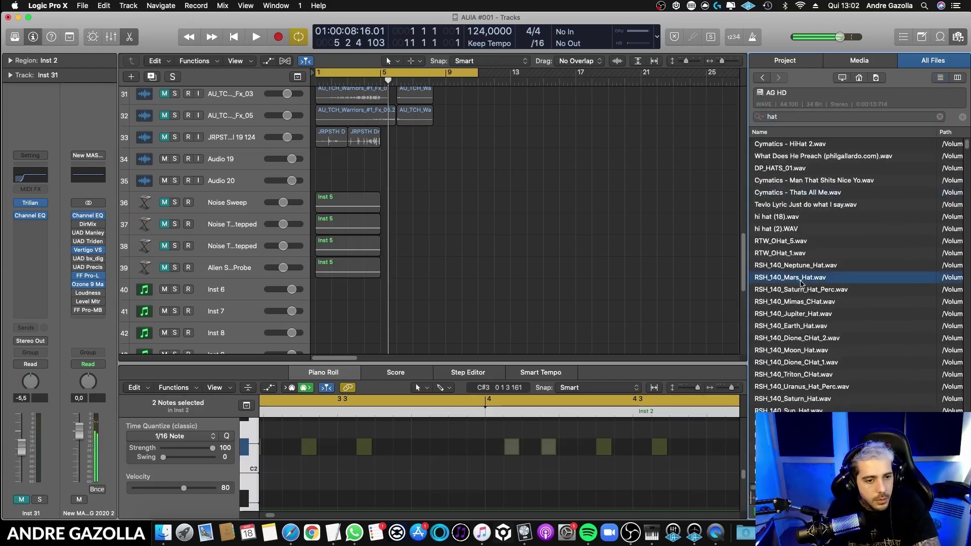
scroll(801, 283, down, 1)
click(805, 292)
scroll(814, 309, down, 5)
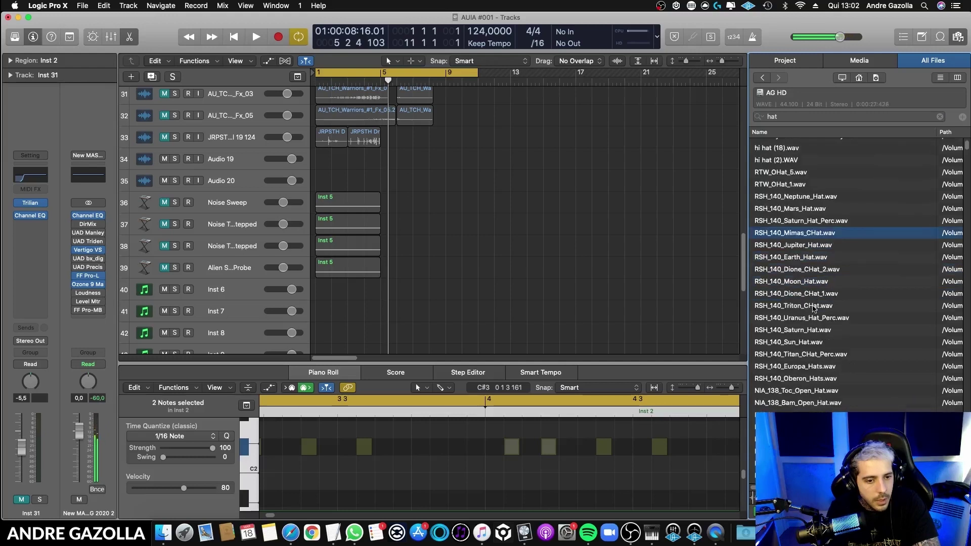
click(814, 306)
scroll(814, 310, down, 5)
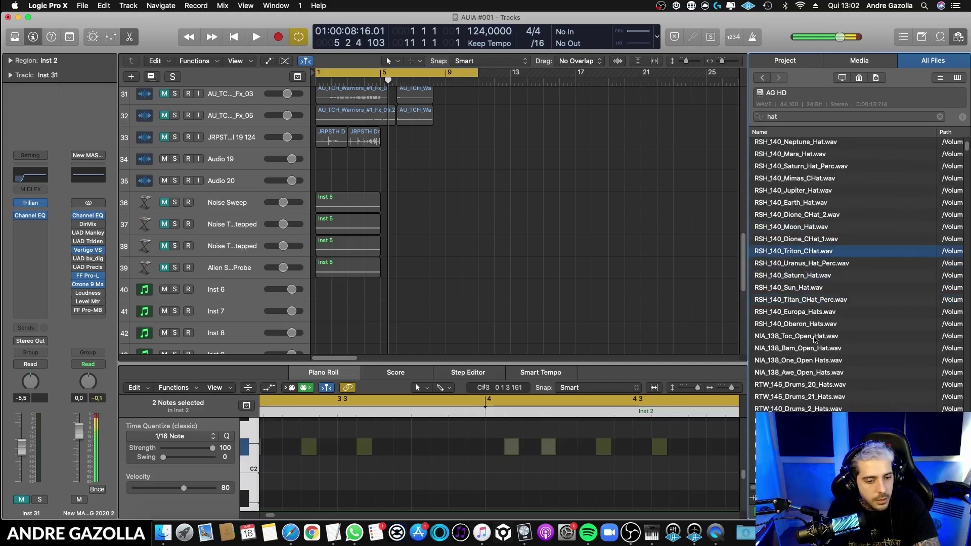
click(815, 337)
scroll(816, 334, down, 10)
click(814, 272)
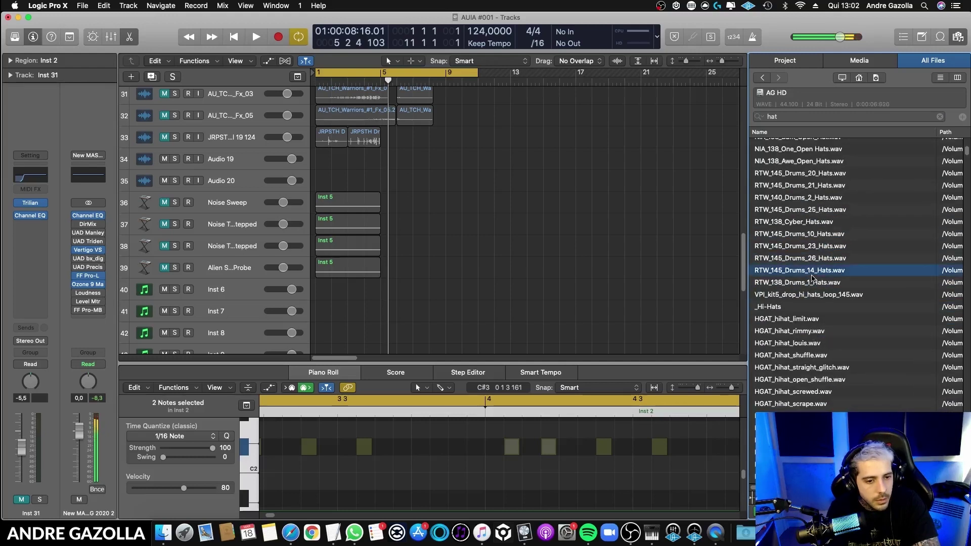
click(815, 188)
scroll(818, 253, down, 6)
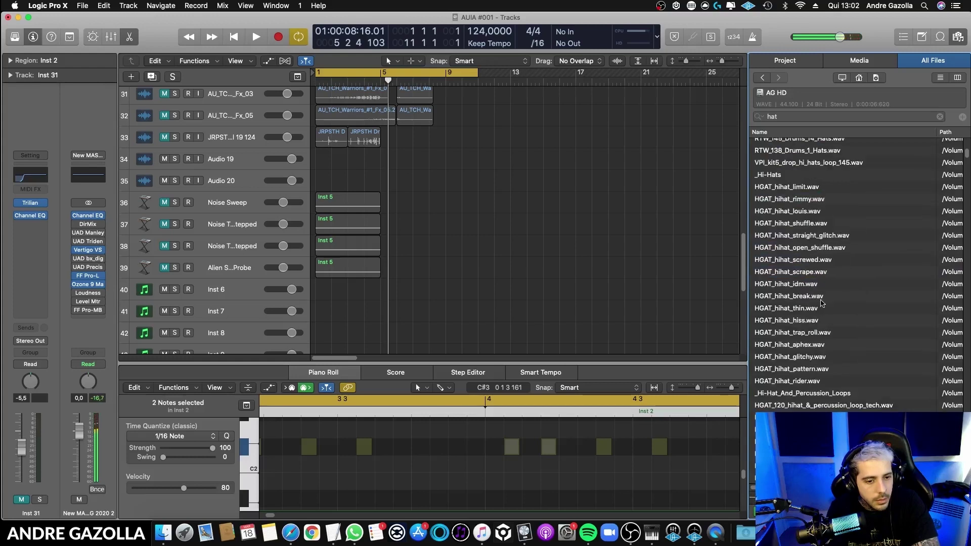
- Audition the HGAT one-shot hi-hats and hi-hat and percussion loops, including ghosted, future, straight, deetwo and clicker
click(819, 319)
scroll(820, 303, down, 9)
click(820, 226)
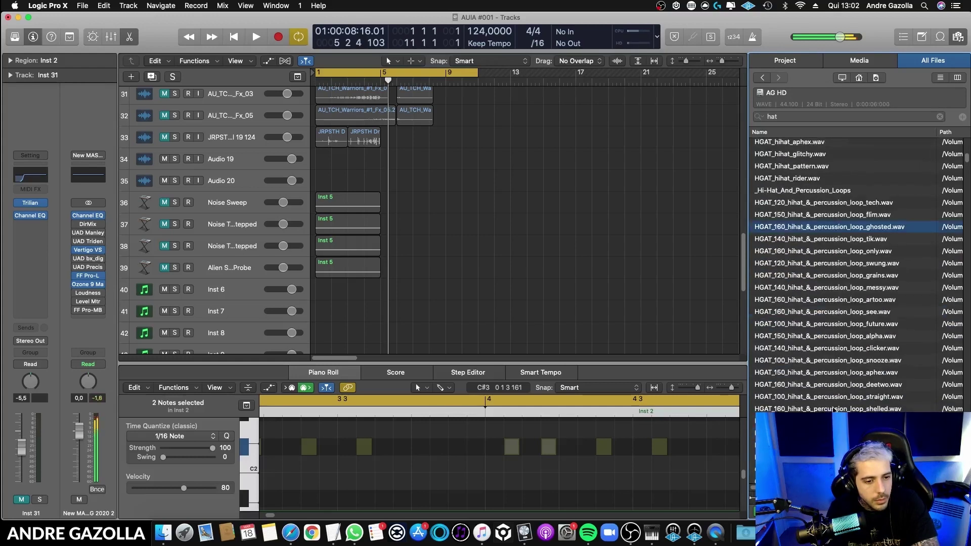
click(839, 325)
scroll(842, 340, down, 3)
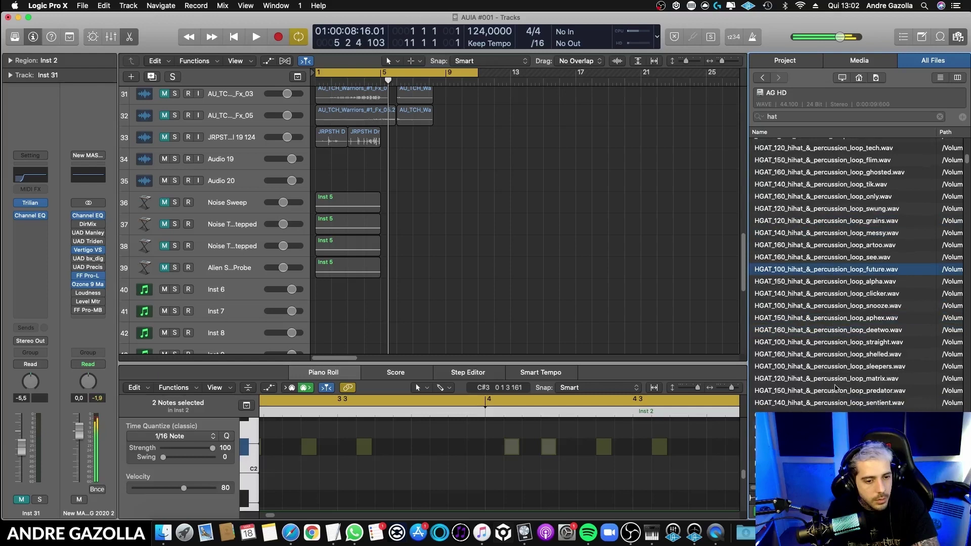
click(833, 402)
click(828, 342)
scroll(829, 342, down, 6)
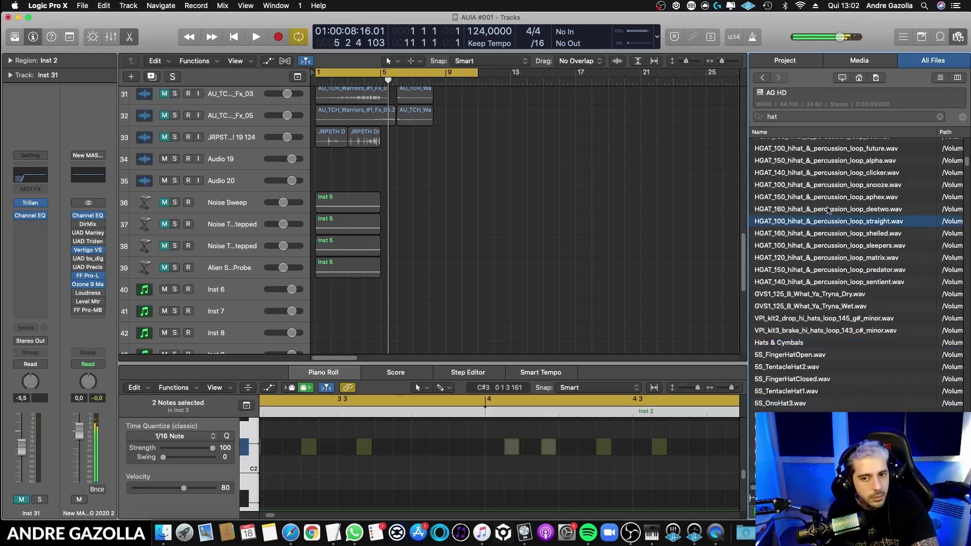
click(828, 209)
click(828, 175)
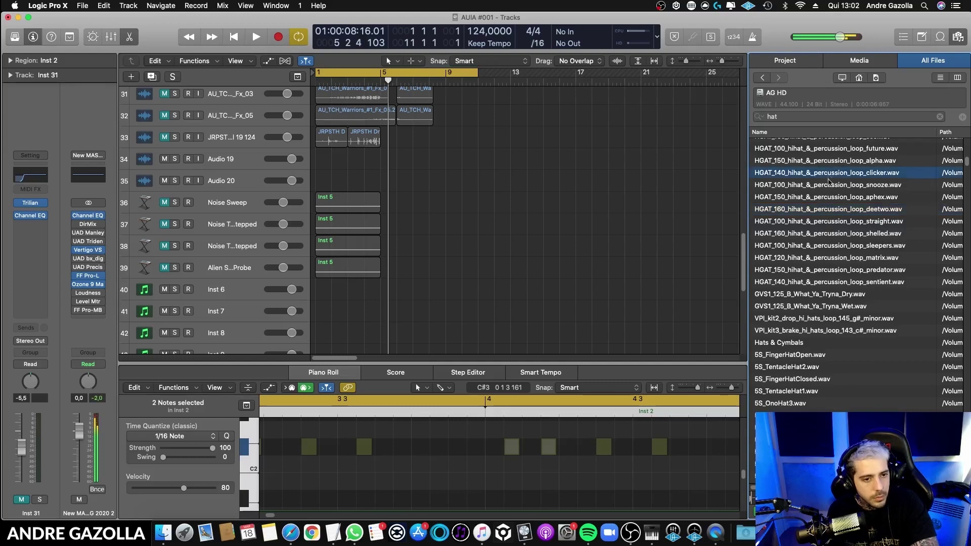
- Audition 5S_FingerHatClosed, the PSYFORSERUM Hi Hat loops and the PTV1_OPN open hi-hat samples
click(804, 379)
scroll(816, 376, down, 3)
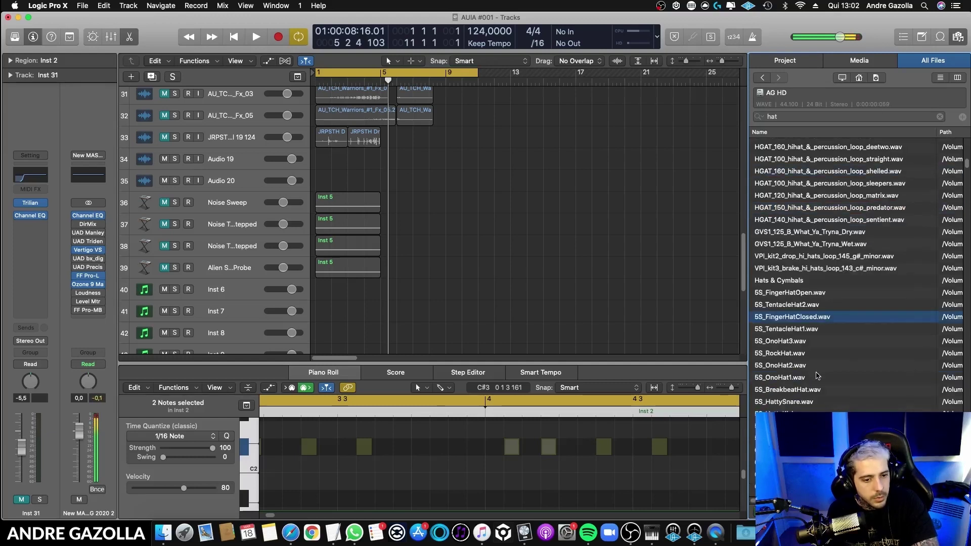
click(841, 450)
scroll(841, 449, down, 9)
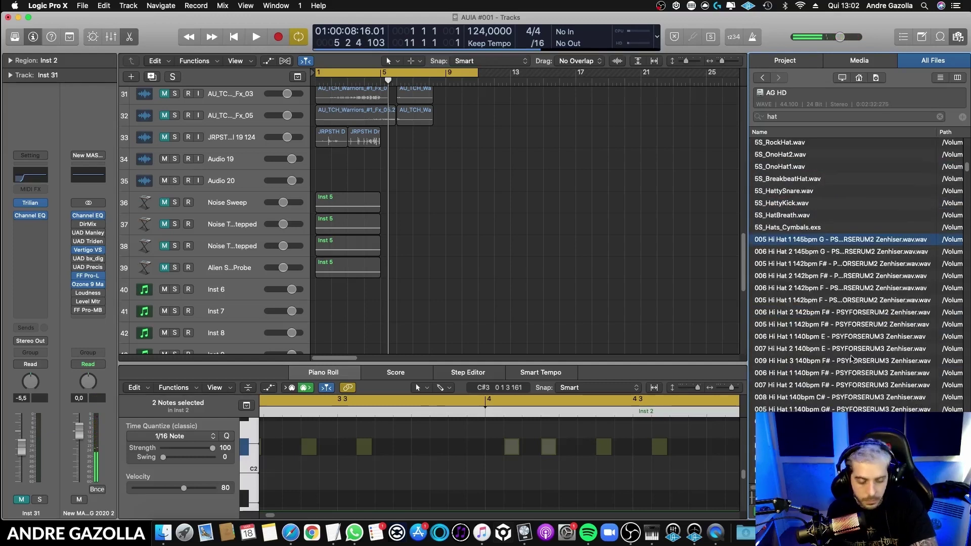
click(849, 351)
scroll(848, 366, down, 5)
click(814, 396)
scroll(819, 397, down, 3)
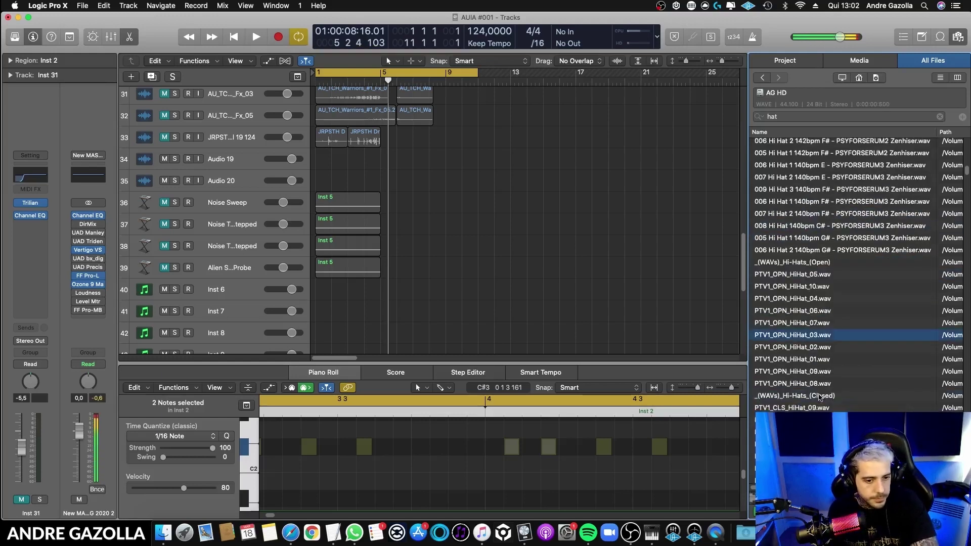
click(806, 322)
scroll(807, 334, down, 8)
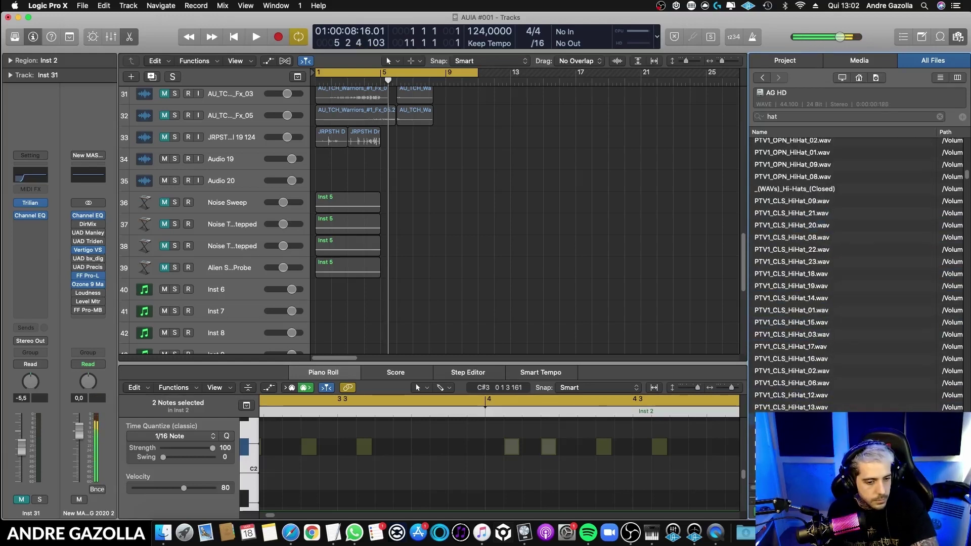
- Audition the PTV1_CLS closed hi-hats and AFP_Kit1_Drop_Hats_138_E_arabic
click(808, 347)
click(816, 480)
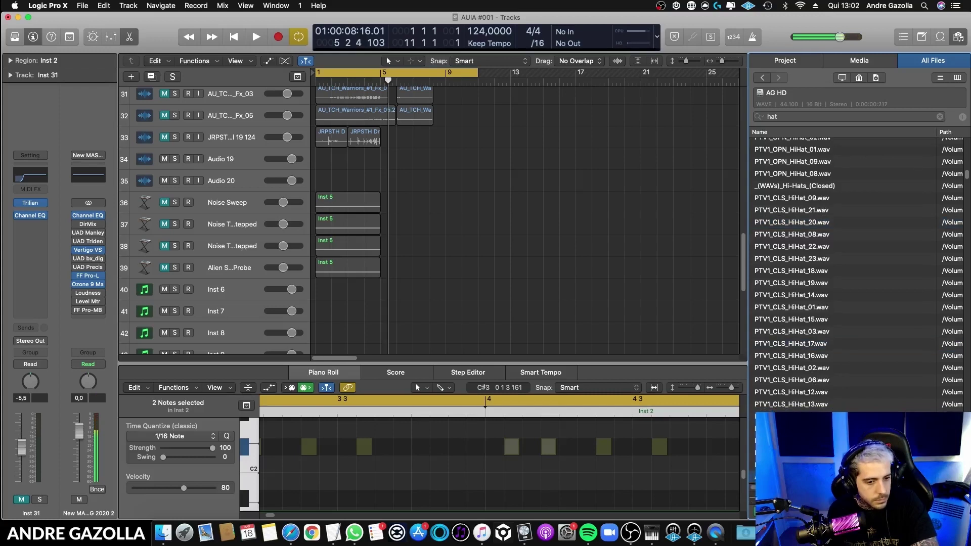
scroll(817, 478, down, 8)
click(822, 422)
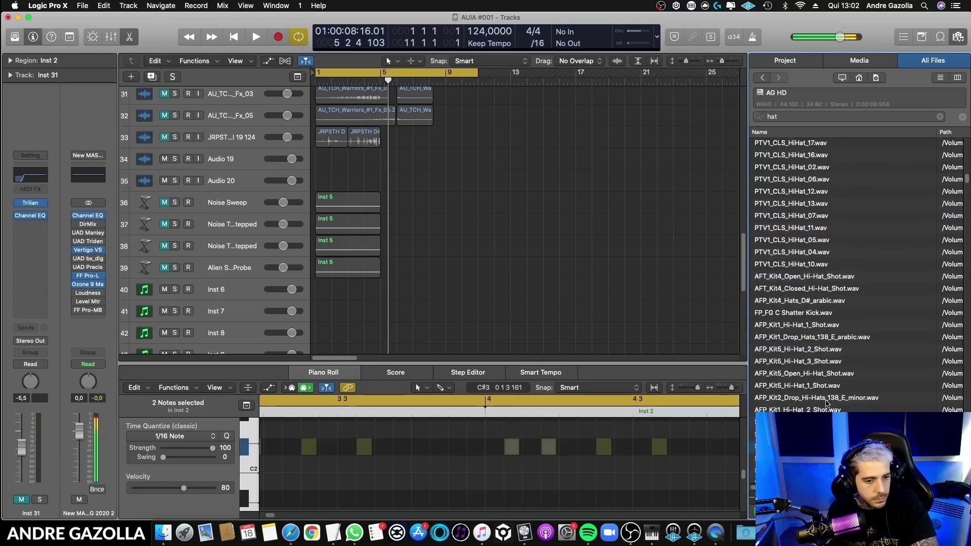
click(816, 362)
click(813, 337)
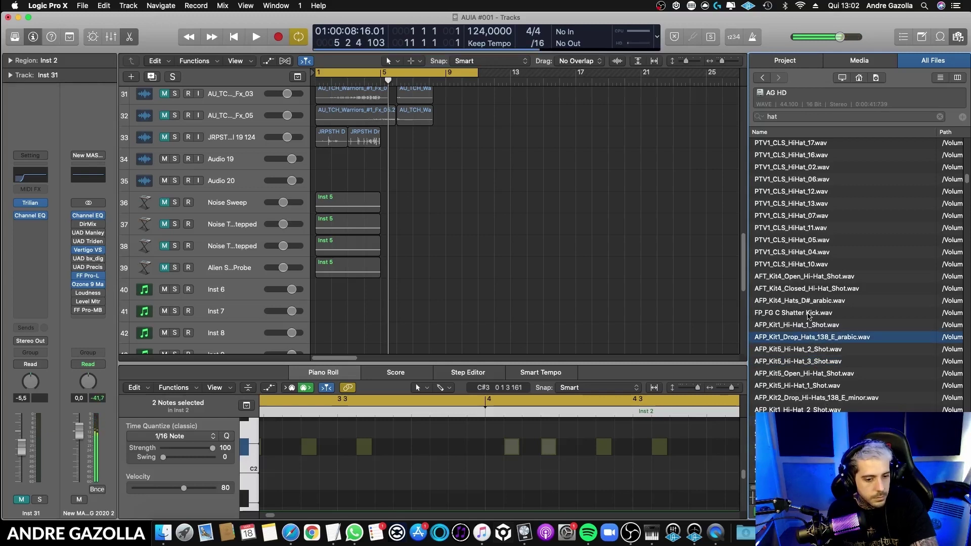
click(807, 264)
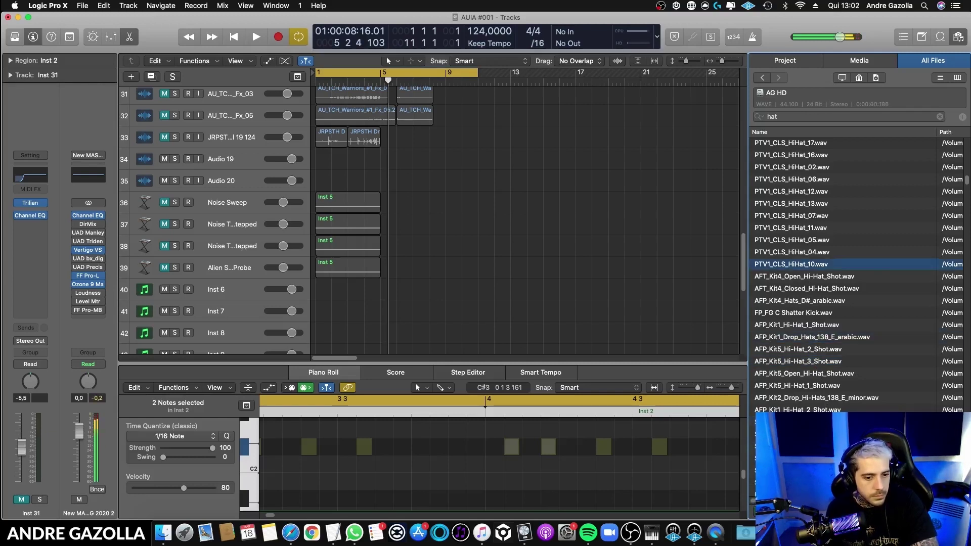
- Place FP_FG What Is This Place.wav on audio track 34 at bar 1
click(820, 435)
scroll(822, 411, down, 1)
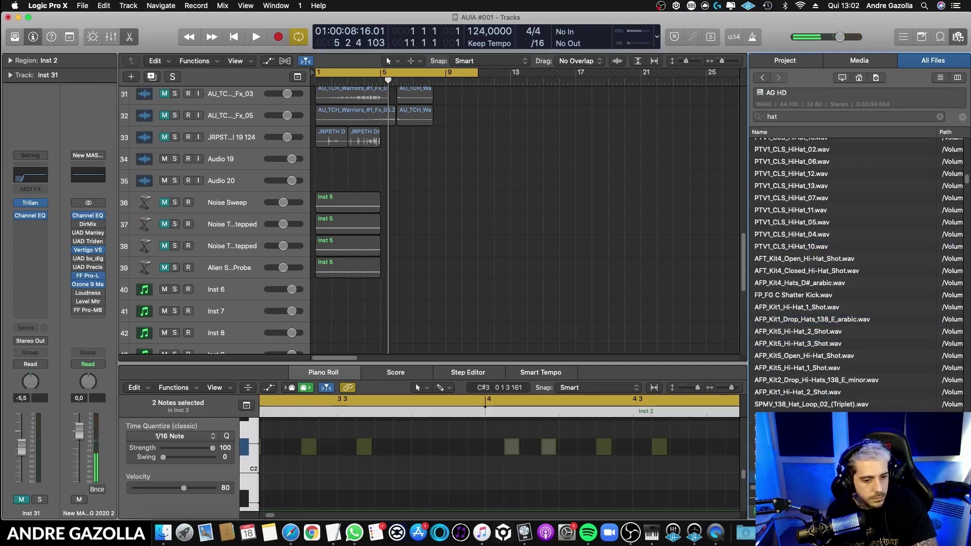
scroll(846, 362, down, 8)
drag(813, 348, 316, 157)
- Audition VPI_kit2_drop_hi_hats_loop_145_g#_minor and run through the SPMV_HiHat one-shots
scroll(797, 368, down, 5)
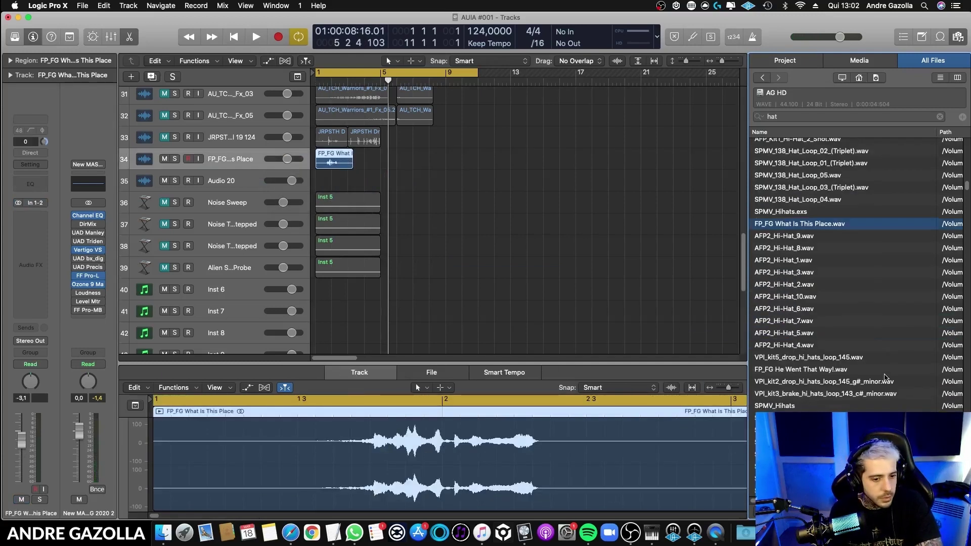
click(837, 383)
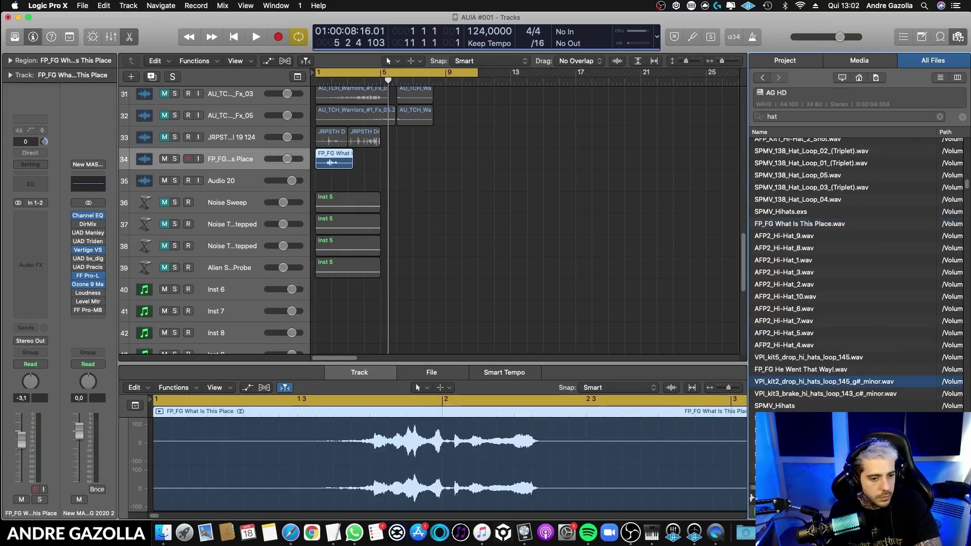
key(Down)
key(Down)
key(Down)
key(Down)
key(Down)
key(Down)
key(Down)
key(Down)
key(Down)
key(Down)
key(Down)
key(Down)
key(Down)
key(Down)
key(Down)
key(Down)
key(Down)
key(Down)
key(Down)
key(Down)
key(Down)
key(Down)
key(Down)
key(Down)
key(Down)
key(Down)
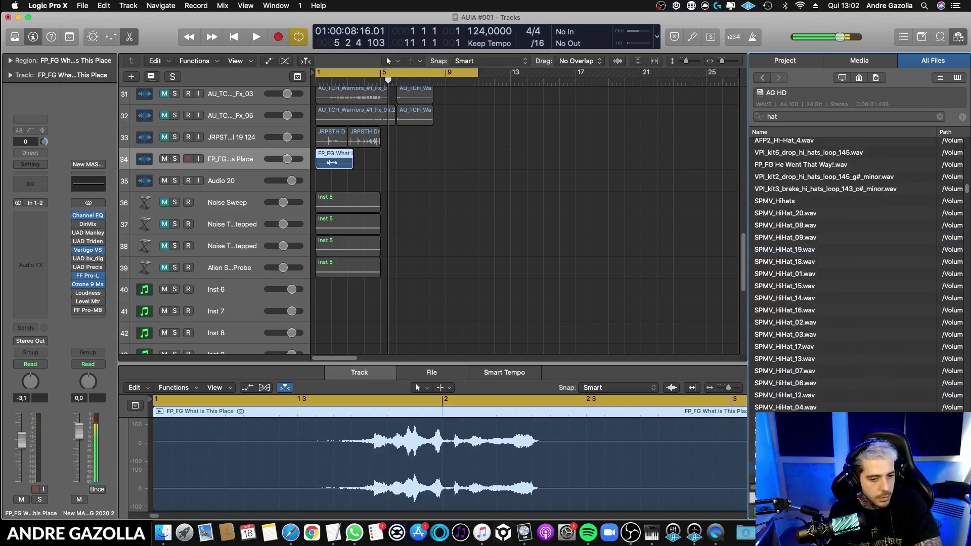
- Search for "hat" in the Logic folder of the home Music folder on the OSXR volume
click(939, 38)
click(954, 38)
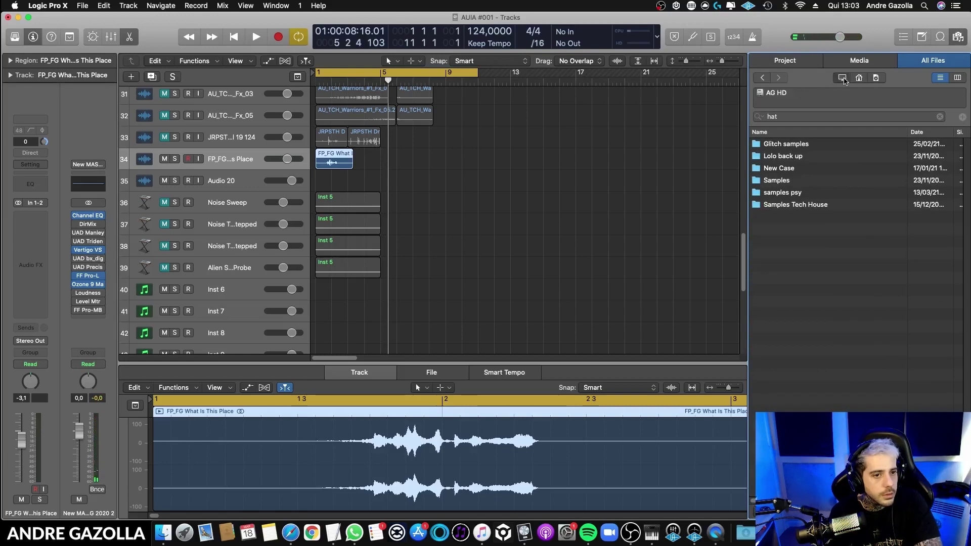
click(842, 78)
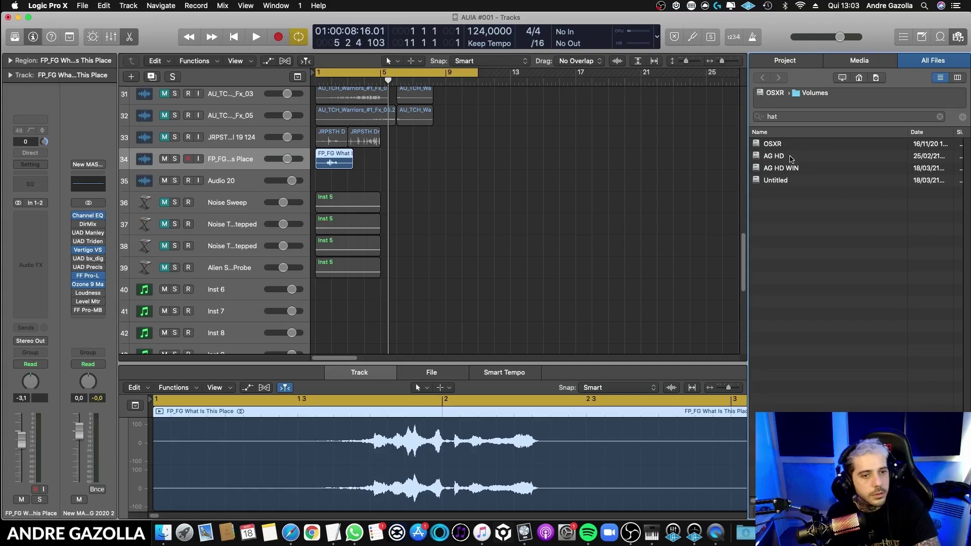
double_click(792, 147)
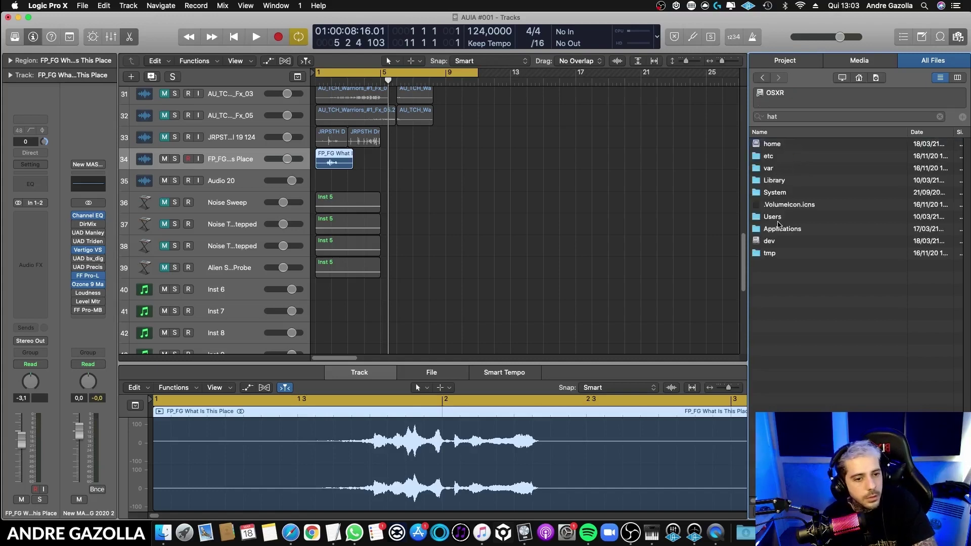
double_click(774, 217)
double_click(788, 145)
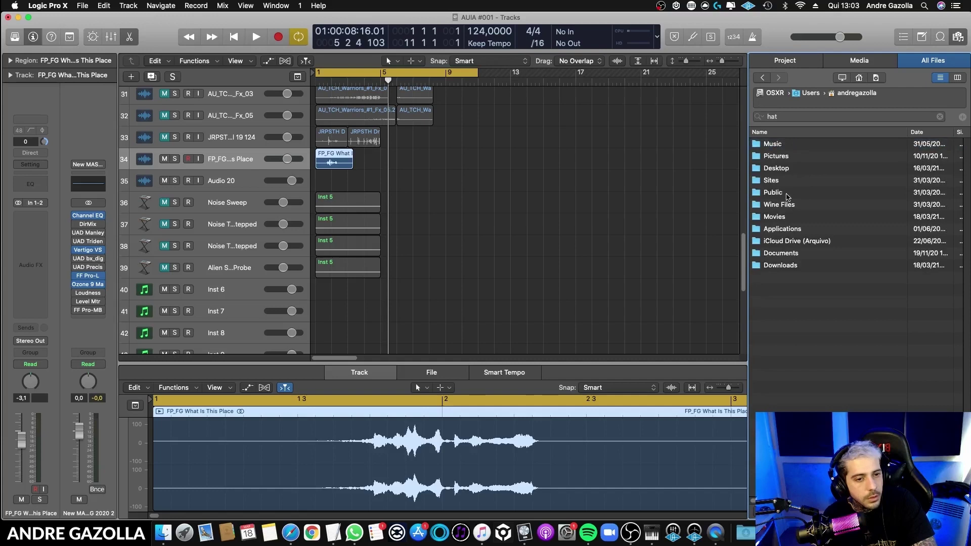
double_click(789, 145)
double_click(788, 206)
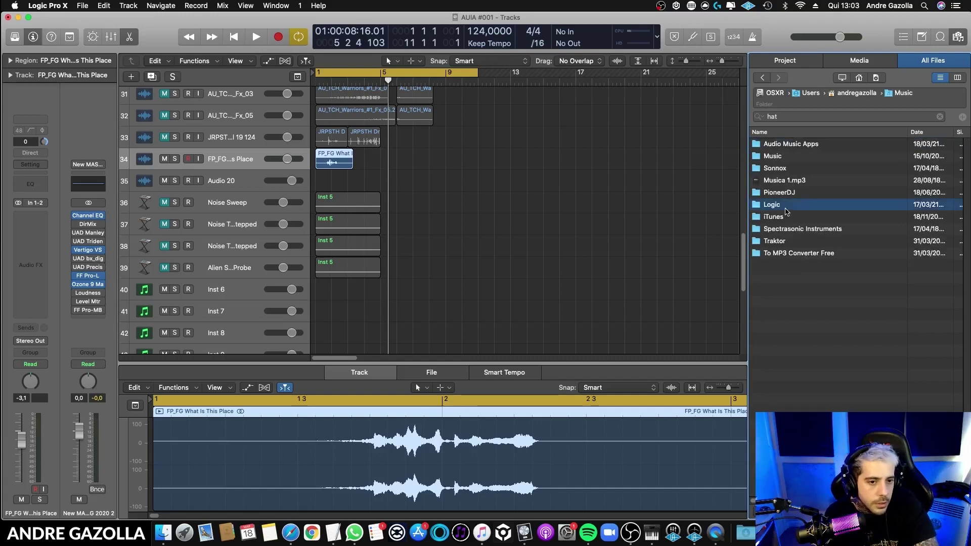
scroll(782, 247, down, 10)
scroll(792, 243, up, 10)
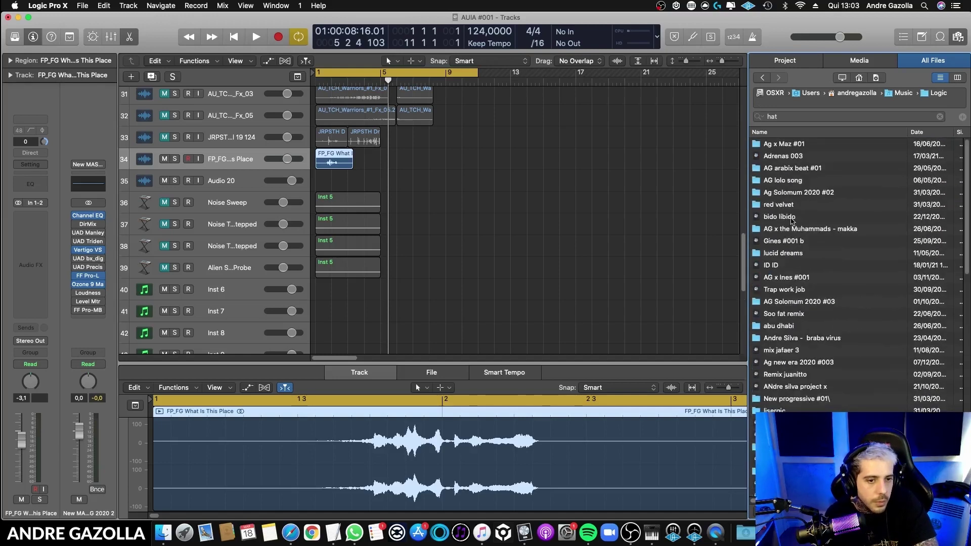
key(Return)
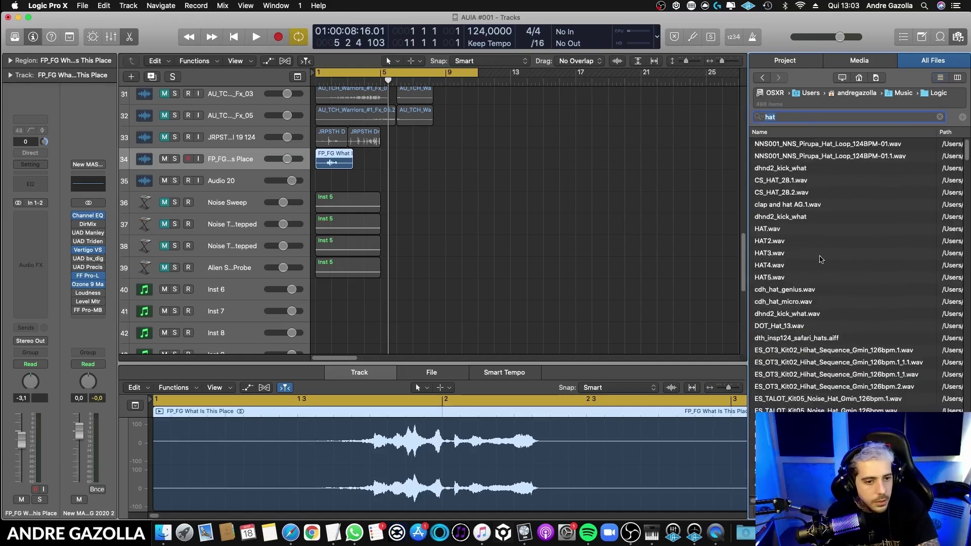
- Audition the ES_OT3_Kit02 hi-hat sequences and place ES_TALOT_Kit05_Noise_Hat_Gmin_126bpm.wav on track 32 at about bar 9
click(851, 349)
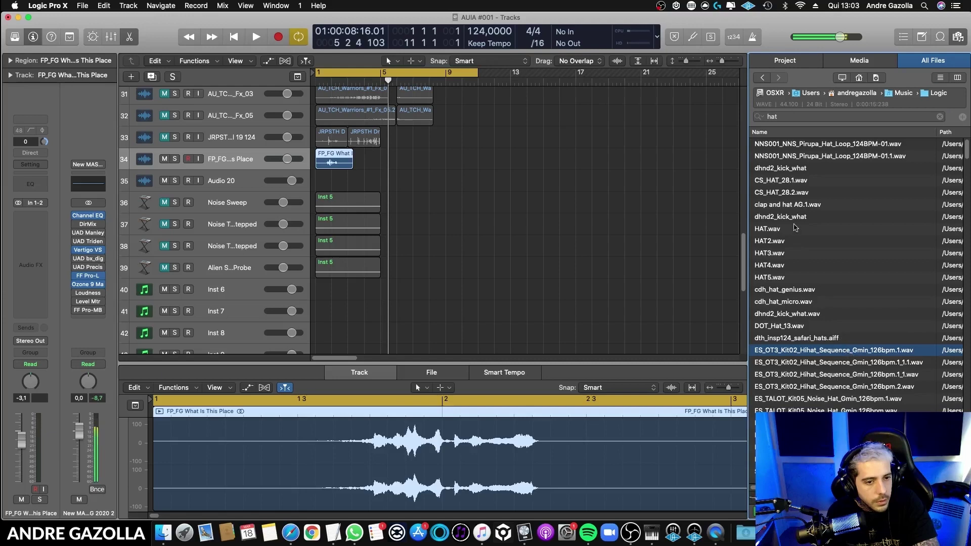
click(854, 387)
click(844, 285)
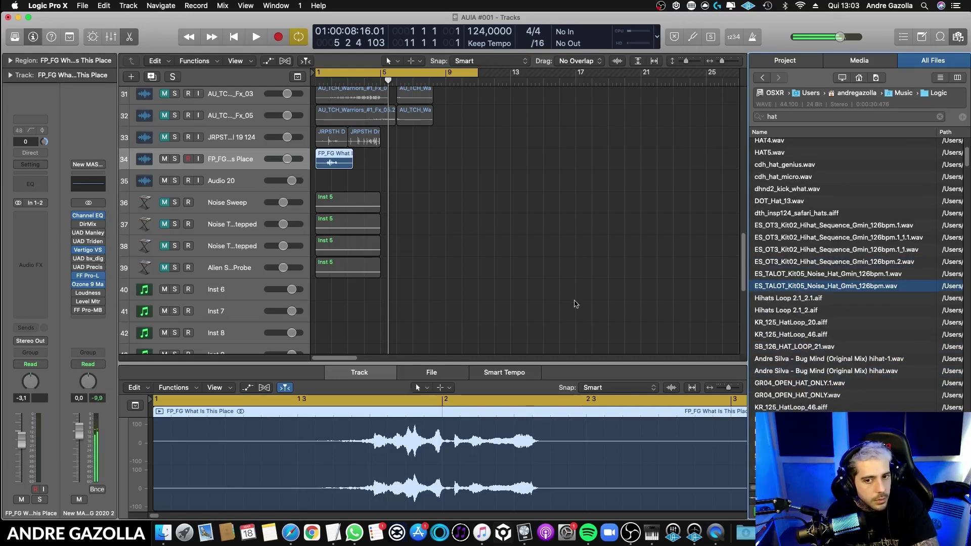
scroll(643, 259, up, 4)
drag(820, 284, 444, 209)
- Audition Hihats Loop 2.1_2, RK_DMT2_HiHat_Loop_07, SB_DSOB_122_HAT_LOOP_12 and THG_Cherub rock_1_122_Hats
click(817, 310)
scroll(834, 349, down, 2)
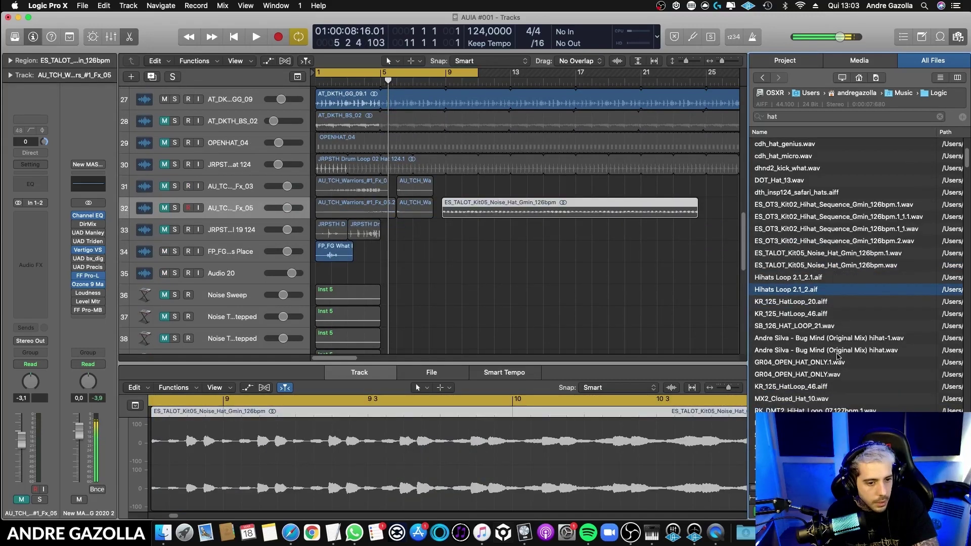
click(825, 363)
scroll(830, 365, down, 4)
click(837, 361)
scroll(838, 367, down, 1)
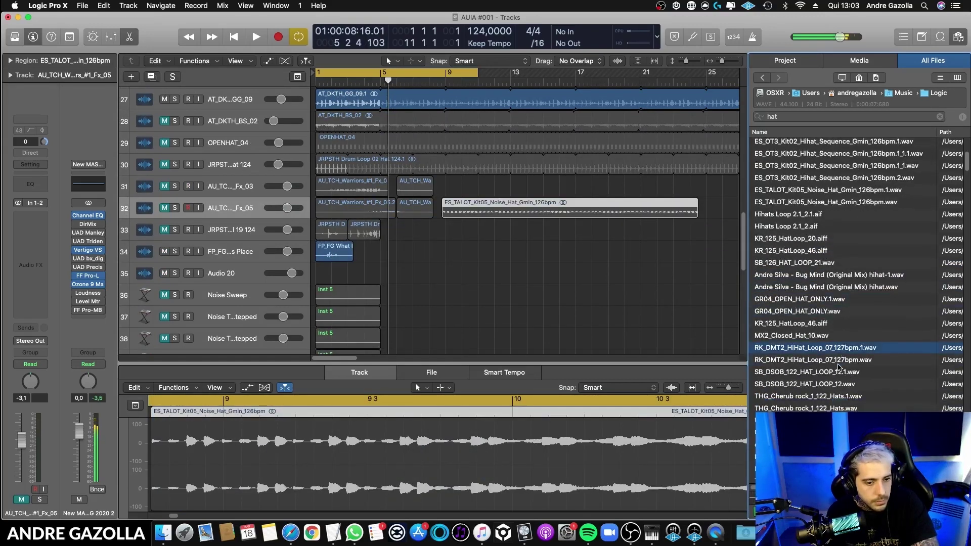
click(837, 372)
scroll(836, 373, down, 8)
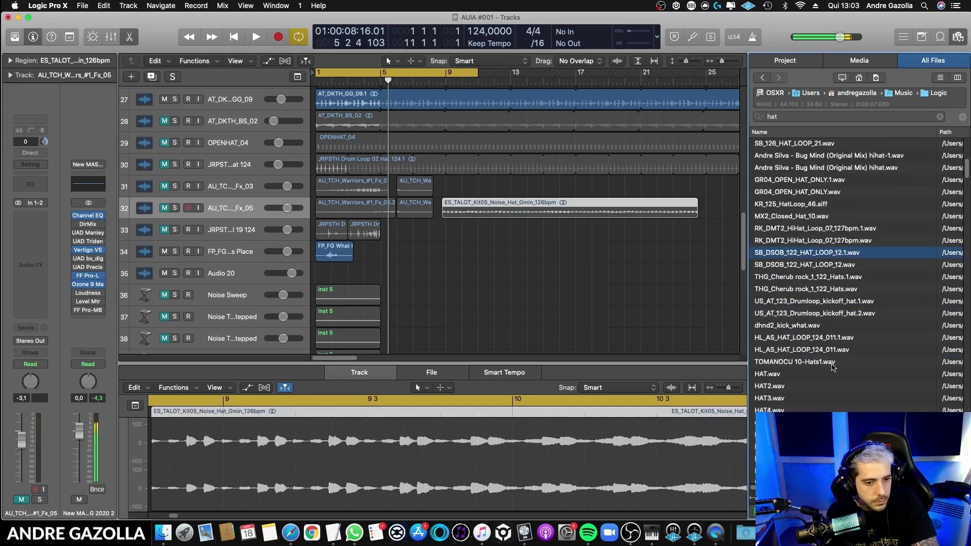
click(813, 278)
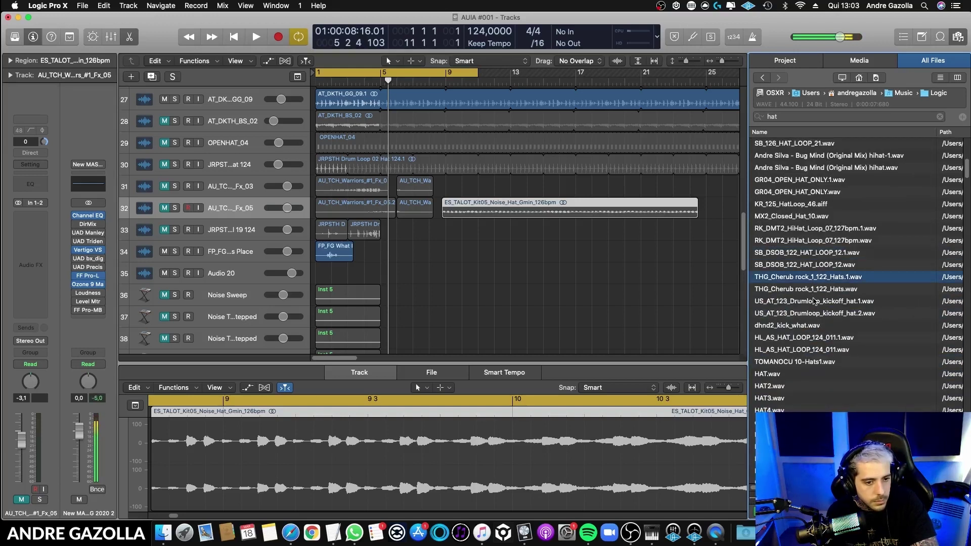
- Place US_AT_123_Drumloop_kickoff_hat.2.wav on audio track 35 at bar 1 and time-stretch the region to two bars
click(814, 301)
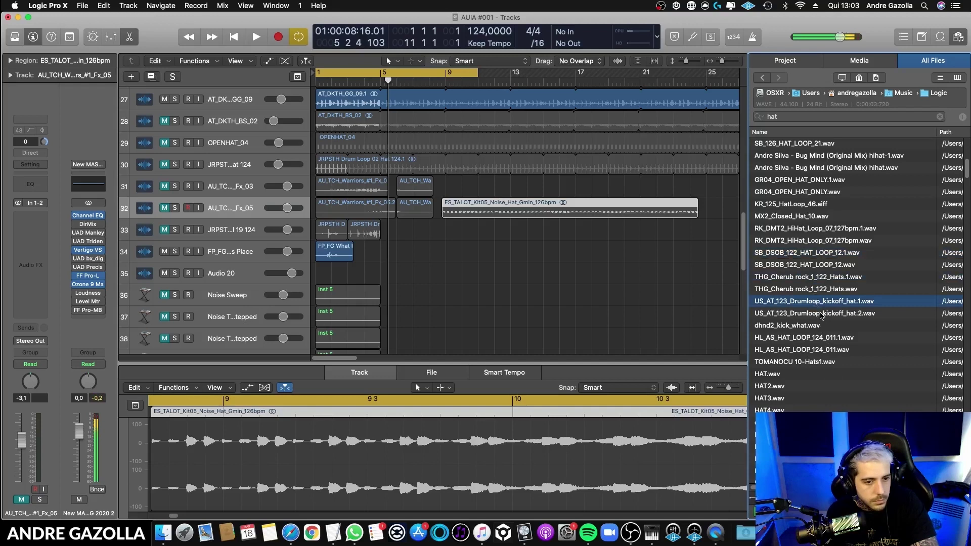
click(821, 314)
drag(818, 316, 334, 278)
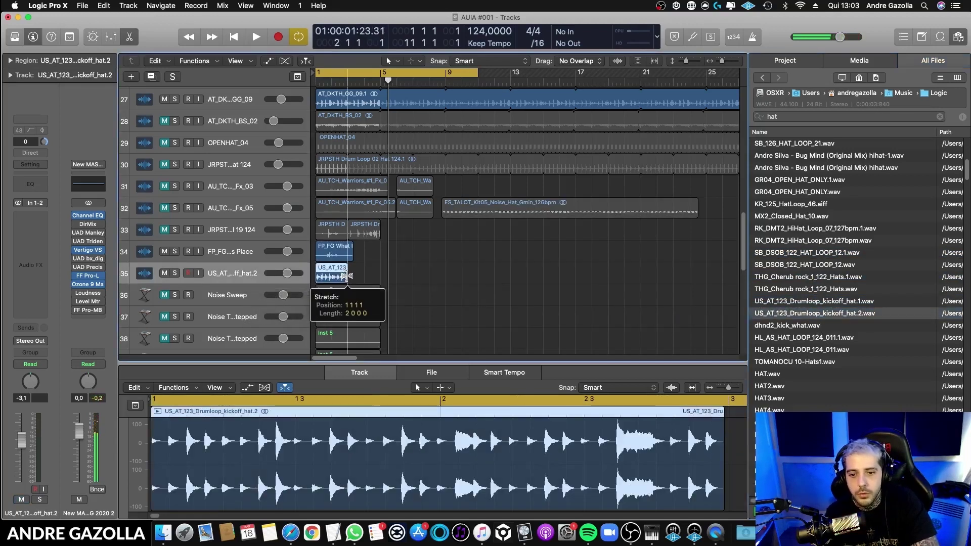
- Mute the tracks from Deep V...he Veil up to Ag Arp #03 and play the arrangement from the start
click(334, 250)
scroll(320, 194, down, 4)
scroll(320, 195, up, 18)
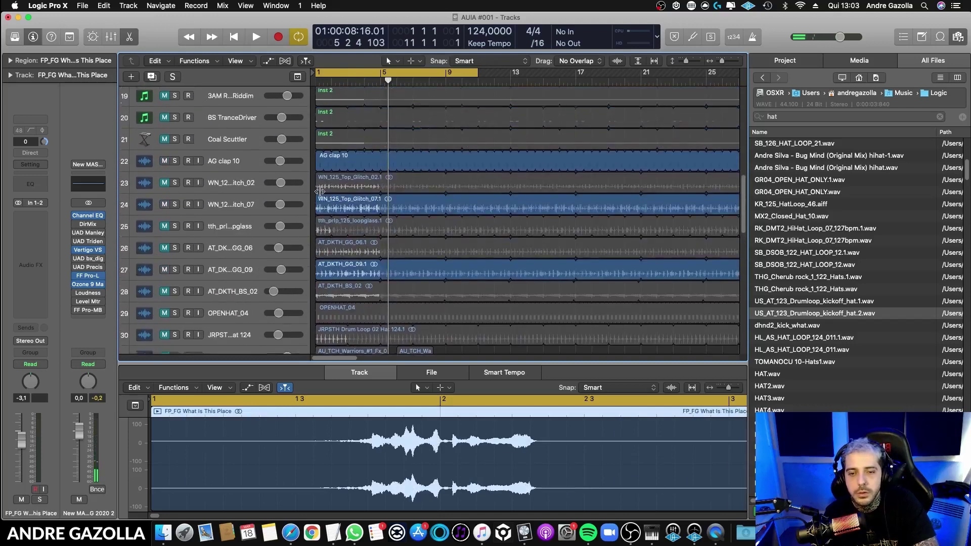
drag(164, 263, 164, 221)
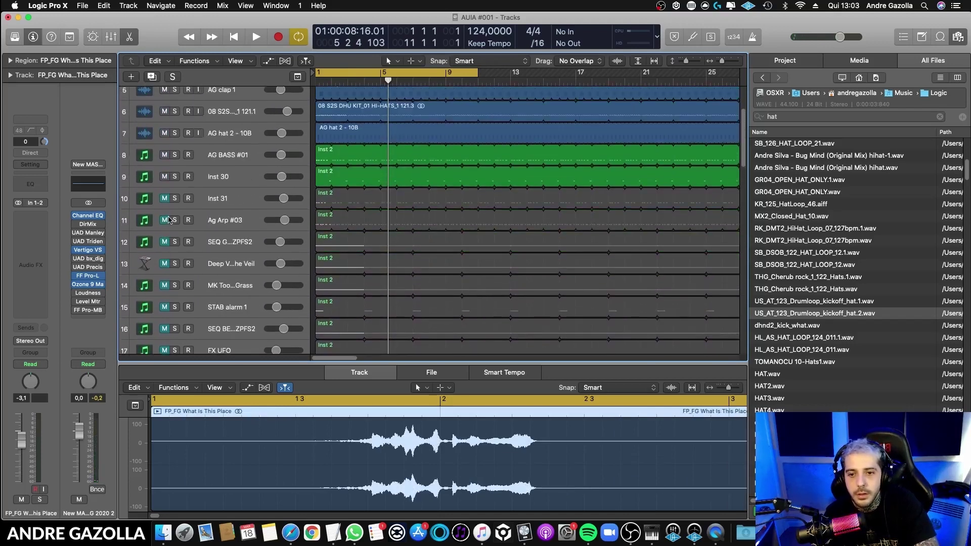
key(Return)
key(space)
scroll(433, 260, down, 13)
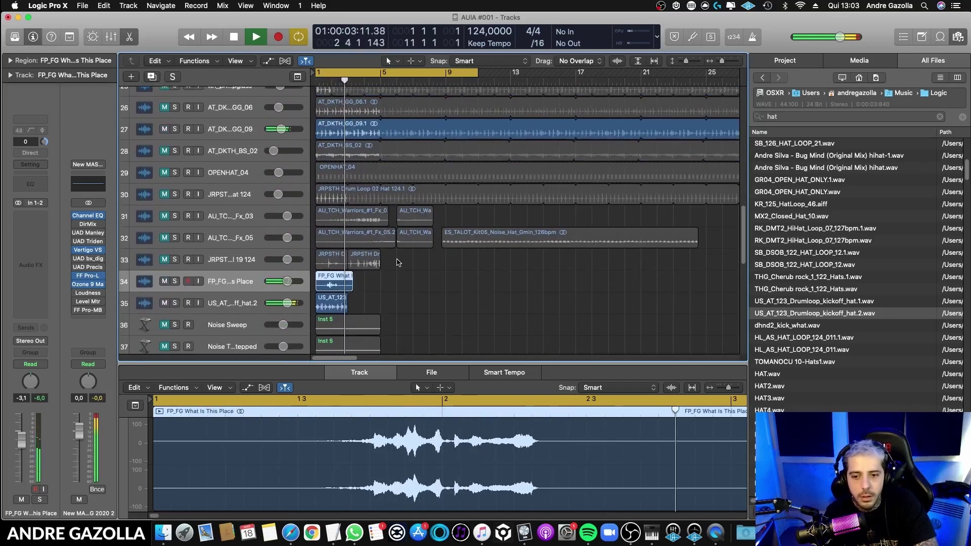
key(space)
- Loop the US_AT_123_Drumloop_kickoff_hat region on track 35 and lower the track's volume to -8.4 dB
click(335, 307)
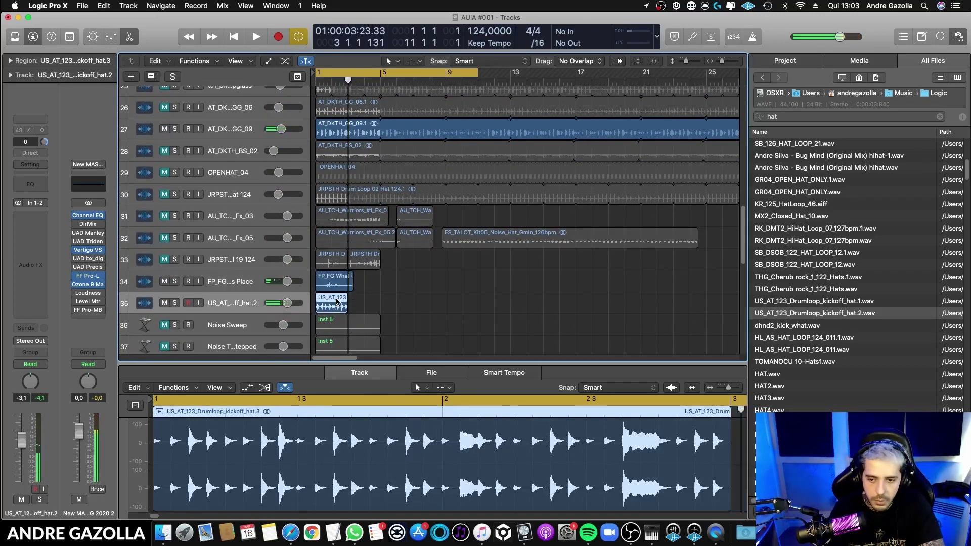
key(l)
drag(22, 440, 23, 445)
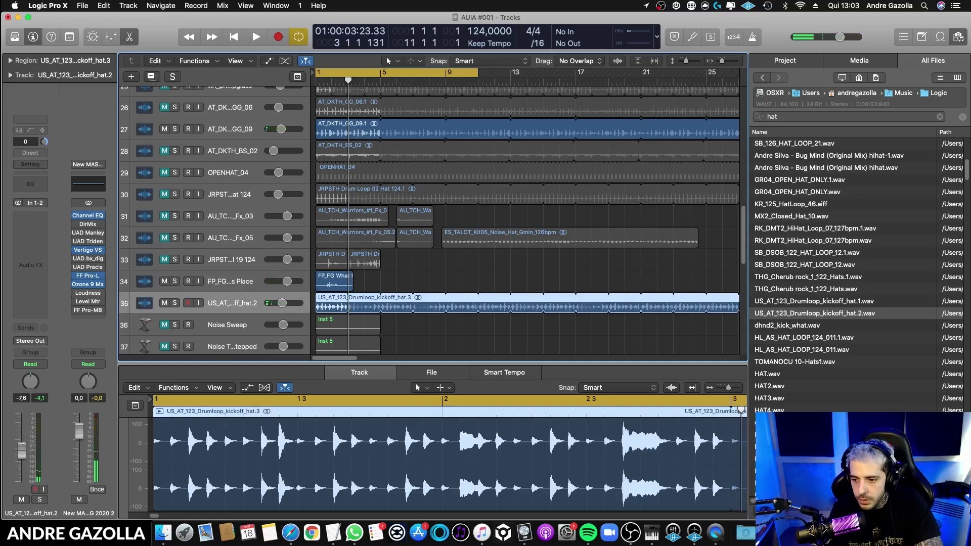
- Mute the FP_FG What Is This Place track and compare playback with the looped hat track muted and unmuted
key(space)
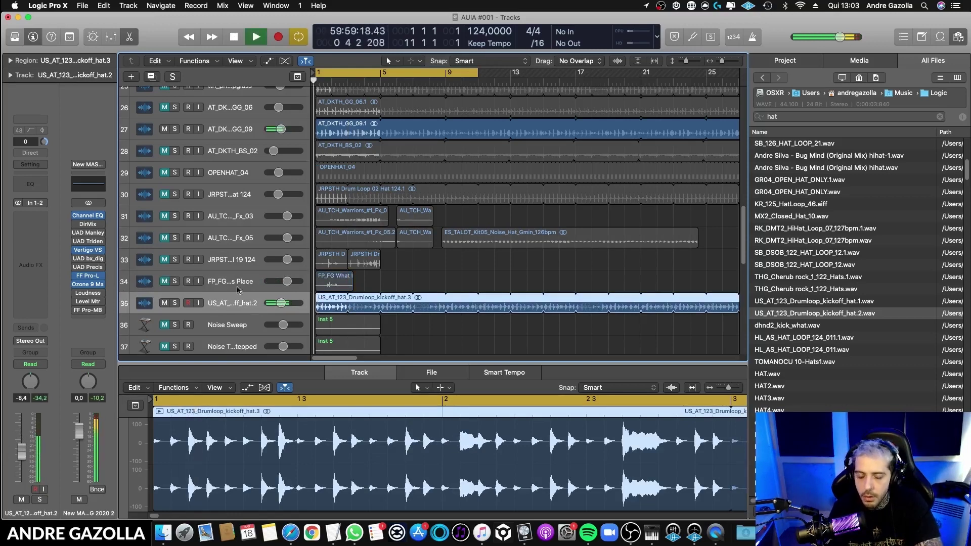
click(165, 303)
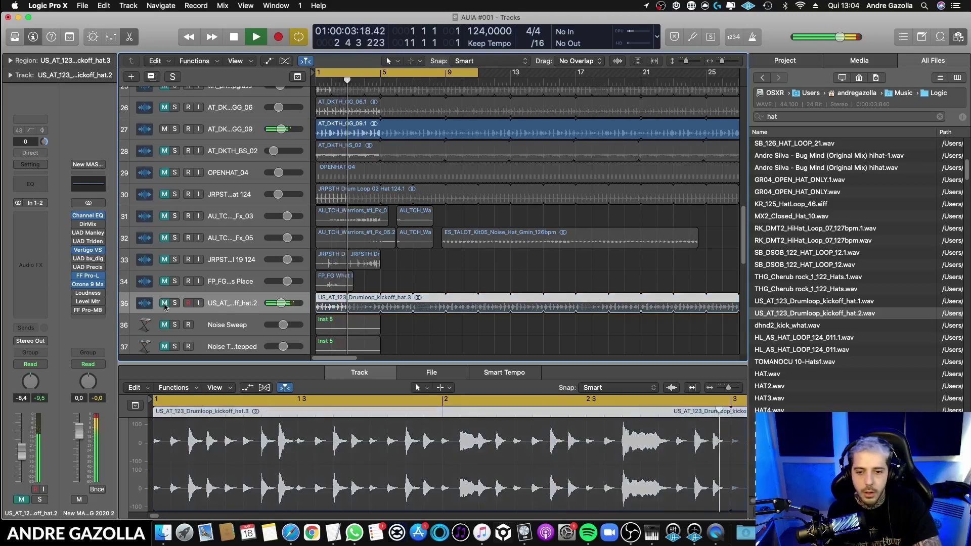
click(164, 304)
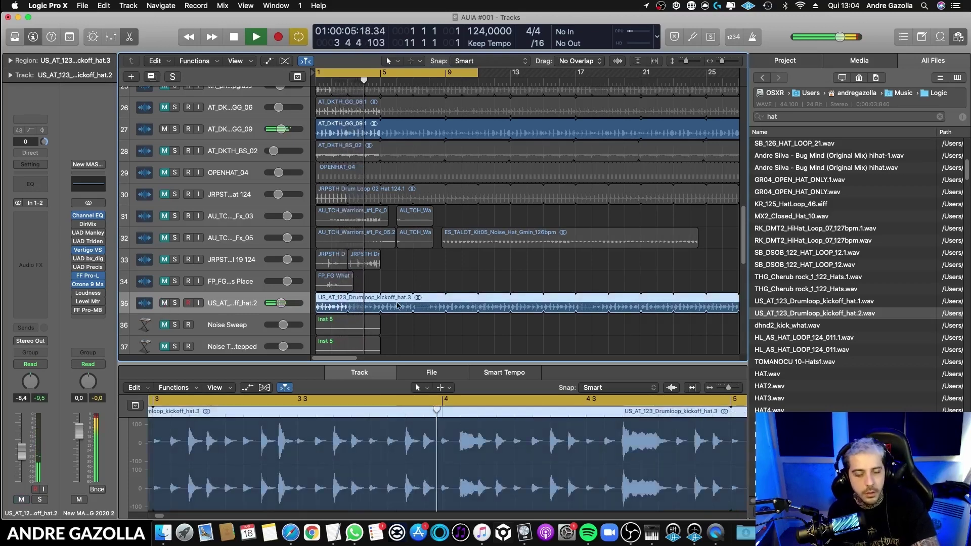
- Stop playback, rename the 10 - 11A track as Kick and color its region dark indigo
scroll(422, 291, down, 3)
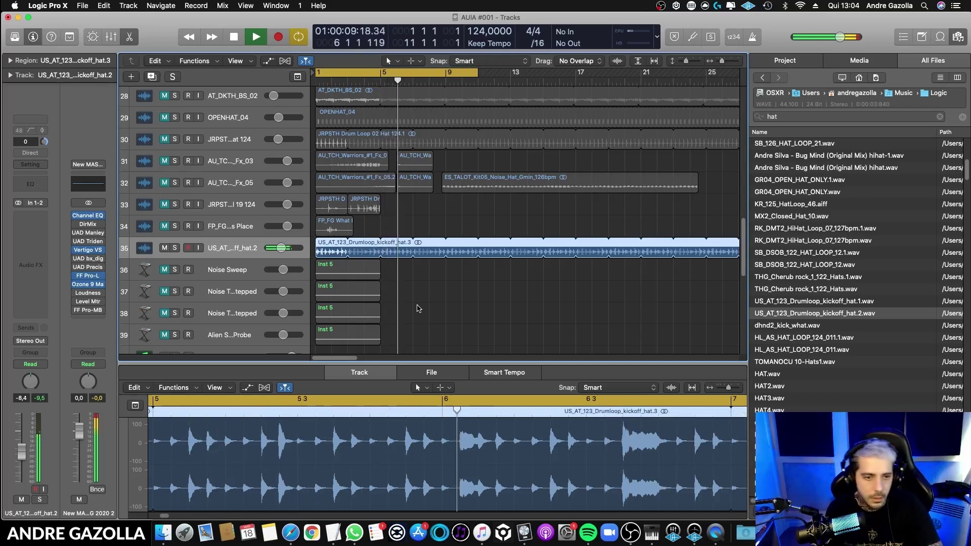
key(space)
scroll(417, 304, up, 15)
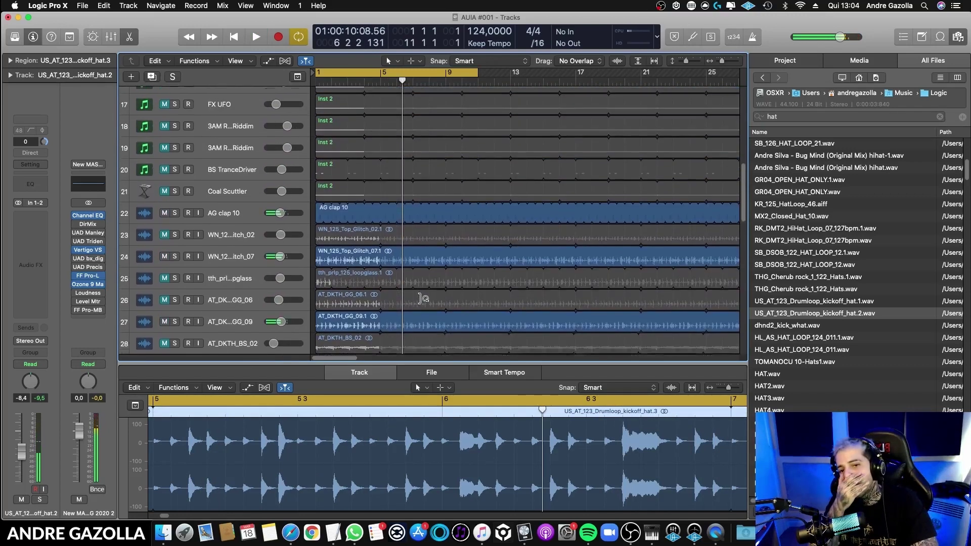
scroll(420, 295, up, 3)
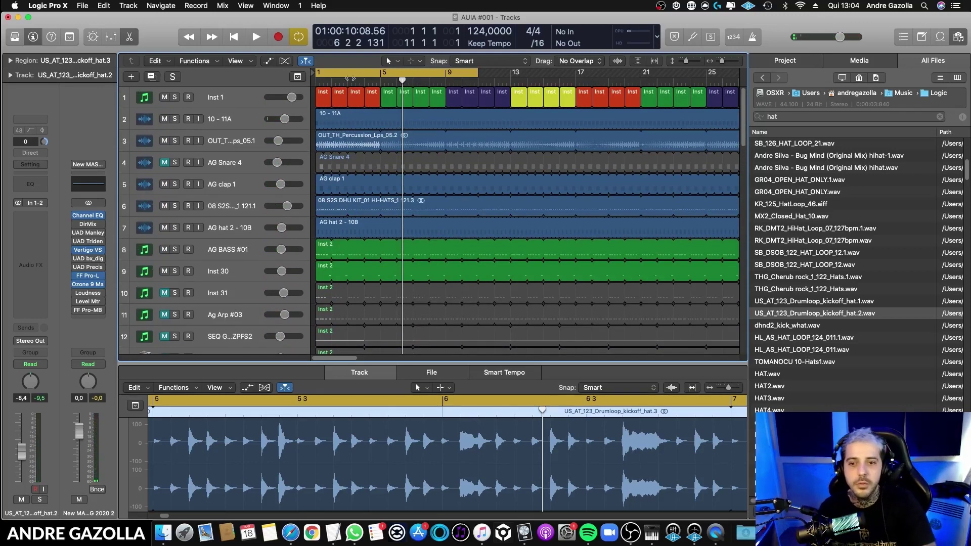
click(396, 80)
click(239, 120)
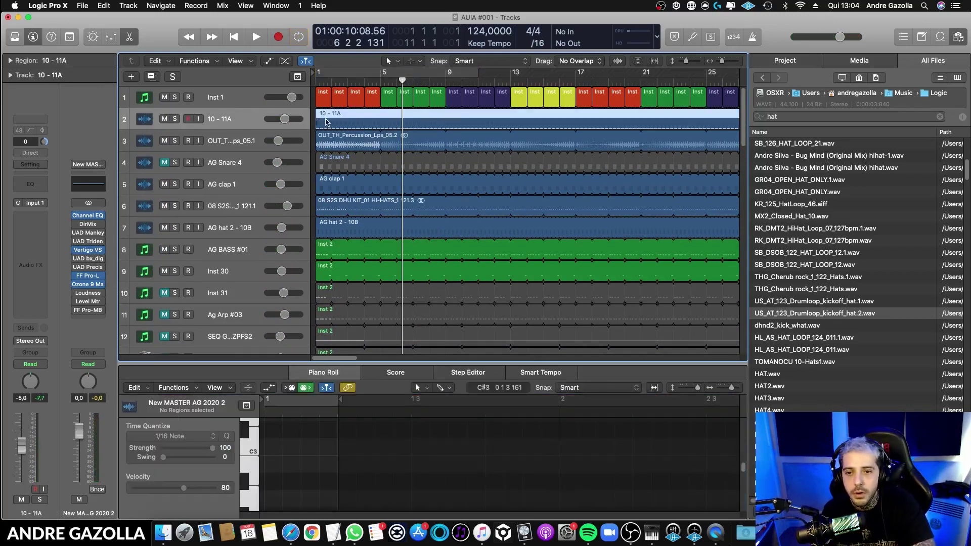
double_click(219, 120)
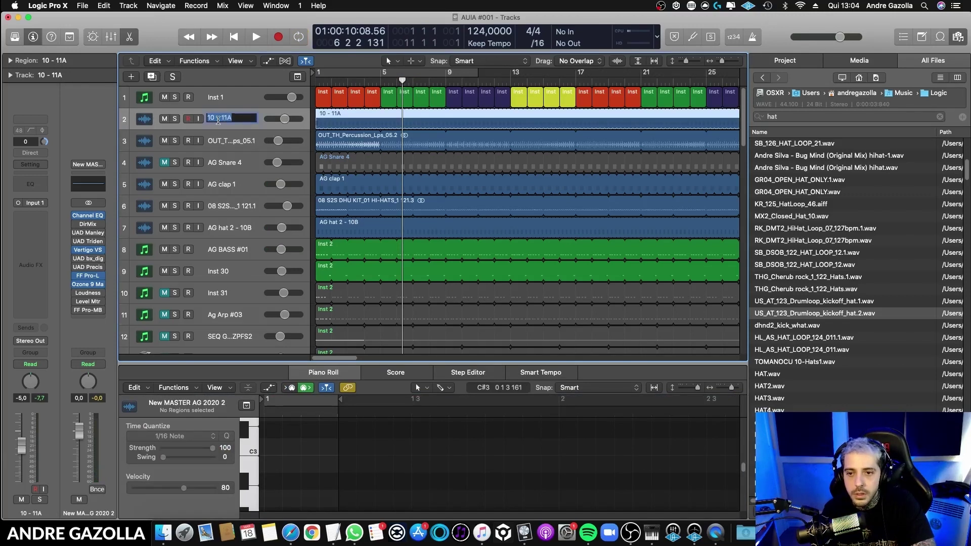
key(Return)
key(alt+c)
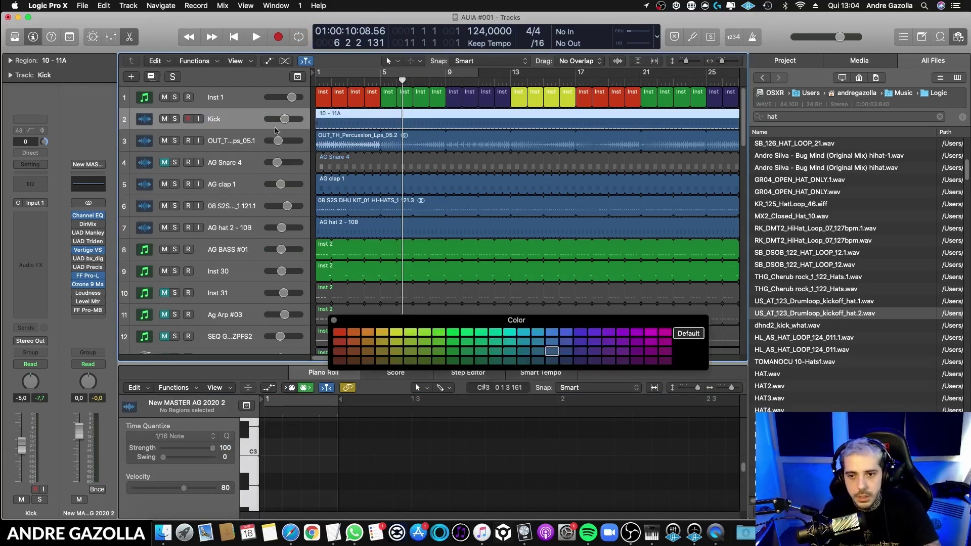
click(579, 361)
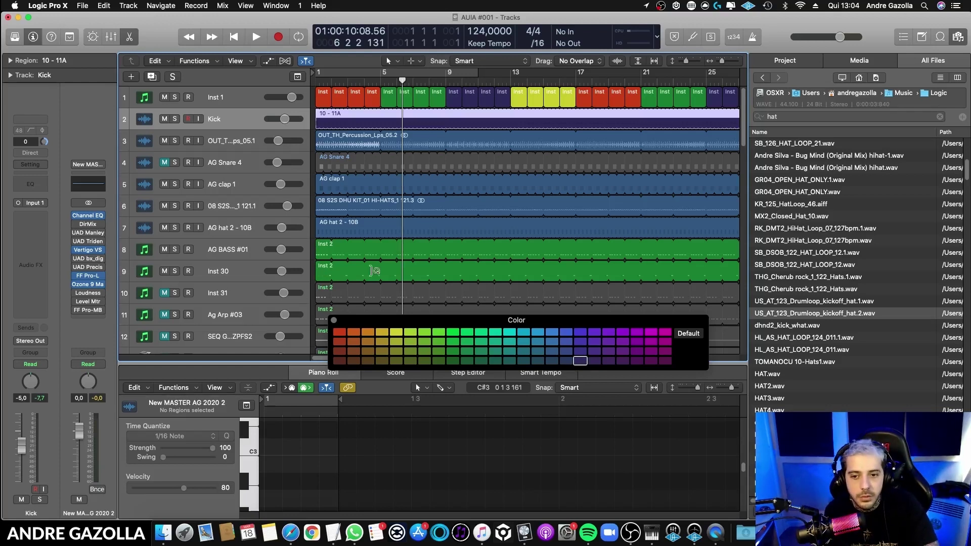
- Solo the AG BASS #01 track and play it from bar 1 with the cycle range on
click(242, 248)
click(175, 250)
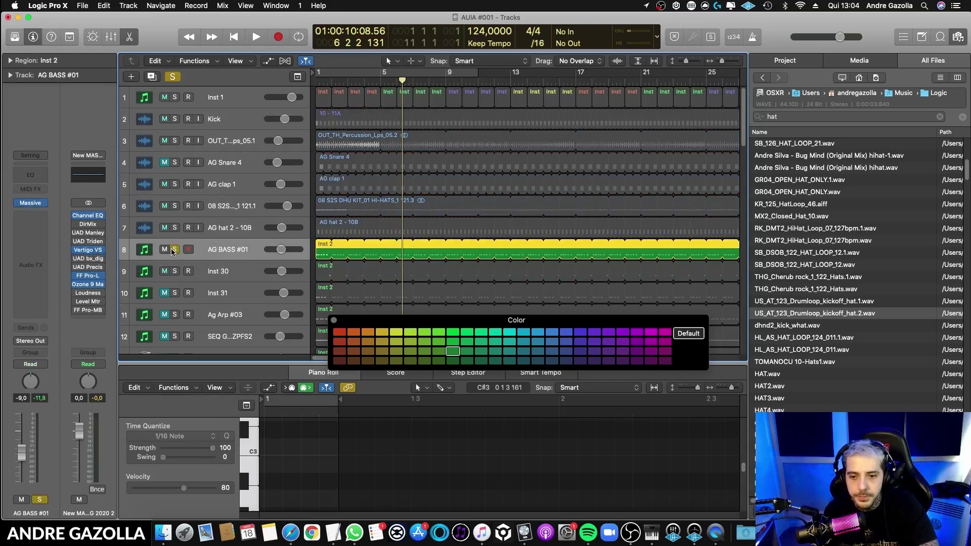
key(space)
click(433, 70)
key(space)
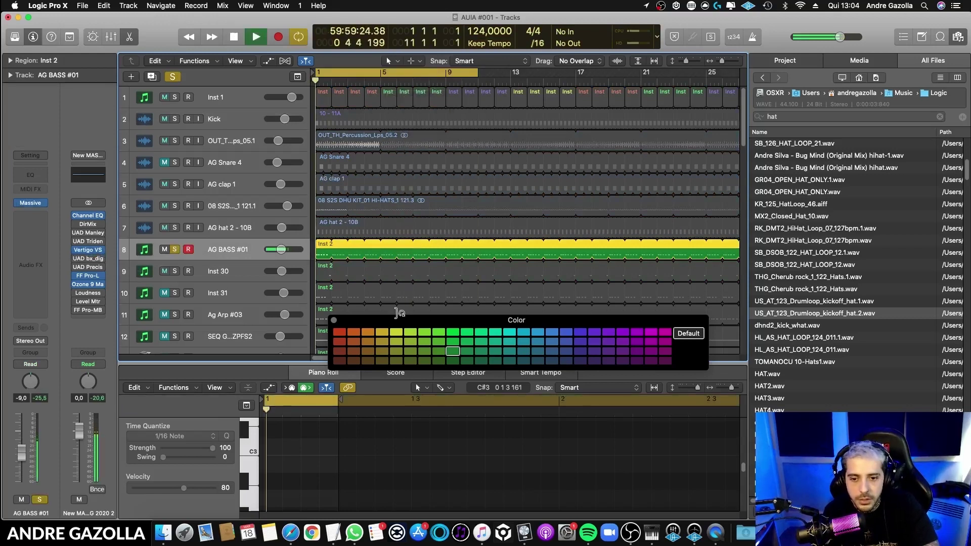
- Color the AG BASS #01 region dark indigo and move its track directly below Kick, with solo cleared
key(alt+c)
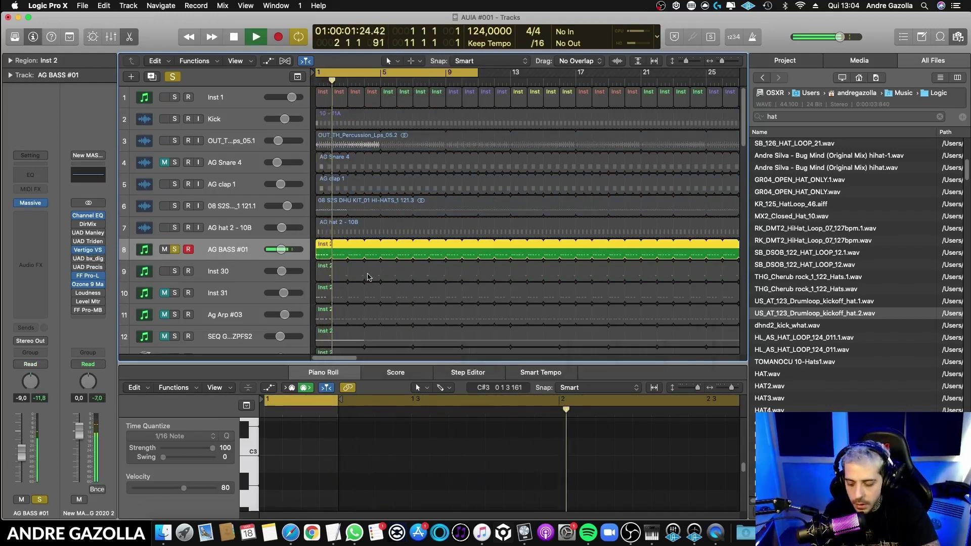
key(alt+c)
key(space)
click(580, 361)
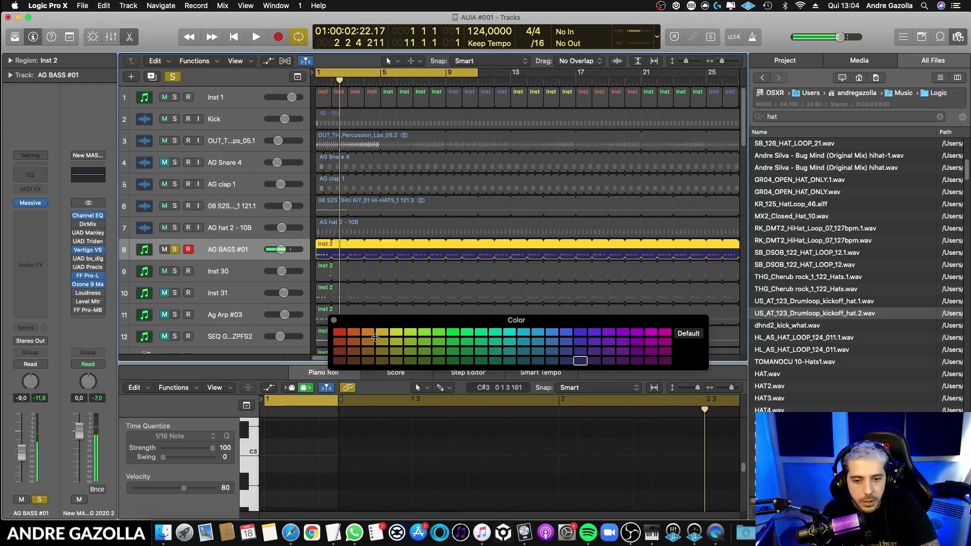
click(335, 322)
drag(222, 250, 215, 138)
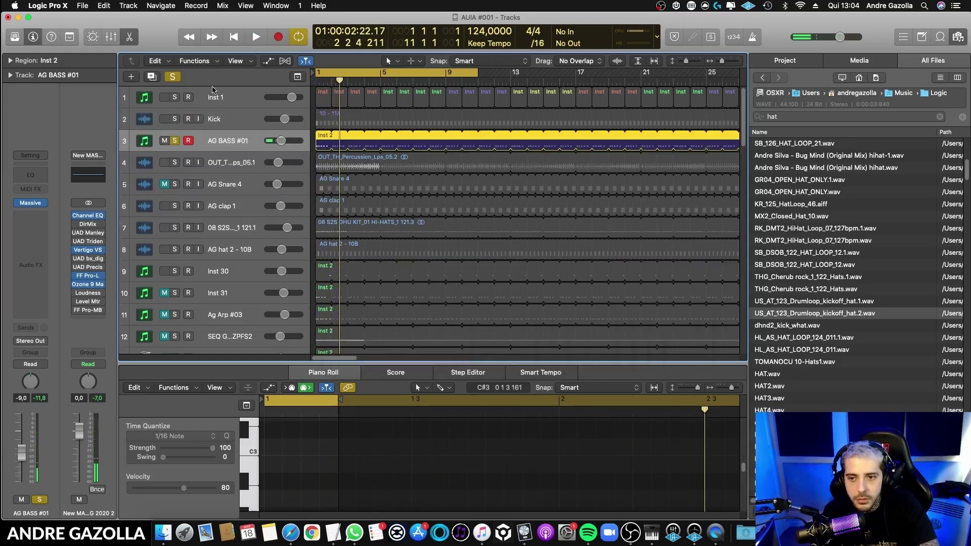
click(177, 79)
- Solo the OUT_TH_Percussion_Lps_05.1 track briefly to hear what it contains
click(217, 163)
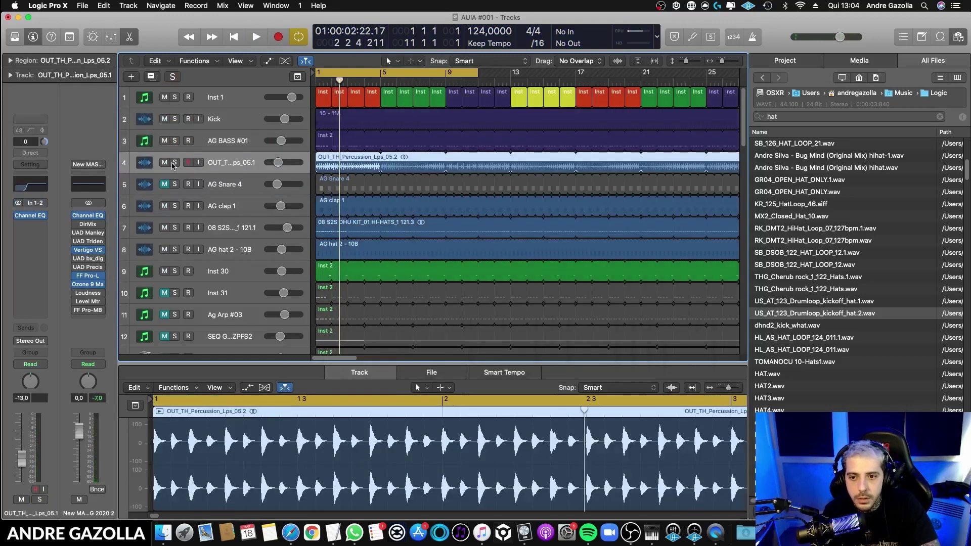
key(s)
key(space)
key(space)
key(s)
- Rename the OUT_TH_Percussion_Lps_05.1 track as HH and color its region yellow
double_click(222, 162)
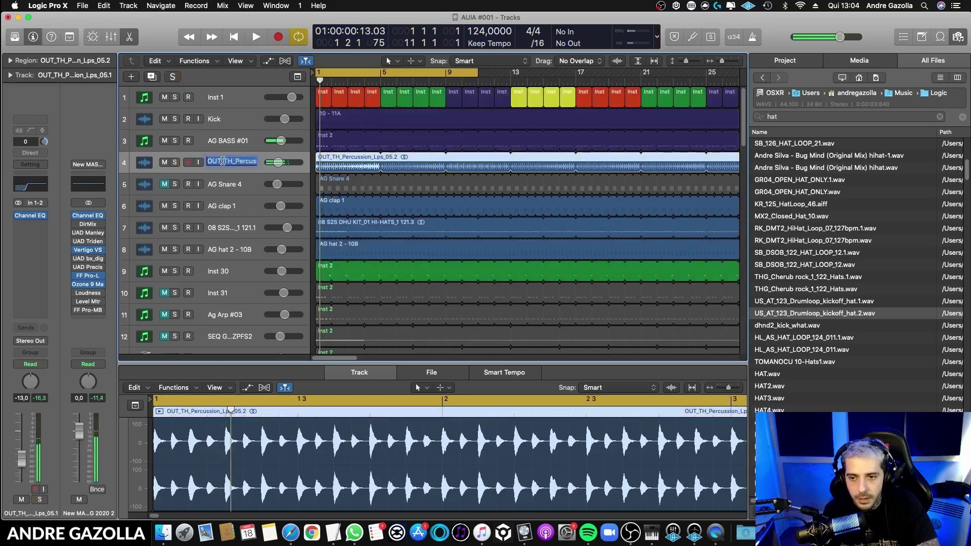
text(HH)
key(Return)
key(alt+c)
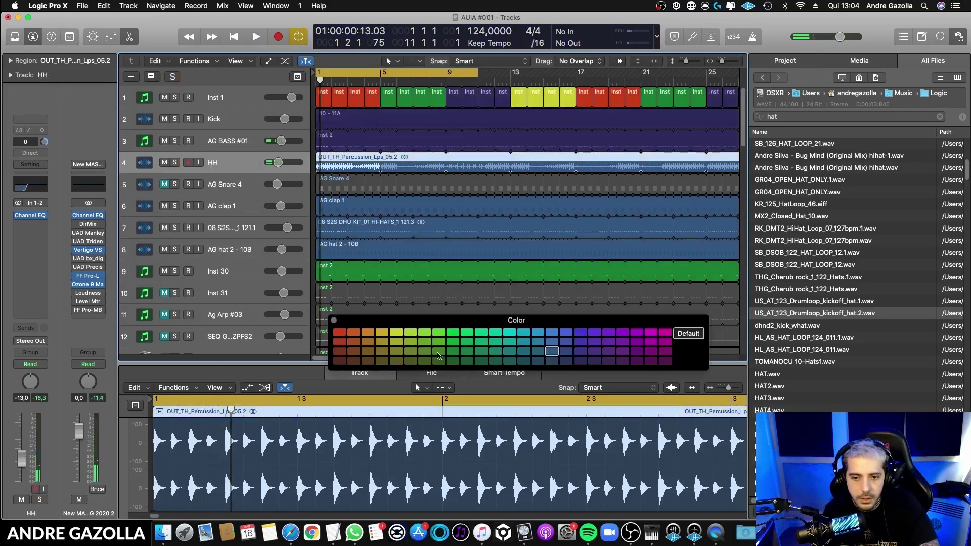
click(400, 334)
click(334, 321)
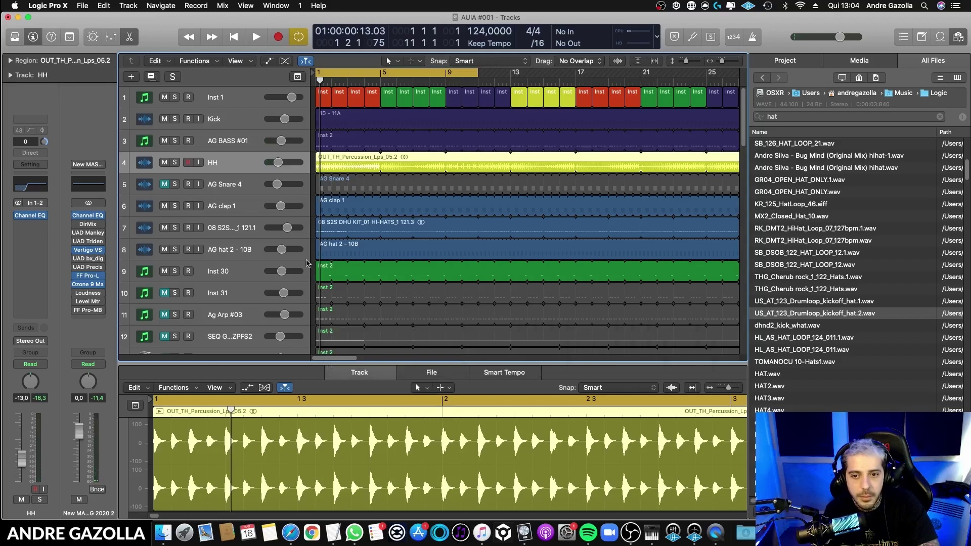
- Color the AG clap 1 region yellow and move its track above AG Snare 4
click(242, 184)
click(236, 211)
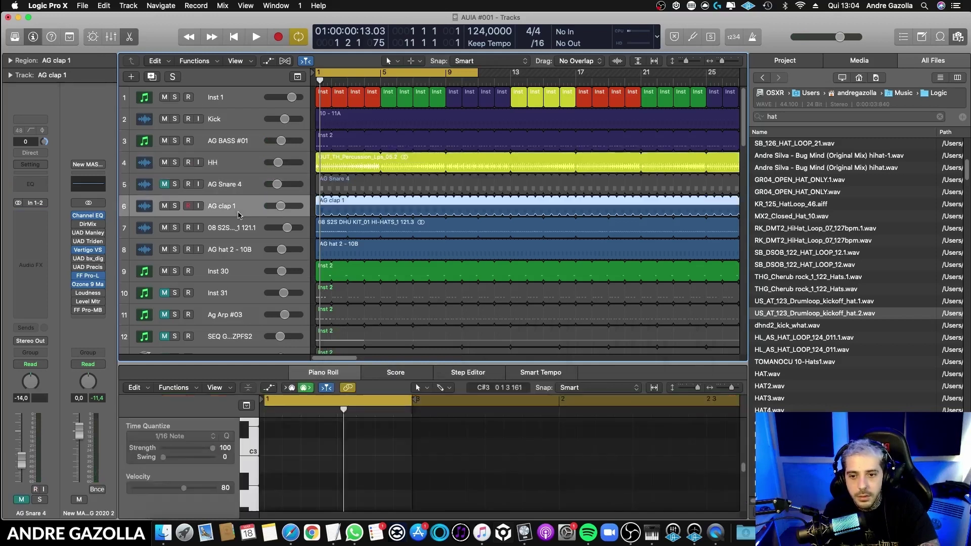
click(246, 251)
click(231, 207)
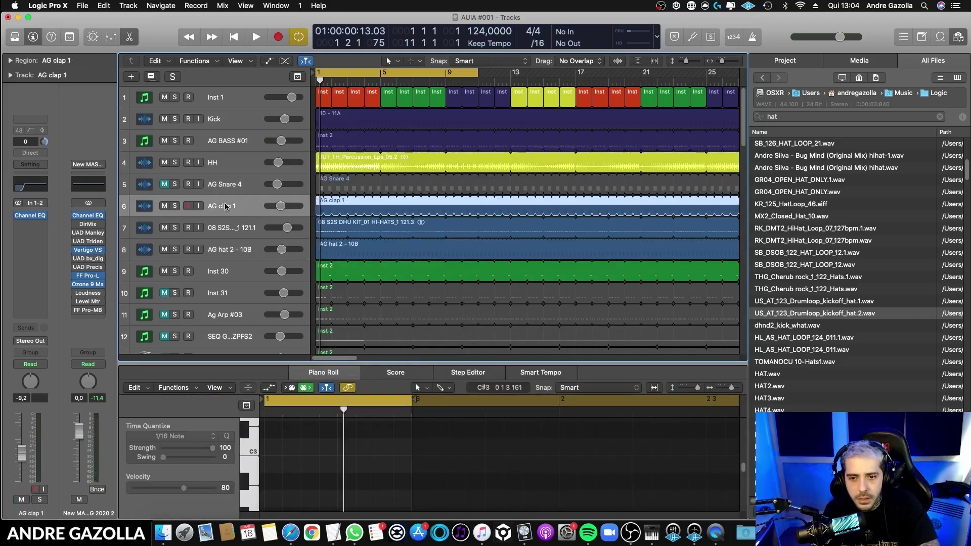
key(alt+c)
click(394, 332)
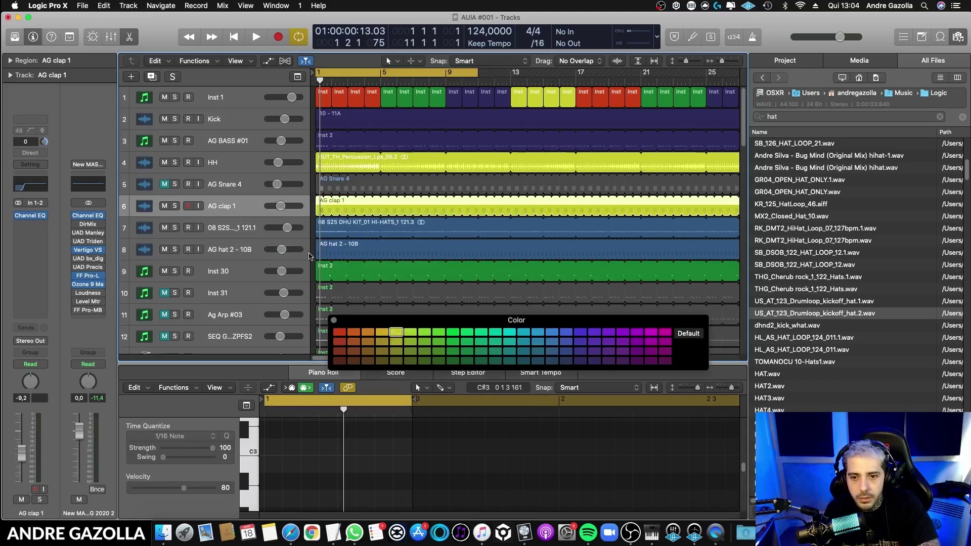
drag(250, 205, 257, 184)
- Audition the 08 S2S DHU KIT_01 HI-HATS track in solo and rename it as shaker
click(247, 230)
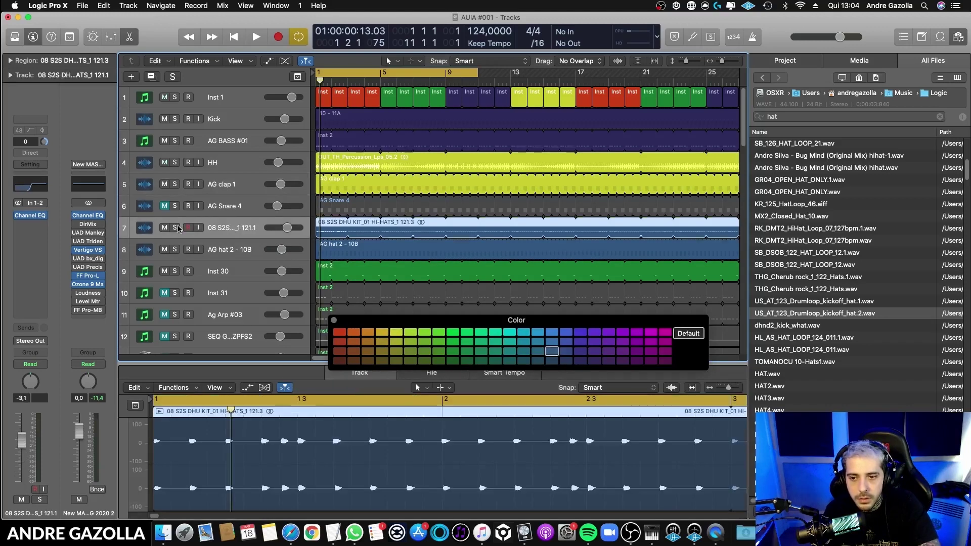
click(175, 228)
key(space)
click(175, 228)
double_click(222, 228)
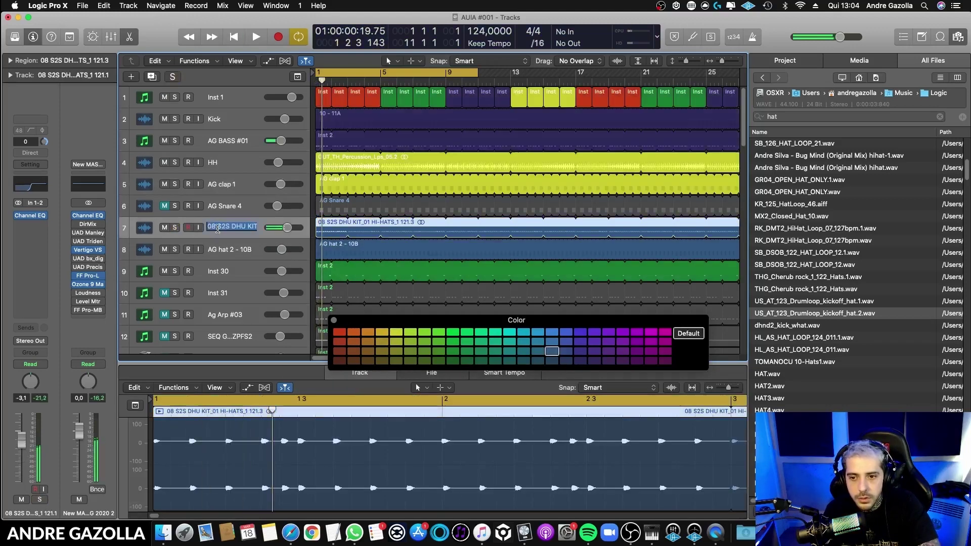
text(shaker)
key(Return)
- Color the shaker track's region yellow and move the track above AG Snare 4
key(alt+c)
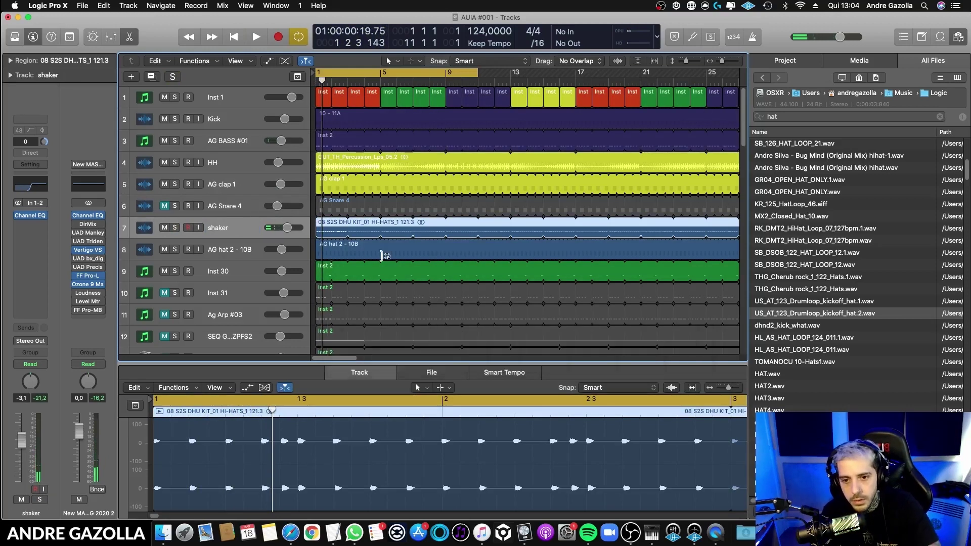
key(alt+c)
click(394, 332)
click(334, 321)
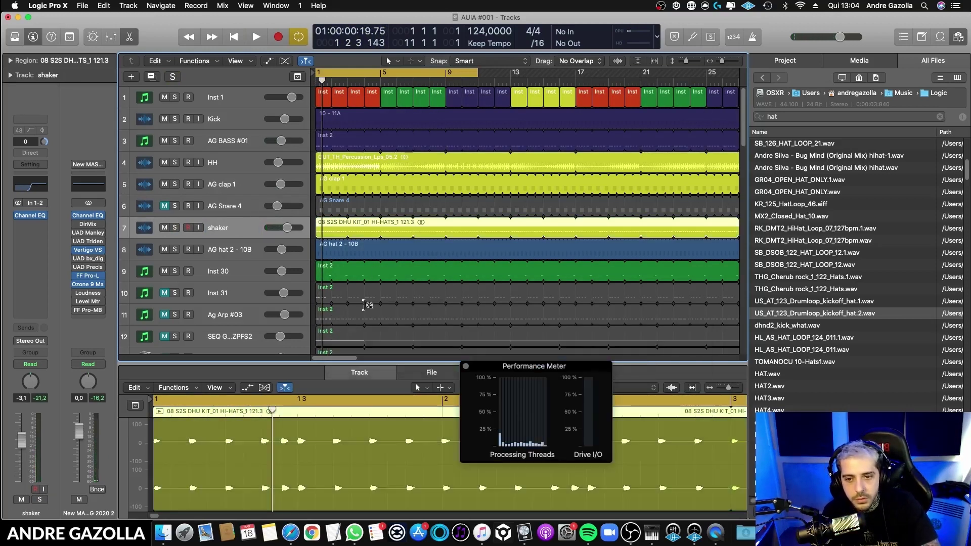
click(466, 366)
drag(240, 228, 240, 207)
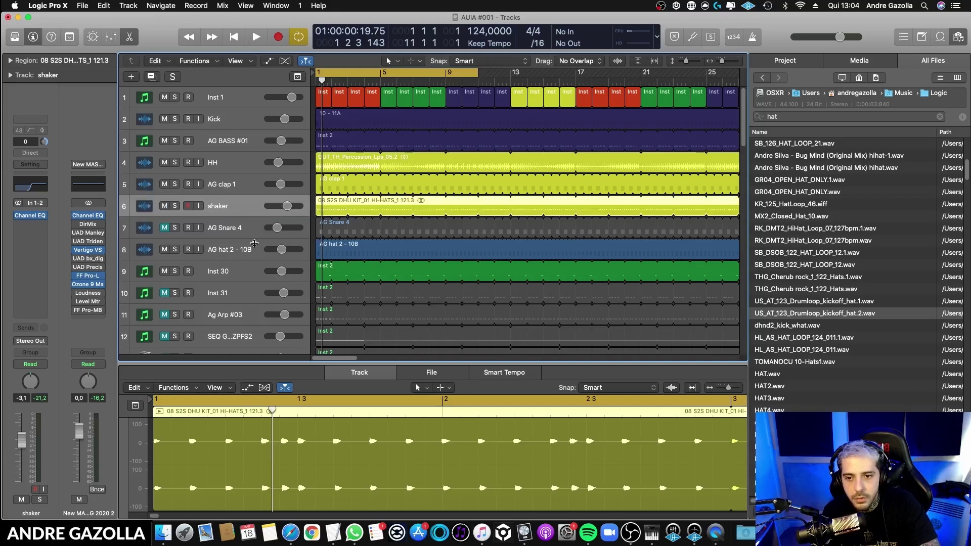
- Rename the AG hat 2 - 10B track as hat
click(204, 249)
double_click(235, 250)
text(hat)
key(Return)
- Color the hat track's region yellow and move the track above AG Snare 4
key(alt+c)
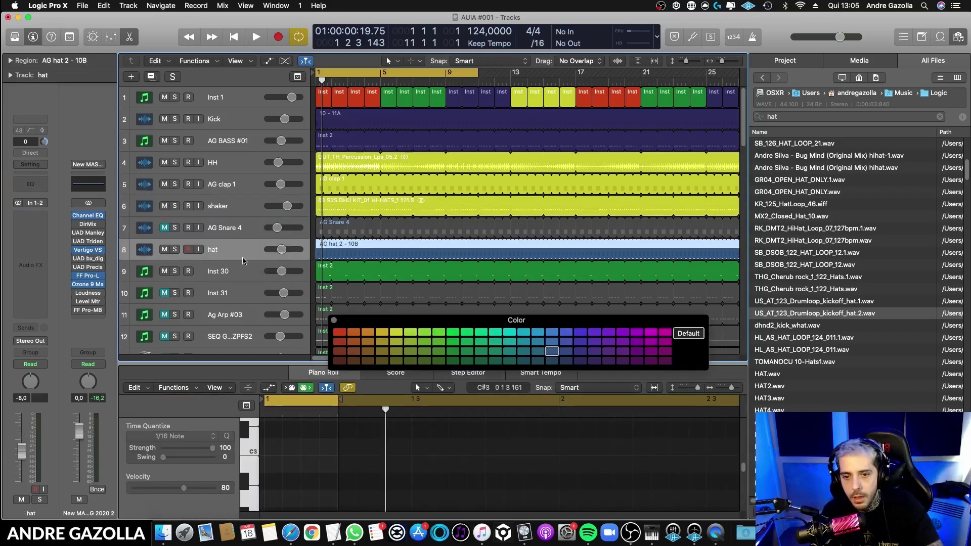
click(410, 332)
click(389, 332)
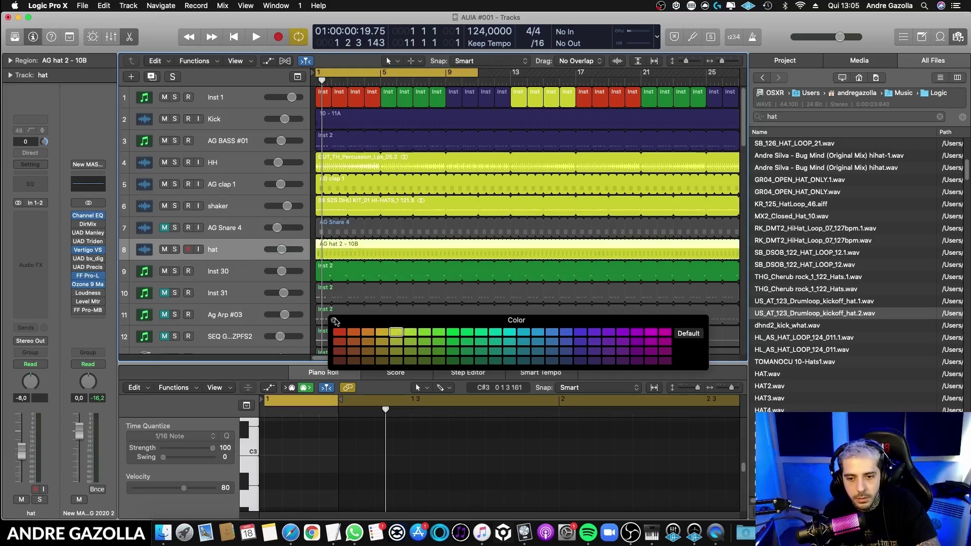
click(334, 320)
drag(253, 255, 249, 238)
- Rename the Inst 30 track as bass 2
click(245, 274)
double_click(230, 278)
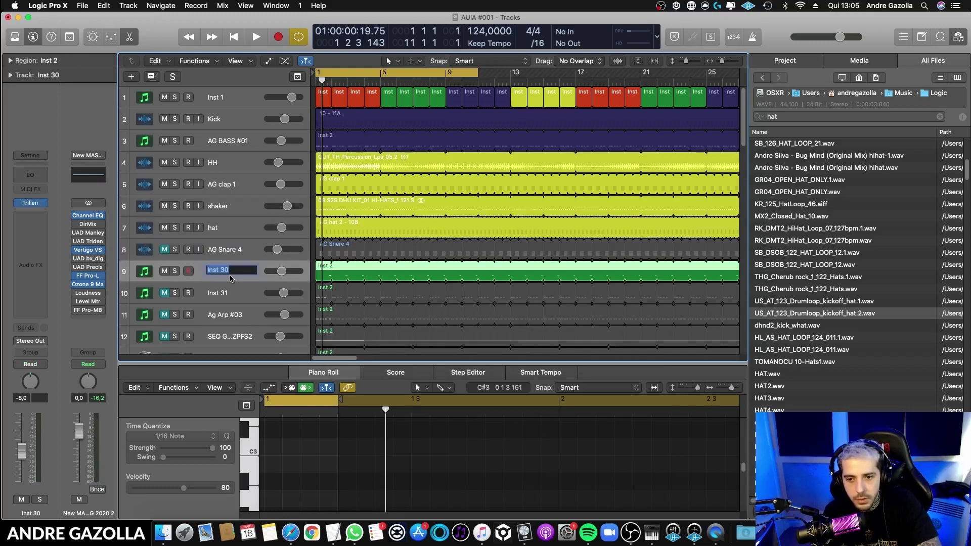
key(Return)
- Color the bass 2 region dark indigo and move its track directly below AG BASS #01
key(alt+c)
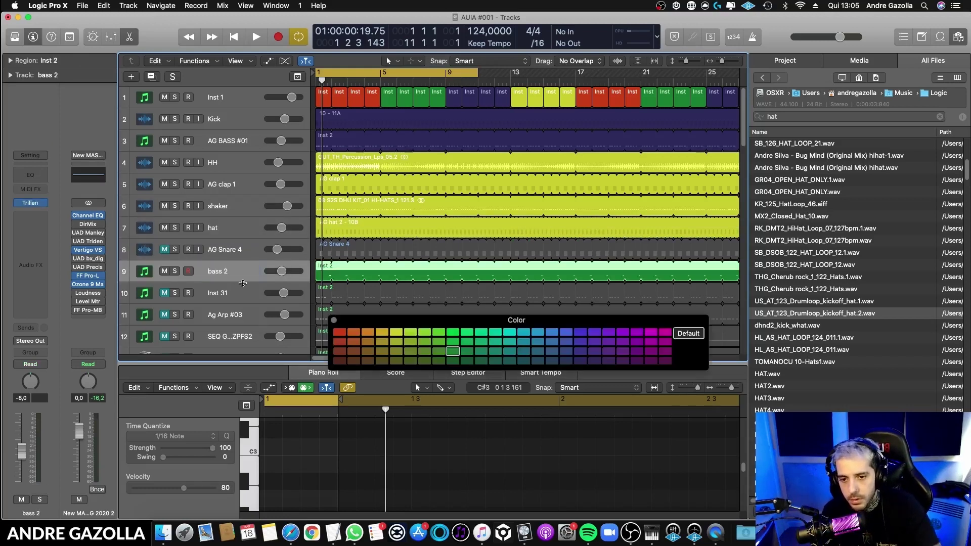
click(580, 361)
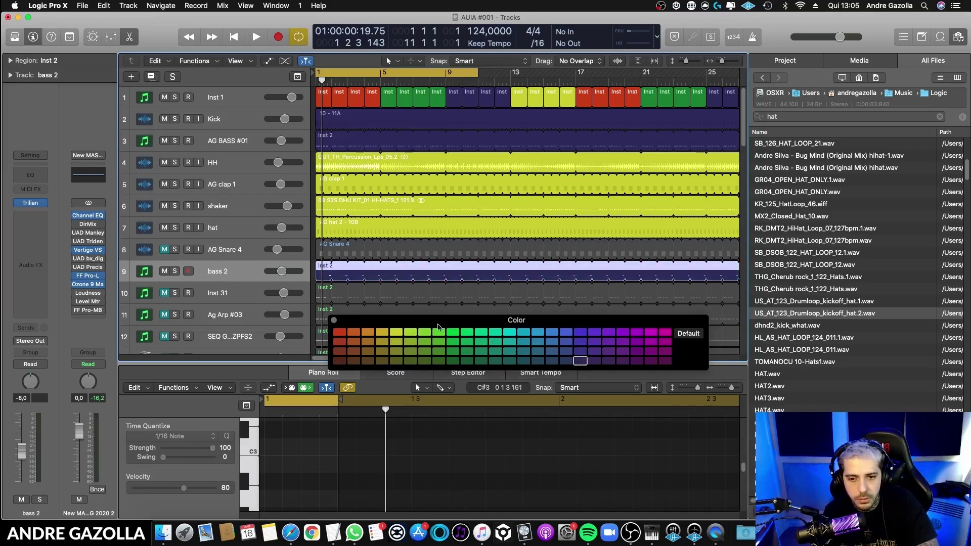
click(334, 320)
drag(235, 272, 261, 182)
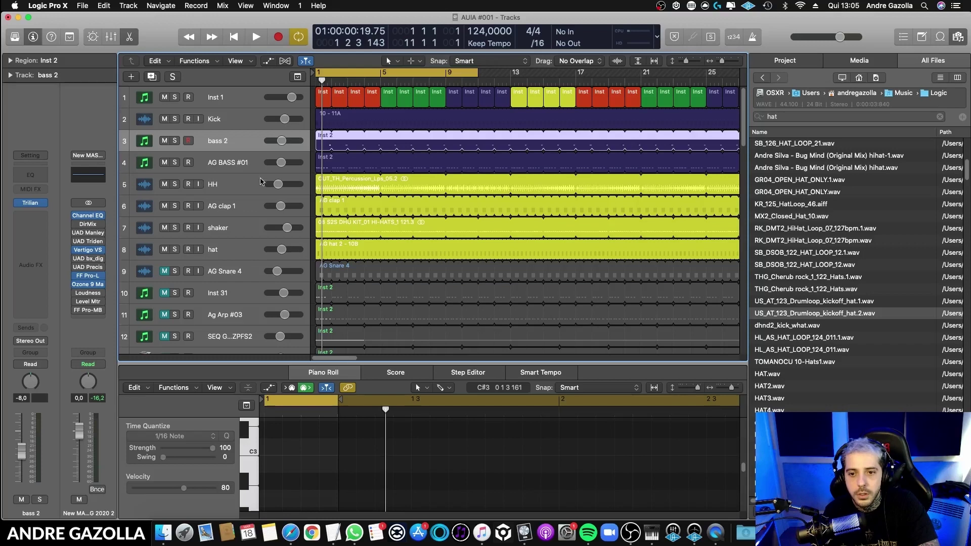
drag(240, 150, 243, 163)
- Move the unmuted WN_125_Top_Glitch_07 and AT_DKTH_GG_09 tracks together above AG clap 10
key(space)
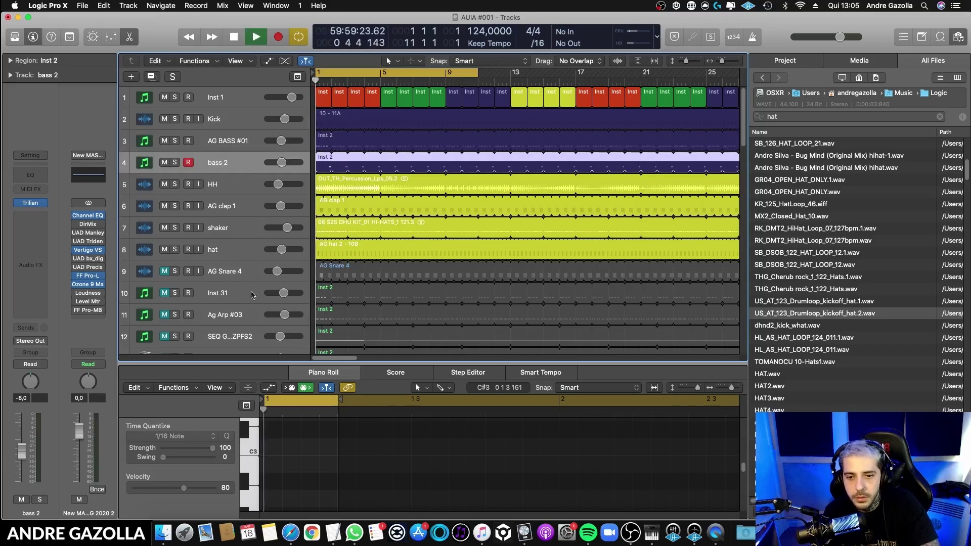
scroll(334, 322, down, 8)
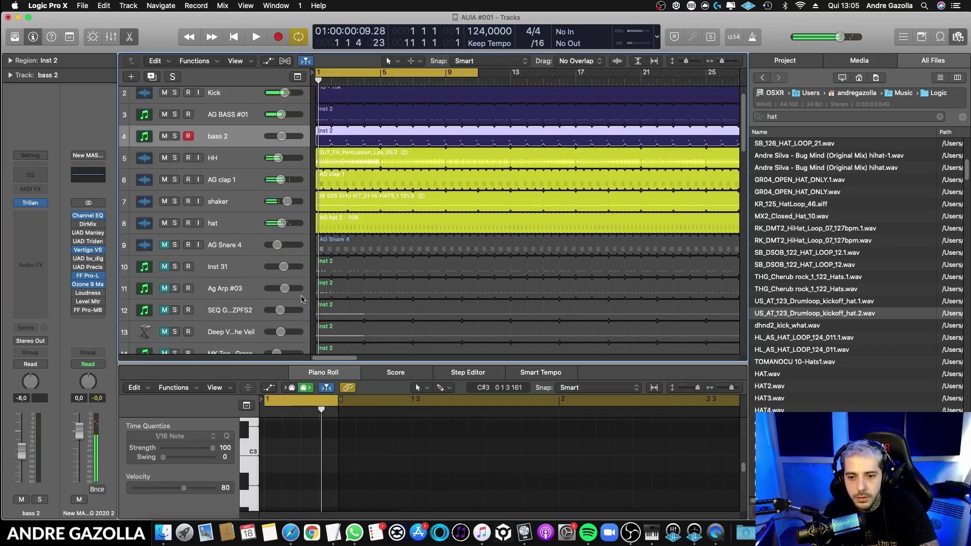
scroll(309, 272, down, 8)
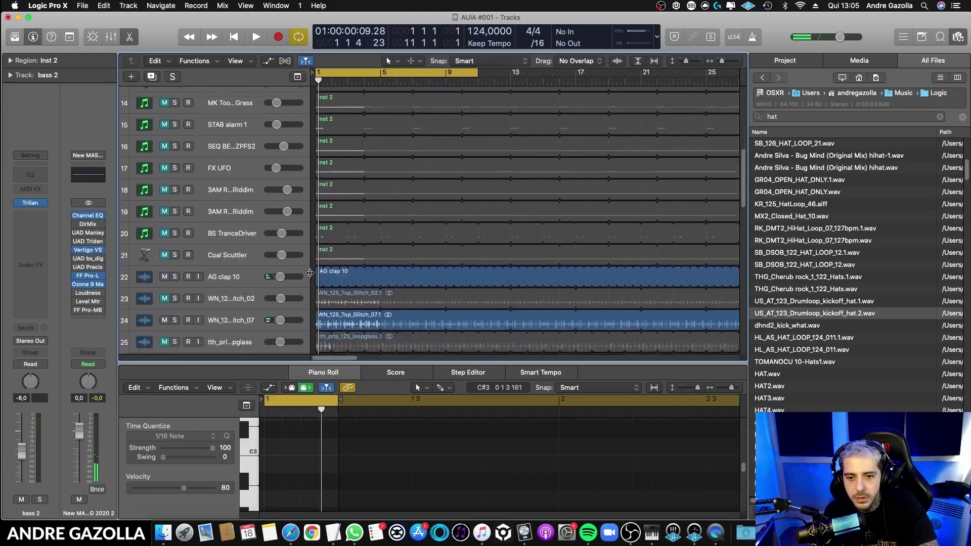
drag(252, 307, 246, 192)
shift+click(236, 237)
- Move the US_AT_123_Drumloop_kickoff_hat.2 track up to directly below AG clap 10
scroll(287, 289, down, 10)
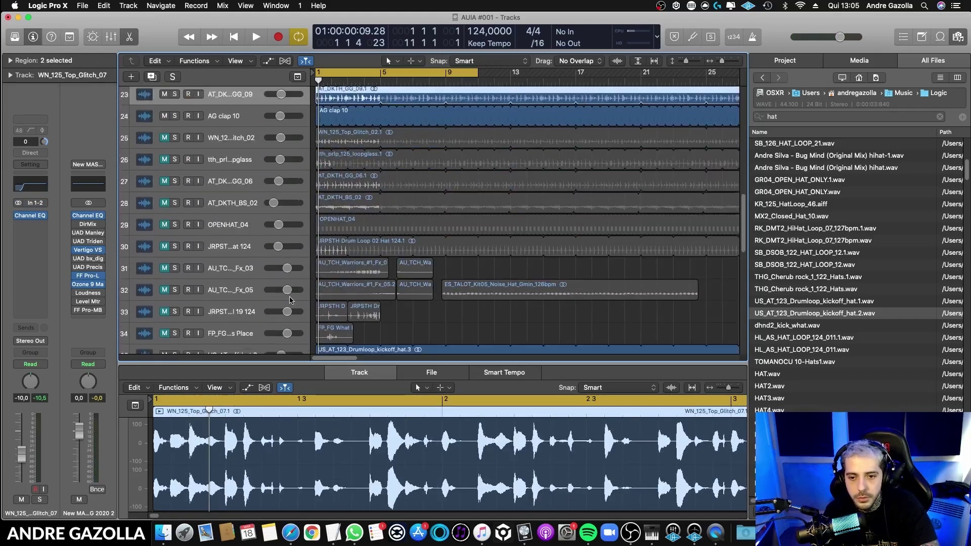
click(239, 210)
scroll(240, 210, up, 2)
drag(243, 256, 249, 126)
scroll(251, 152, up, 6)
drag(255, 271, 251, 179)
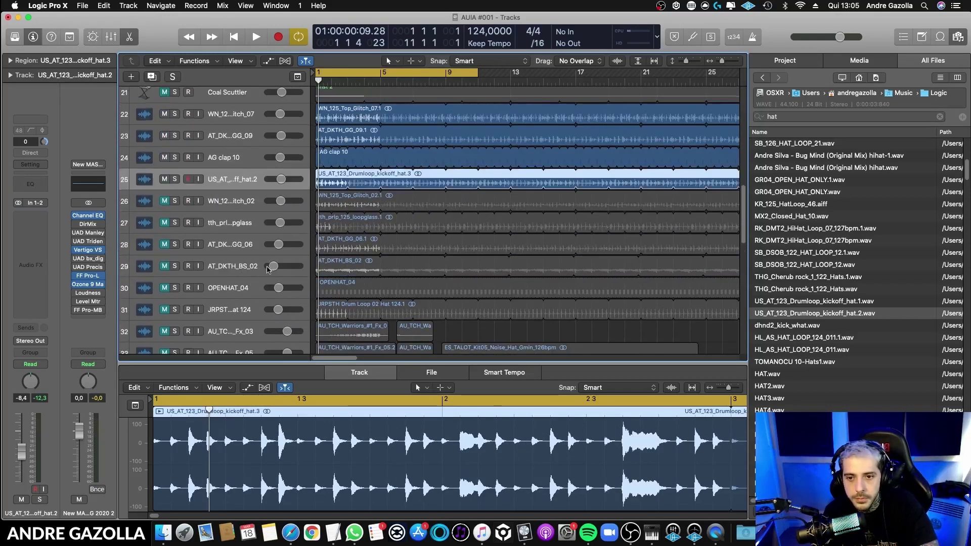
- Move the four tracks from WN_125_Top_Glitch_07 through US_AT_123_Drumloop_kickoff_hat.2 together to directly below the hat track
scroll(251, 175, up, 3)
shift+click(250, 169)
scroll(259, 302, up, 5)
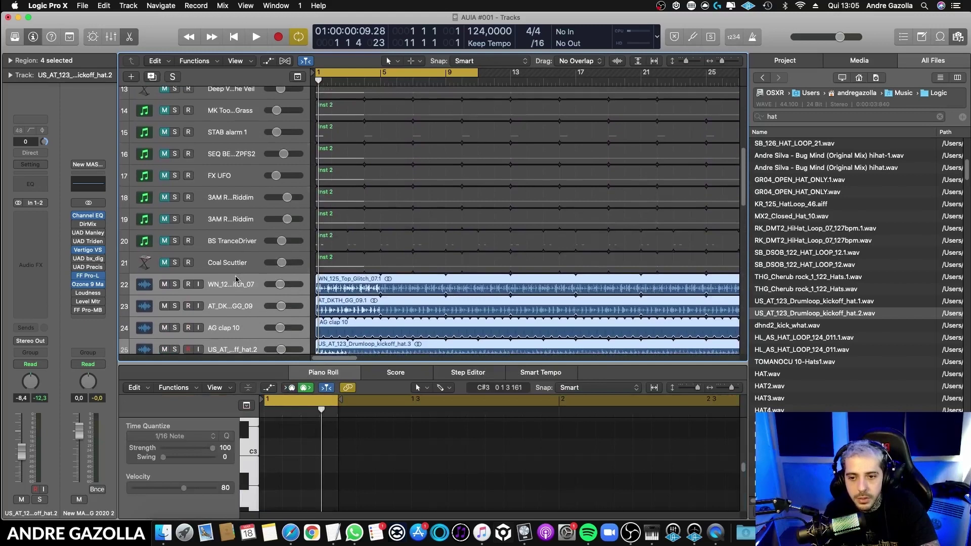
drag(236, 281, 237, 96)
scroll(248, 121, up, 3)
scroll(299, 260, up, 3)
drag(246, 264, 247, 220)
click(388, 257)
click(175, 220)
key(space)
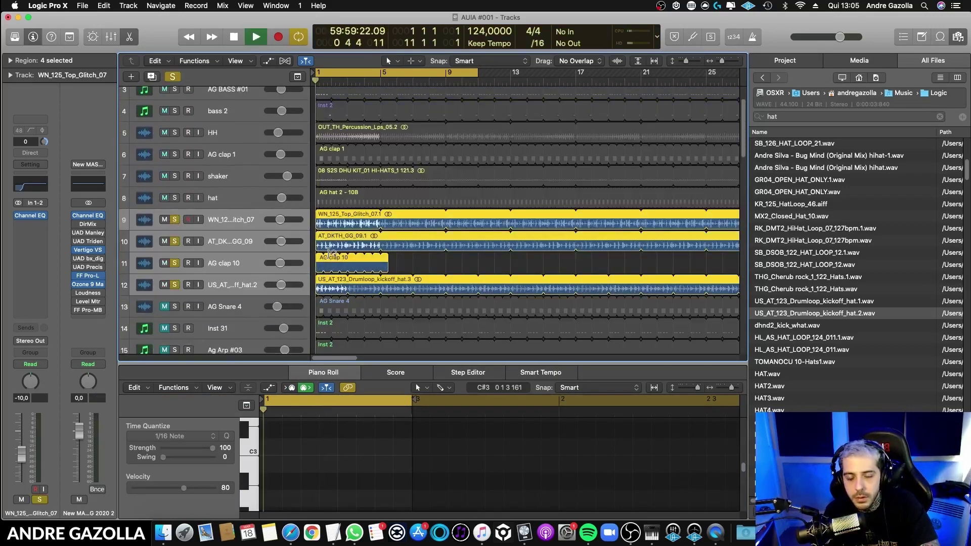
click(326, 256)
key(space)
click(366, 280)
click(431, 270)
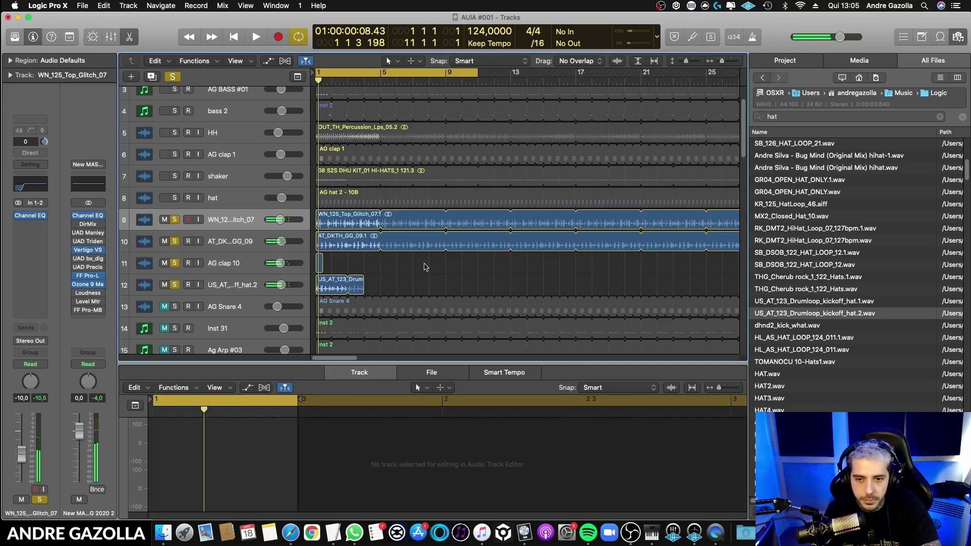
key(super+z)
key(super+z)
key(super+z)
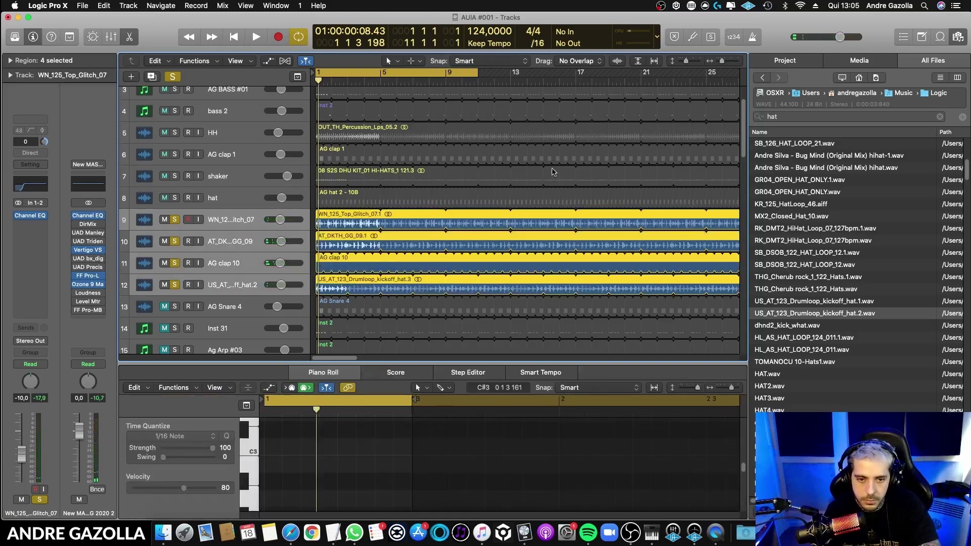
- Select only the WN_125_Top_Glitch_07 track and listen to it soloed, clearing all solos once it is identified
key(Up)
key(Down)
key(space)
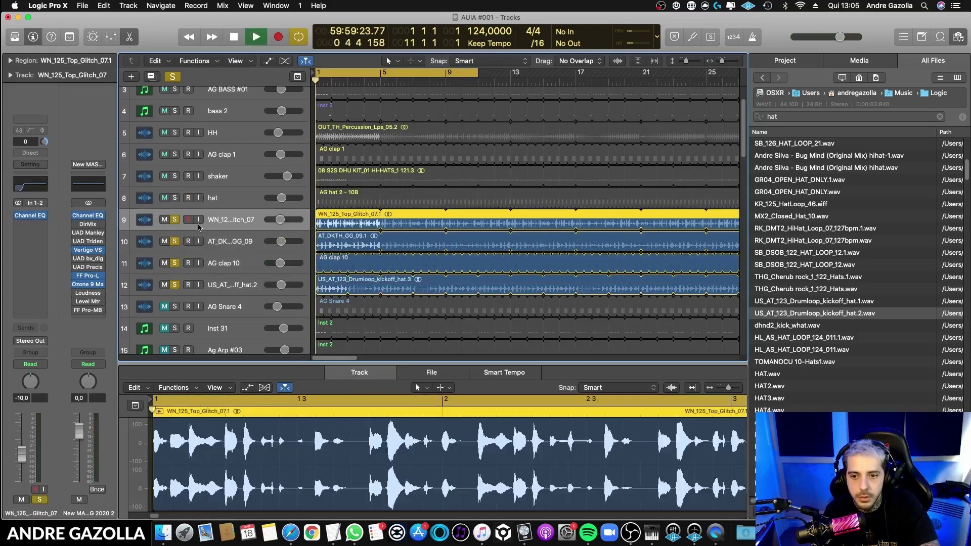
key(space)
click(174, 76)
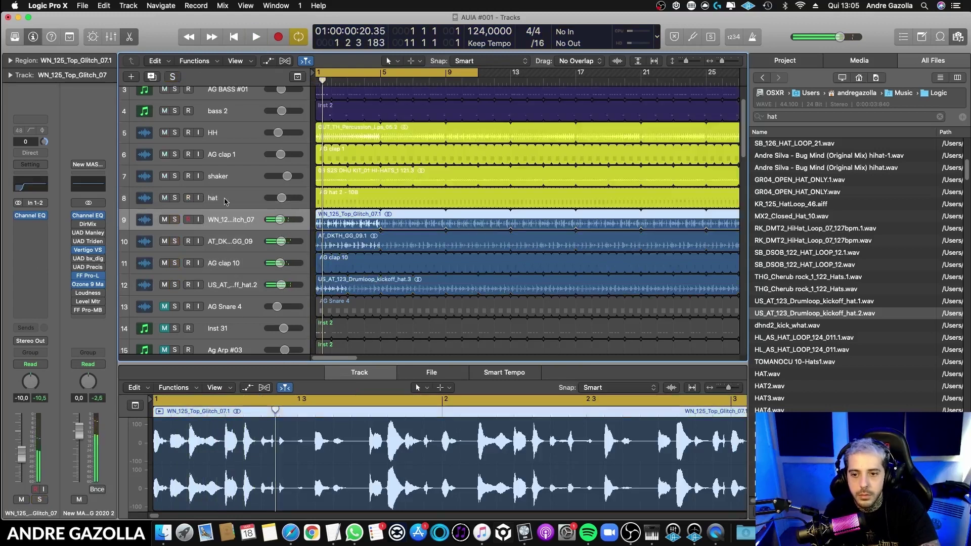
click(175, 219)
key(space)
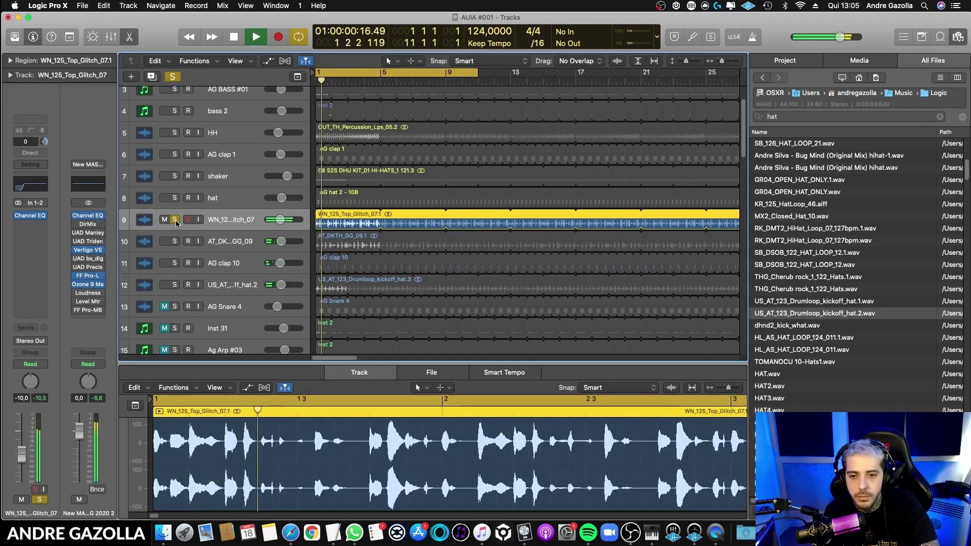
click(175, 219)
key(space)
- Rename the WN_125_Top_Glitch_07 track as loop glitch and color its region red
double_click(247, 220)
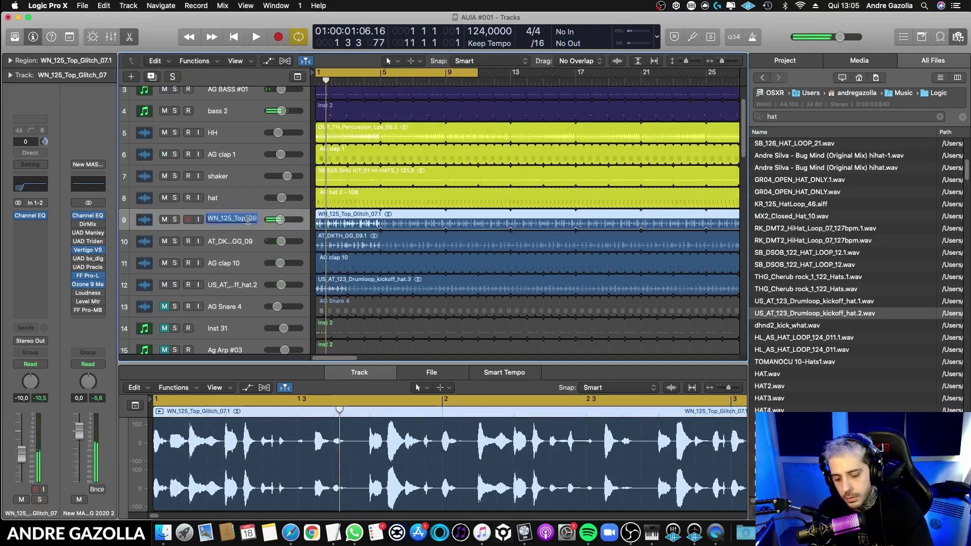
text(olo)
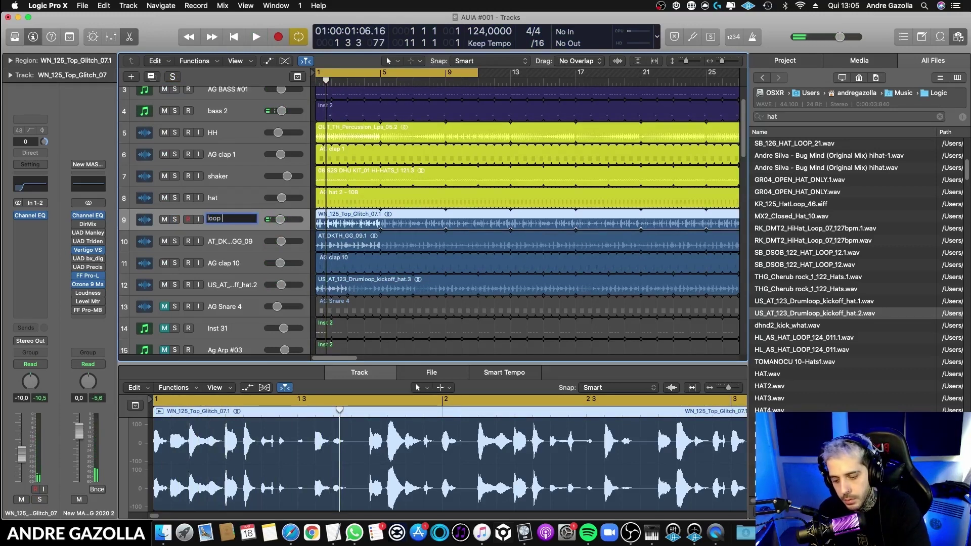
text(p glitc)
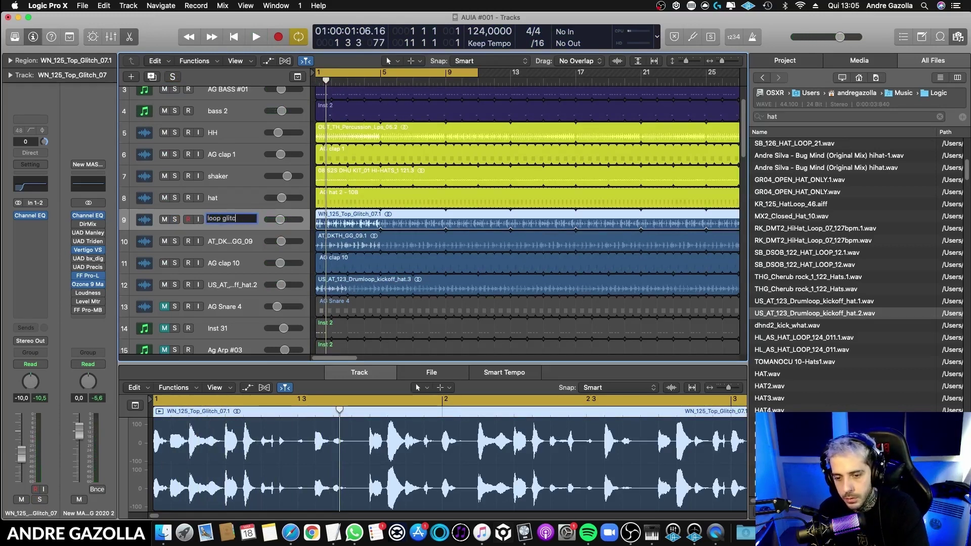
text(h)
key(Return)
key(alt+c)
click(338, 333)
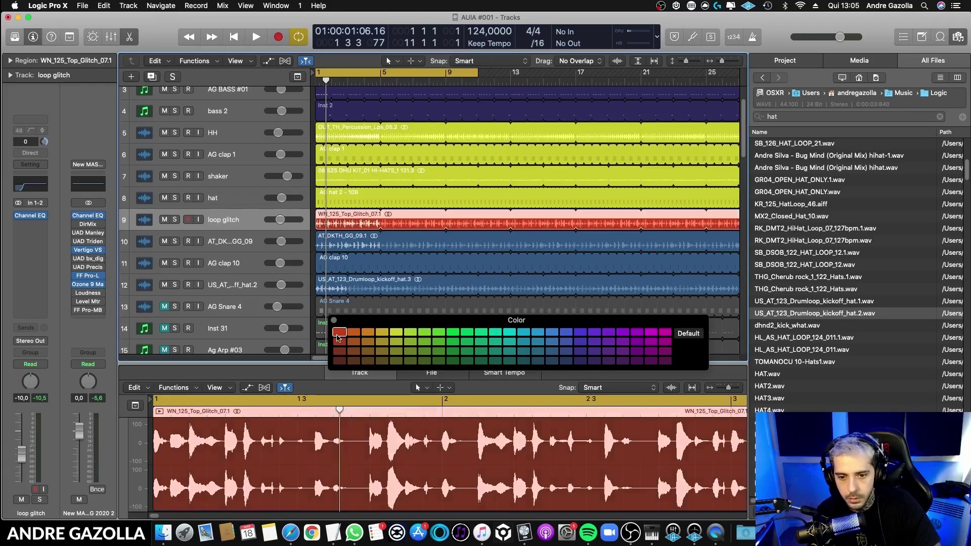
click(333, 320)
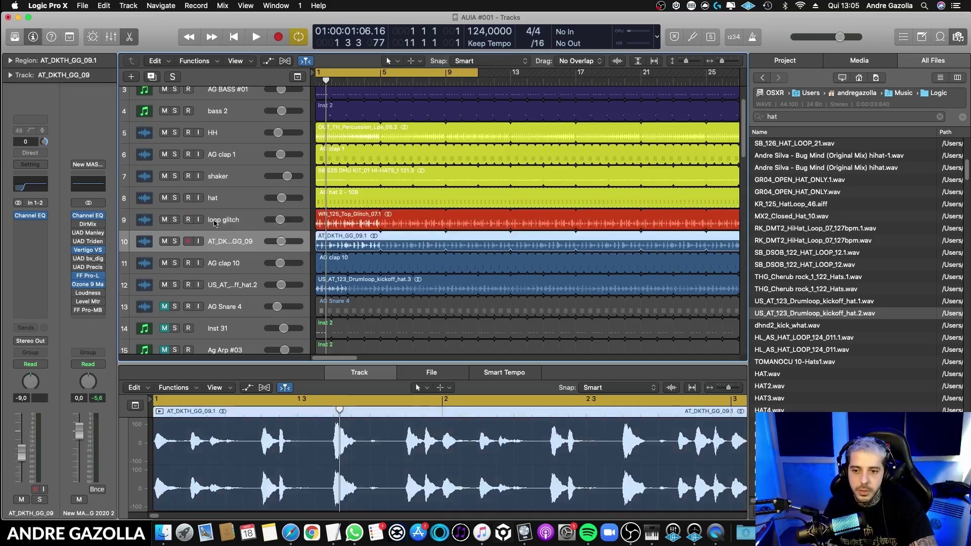
- Listen to loop glitch soloed and set the low-cut frequency in its Channel EQ to about 128 Hz
click(175, 219)
key(space)
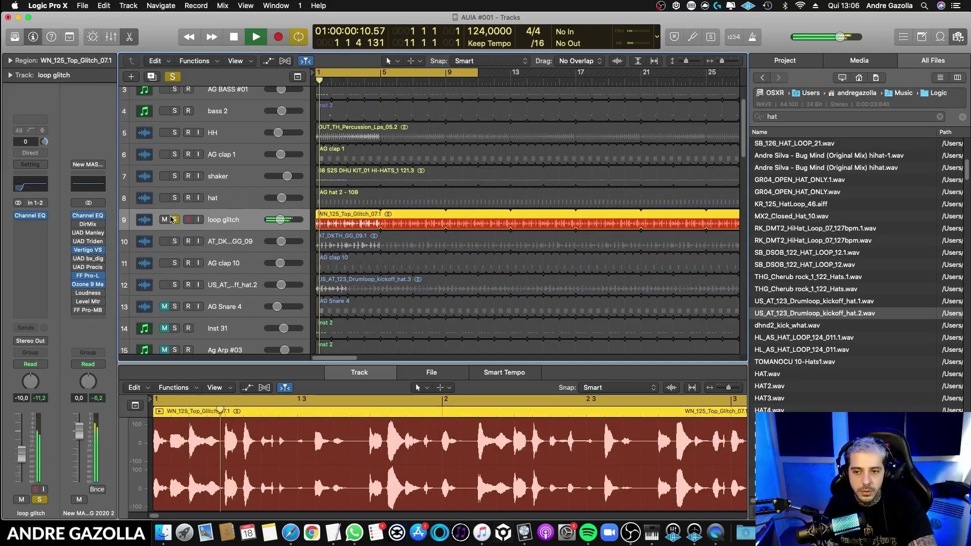
click(173, 219)
key(space)
click(31, 184)
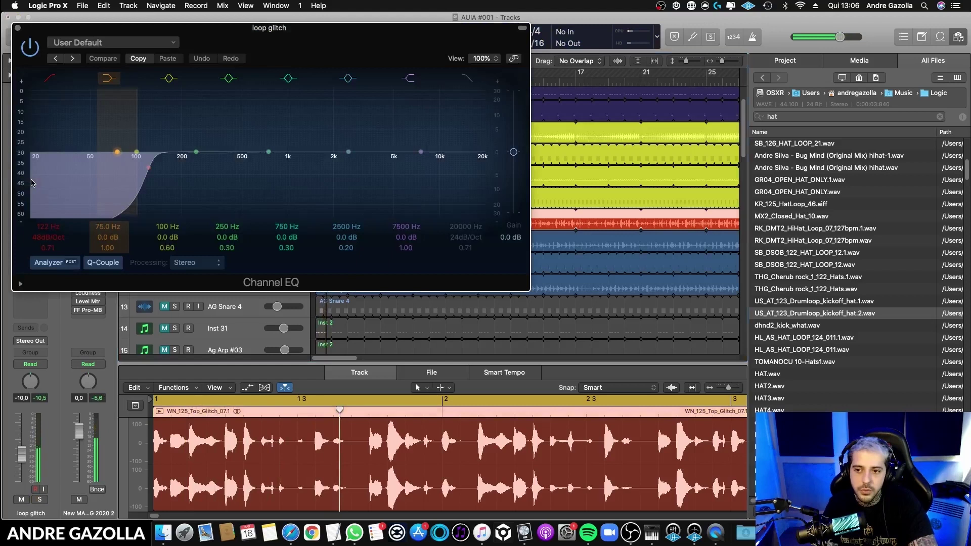
drag(52, 237, 54, 227)
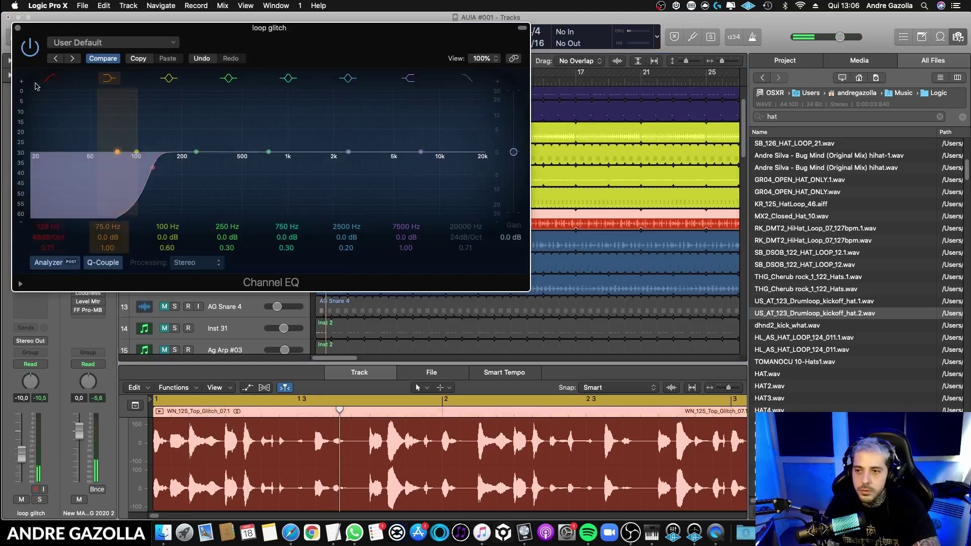
click(18, 28)
- Listen to the AT_DKTH_GG_09 track soloed to identify its sound
click(184, 248)
click(175, 242)
key(space)
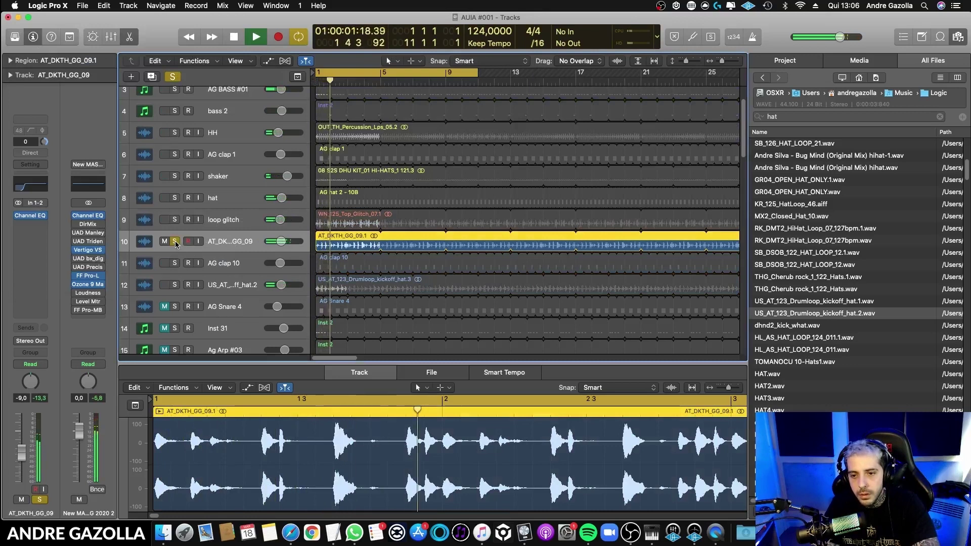
click(175, 242)
key(space)
- Rename the AT_DKTH_GG_09 track as loop glitch 2 and color its region red
double_click(223, 241)
key(BackSpace)
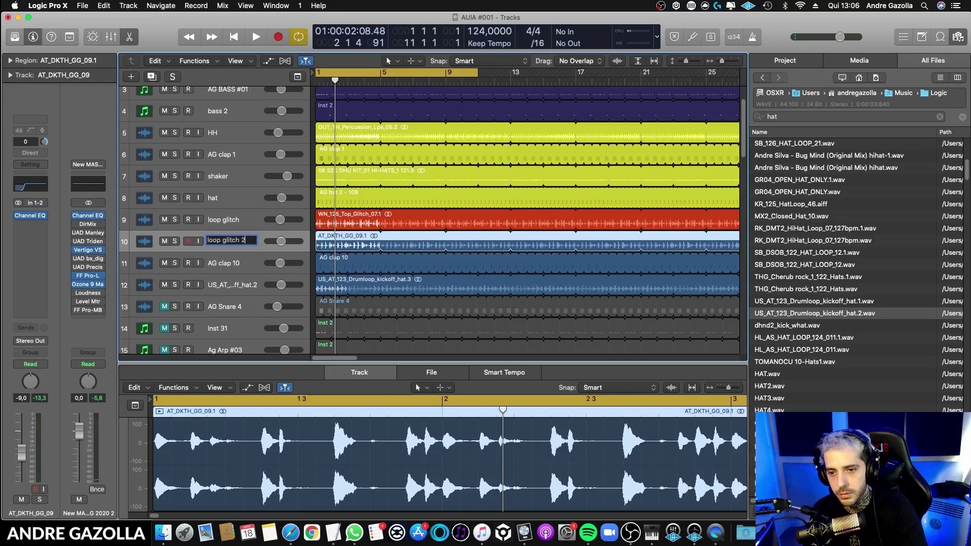
key(Return)
key(alt+c)
click(337, 332)
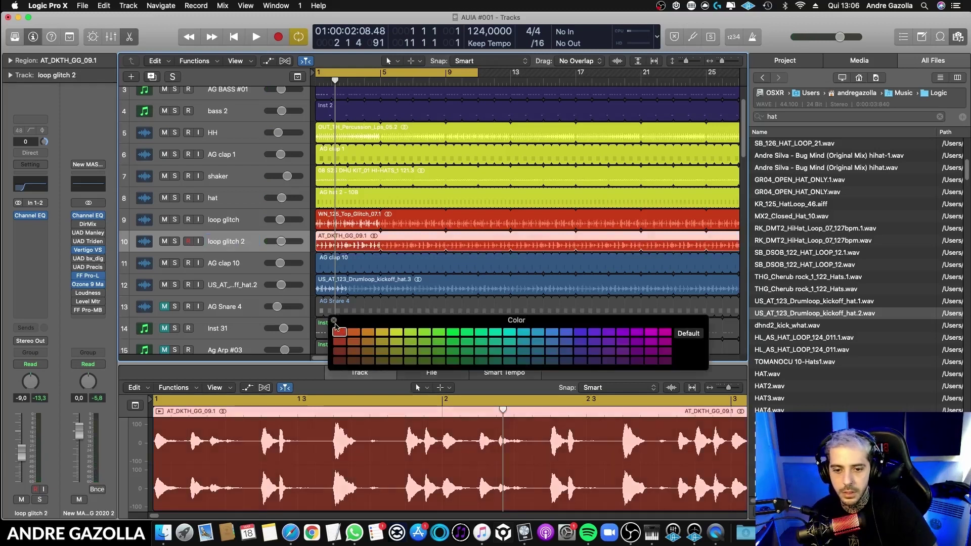
key(alt+c)
- Move the AG clap 10 track directly below AG clap 1 and color its region yellow
click(236, 284)
drag(230, 268, 228, 177)
key(alt+c)
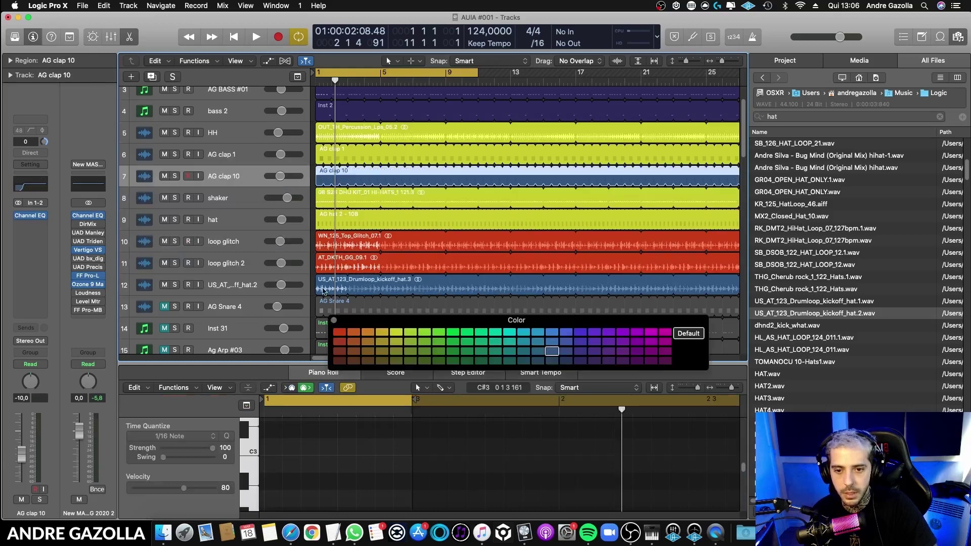
click(392, 338)
click(334, 320)
- Listen to the US_AT_123_Drumloop_kickoff_hat.2 track soloed to identify its sound
click(247, 290)
click(175, 286)
key(space)
click(176, 287)
- Rename the US_AT_123_Drumloop_kickoff_hat.2 track as loop hat and color its region yellow
double_click(234, 285)
key(BackSpace)
text(loop ha)
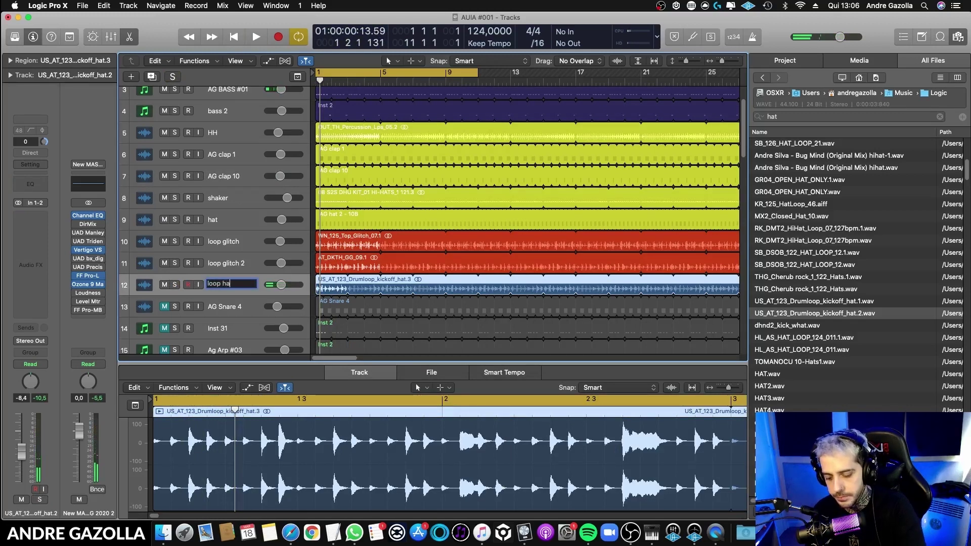
text(t)
key(Return)
key(alt+c)
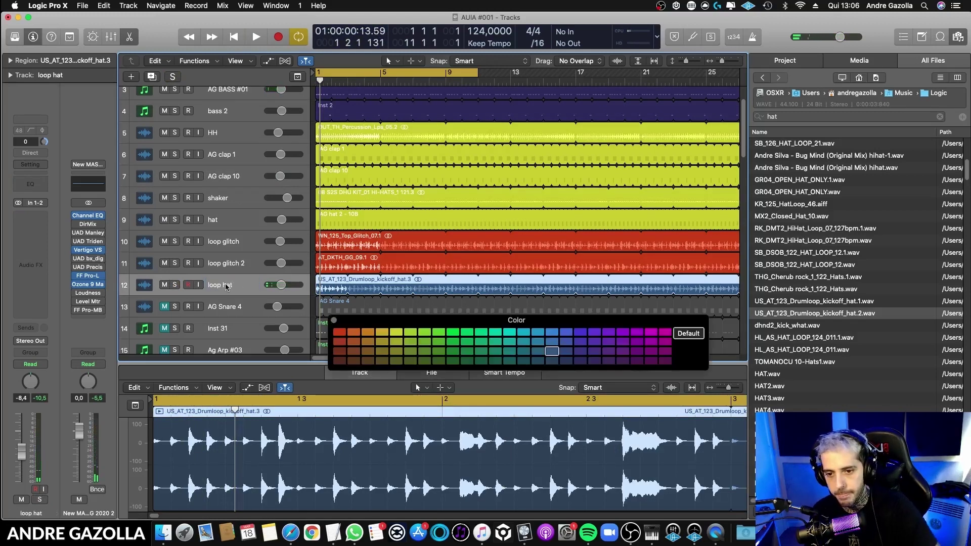
click(399, 334)
click(334, 320)
- Listen to AG Snare 4 soloed and within the full mix, and delete its track
click(176, 313)
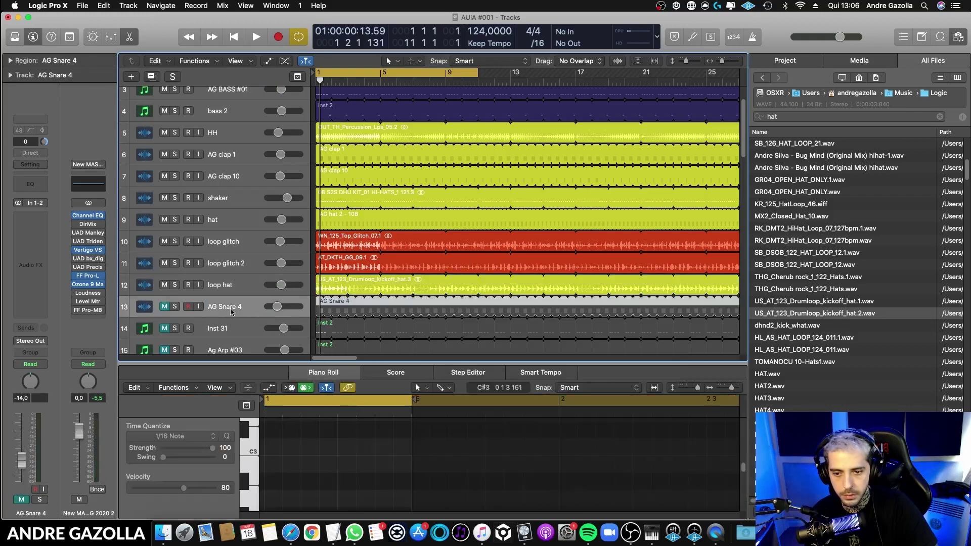
click(175, 308)
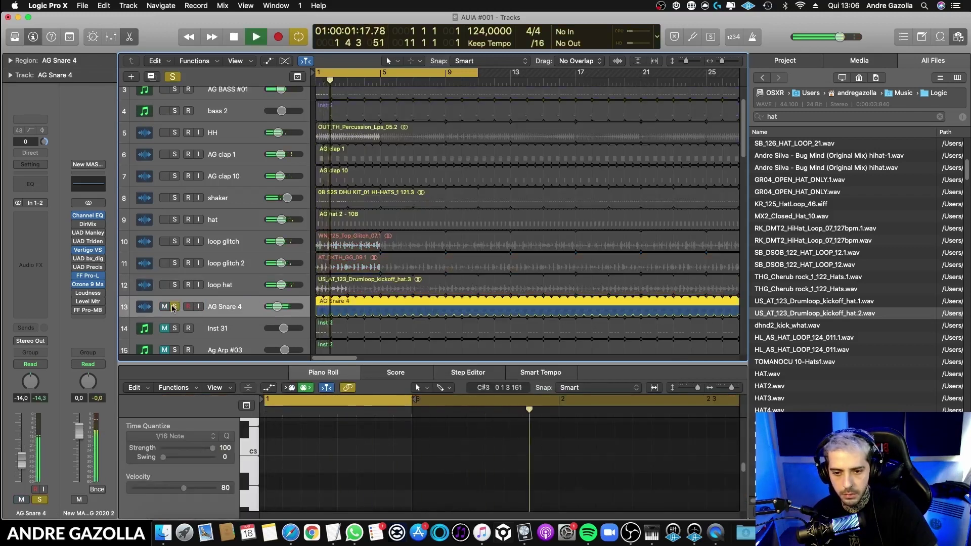
click(175, 307)
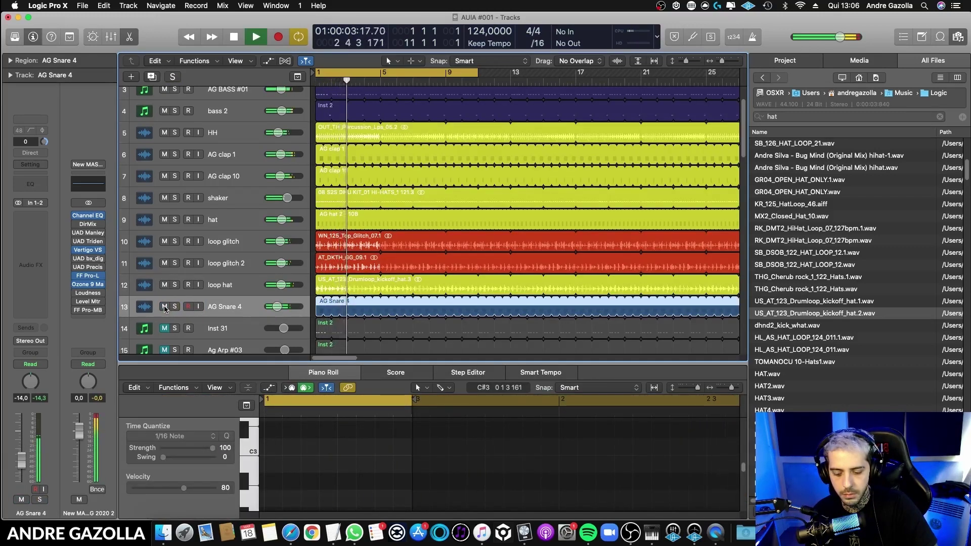
key(space)
key(super+BackSpace)
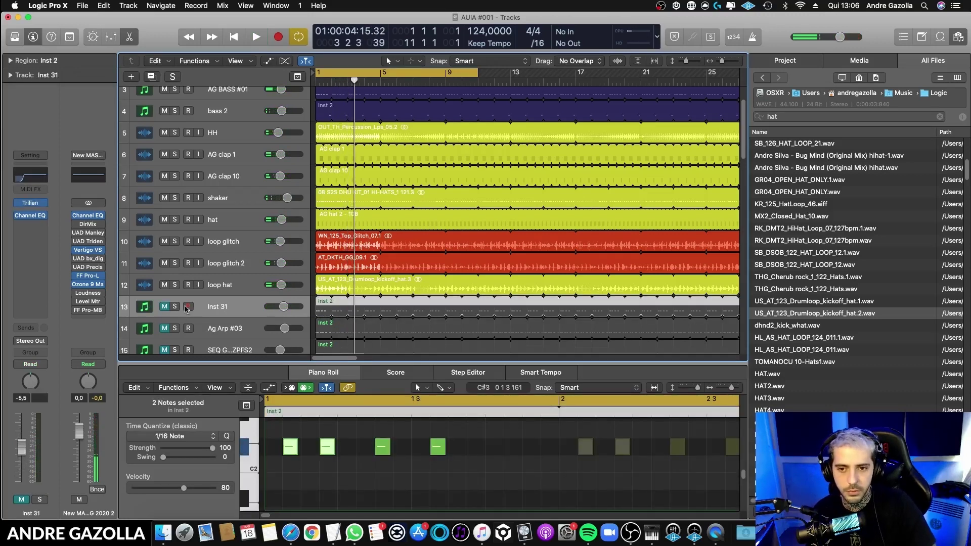
- Listen to Inst 31 soloed and within the full mix, toggling its mute to compare, and leave it muted
scroll(182, 283, down, 4)
click(166, 220)
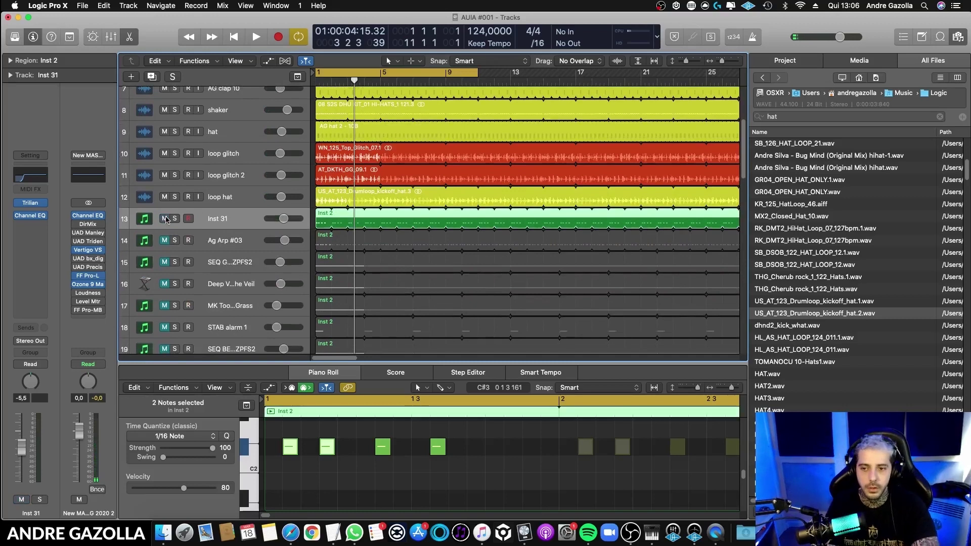
key(space)
click(175, 219)
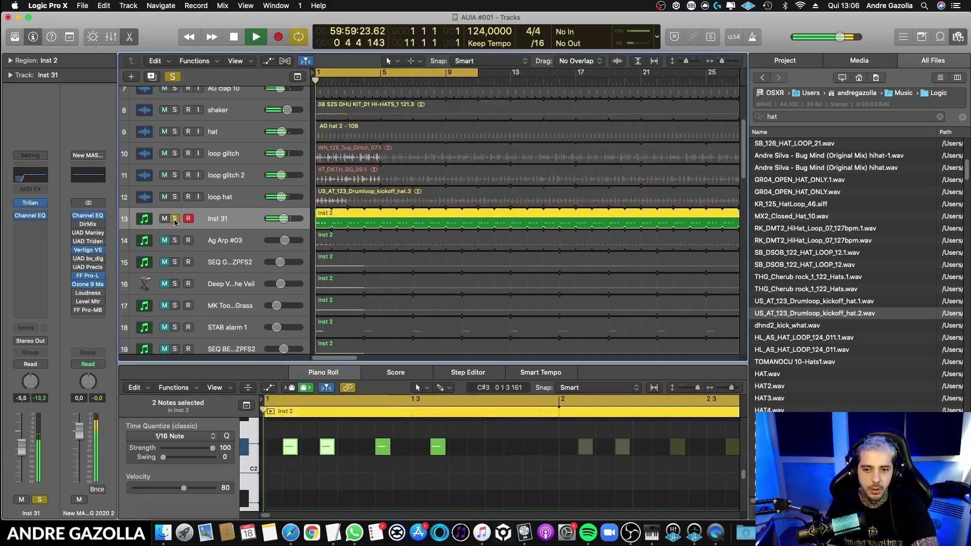
key(space)
click(175, 219)
click(165, 220)
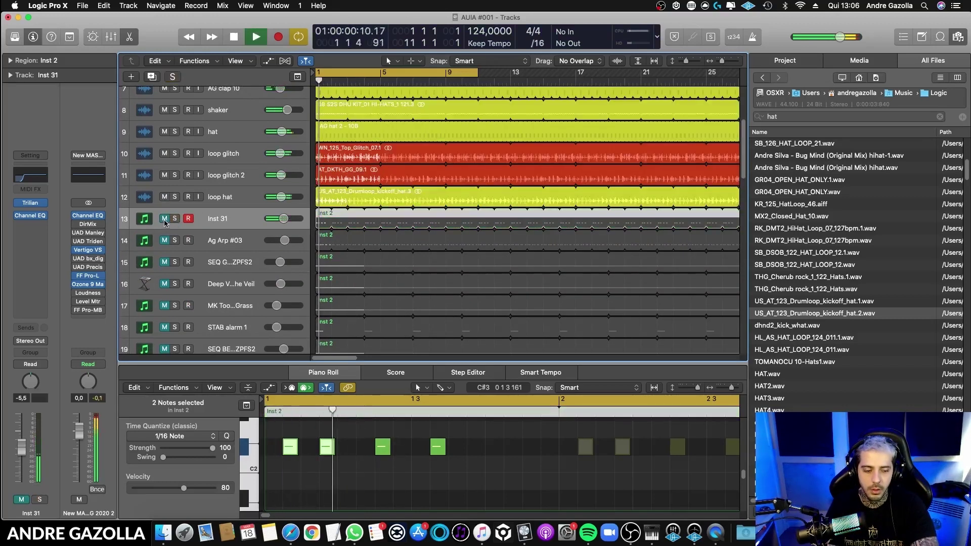
click(165, 219)
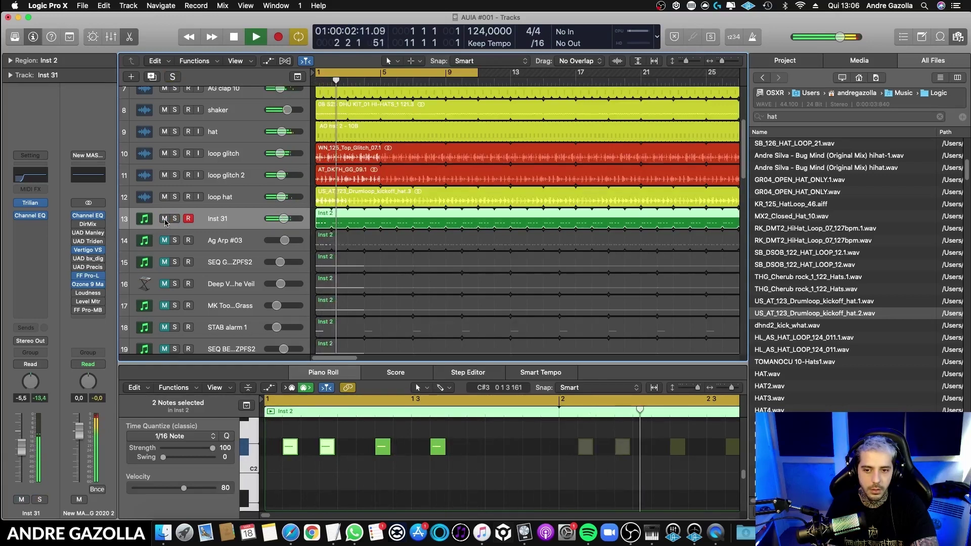
click(164, 219)
key(Down)
key(Up)
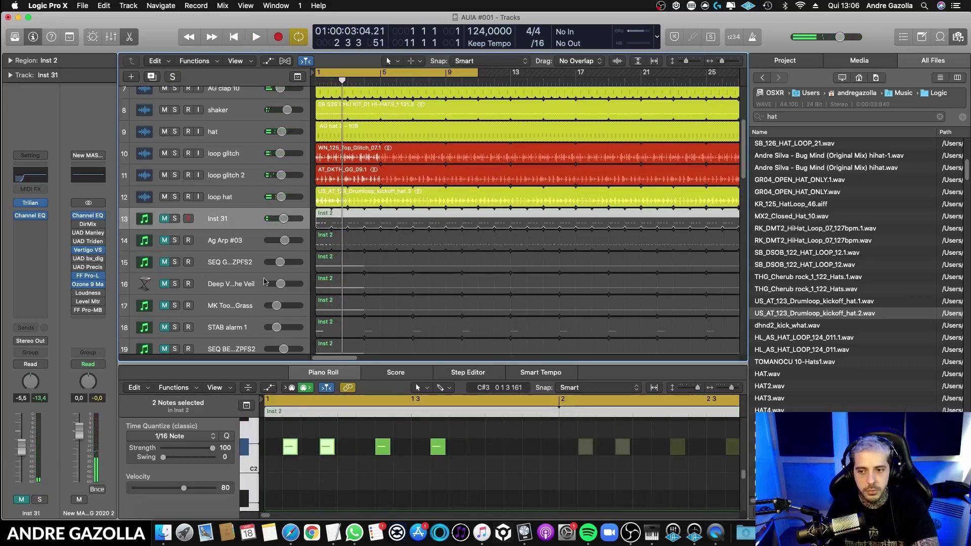
- Unmute the Ag Arp #03 track and listen to it within the mix and soloed
click(220, 245)
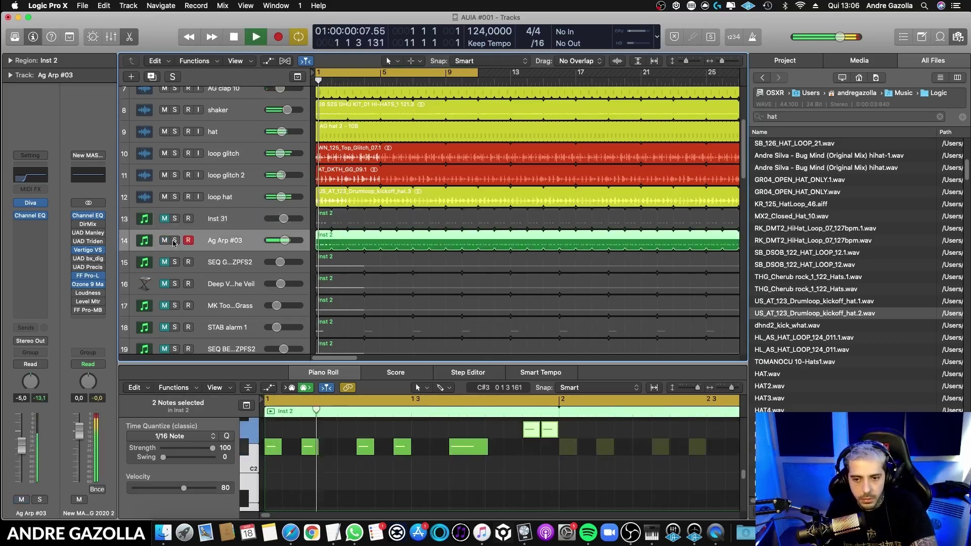
key(space)
click(176, 240)
- Rename the Ag Arp #03 track as arp, color its region red and turn off its solo
double_click(210, 241)
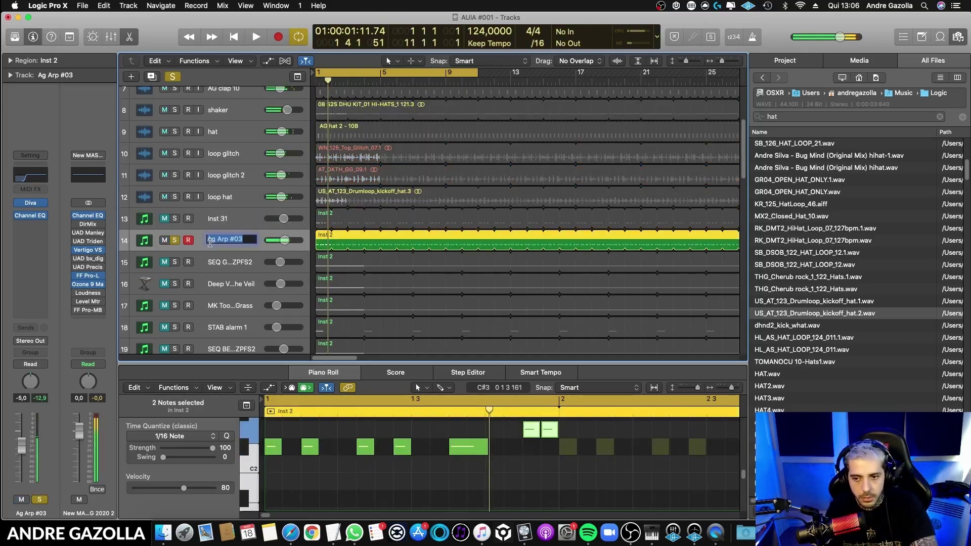
text(arp)
key(Return)
key(alt+c)
click(341, 334)
click(332, 319)
click(176, 241)
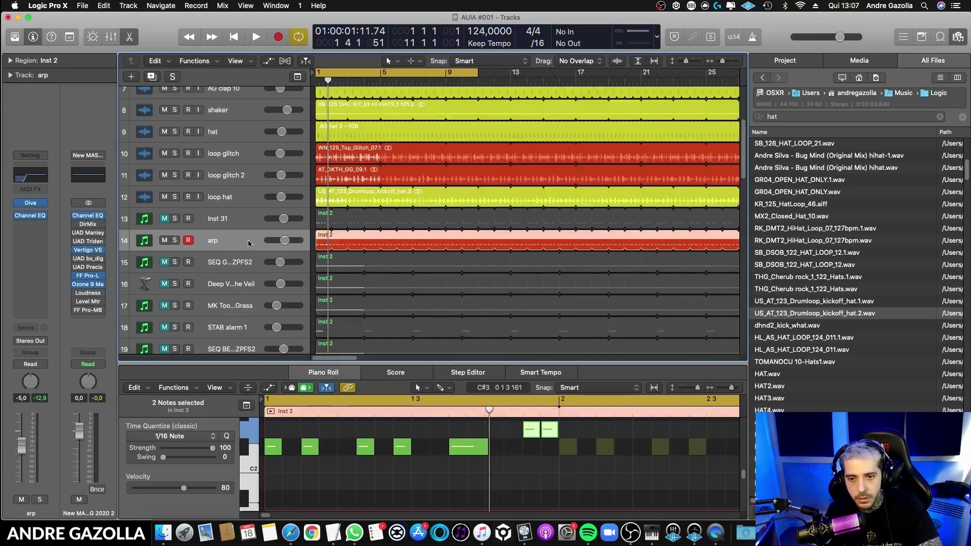
- Move the loop hat track directly below shaker and the arp track directly above Inst 31
drag(249, 202, 252, 136)
drag(260, 240, 258, 219)
- Listen to the SEQ GEMINI ZPFS2 track soloed to identify its sound
click(231, 258)
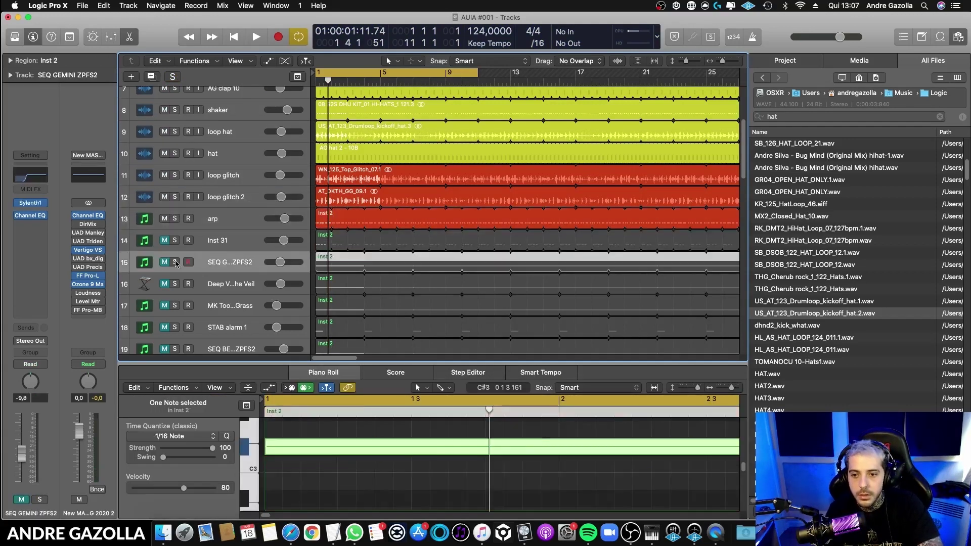
click(175, 261)
key(space)
click(176, 261)
key(space)
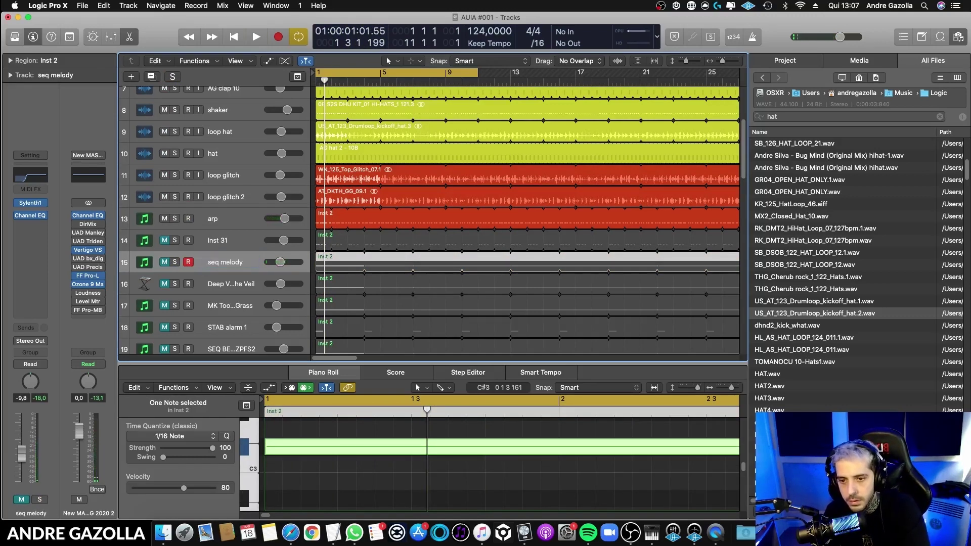
- Color the seq melody region red, move its track directly below arp and unmute it
key(alt+c)
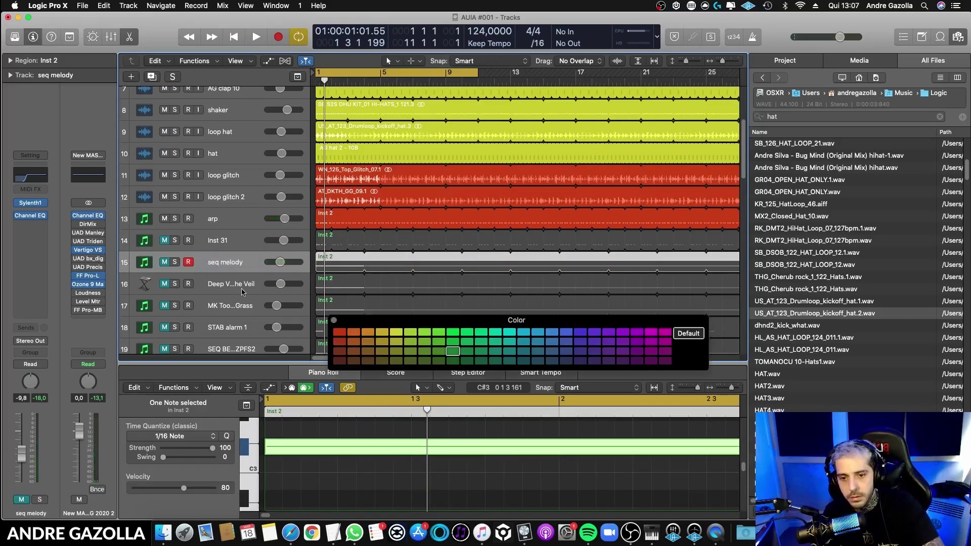
click(334, 321)
key(c)
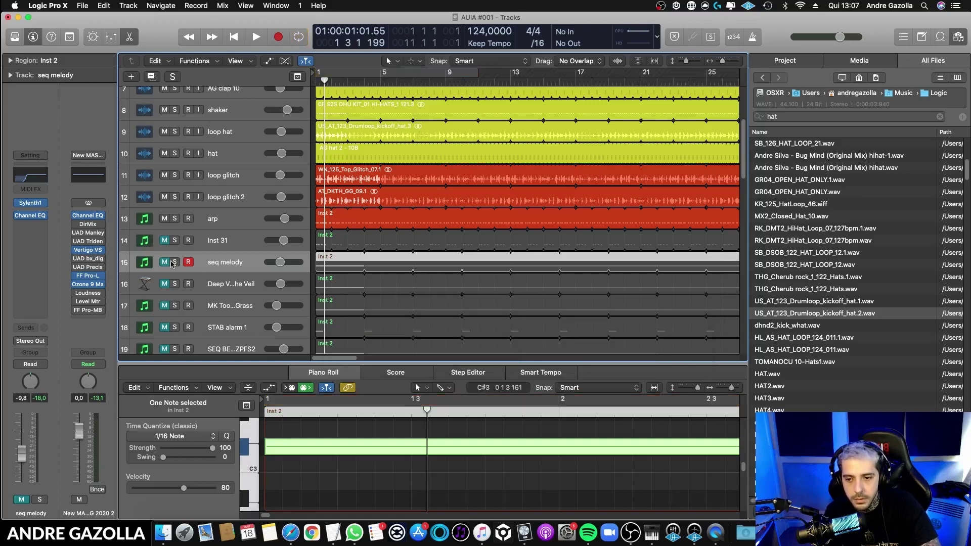
drag(210, 266, 230, 239)
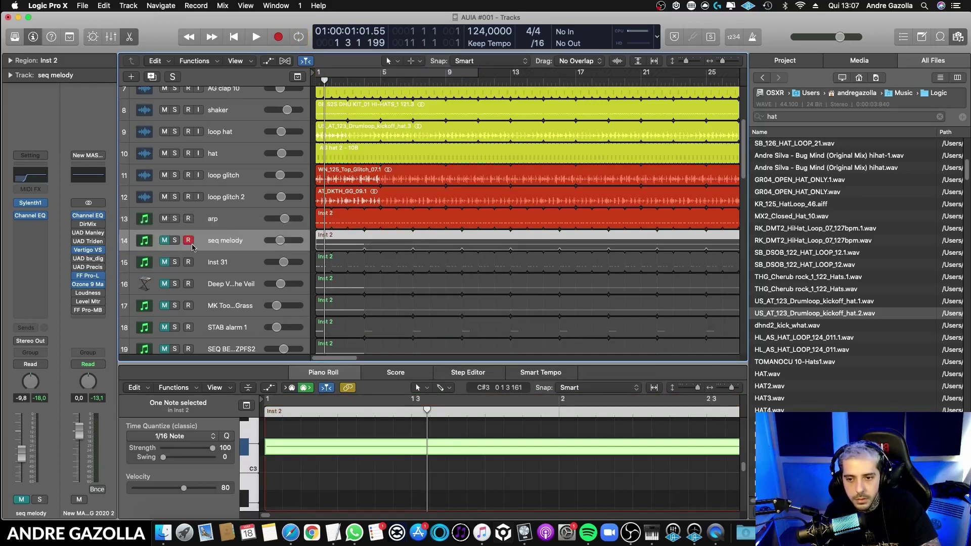
click(165, 242)
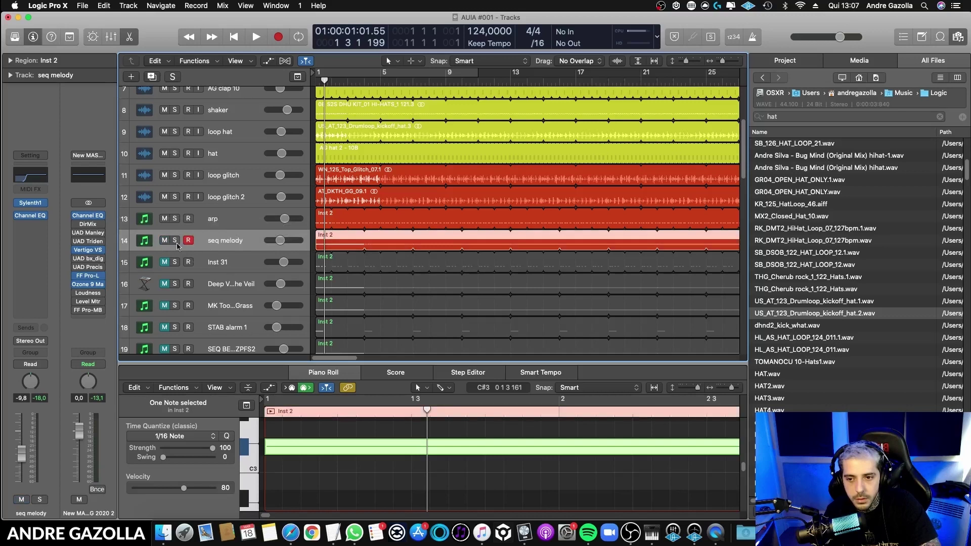
- Listen to the Deep Voices Of The Veil track soloed, with cycle playback enabled
click(175, 285)
key(c)
key(space)
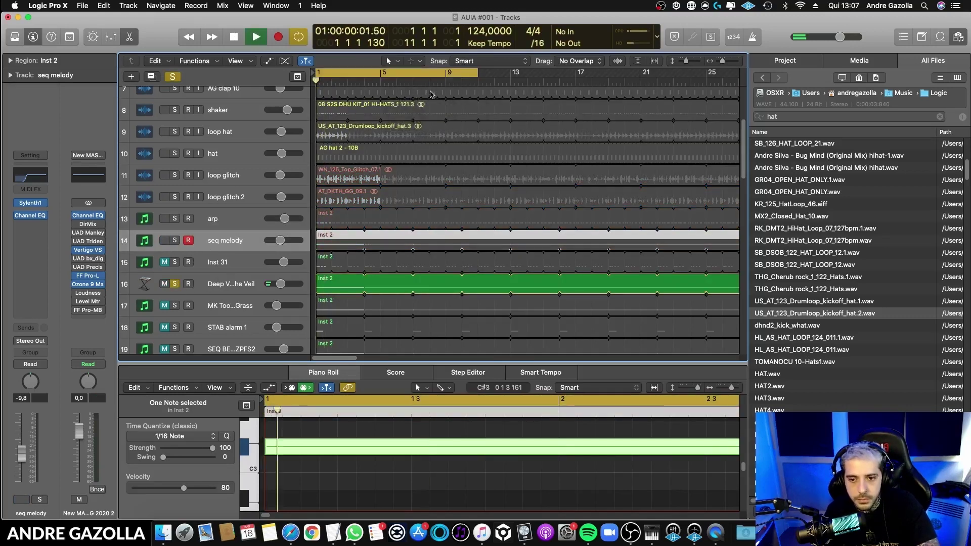
key(space)
- Rename the Deep Voices Of The Veil track as atmo and color its region red
double_click(229, 283)
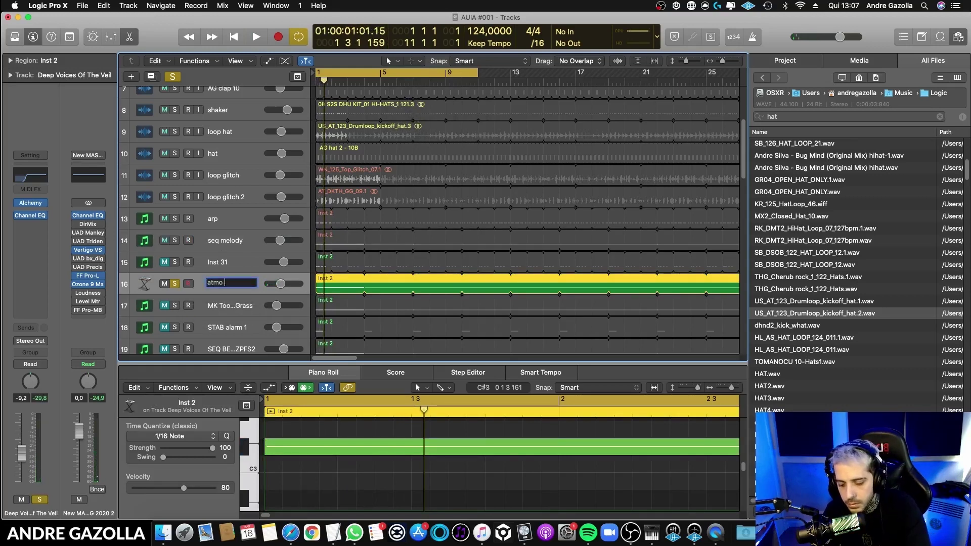
key(alt+c)
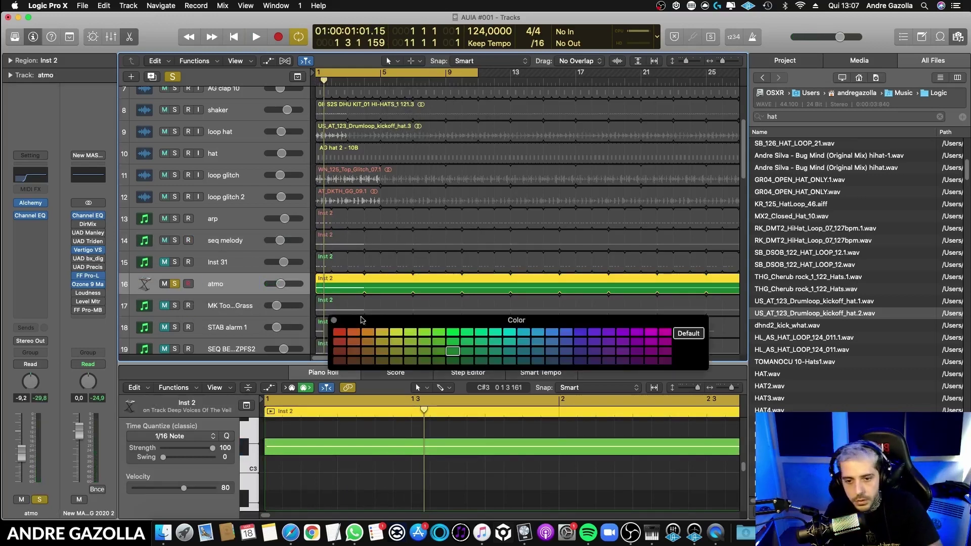
click(340, 338)
key(alt+c)
- Turn off solo on the atmo track, unmute it and move it directly below seq melody
click(173, 284)
click(165, 284)
drag(221, 283, 221, 262)
- Look through the remaining muted tracks and listen to STAB alarm 1 soloed
scroll(255, 294, down, 2)
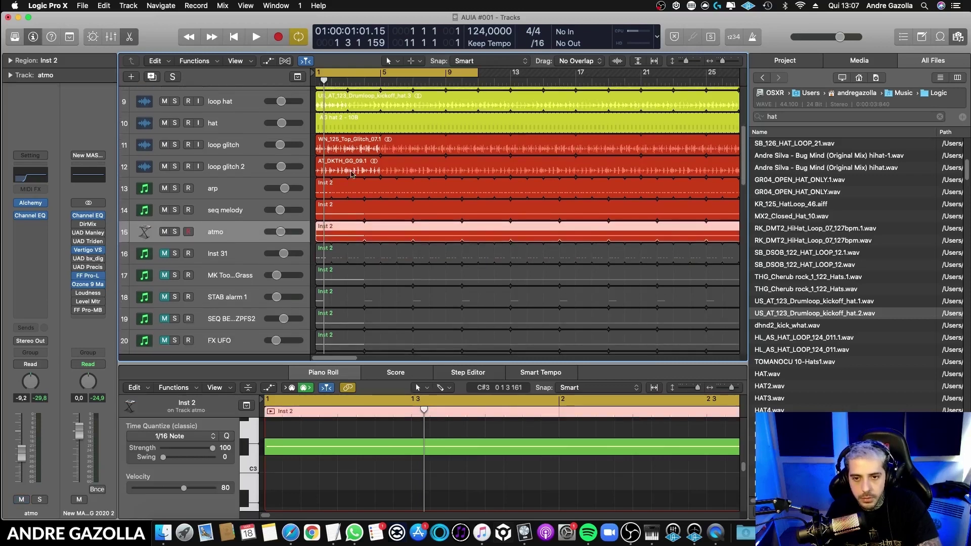
scroll(368, 144, up, 8)
scroll(368, 144, down, 6)
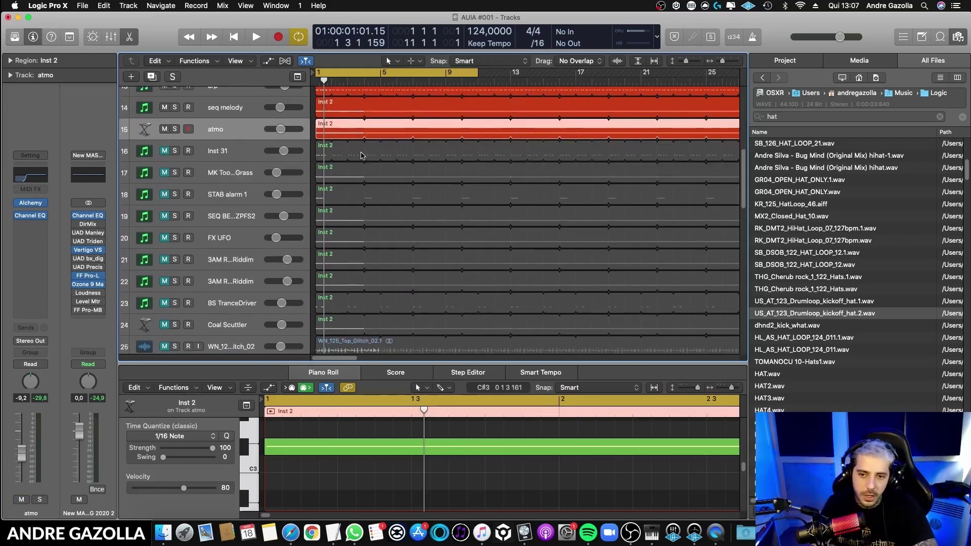
scroll(332, 198, up, 4)
scroll(332, 199, down, 15)
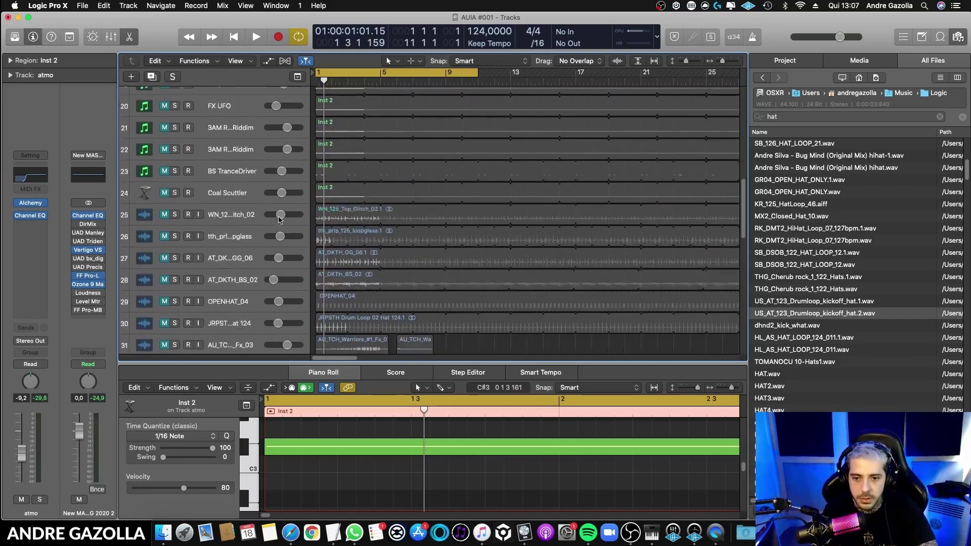
scroll(350, 210, up, 12)
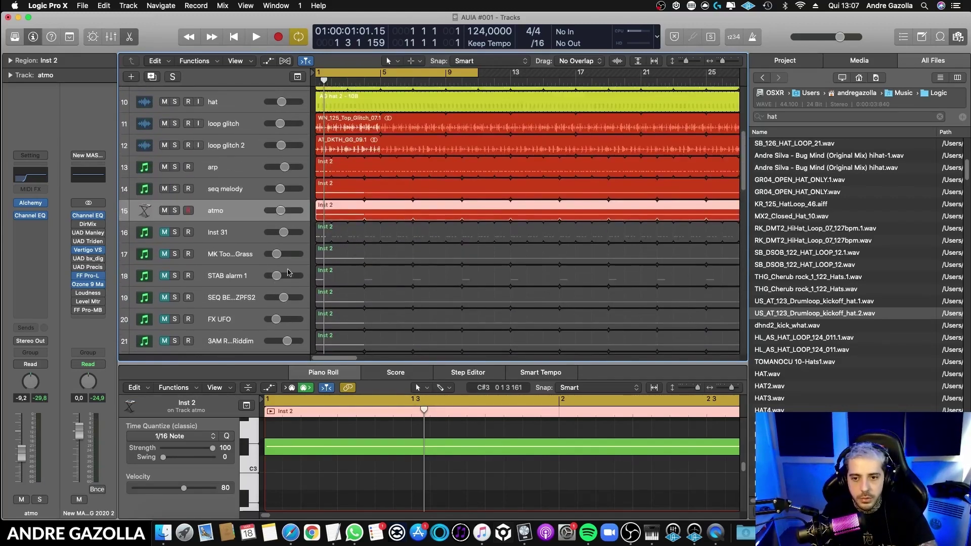
click(175, 277)
key(space)
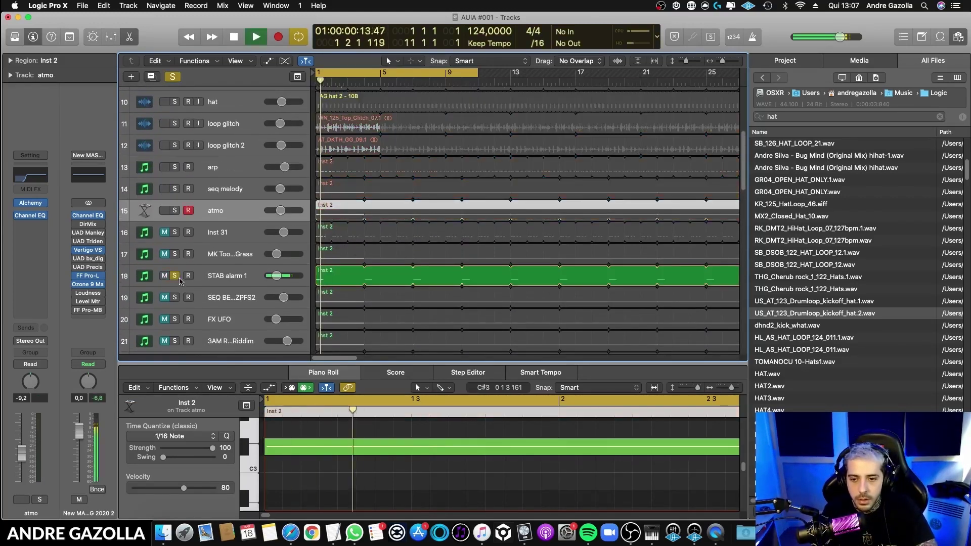
key(space)
- Turn off solo on STAB alarm 1, keep it unmuted, and mute seq melody and atmo to hear it in the mix
click(175, 276)
click(165, 276)
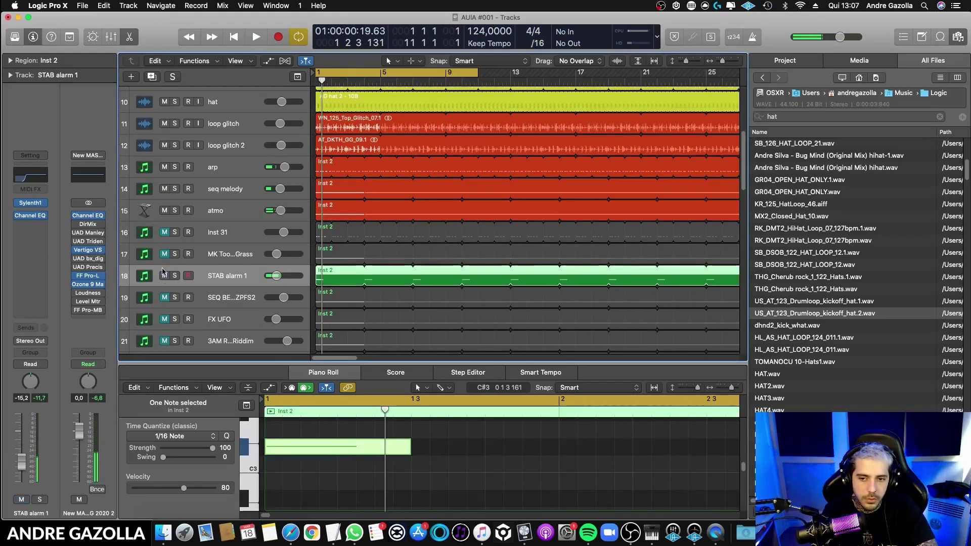
drag(165, 211, 165, 189)
key(space)
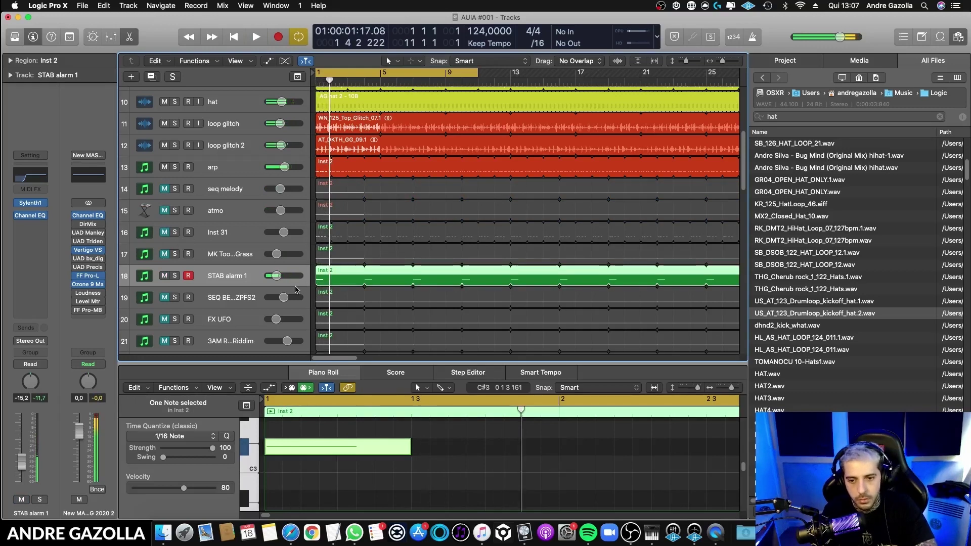
- Color the STAB alarm 1 region red and move its track directly above arp
key(alt+c)
click(333, 321)
key(alt+c)
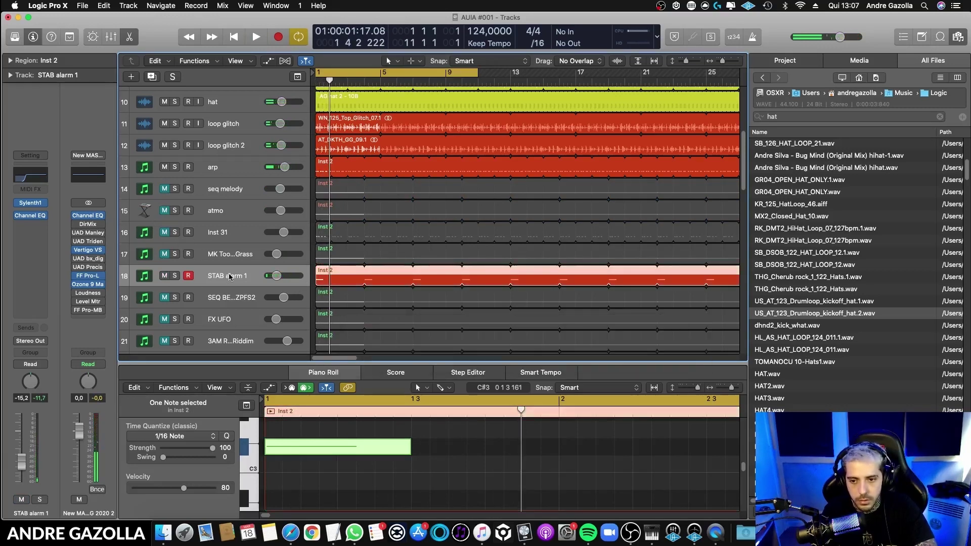
drag(187, 277, 228, 168)
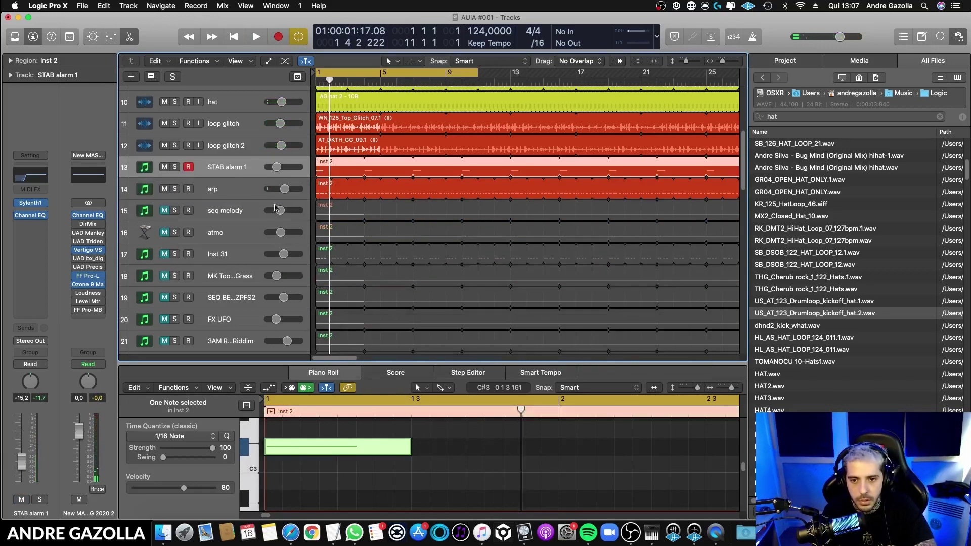
- Play the mix with STAB alarm 1, mute that track and briefly check seq melody
key(space)
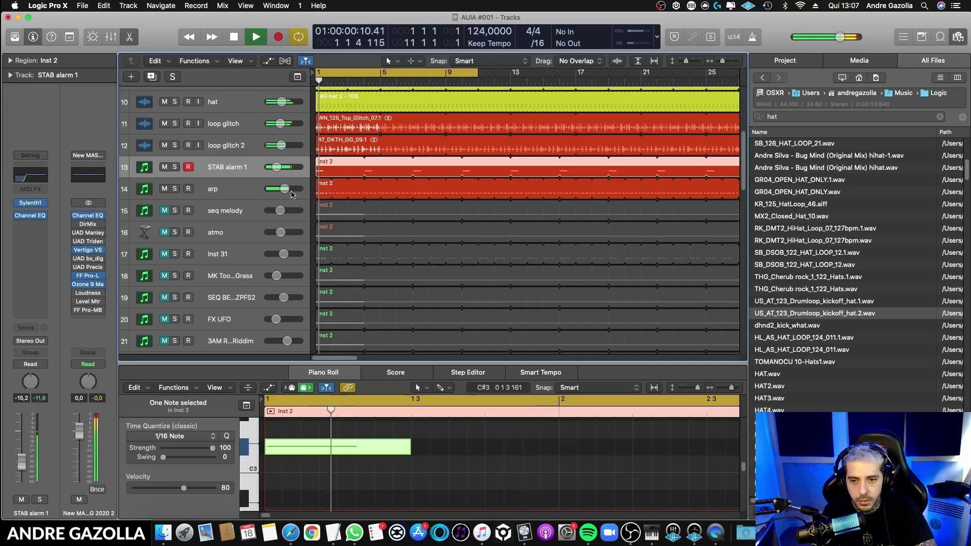
click(165, 168)
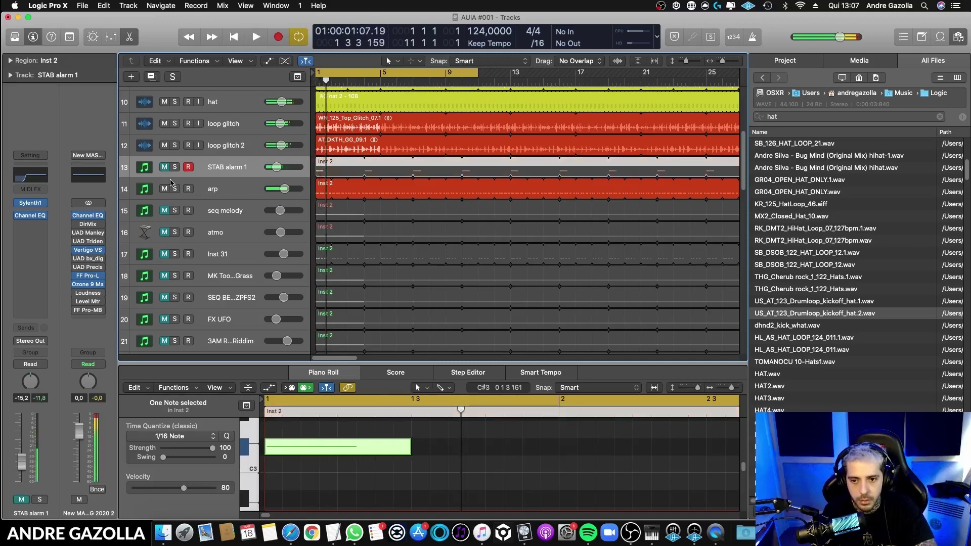
click(175, 210)
click(175, 210)
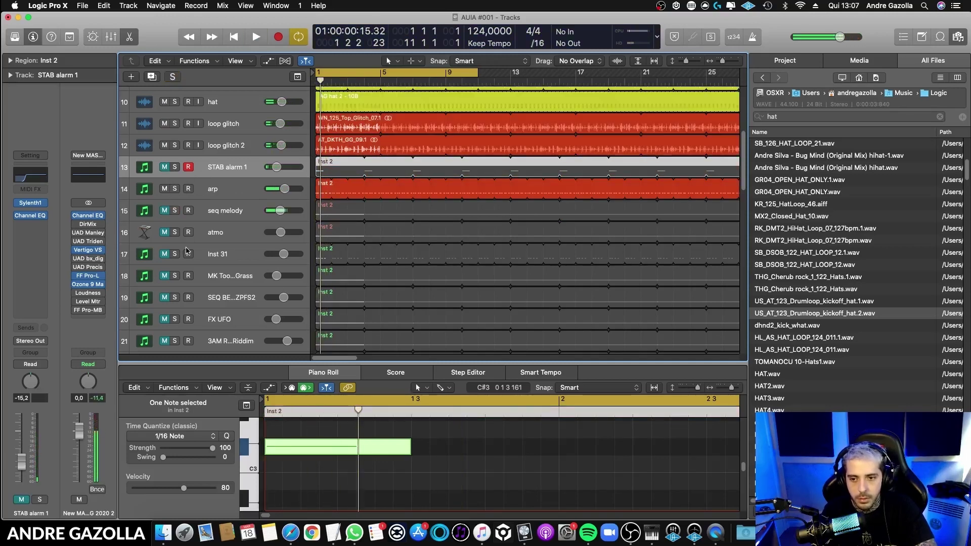
- Listen to the MK Too Much Grass track soloed and within the mix
click(175, 276)
key(space)
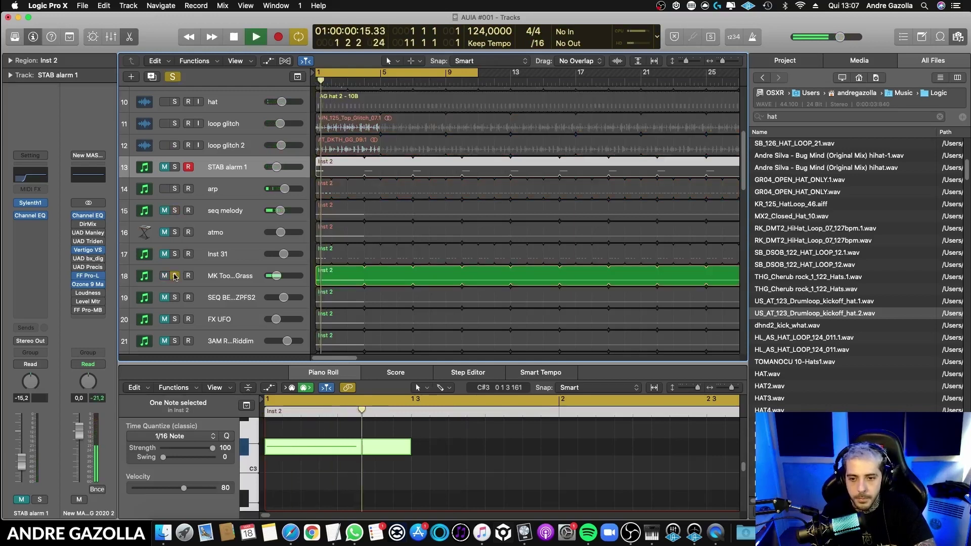
click(175, 276)
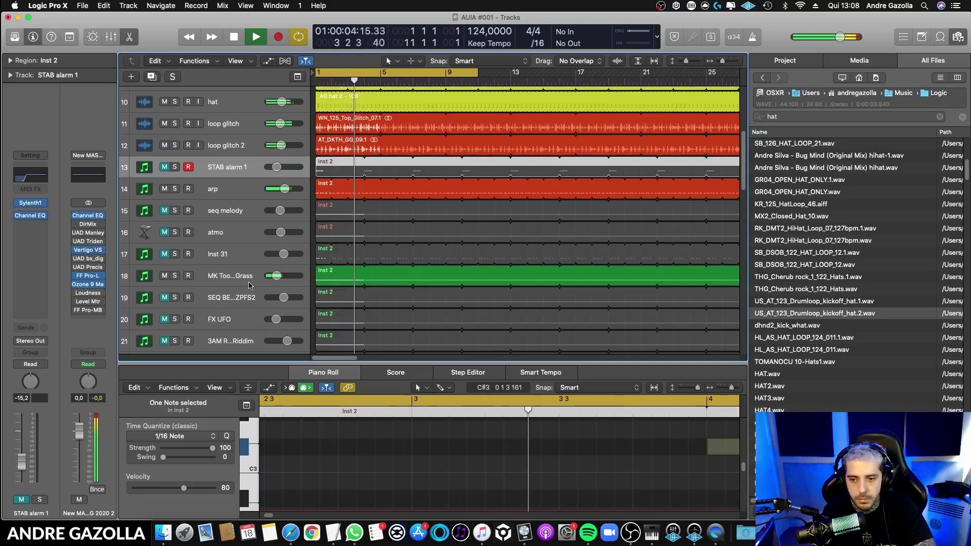
click(233, 282)
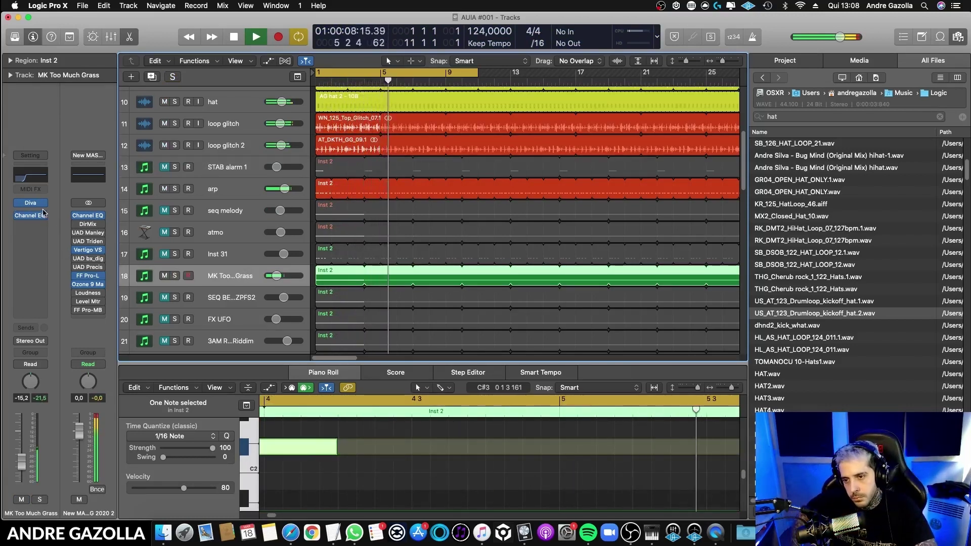
- Delete the MK Too Much Grass track together with its region
key(super+BackSpace)
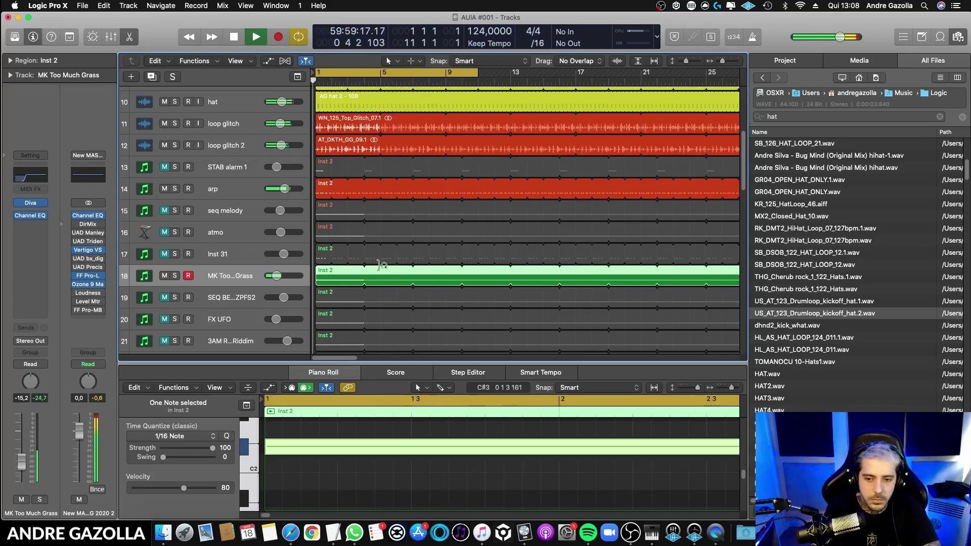
click(340, 282)
key(Return)
key(space)
- Unmute the SEQ BELECTRO ZPFS2 track, audition it in the mix and soloed, and delete it
click(188, 276)
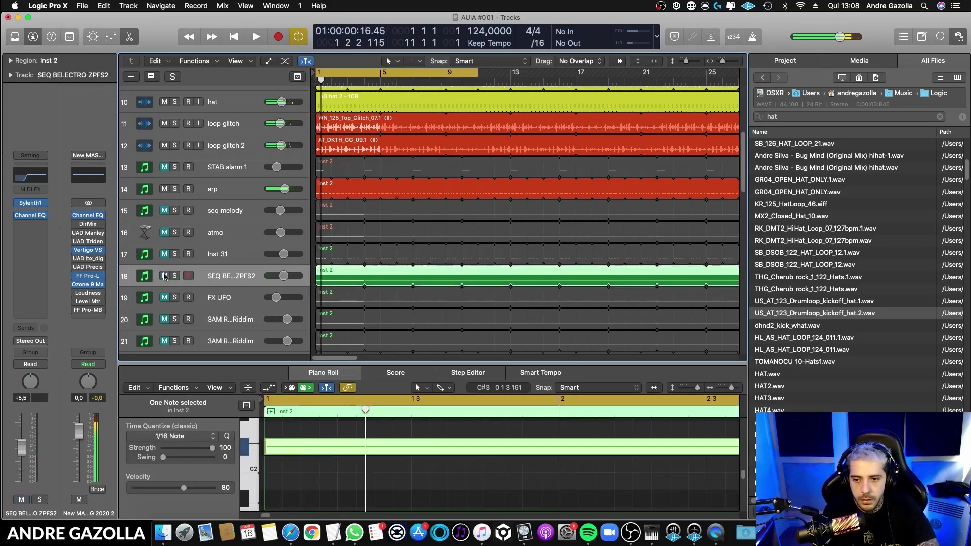
key(space)
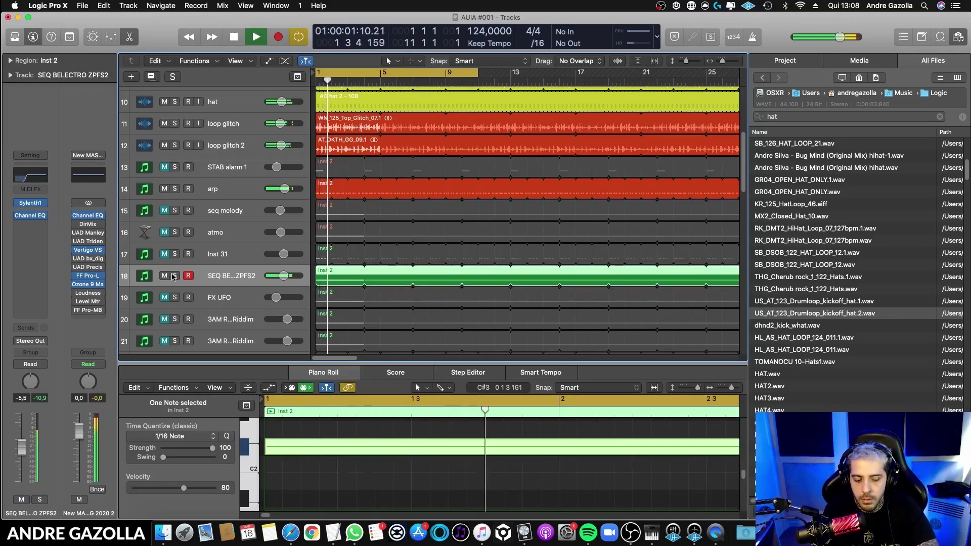
click(173, 276)
click(174, 276)
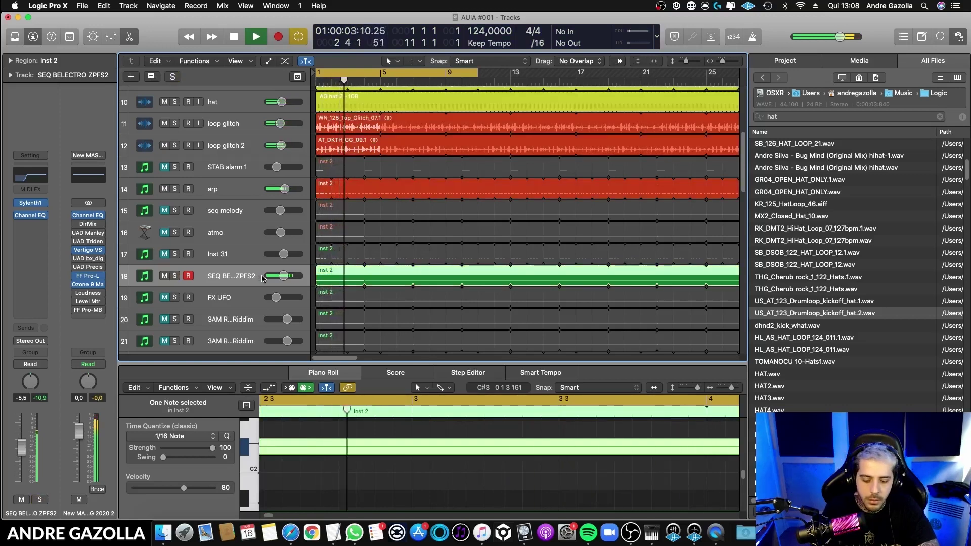
key(super+BackSpace)
- Audition the FX UFO track unmuted within the mix and mute it again
key(space)
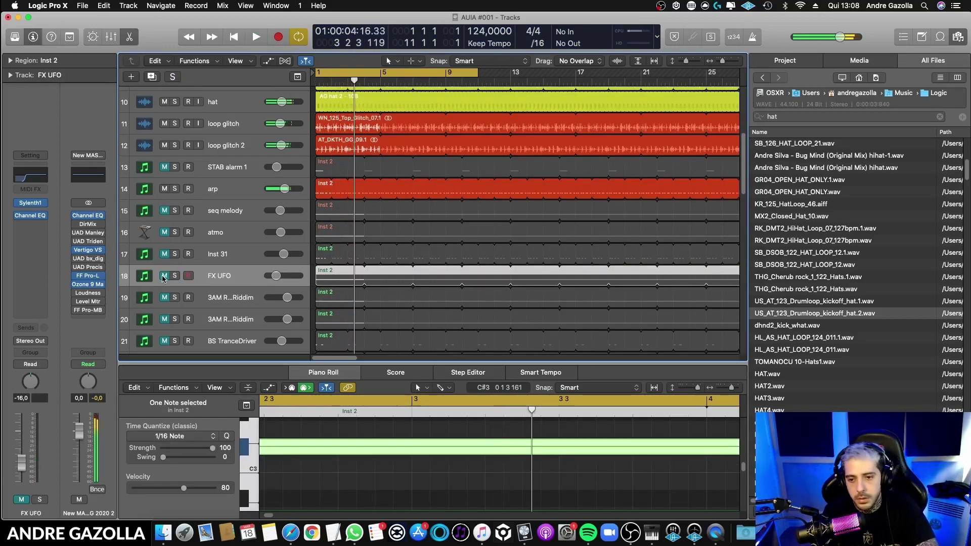
key(space)
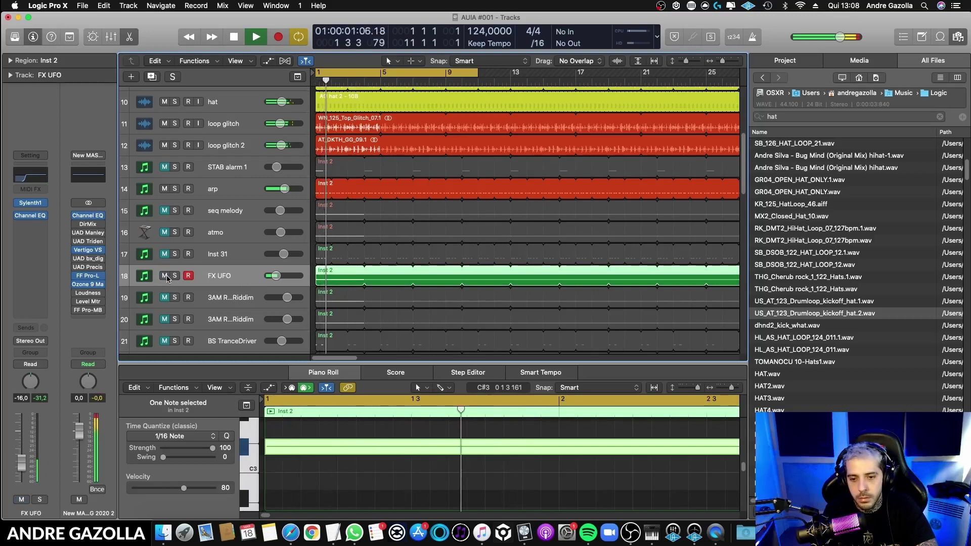
click(165, 275)
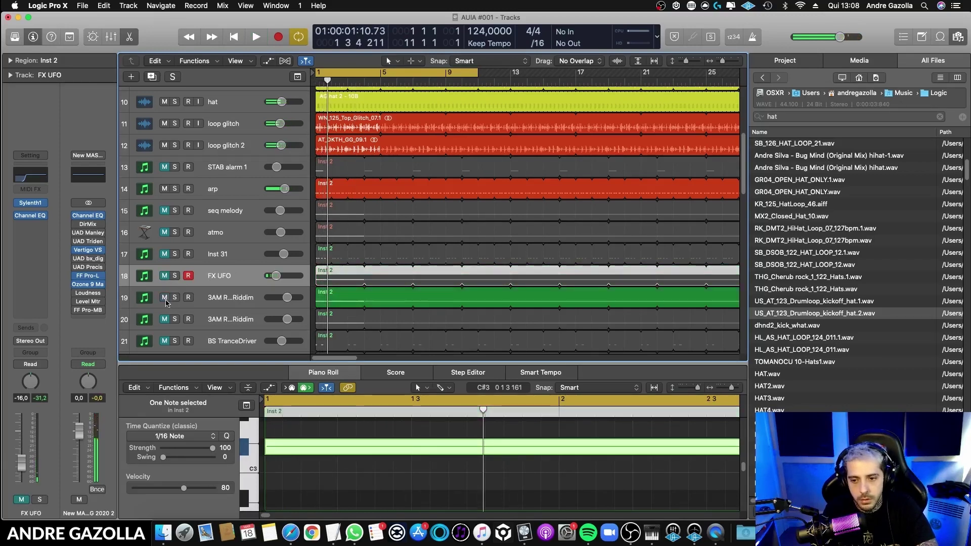
- Listen to the upper 3AM Random Riddim track soloed and within the mix from the beginning
click(178, 301)
key(space)
click(178, 299)
key(space)
click(177, 298)
key(space)
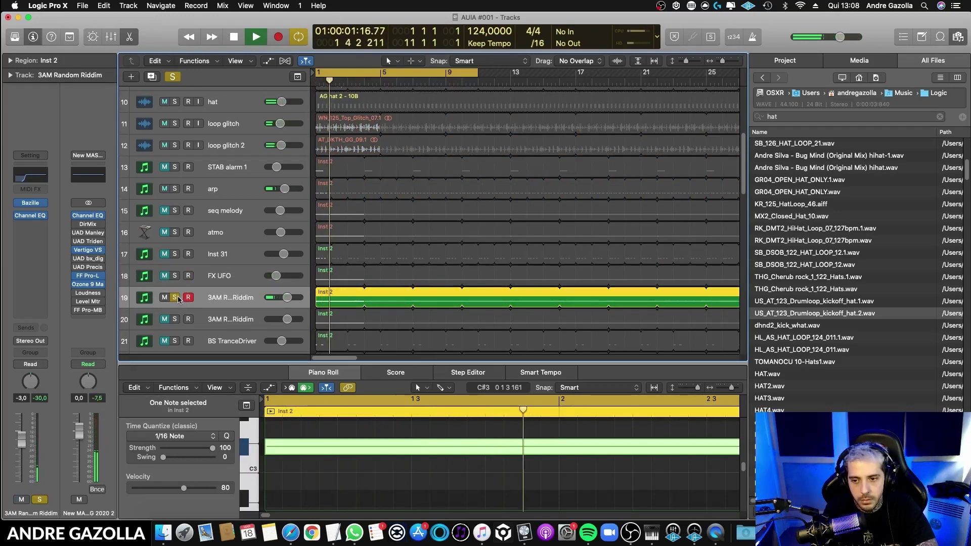
click(177, 296)
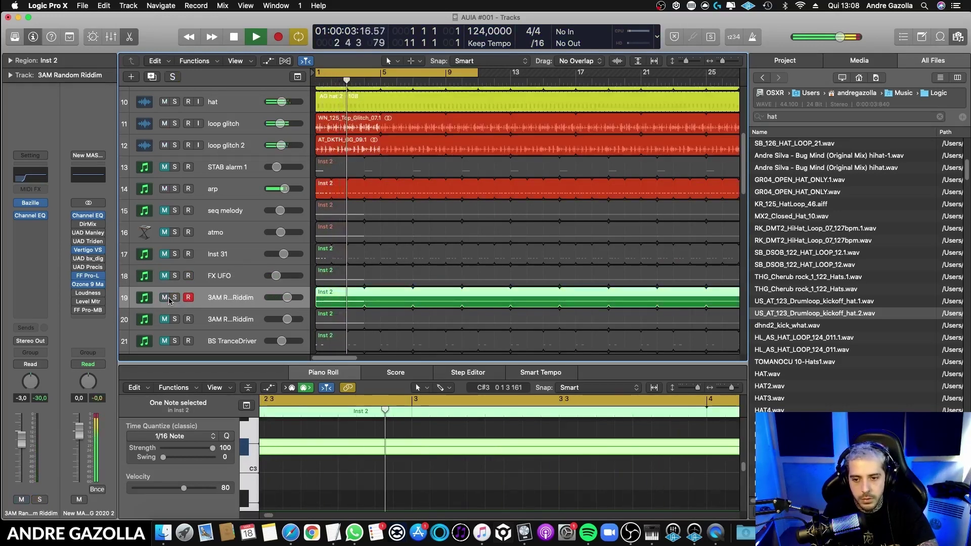
key(Return)
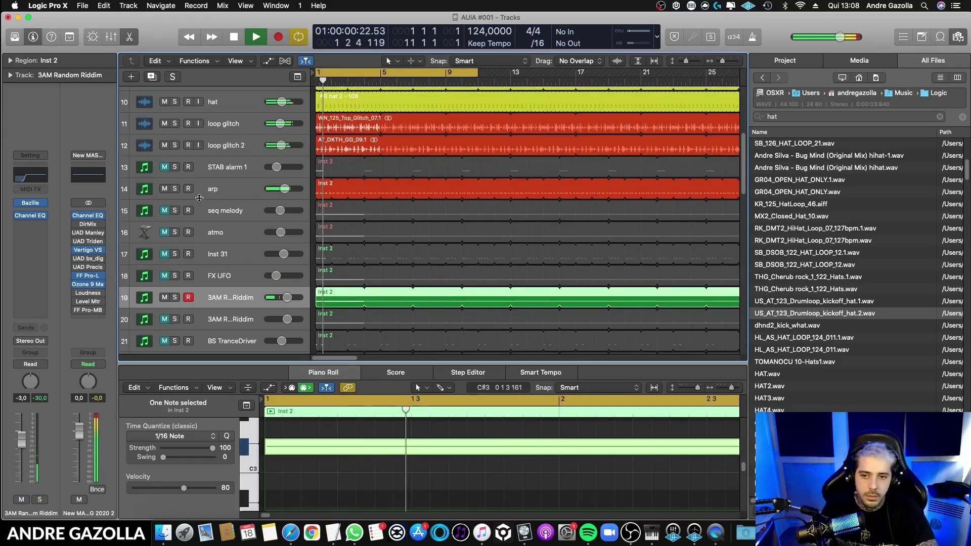
- Mute the arp track and raise the upper 3AM Random Riddim track's volume to -1.0 dB
click(174, 188)
click(175, 190)
scroll(343, 214, down, 5)
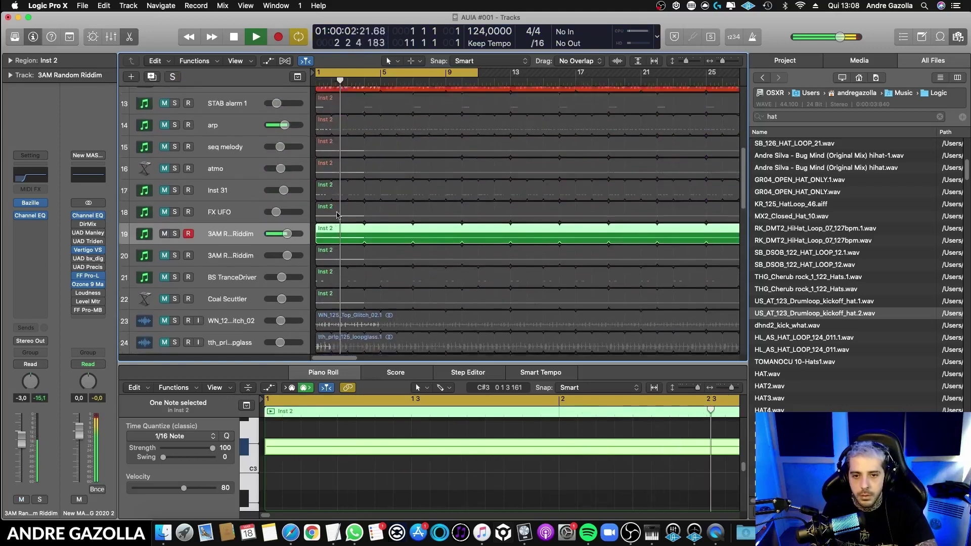
scroll(343, 213, up, 6)
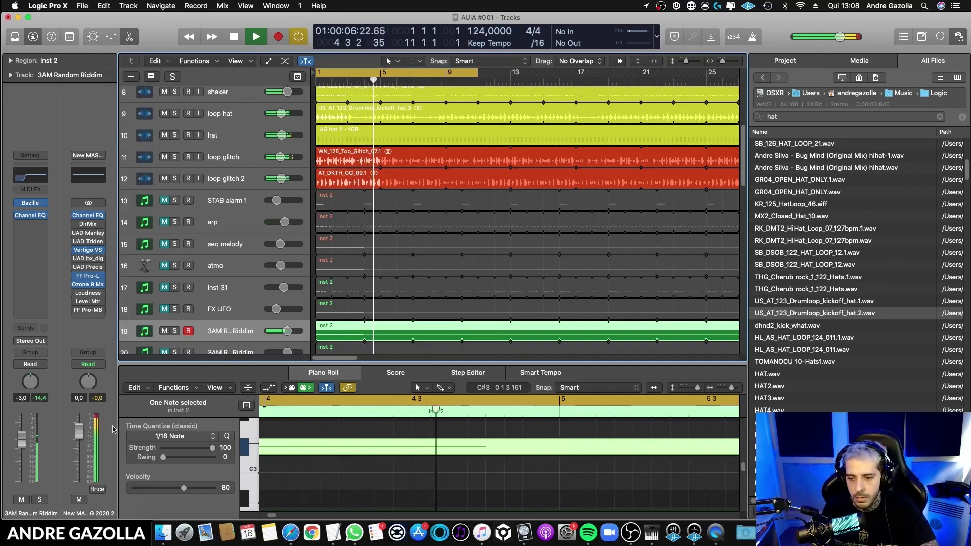
drag(21, 443, 22, 438)
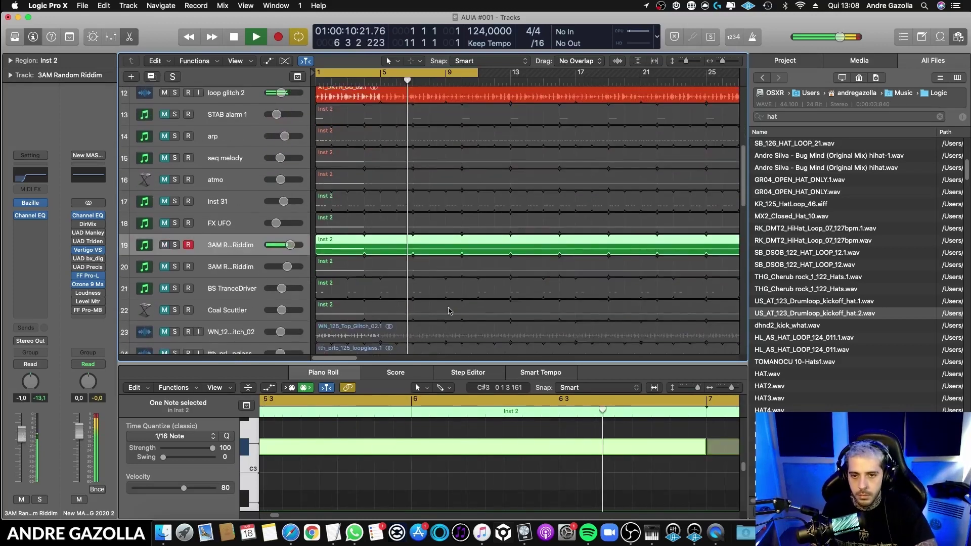
- Extend the upper 3AM Random Riddim region to bar 5, listen to it in the mix, and mute the track
scroll(354, 313, down, 3)
mouse_move(363, 305)
mouse_down()
mouse_move(378, 304)
mouse_move(377, 316)
mouse_up()
key(space)
key(space)
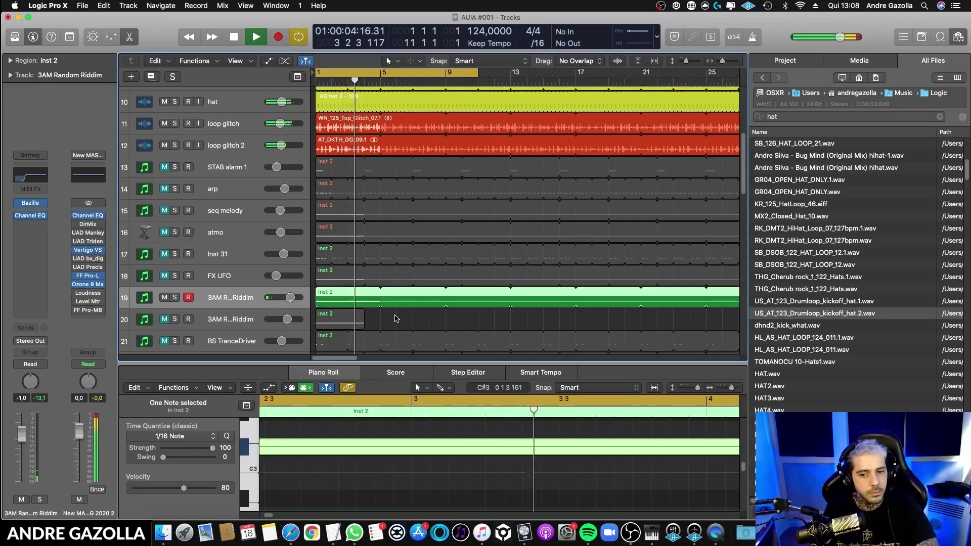
click(164, 298)
- Loop the lower 3AM Random Riddim region, audition it unmuted in the mix and soloed, and delete the track
scroll(257, 302, down, 4)
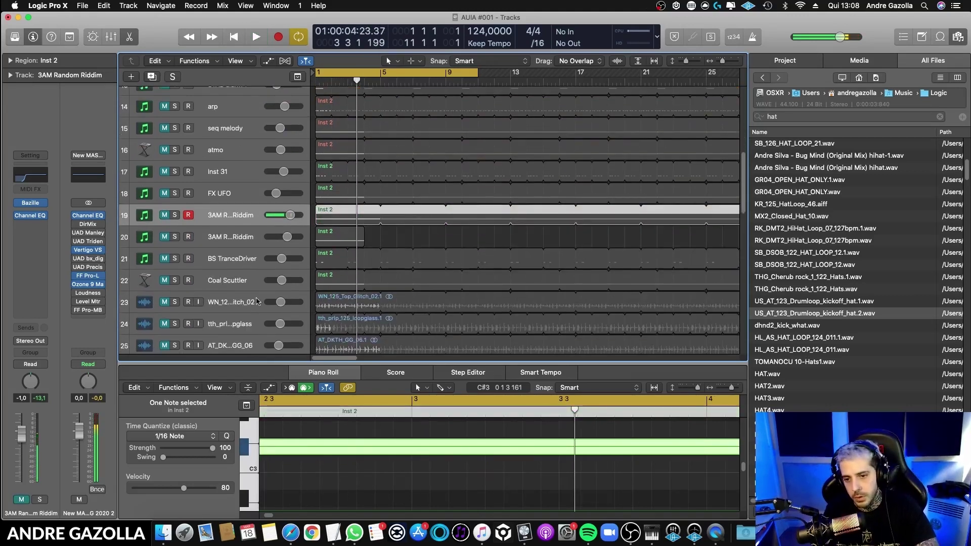
click(228, 240)
key(Return)
key(space)
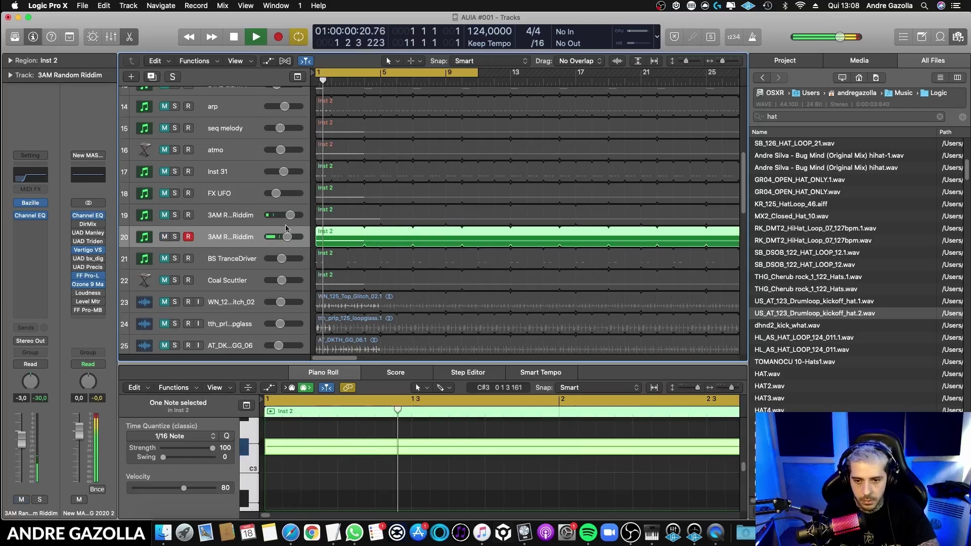
click(175, 237)
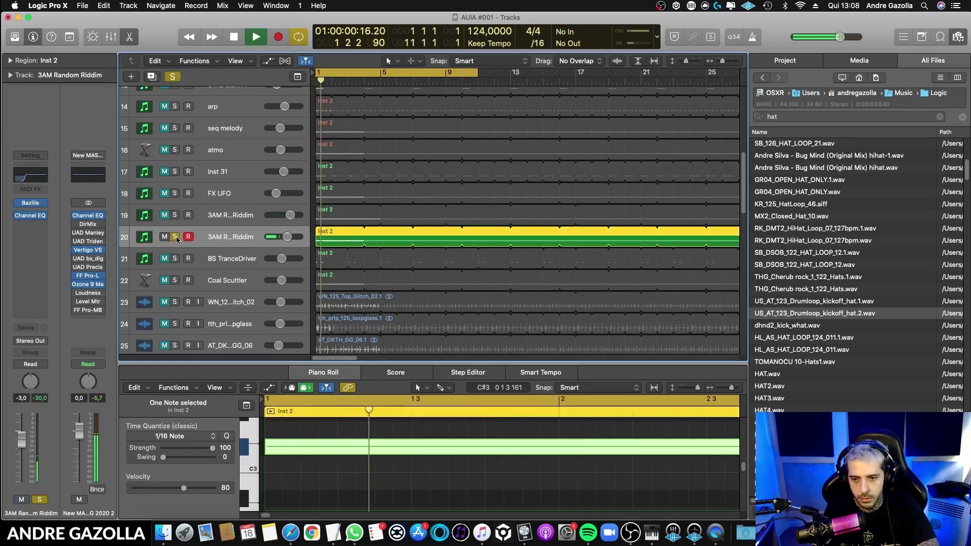
key(super+BackSpace)
key(space)
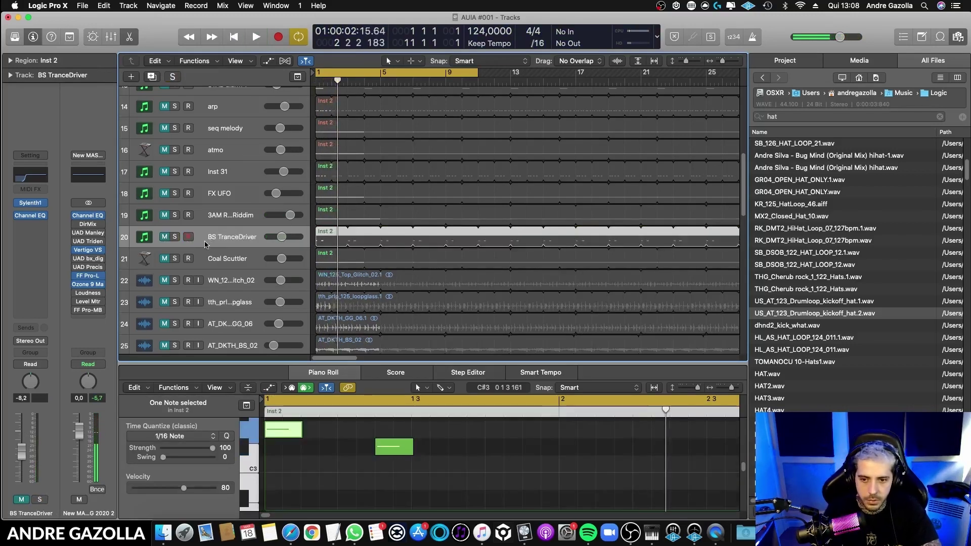
- Unmute the BS TranceDriver track and, during playback, move its first note down to C#3 and forward by a sixteenth note
click(164, 237)
key(space)
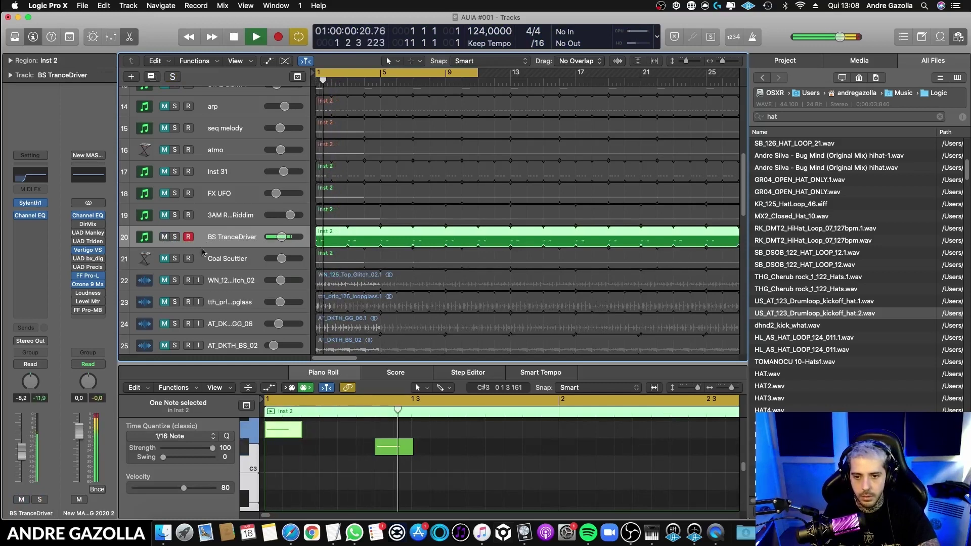
drag(293, 434, 310, 451)
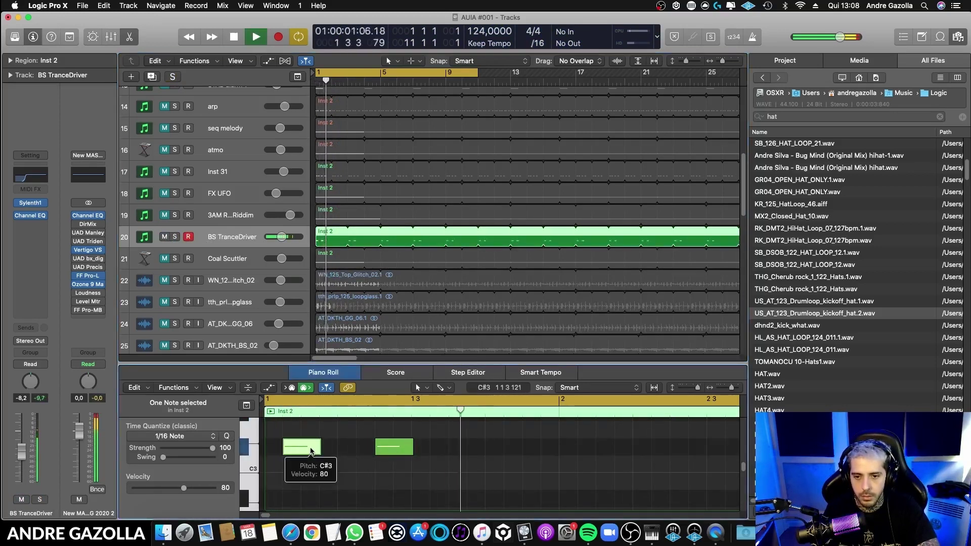
key(space)
- Color the BS TranceDriver region dark indigo like the bass regions and move its track directly below bass 2
key(alt+c)
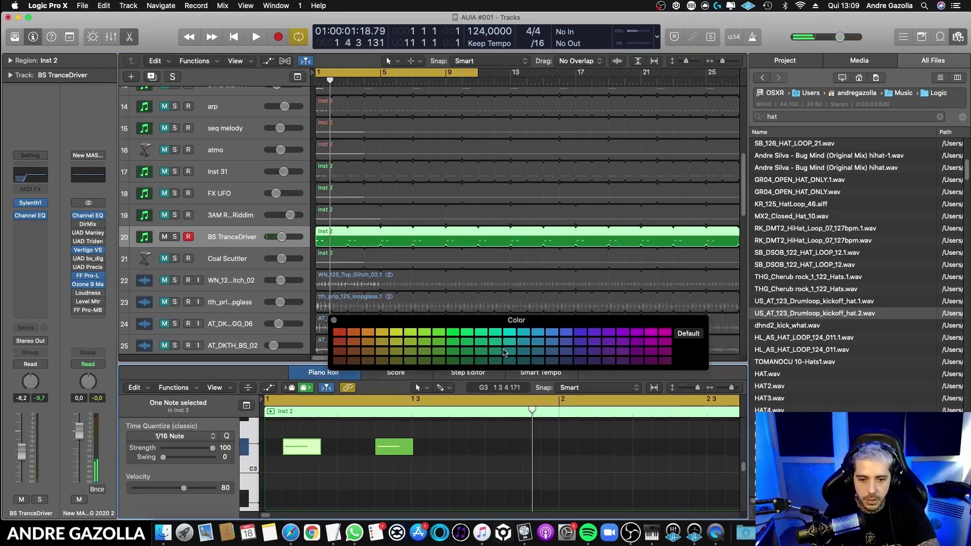
click(237, 231)
click(364, 71)
click(580, 361)
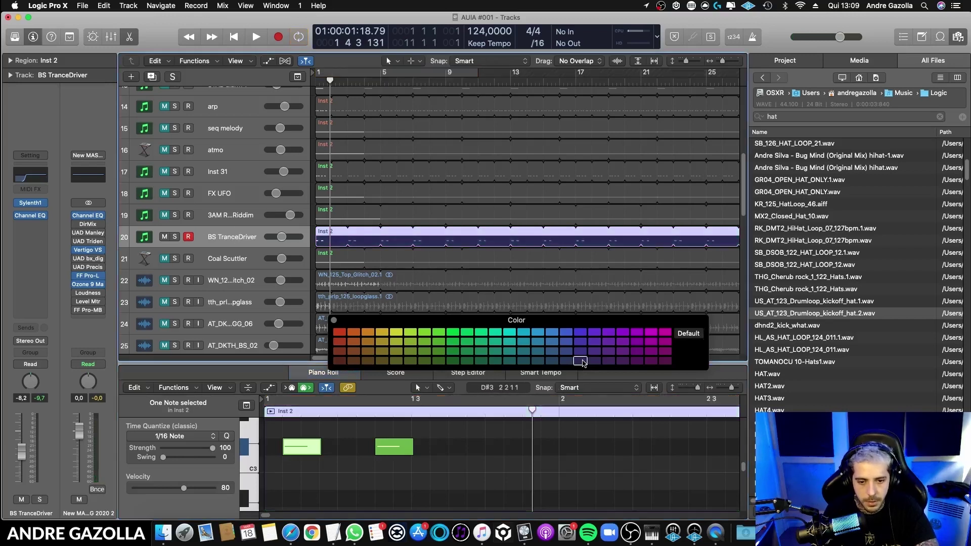
scroll(238, 268, up, 10)
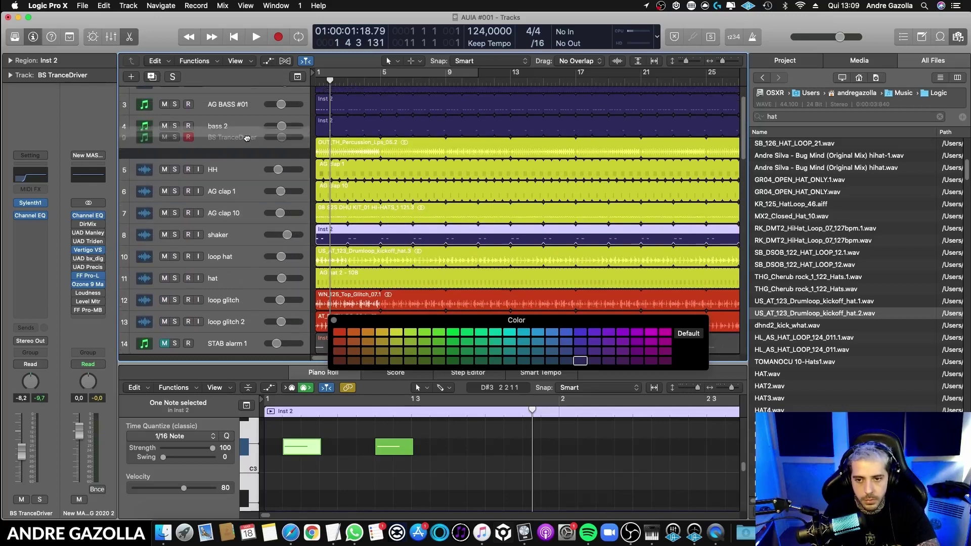
- Turn cycle playback back on and audition the FX UFO and 3AM Random Riddim tracks, each soloed
scroll(251, 223, down, 10)
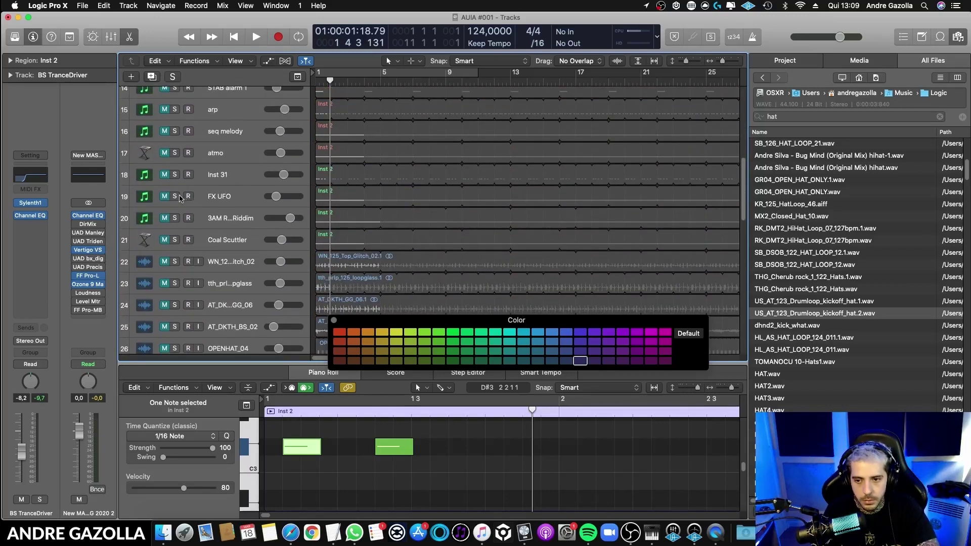
click(178, 196)
key(space)
click(384, 74)
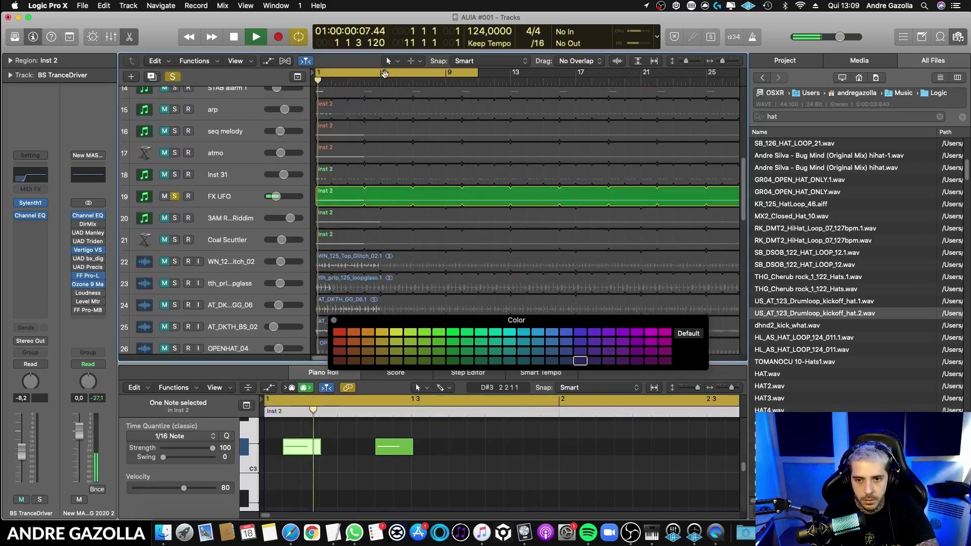
click(175, 197)
click(176, 218)
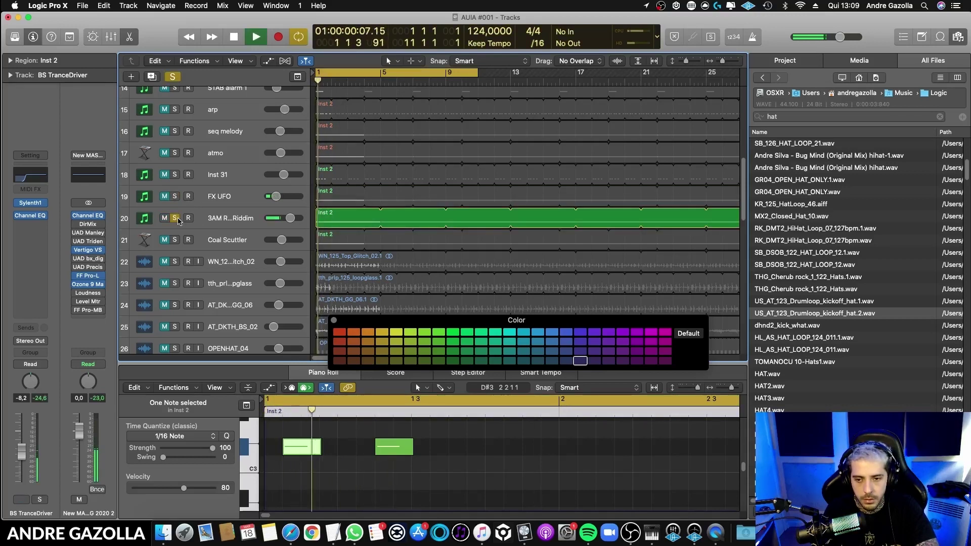
click(176, 218)
key(space)
- Audition the Coal Scuttler track soloed and within the mix
click(176, 240)
key(space)
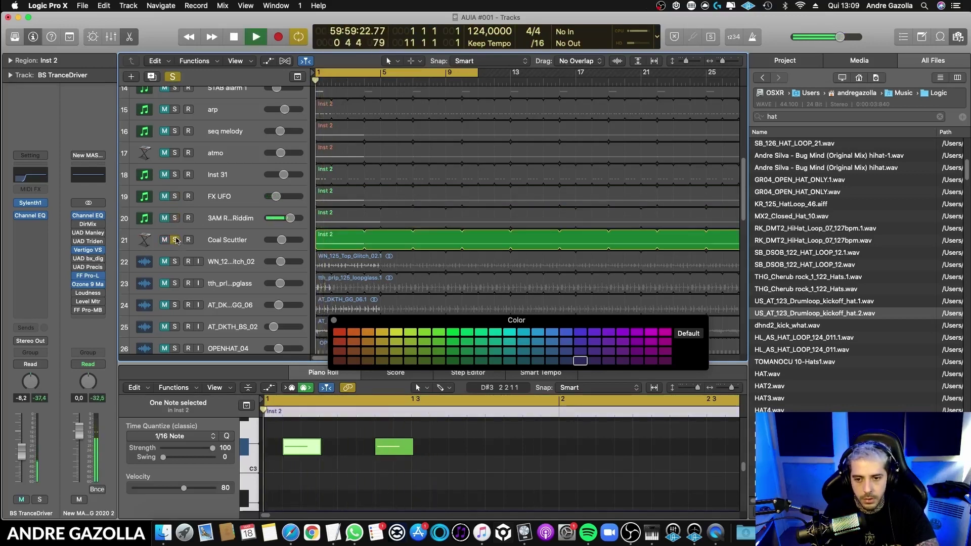
click(230, 240)
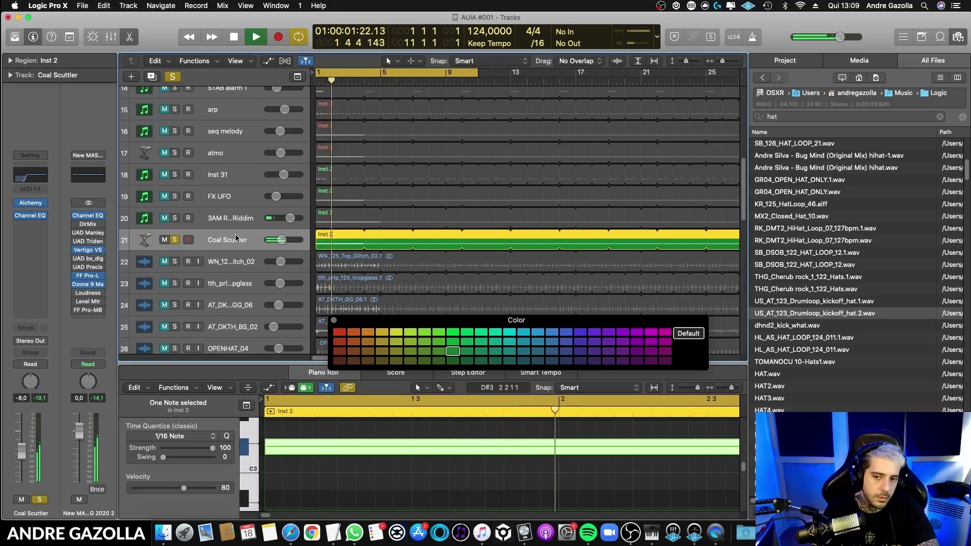
key(space)
click(175, 240)
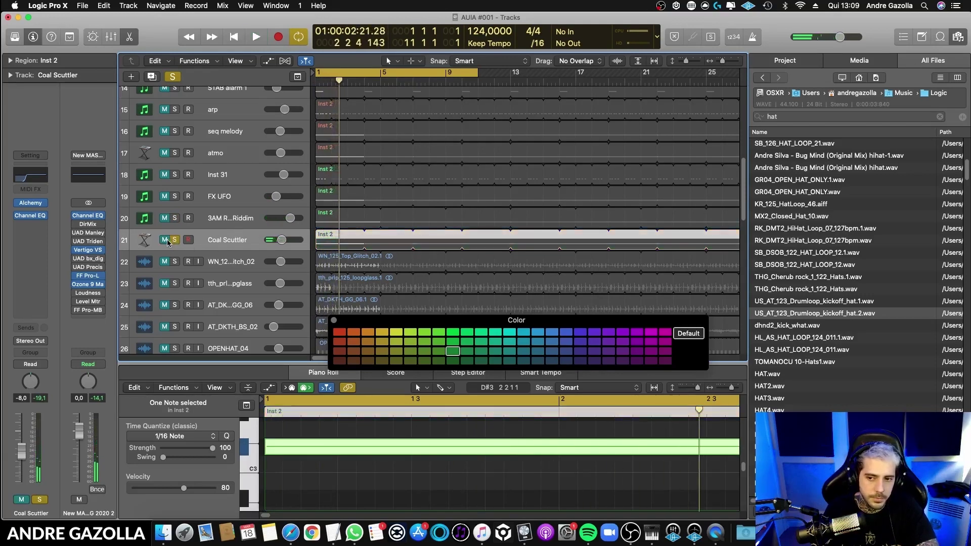
key(space)
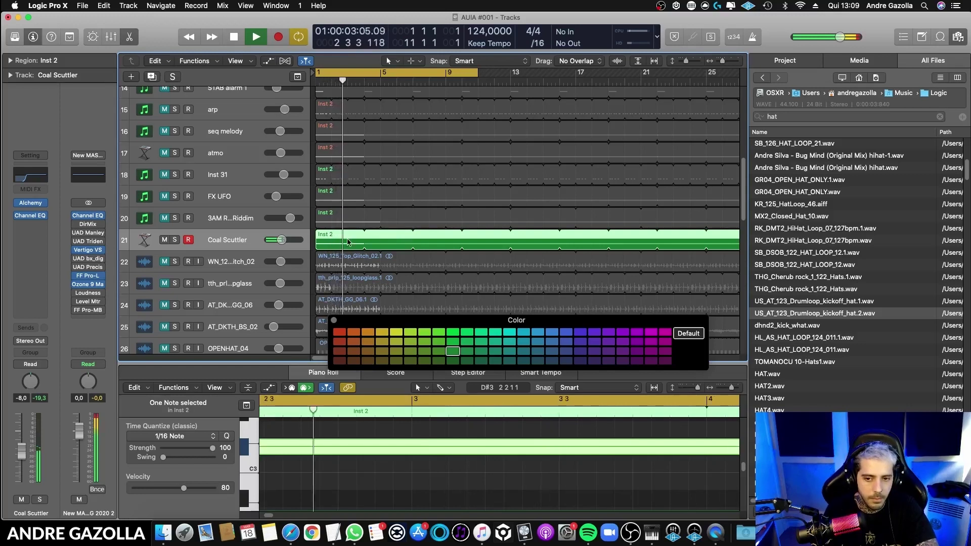
- Try the Beat and Reverb snapshots in Coal Scuttler's Alchemy instrument and delete the Coal Scuttler track
click(32, 202)
click(84, 362)
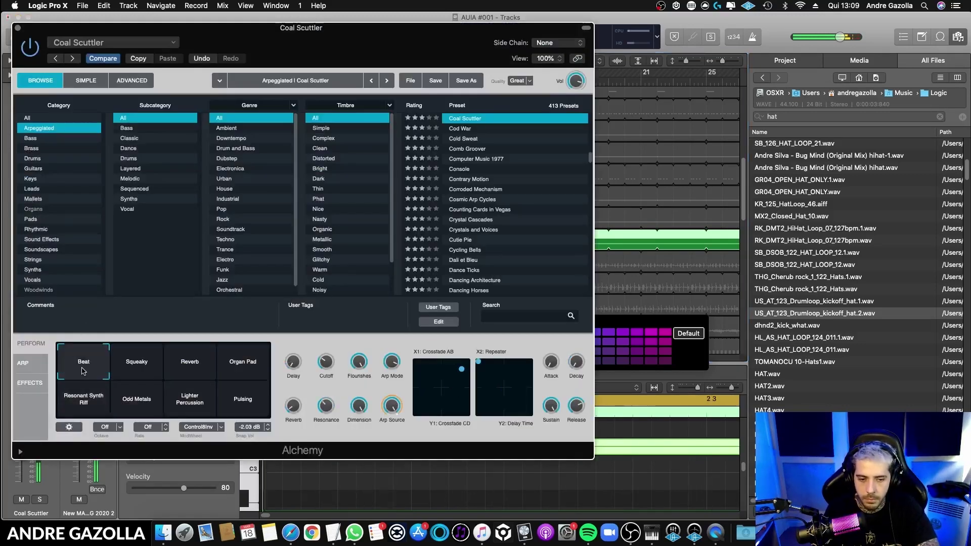
click(210, 377)
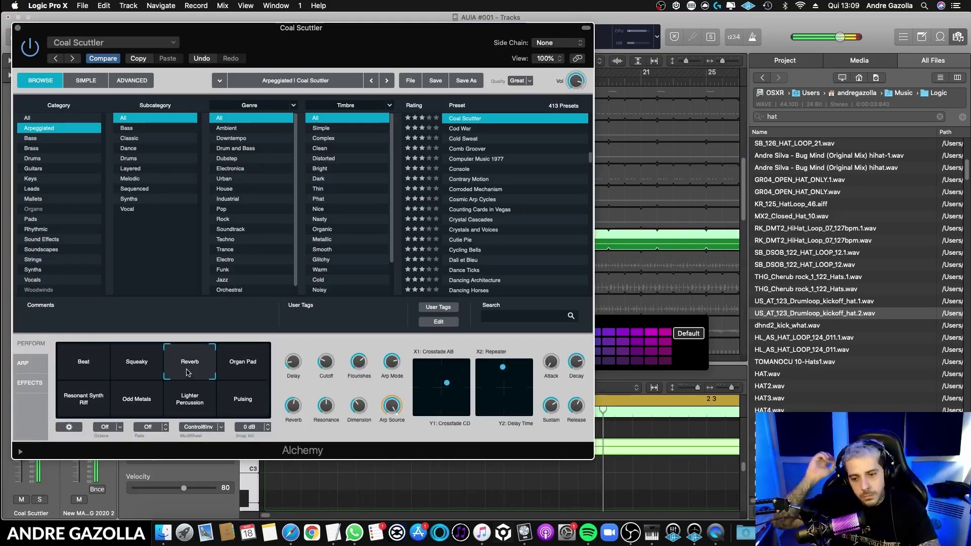
click(18, 28)
key(super+BackSpace)
- Audition the WN_125_Top_Glitch_02 track unmuted within the mix and delete it
key(space)
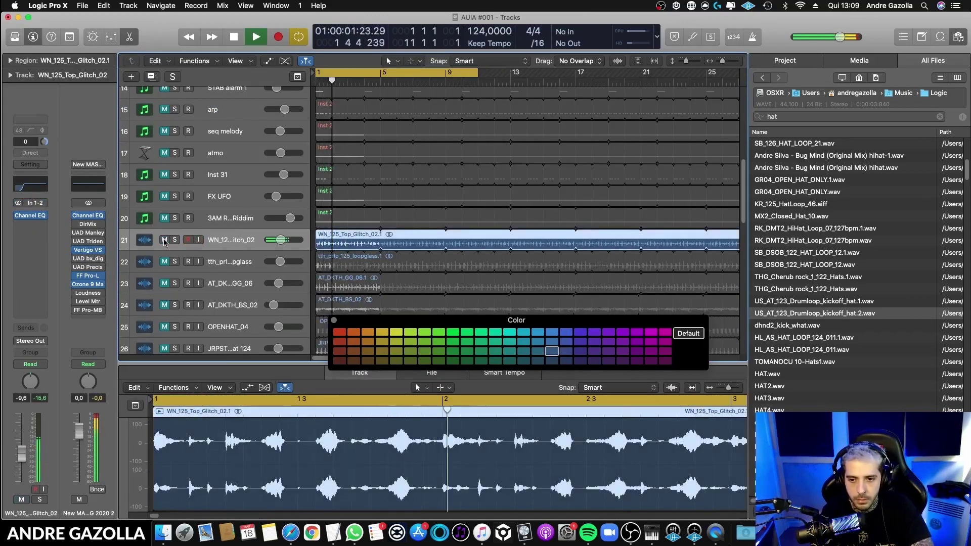
key(super+BackSpace)
key(space)
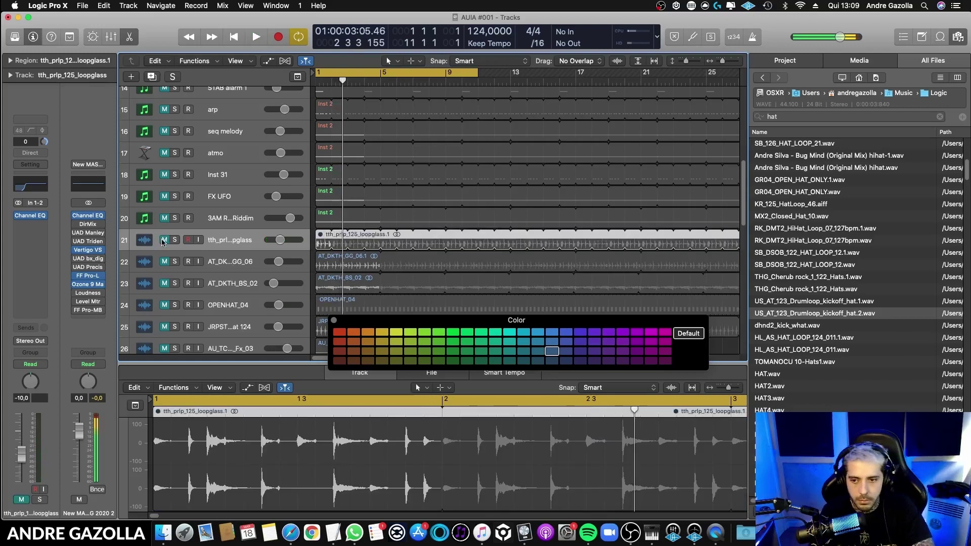
- Unmute the tth_prlp_125_loopglass track and use the Mute tool to unmute its region
click(164, 239)
key(space)
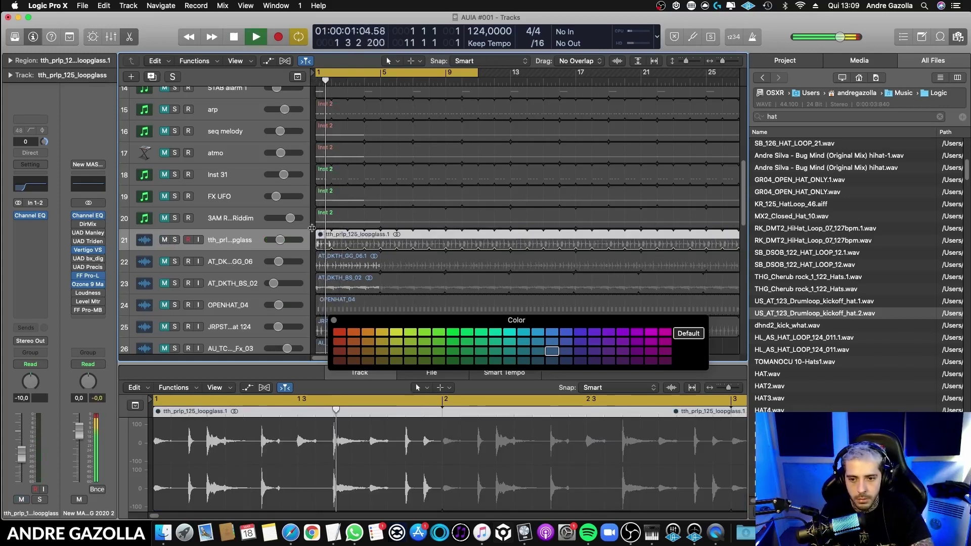
key(space)
key(t)
click(368, 324)
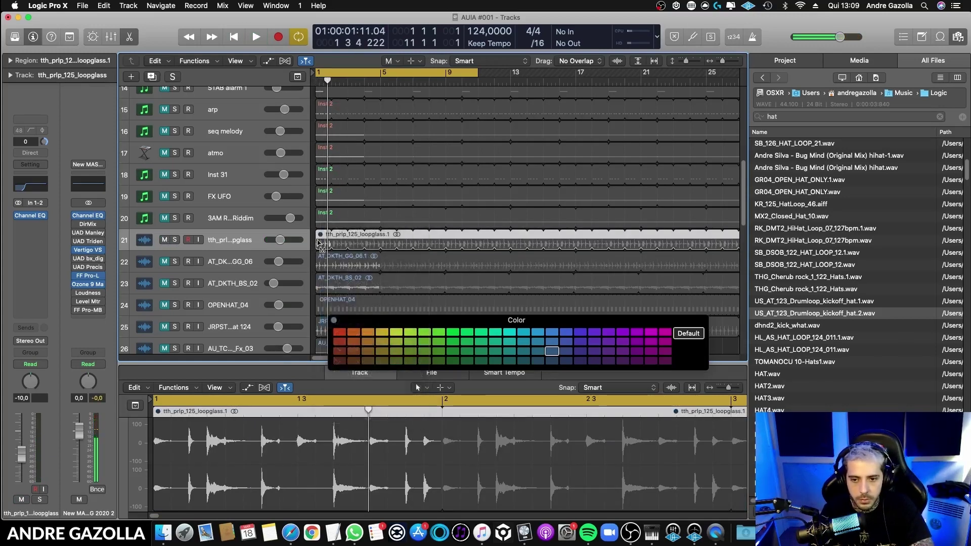
click(319, 245)
key(t)
key(t)
- Listen to the tth_prlp_125_loopglass track within the mix and delete it
key(space)
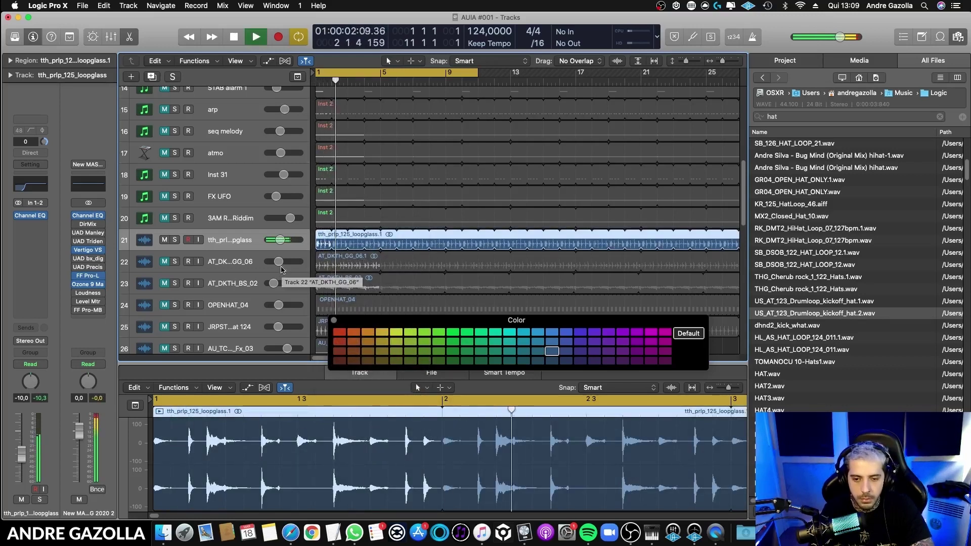
key(Delete)
key(Delete)
key(space)
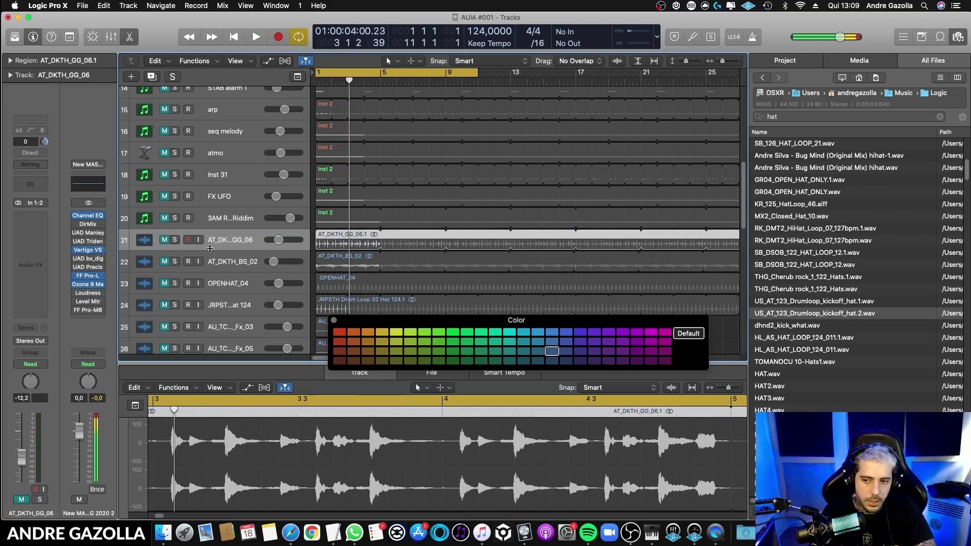
- Audition the AT_DKTH_GG_06 track unmuted in the mix and soloed, and mute it again
click(161, 241)
scroll(237, 217, up, 5)
scroll(238, 216, down, 4)
key(space)
scroll(238, 216, up, 8)
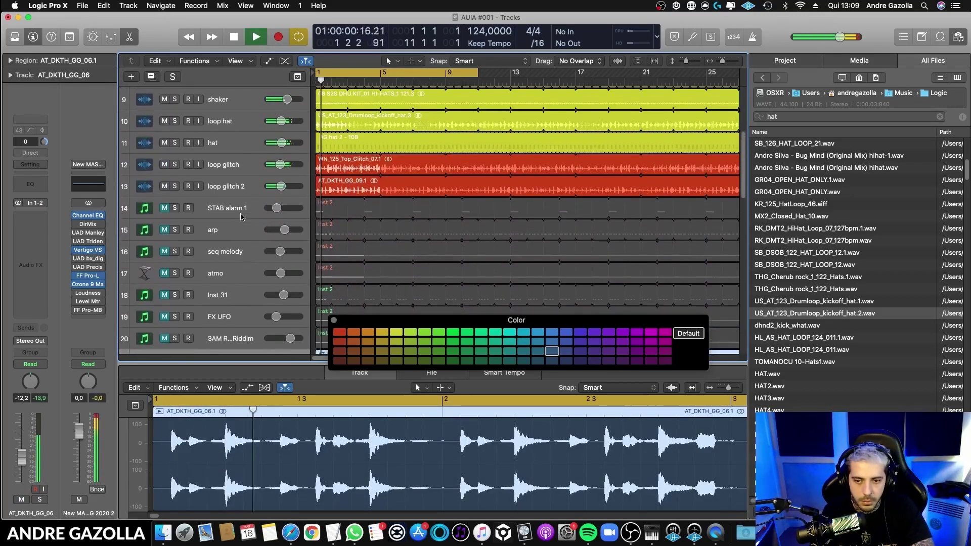
scroll(244, 253, down, 9)
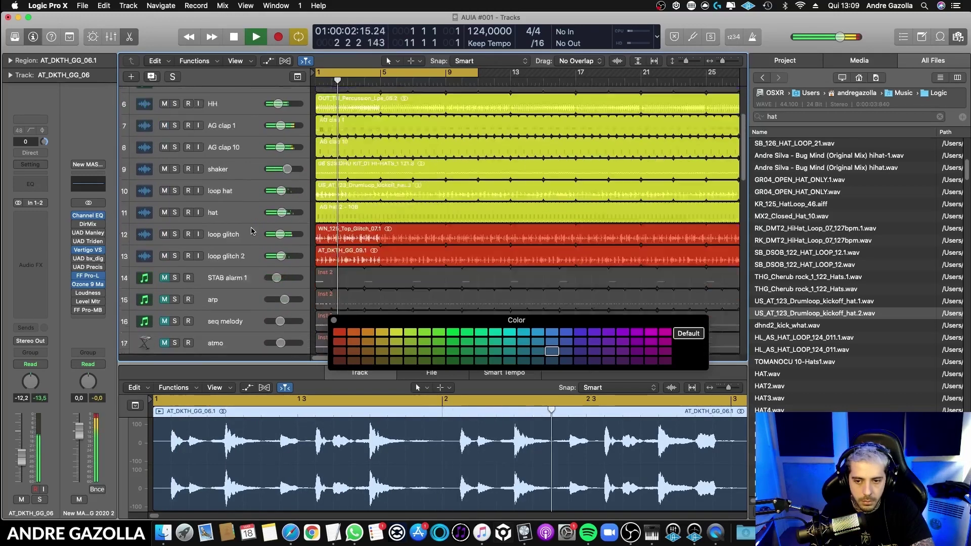
click(174, 250)
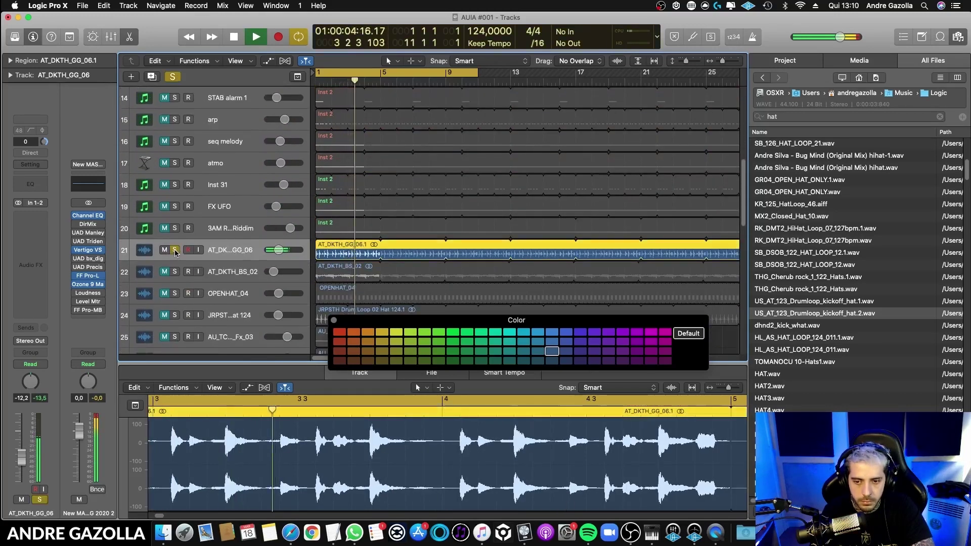
click(174, 250)
click(164, 250)
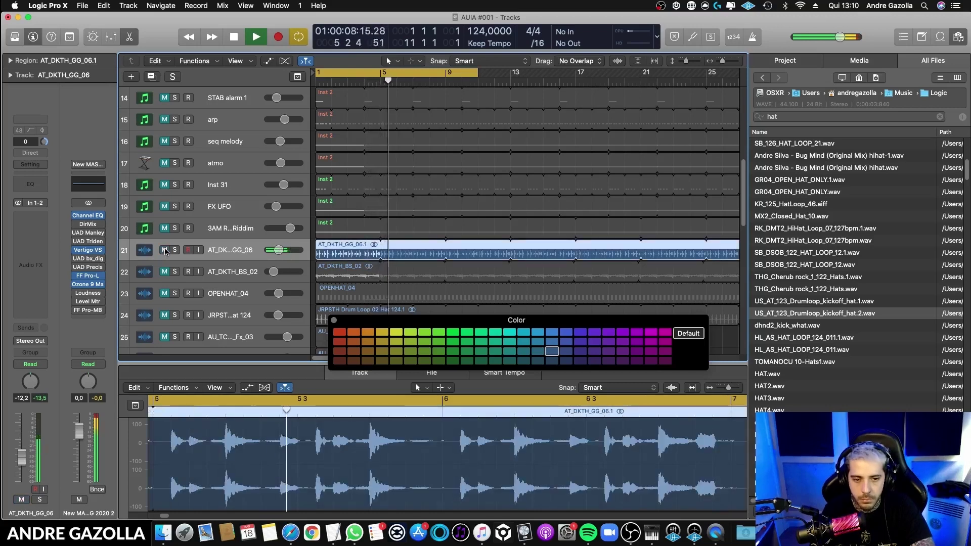
click(164, 250)
key(space)
- Audition the AT_DKTH_BS_02 track unmuted within the mix and mute it again
click(167, 277)
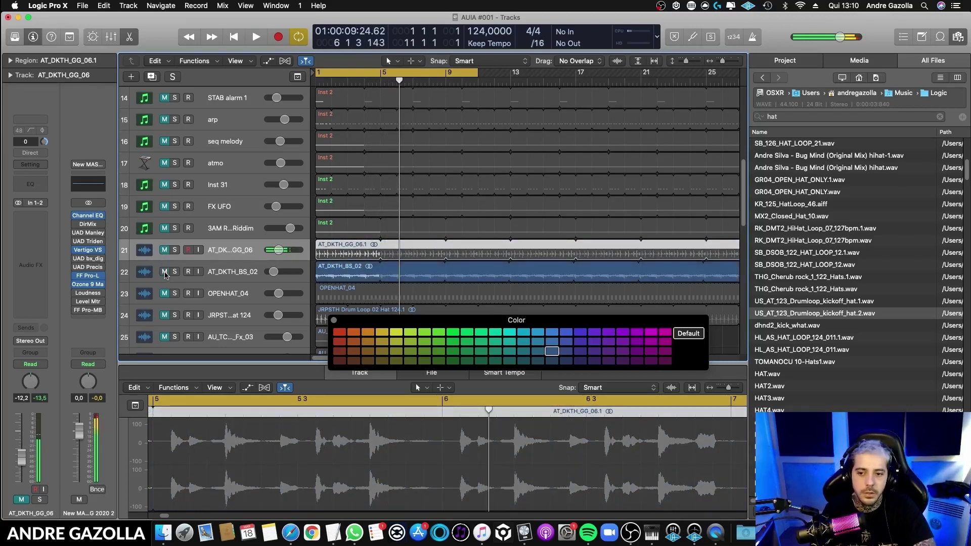
key(space)
scroll(306, 246, down, 3)
click(205, 217)
key(space)
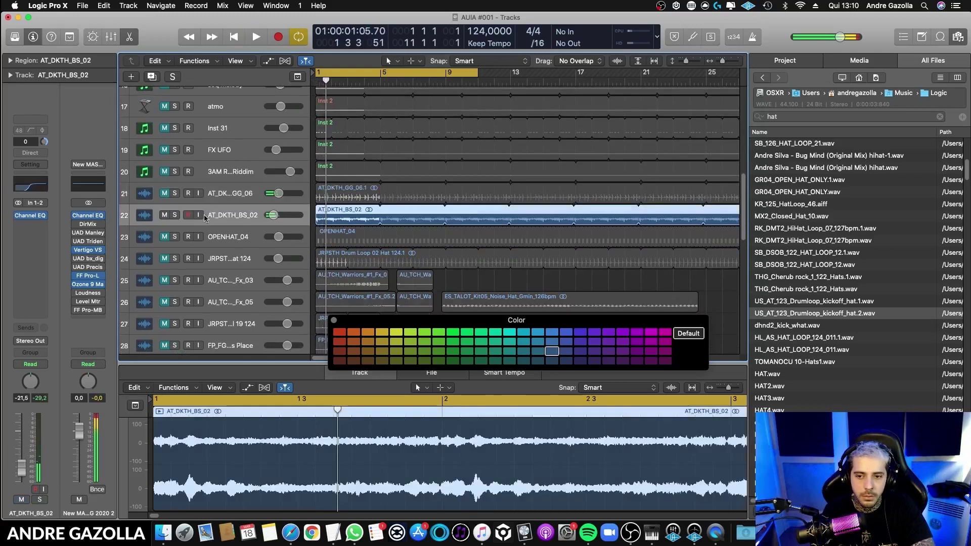
click(163, 218)
- Unmute the OPENHAT_04 track, select it, and listen to it within the mix
click(170, 245)
key(space)
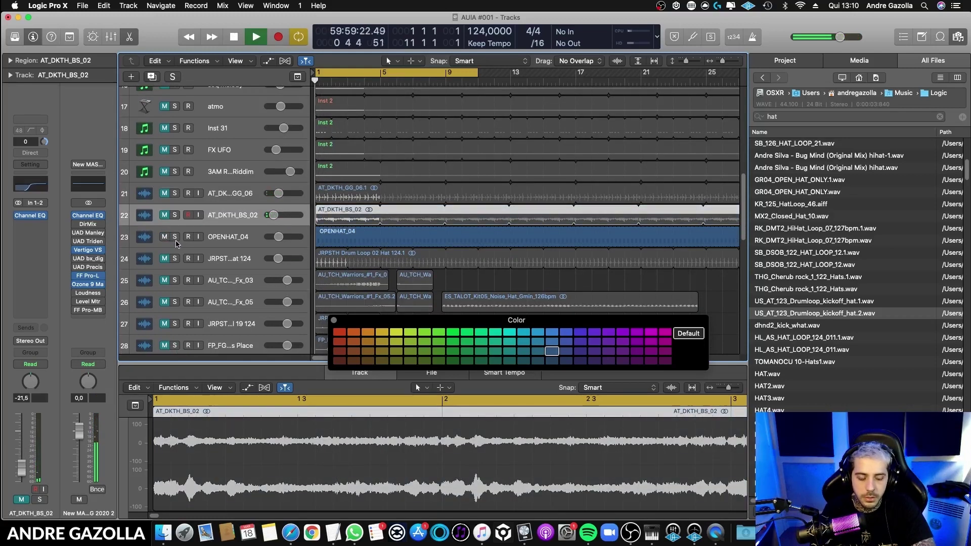
click(178, 245)
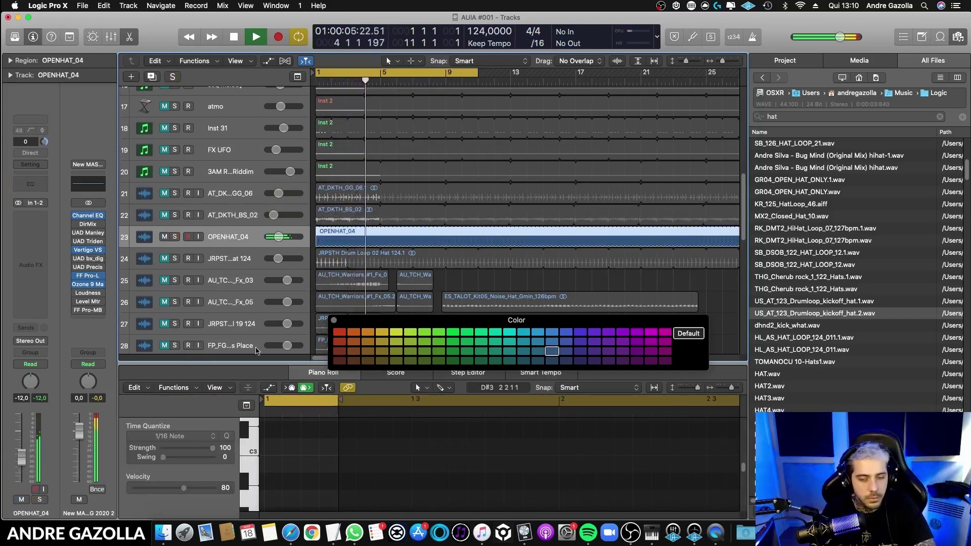
- Color the OPENHAT_04 region yellow and move its track up directly below the hat track
click(334, 321)
key(alt+c)
click(397, 336)
key(space)
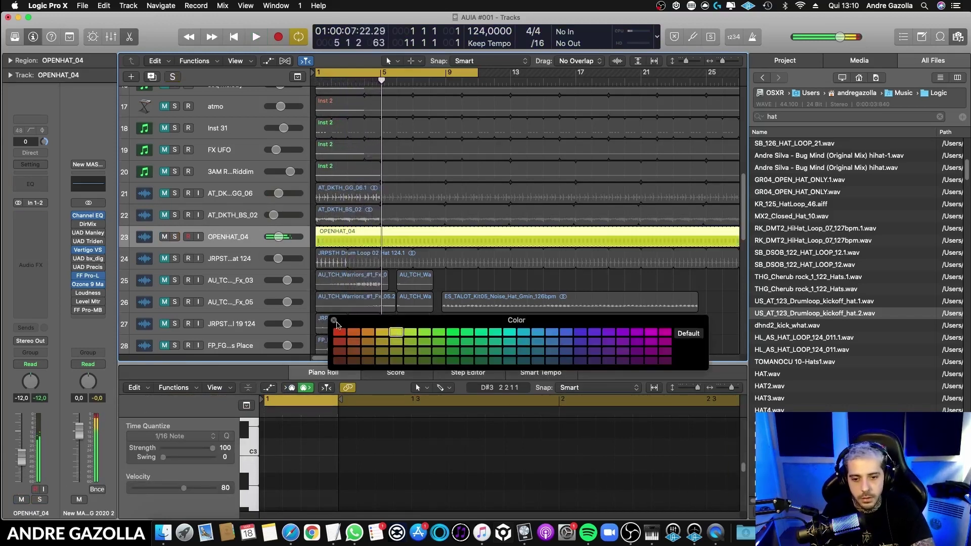
click(333, 320)
scroll(341, 266, up, 10)
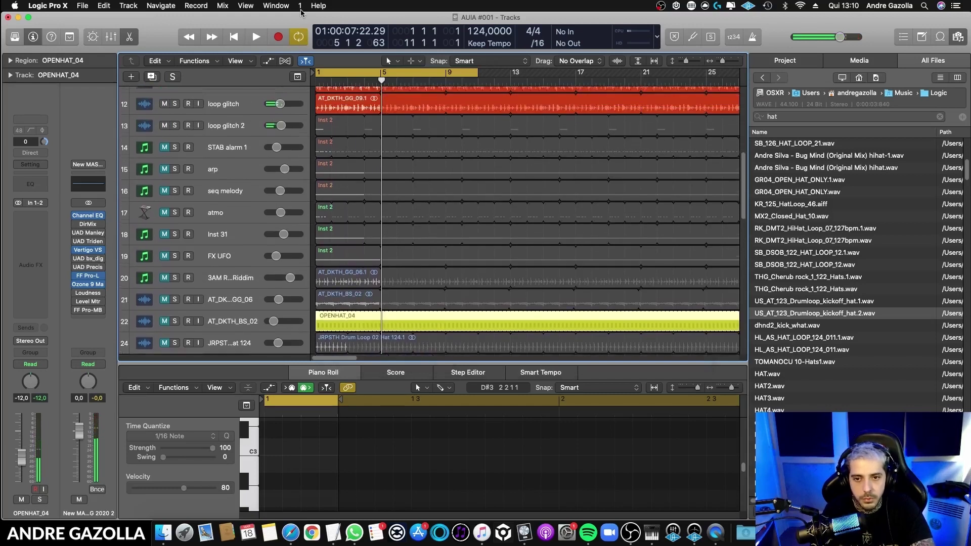
scroll(209, 221, down, 9)
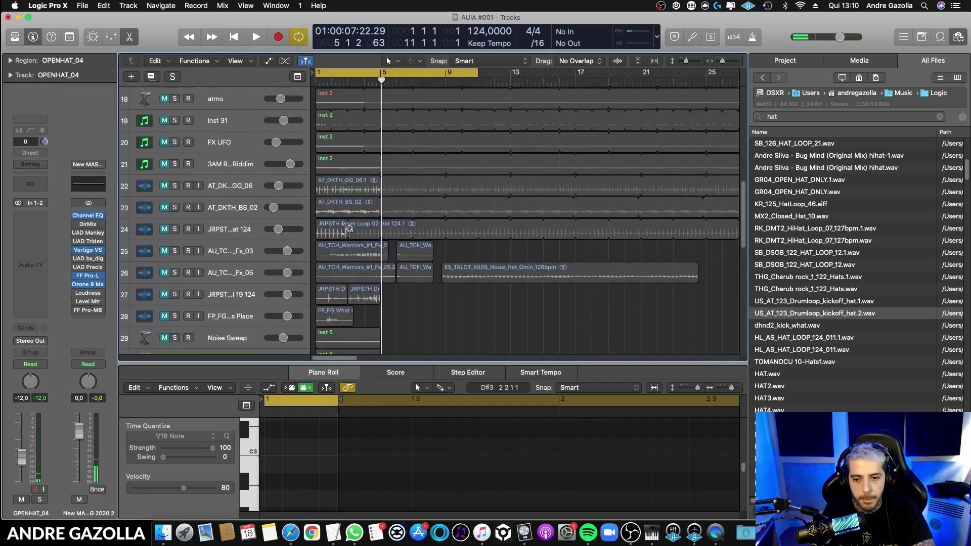
- Briefly audition the AT_DKTH_BS_02 track soloed and turn its solo off again
click(175, 205)
key(space)
key(space)
click(175, 205)
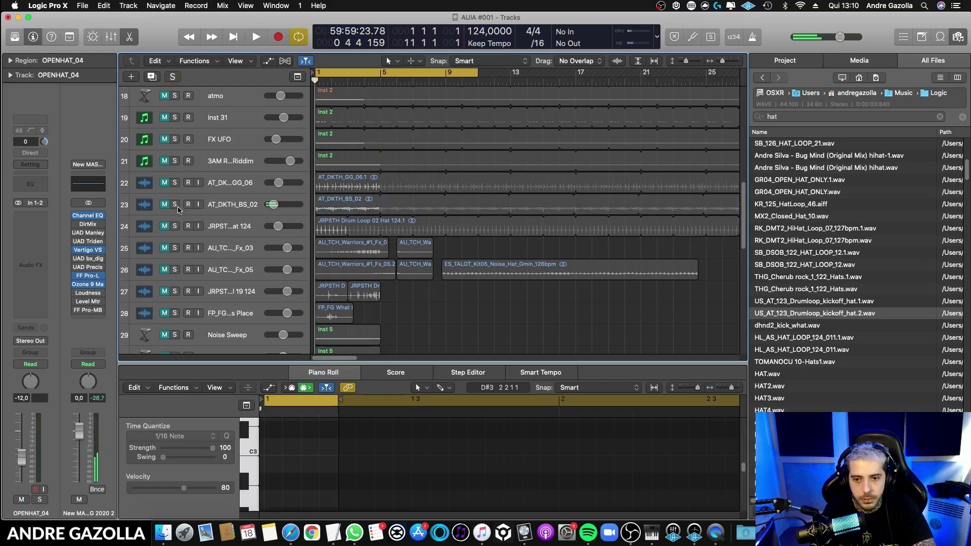
- Unmute the JRPSTH Drum Loop 02 Hat 124 track and audition it soloed and within the mix
click(173, 226)
click(175, 226)
key(space)
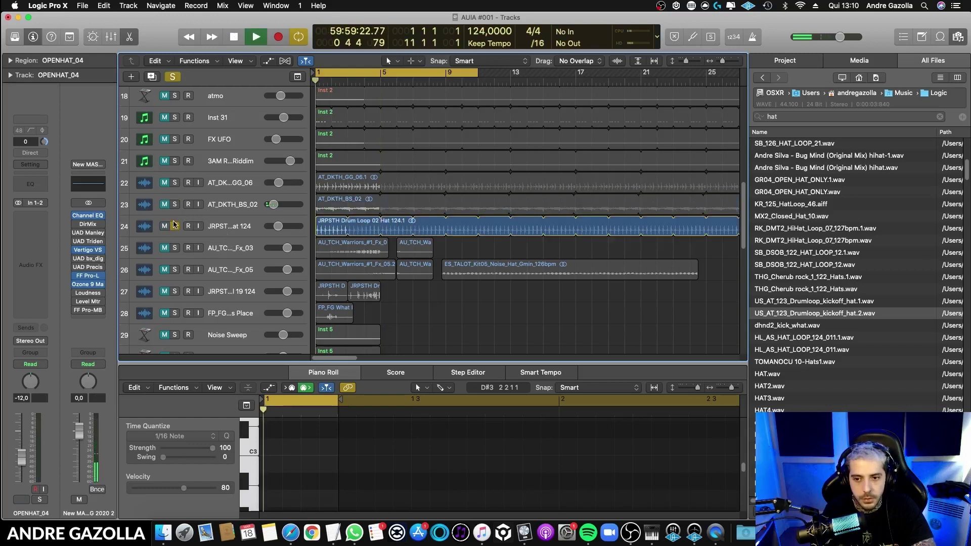
click(203, 222)
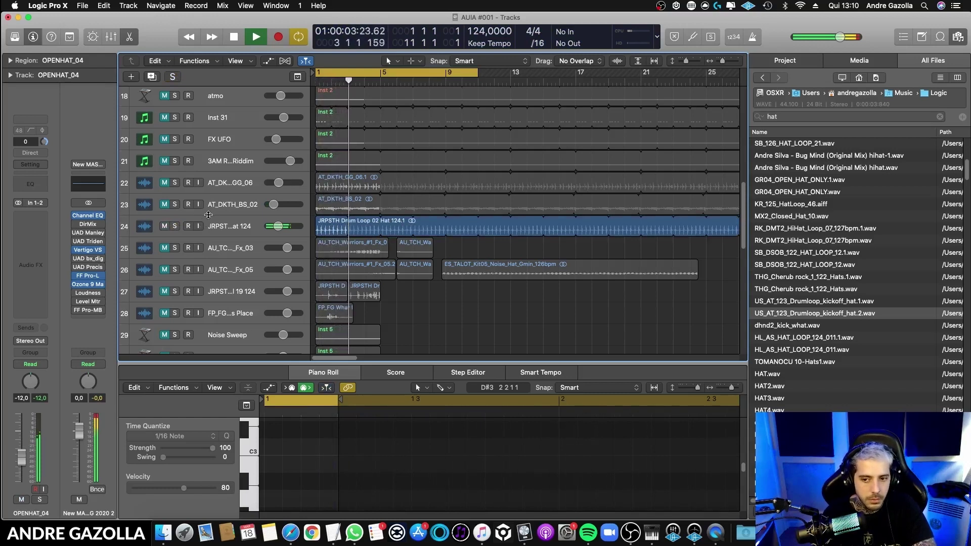
click(233, 231)
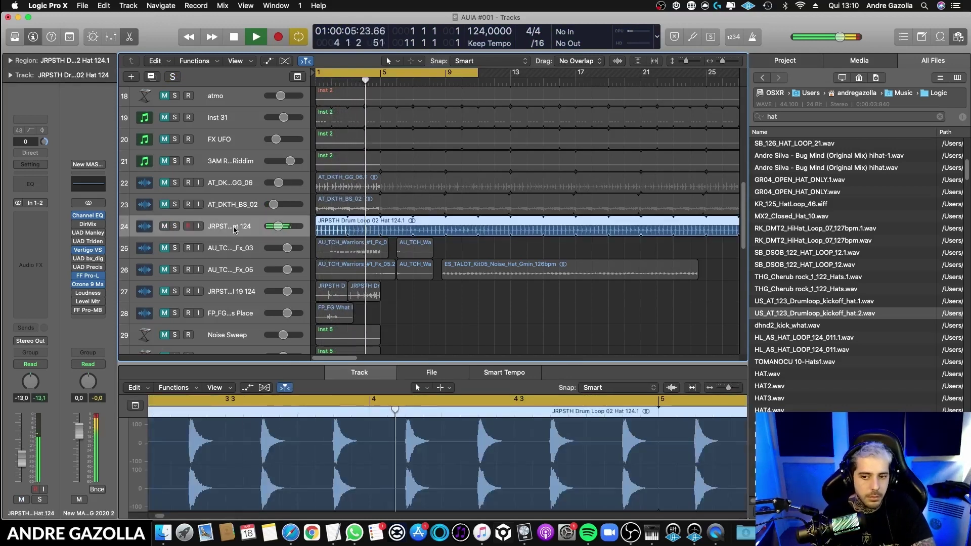
key(space)
- Audition the JRPSTH Drum Loop 02 Hat 124 track in the mix with OPENHAT_04 muted, and mute the loop again
scroll(197, 216, up, 5)
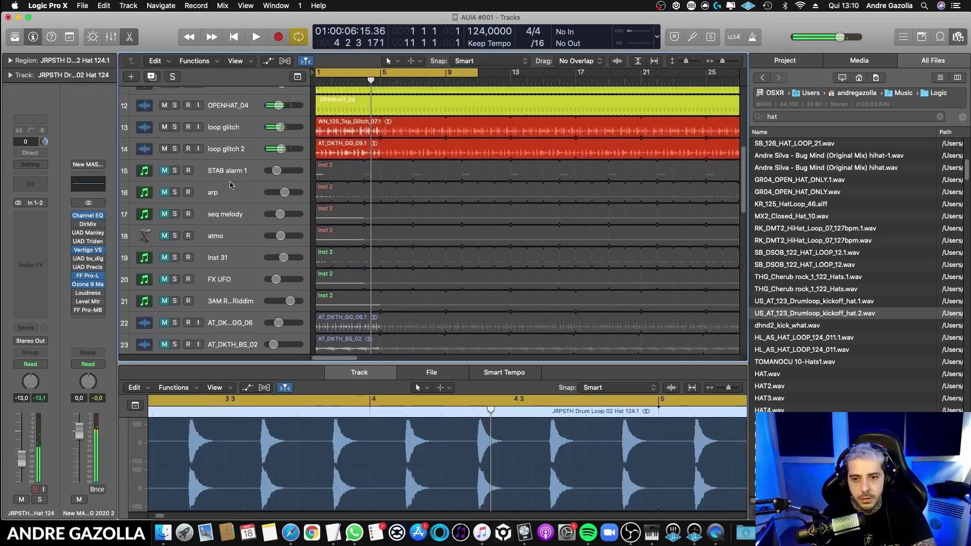
scroll(198, 173, up, 1)
click(168, 131)
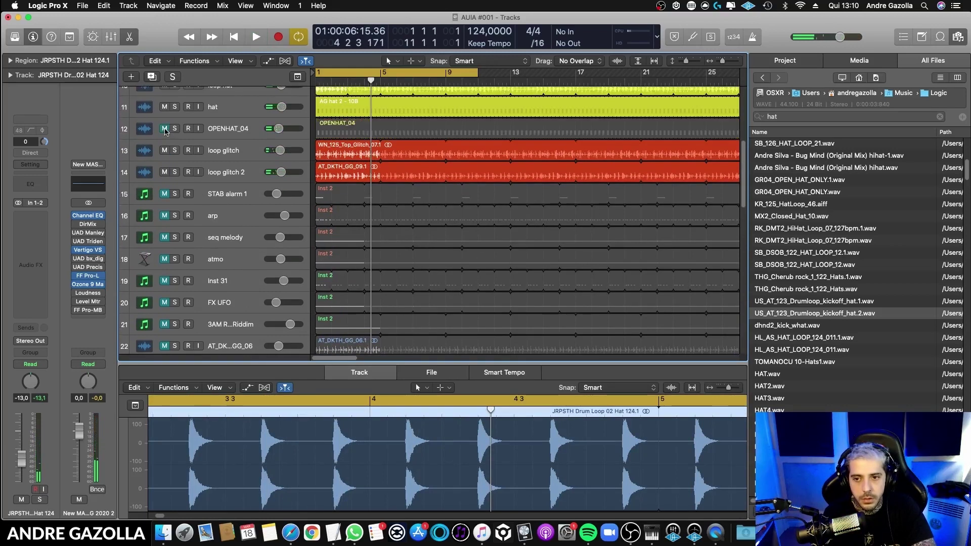
key(space)
scroll(262, 201, down, 1)
scroll(262, 201, down, 3)
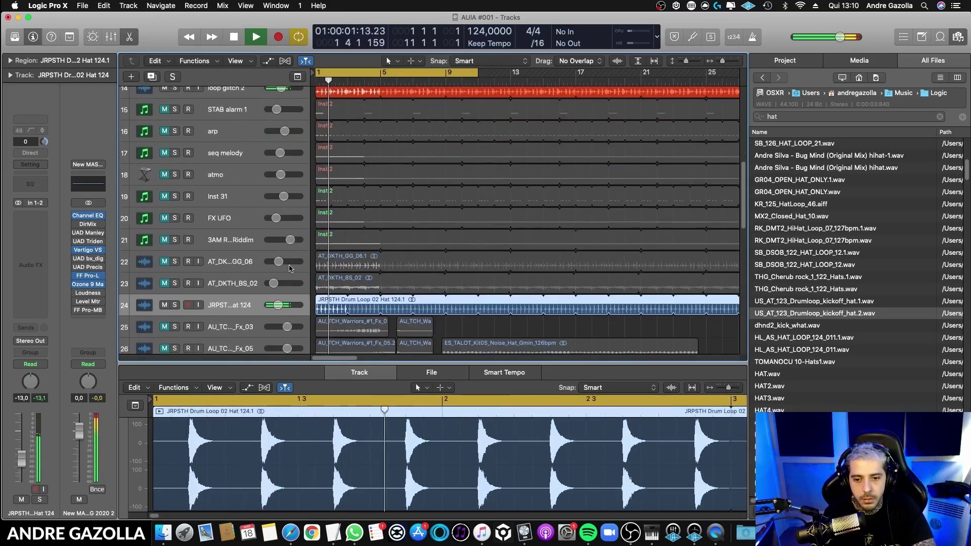
key(space)
click(164, 305)
- Unmute the OPENHAT_04 track and listen to it in the mix for comparison
scroll(234, 246, up, 5)
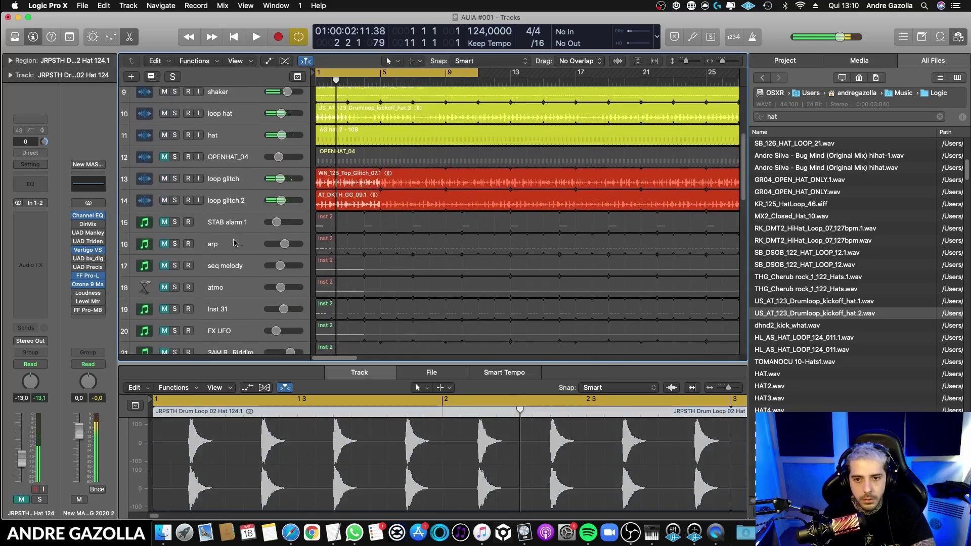
click(167, 158)
key(space)
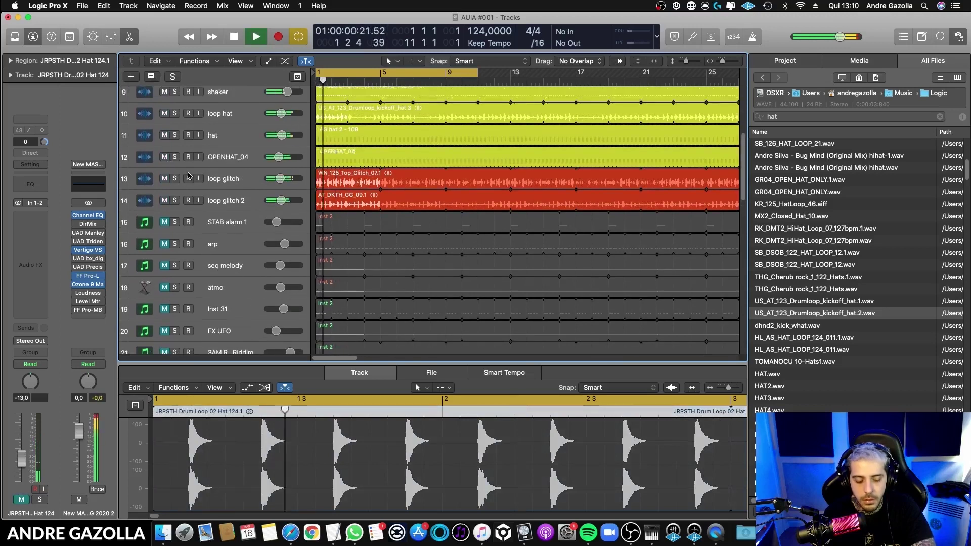
key(space)
- Unmute the JRPSTH Drum Loop 02 Hat 124 track, listen to it alongside OPENHAT_04, and delete it
scroll(191, 183, down, 5)
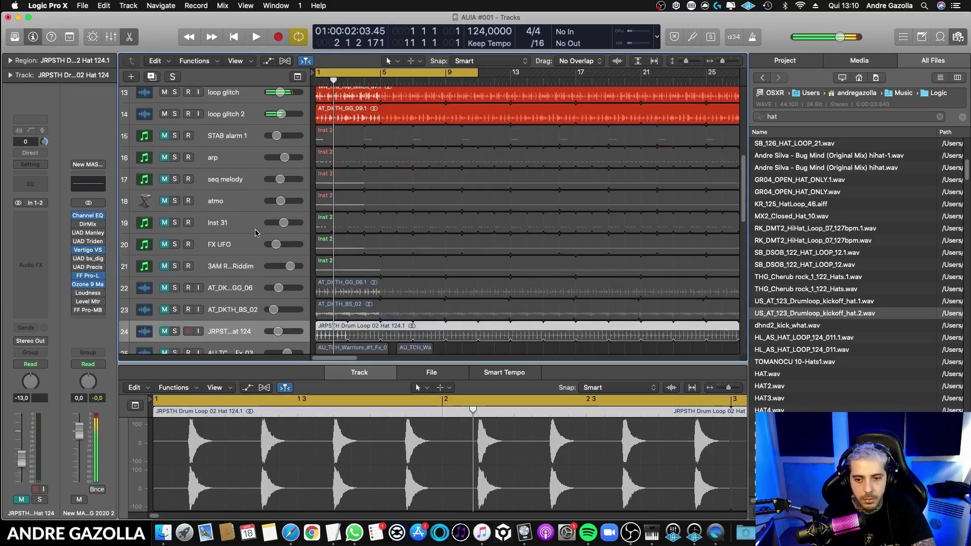
click(164, 302)
key(space)
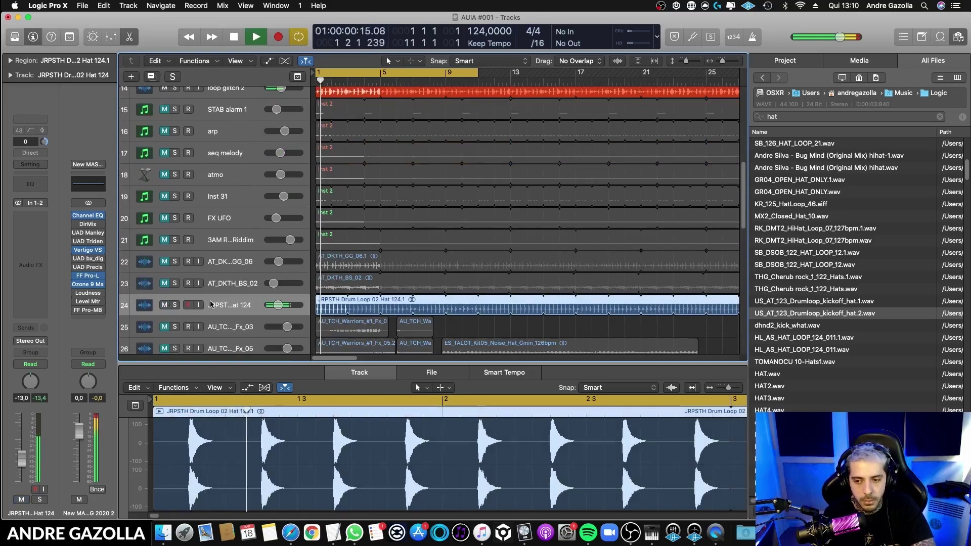
key(space)
key(super+BackSpace)
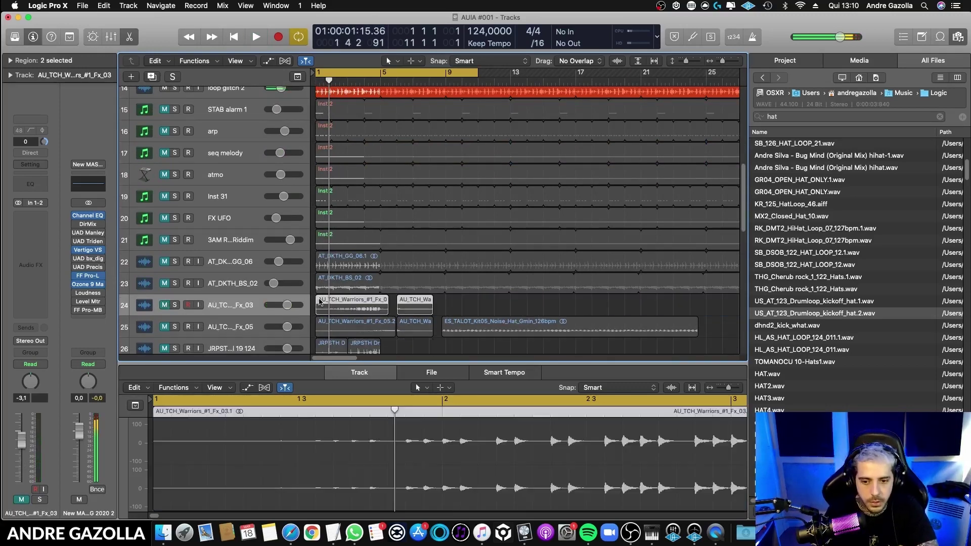
- Audition the Noise Sweep track unmuted within the mix and mute it again
scroll(177, 300, down, 5)
click(165, 282)
key(space)
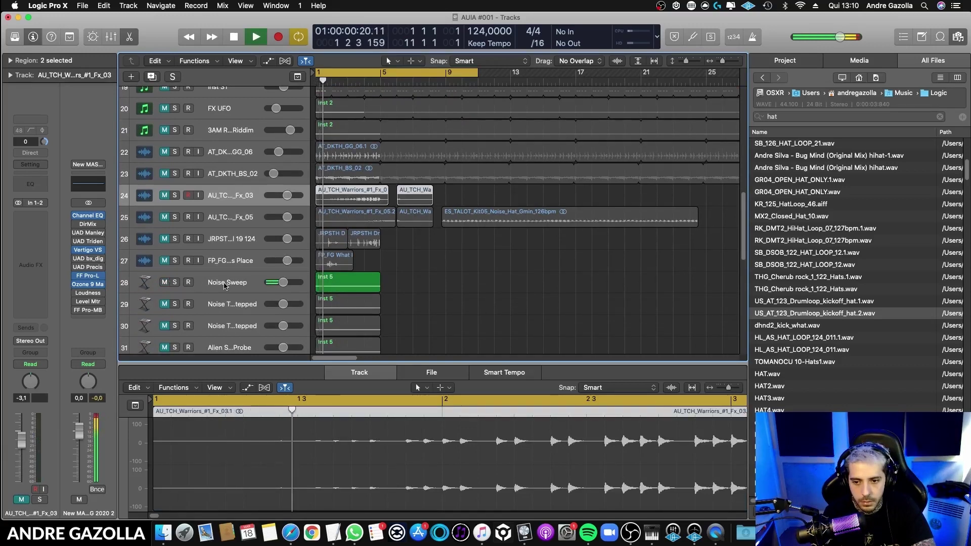
click(170, 285)
scroll(177, 236, down, 3)
key(space)
click(164, 227)
- Search all files for "noise" and preview RVAT_Noise_FX_08.1AG white noise 2.aif
scroll(466, 242, up, 10)
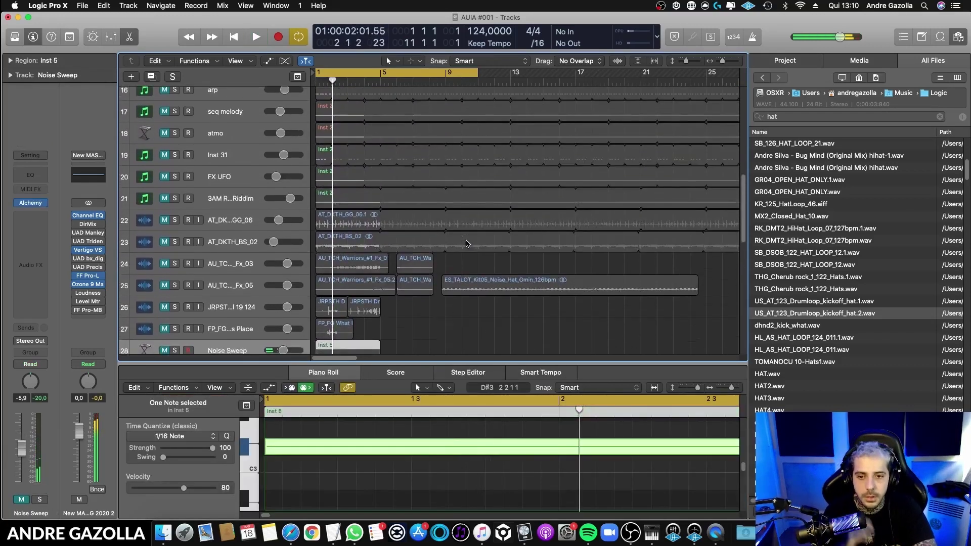
drag(830, 115, 446, 67)
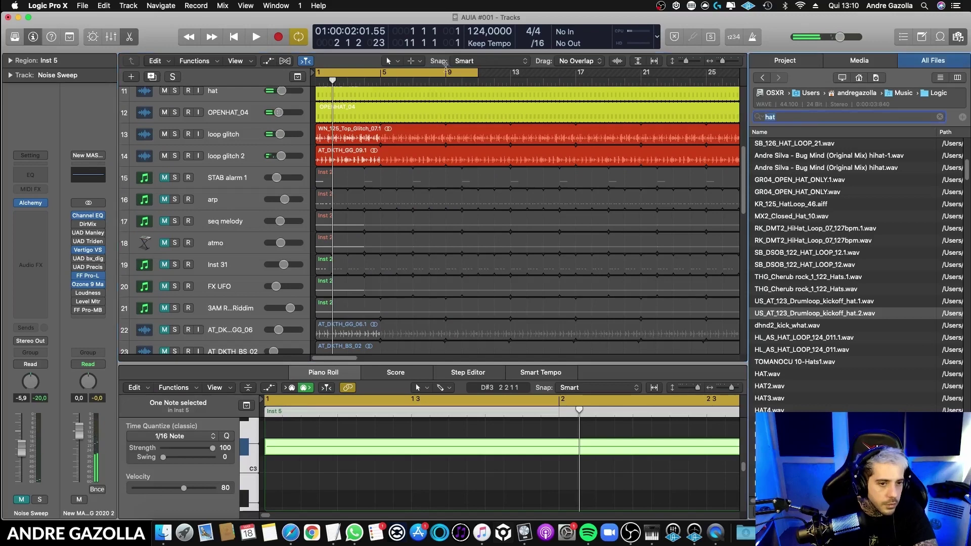
text(noise)
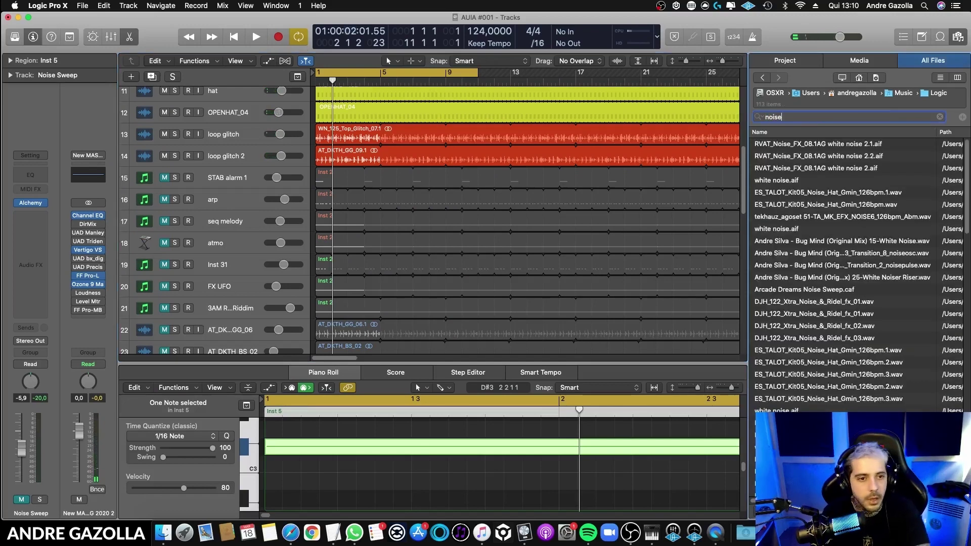
click(864, 167)
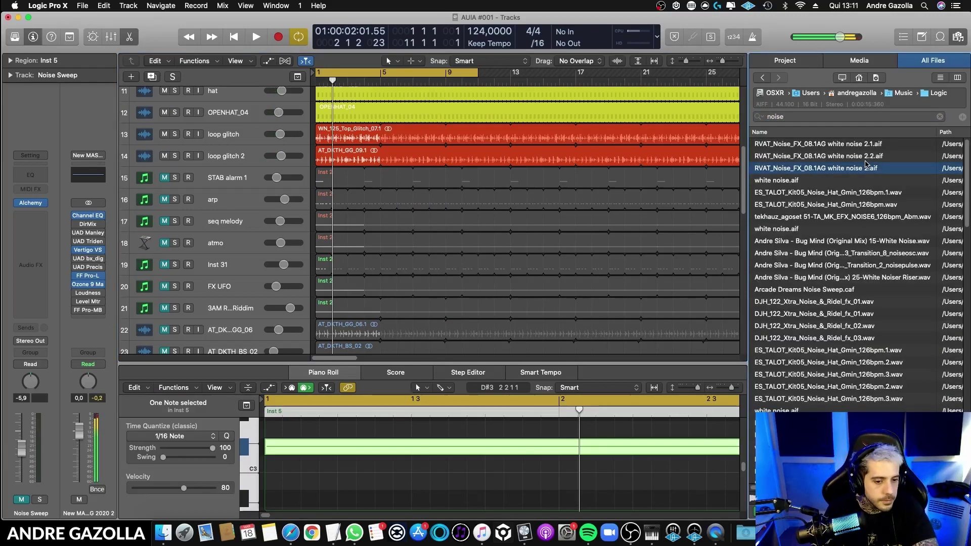
- Create a new audio track with duplicate settings directly above the Noise Sweep track
scroll(397, 220, down, 10)
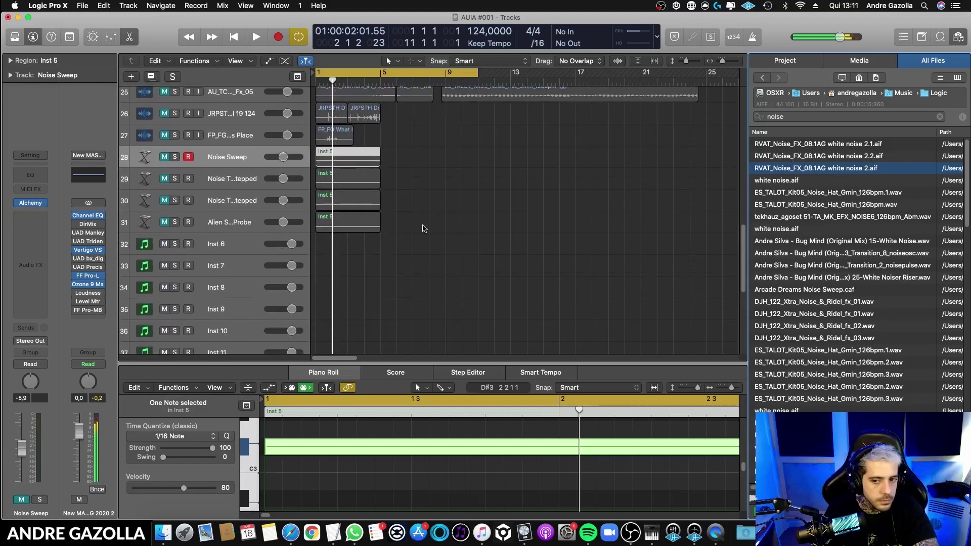
click(224, 159)
click(153, 76)
- Preview the RVAT, ES_TALOT, tekhauz, Arcade Dreams Noise Sweep and DJH_122_Xtra_Noise samples in the noise search list
drag(808, 166, 809, 158)
click(809, 157)
click(828, 193)
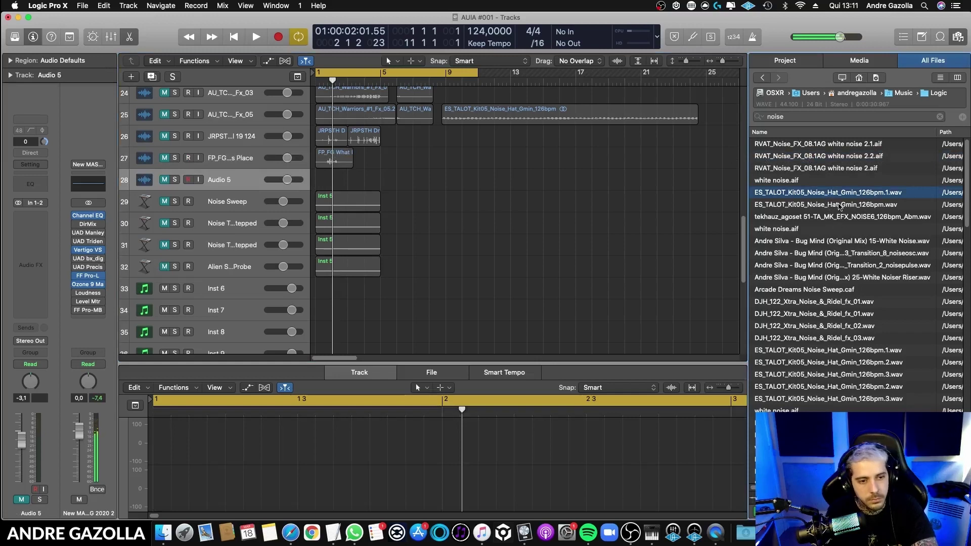
click(840, 205)
click(851, 221)
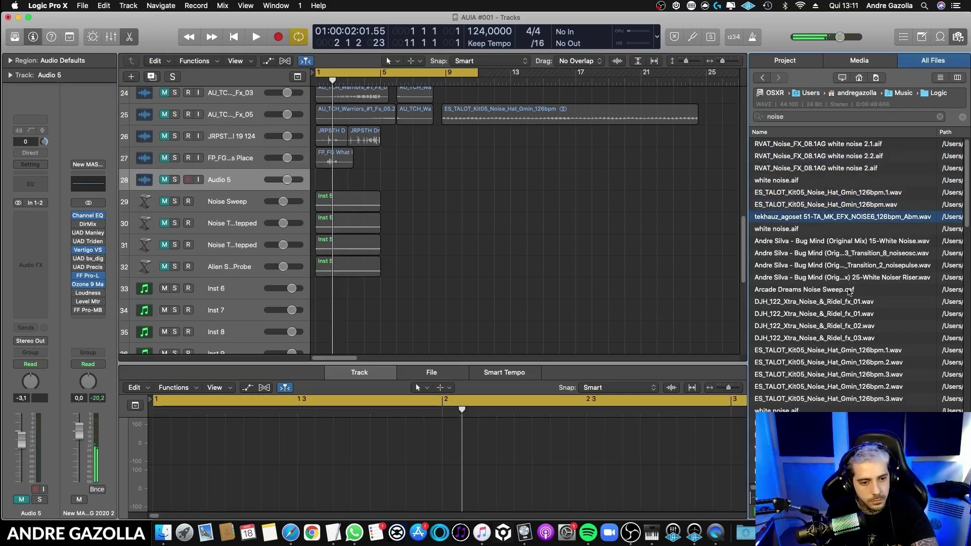
click(846, 290)
scroll(847, 286, down, 3)
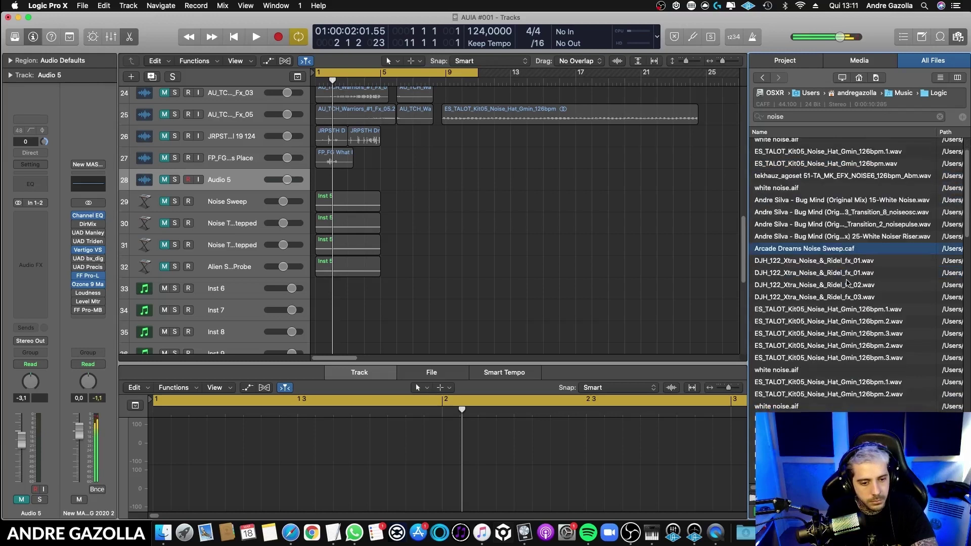
click(858, 296)
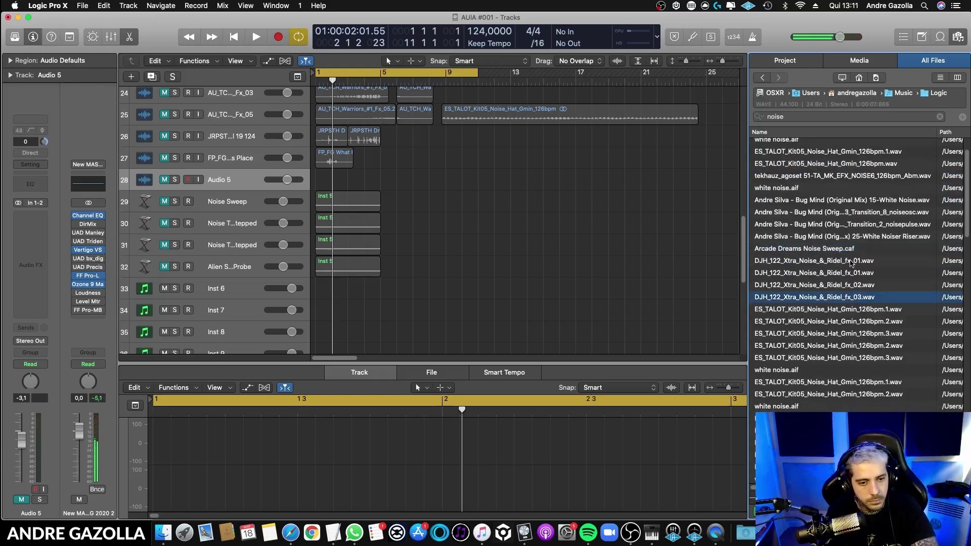
click(851, 261)
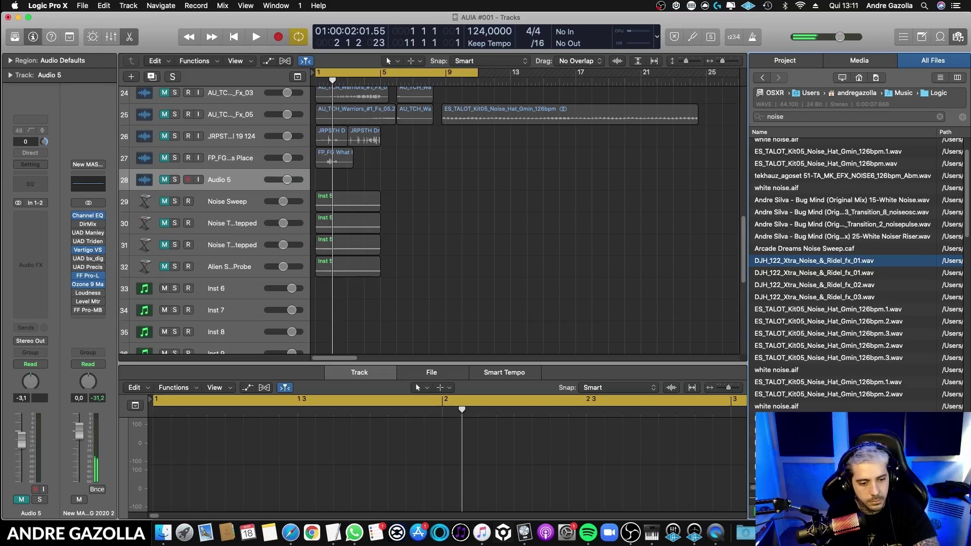
- Try ES_TALOT_Kit05_Noise_Hat_Gmin_126bpm.1.wav on the new audio track and delete its region
click(827, 309)
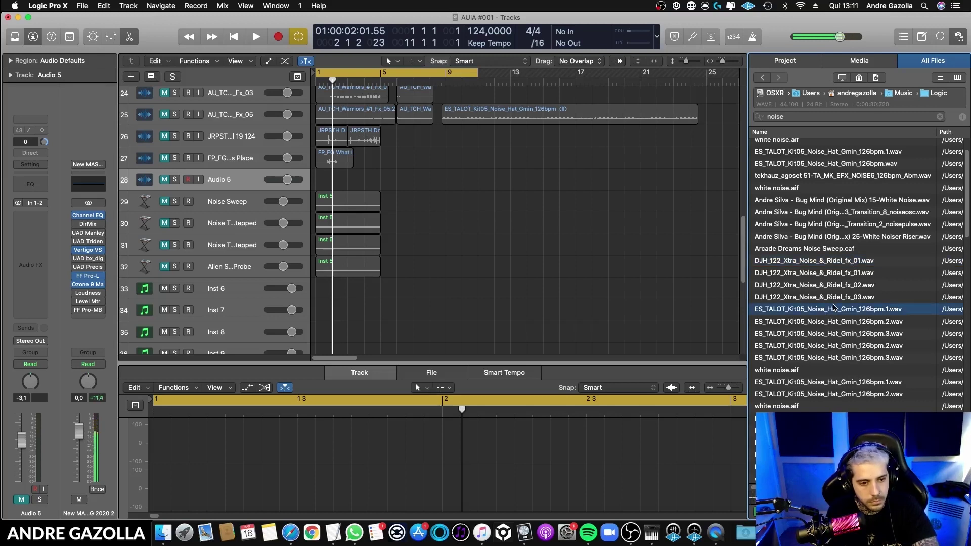
double_click(830, 384)
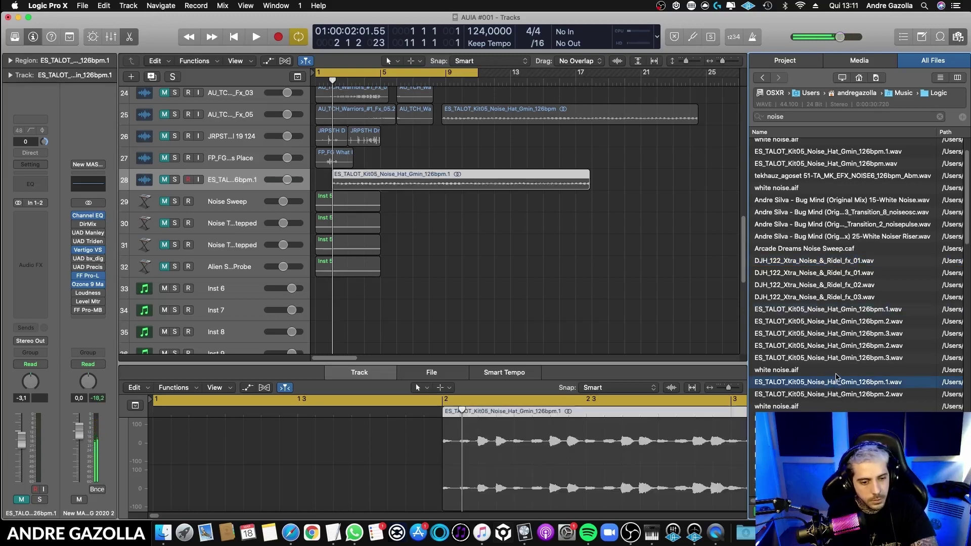
key(Delete)
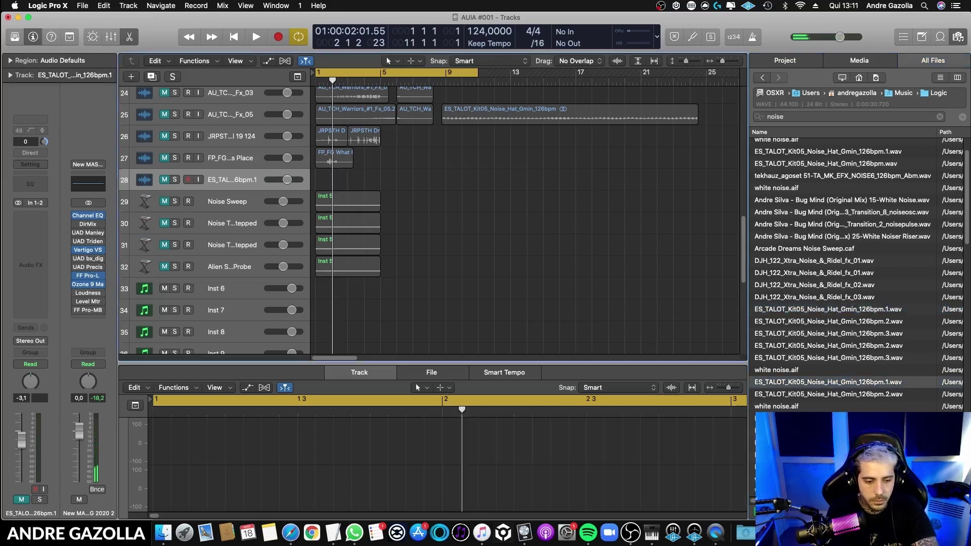
- Preview the white noise samples further down the list and place White Noise 2 at bar 1 on the new audio track
scroll(808, 391, down, 5)
click(807, 391)
click(813, 375)
click(791, 387)
drag(791, 388, 318, 181)
- Add another audio track below, preview more noise samples, and place 006 FX.2ag white noise 4 at bar 3 on the White Noise 2 track
click(152, 77)
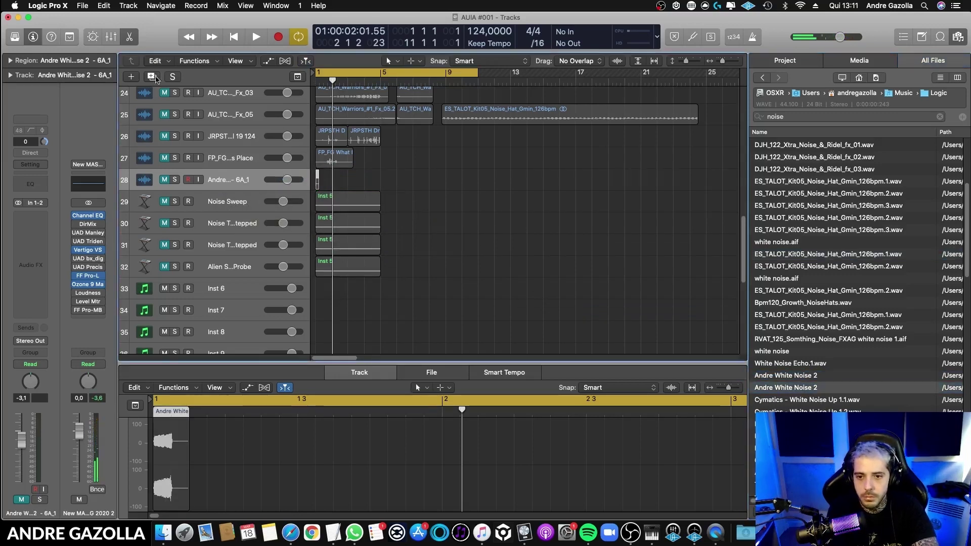
click(859, 411)
scroll(861, 397, down, 4)
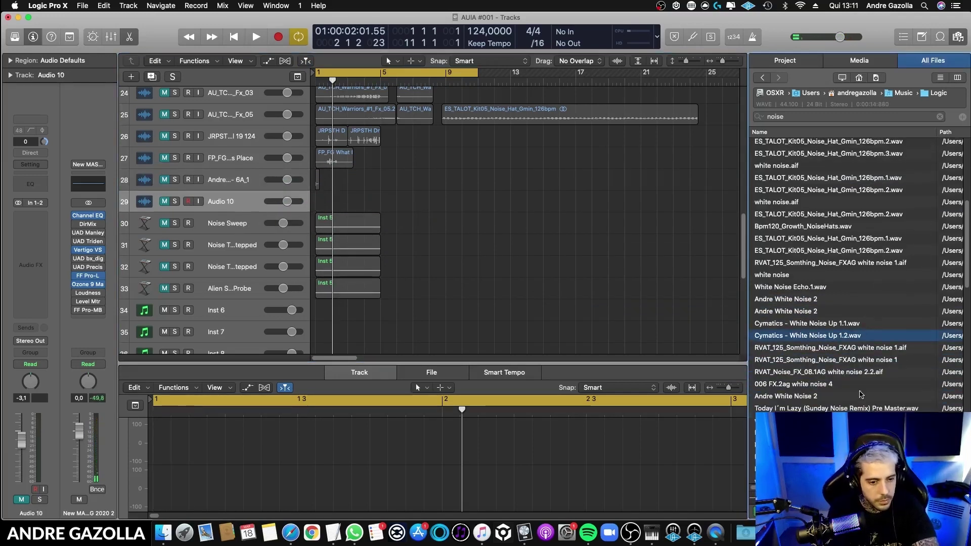
click(845, 371)
click(831, 384)
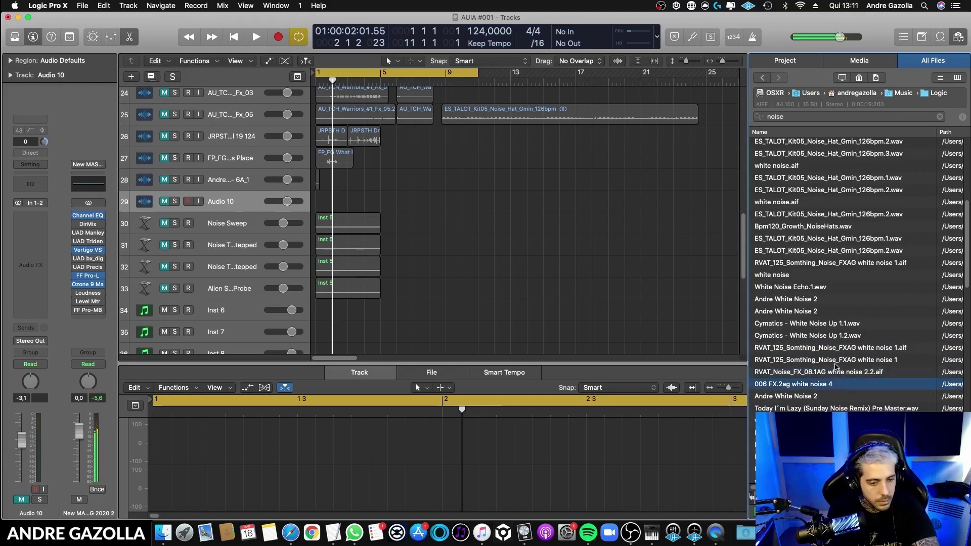
click(837, 372)
click(834, 384)
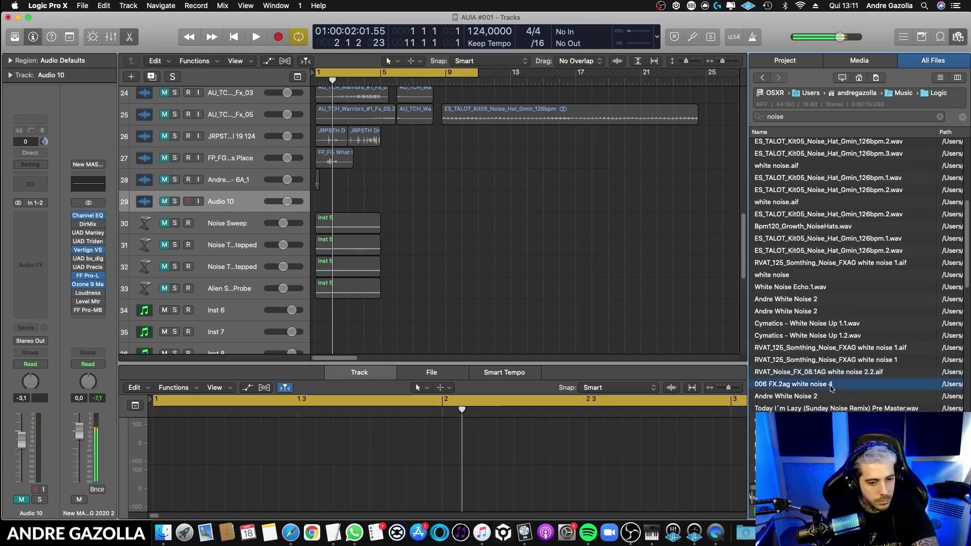
scroll(835, 387, down, 5)
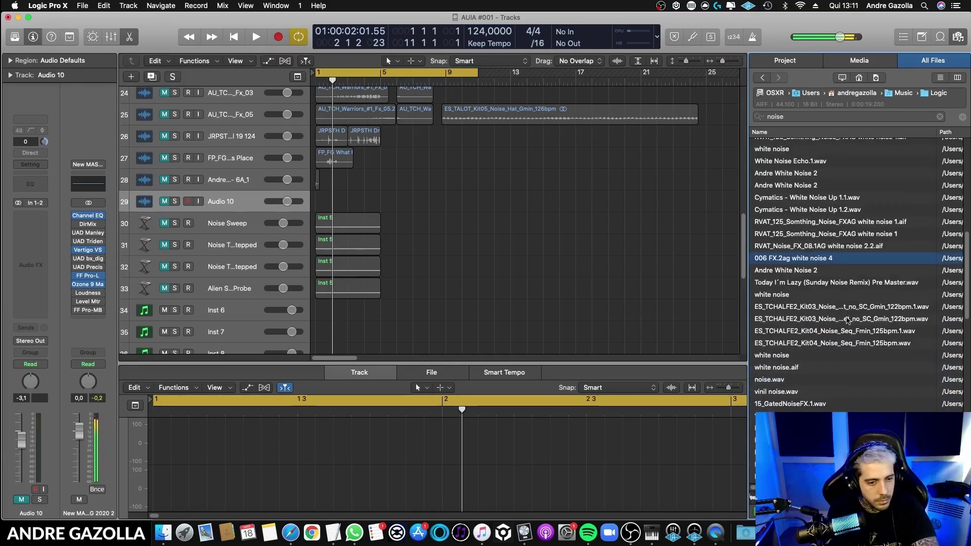
drag(807, 259, 352, 177)
- Preview the ES_TCHALFE2, DJH_122_Xtra_Noise, Closer (Crudo) FX Noise Down, ES_TALOT and FL_PT_KIT03 Noise Dropper samples further down the noise results
click(849, 320)
scroll(847, 324, down, 5)
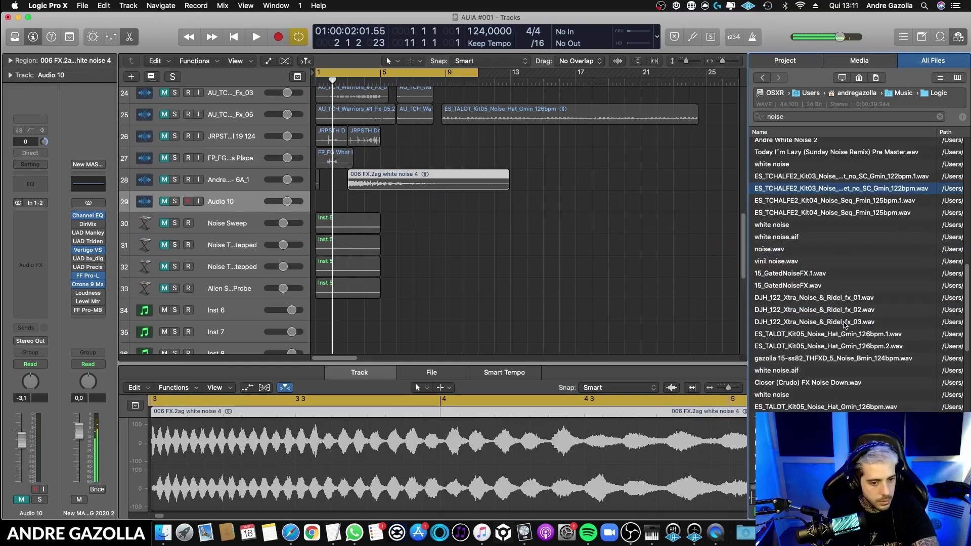
click(827, 311)
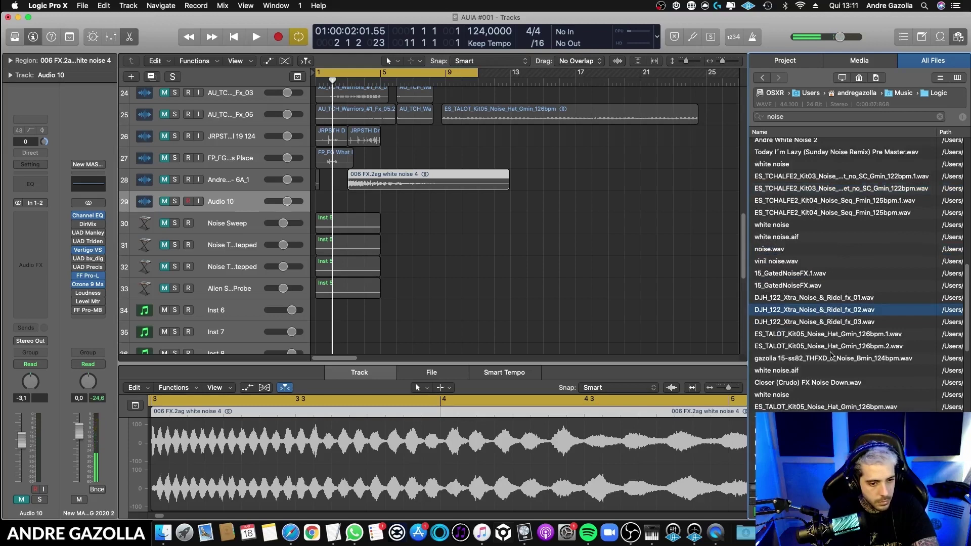
click(830, 347)
scroll(825, 336, down, 2)
click(819, 327)
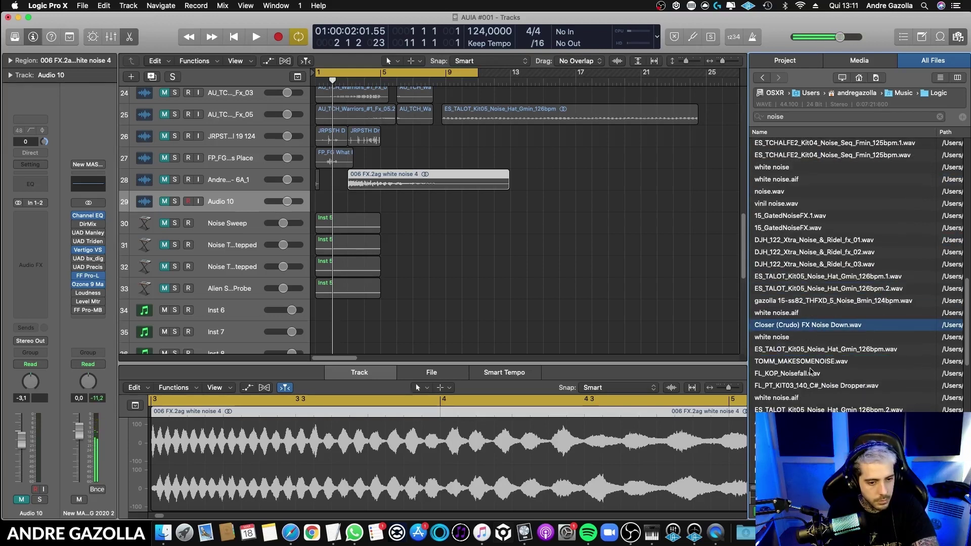
scroll(816, 377, down, 4)
click(842, 339)
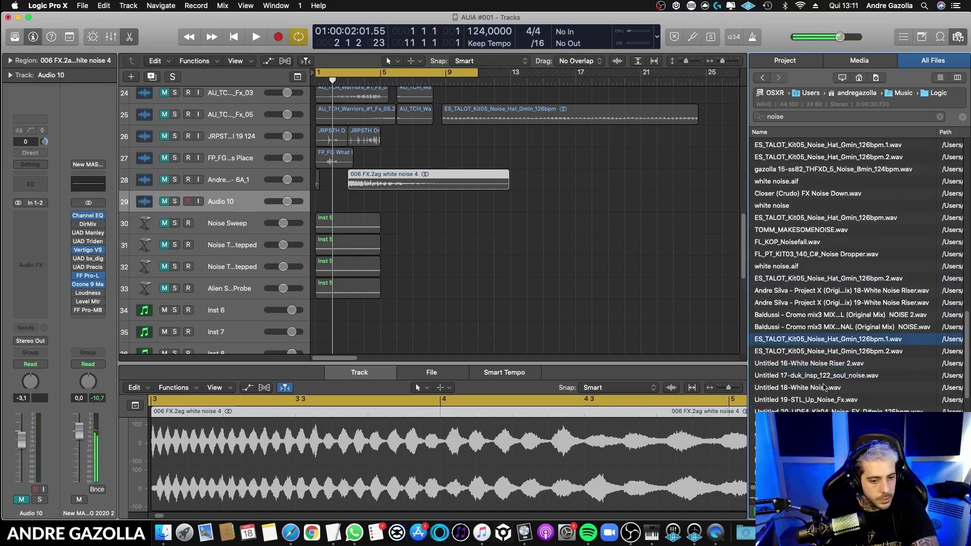
scroll(820, 374, down, 4)
click(818, 368)
click(816, 335)
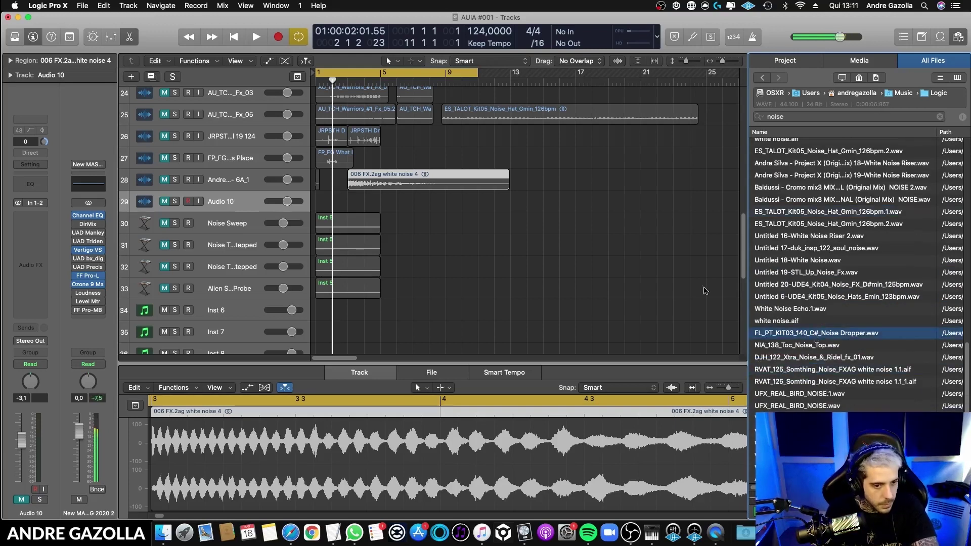
- Close the file browser and turn off the cycle range in the arrangement
click(686, 160)
scroll(614, 202, down, 5)
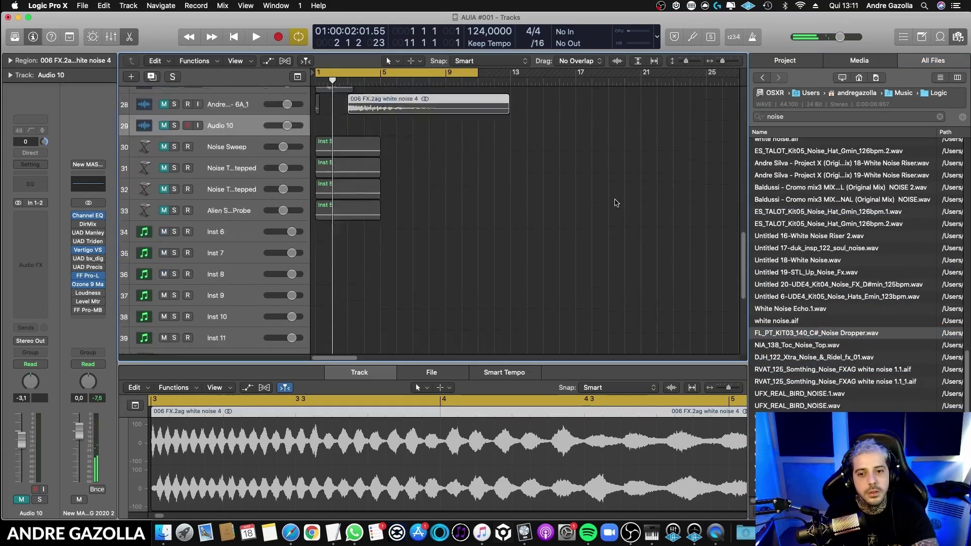
scroll(599, 194, up, 15)
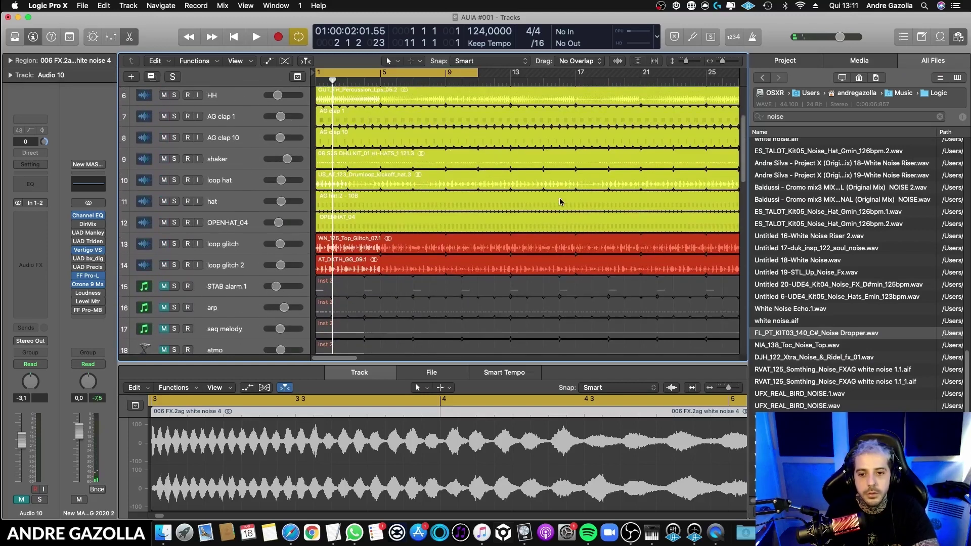
click(960, 37)
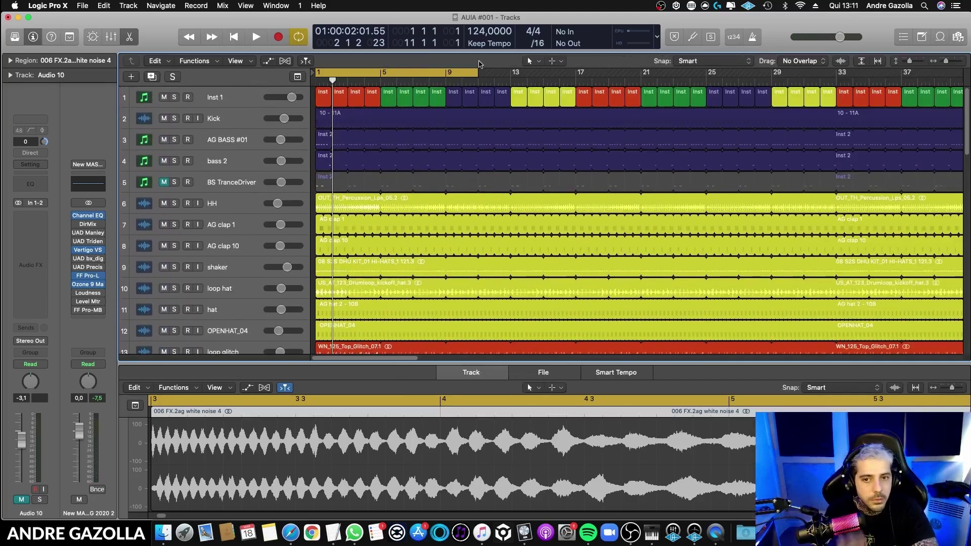
click(448, 74)
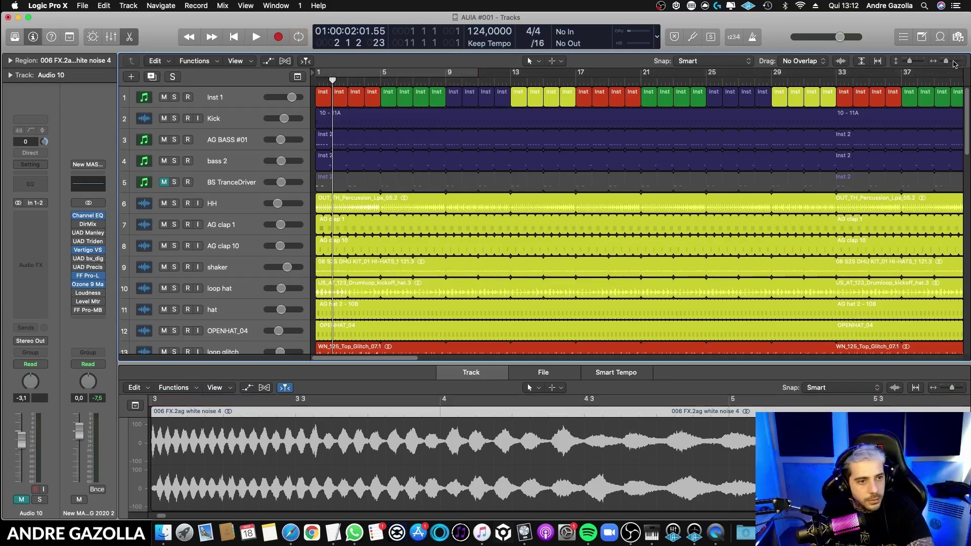
- Zoom the timeline out slightly so it spans about bars 1 to 53, and hide the audio track editor
drag(946, 62, 941, 61)
scroll(480, 245, down, 20)
scroll(464, 239, up, 15)
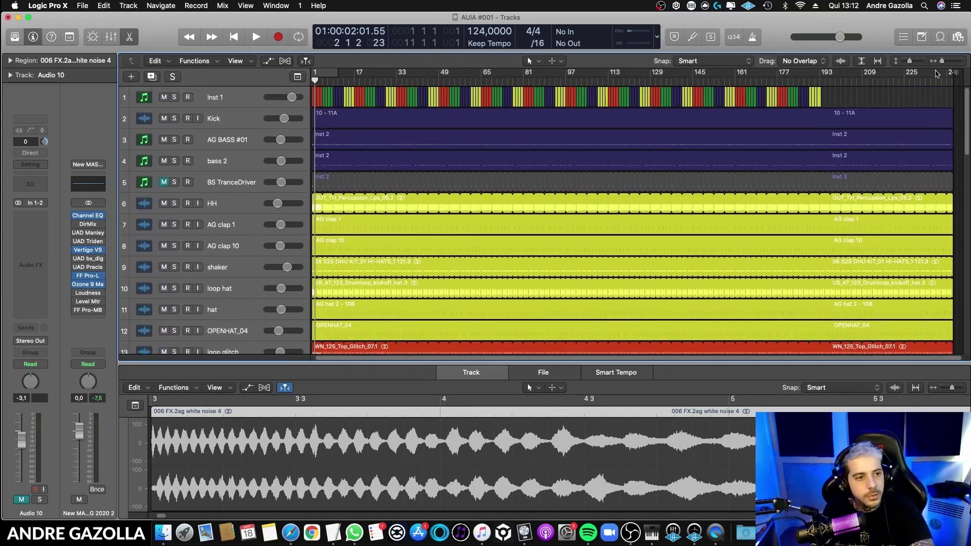
drag(942, 61, 945, 61)
scroll(860, 124, right, 5)
scroll(845, 132, left, 5)
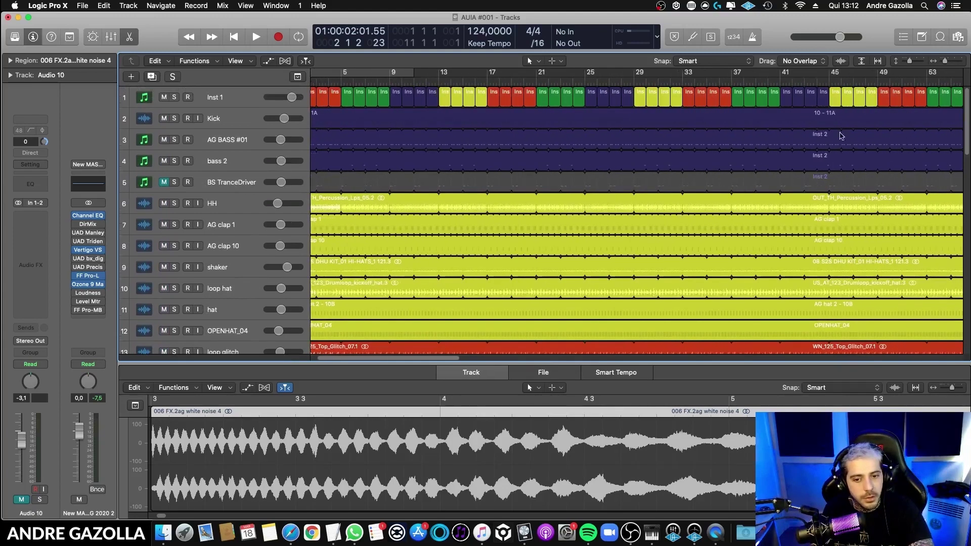
scroll(418, 362, left, 2)
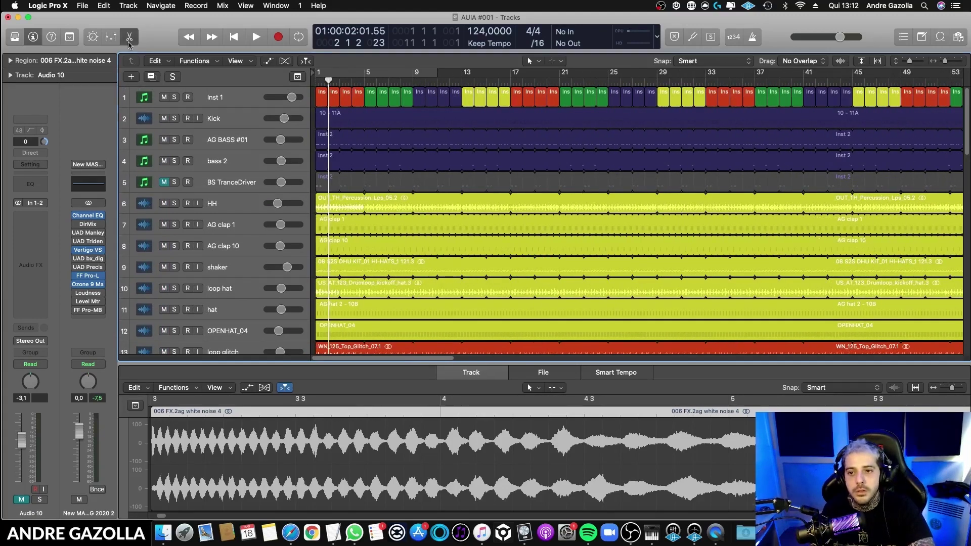
key(e)
scroll(578, 190, down, 4)
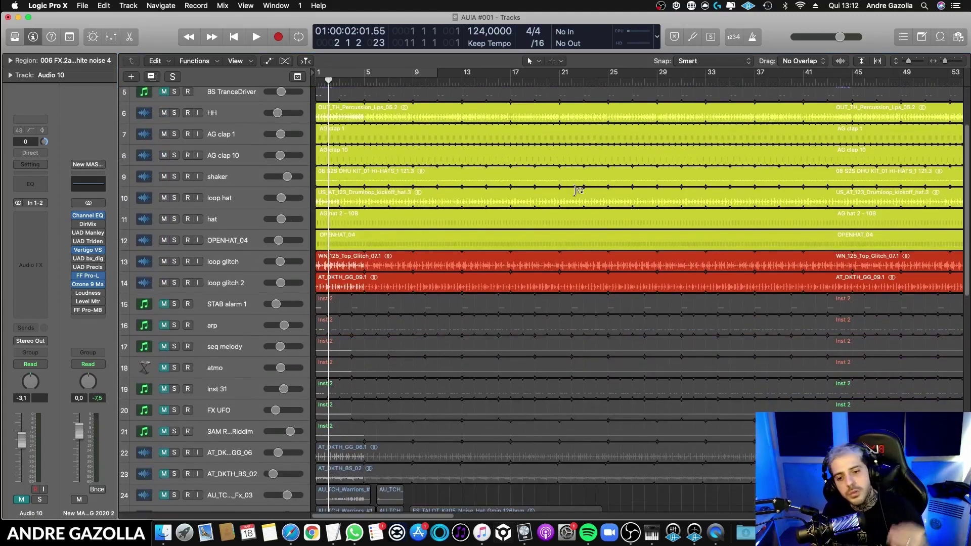
scroll(556, 202, up, 4)
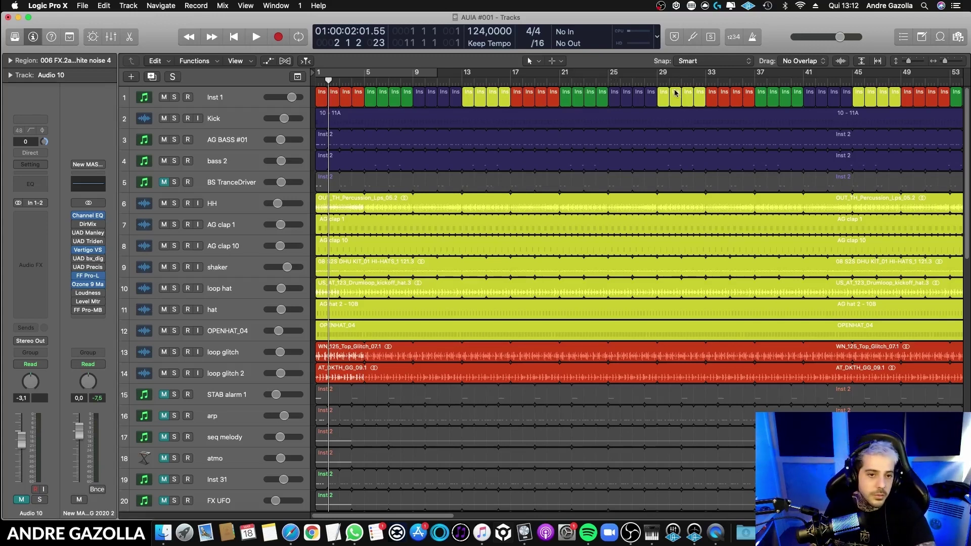
- Select all tracks from Kick through Alien S...Probe and trim the start of their regions to bar 41
click(804, 80)
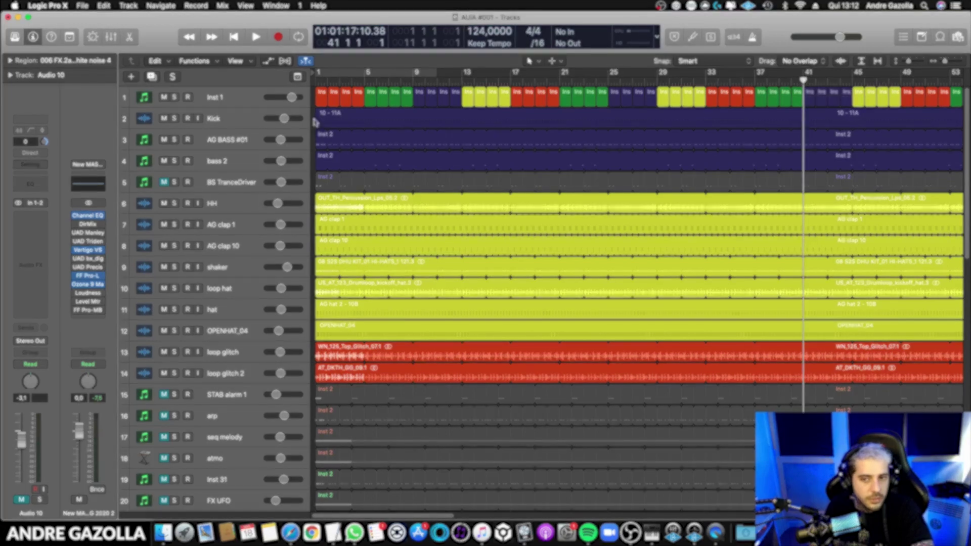
click(247, 120)
scroll(247, 120, down, 15)
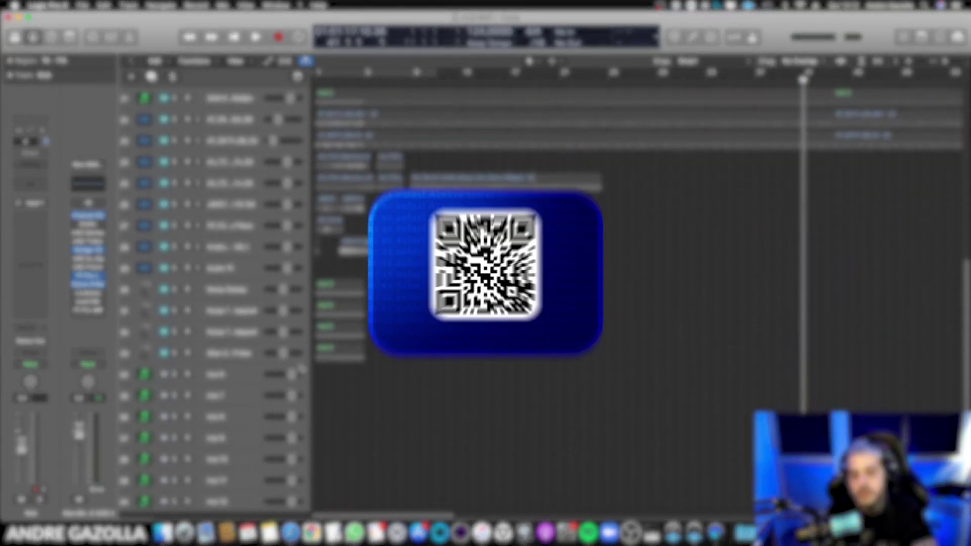
shift+click(258, 351)
scroll(258, 351, up, 15)
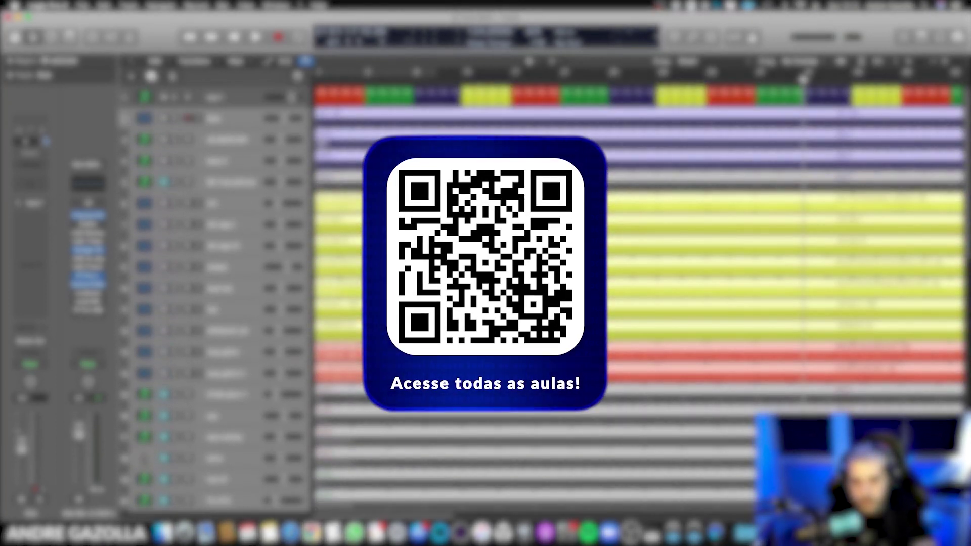
drag(317, 123, 802, 125)
click(780, 132)
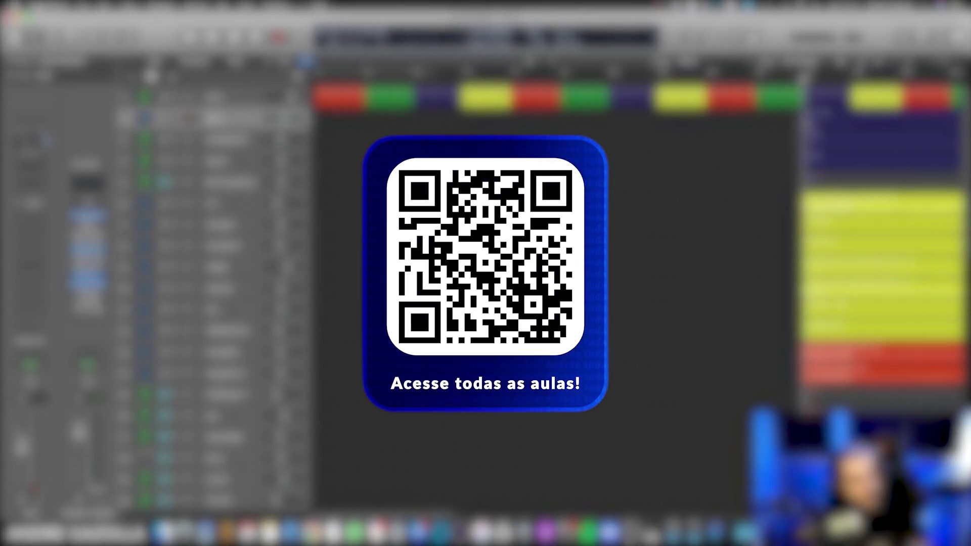
- Extend the Kick region back to bar 1 and play the arrangement
mouse_move(318, 121)
mouse_down()
mouse_move(318, 144)
mouse_move(317, 121)
mouse_up()
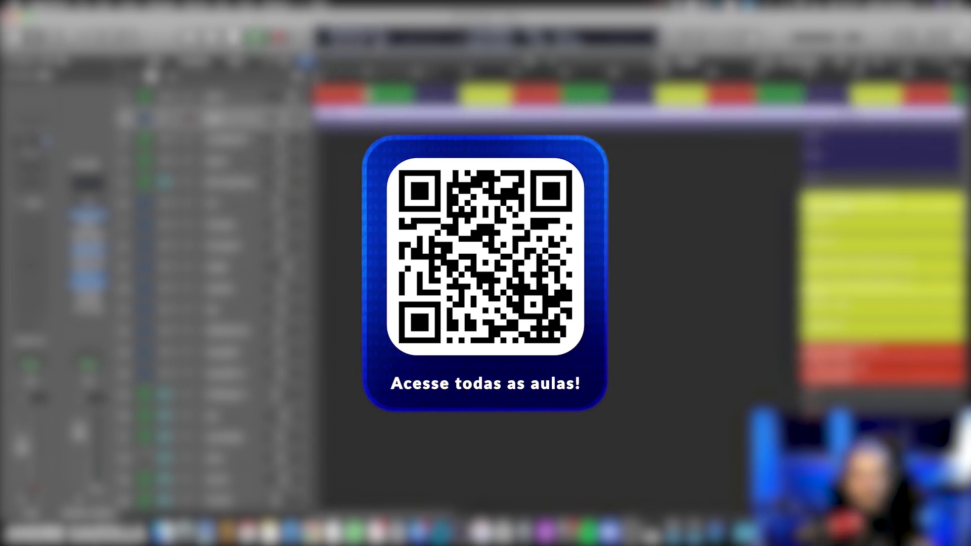
click(747, 150)
key(space)
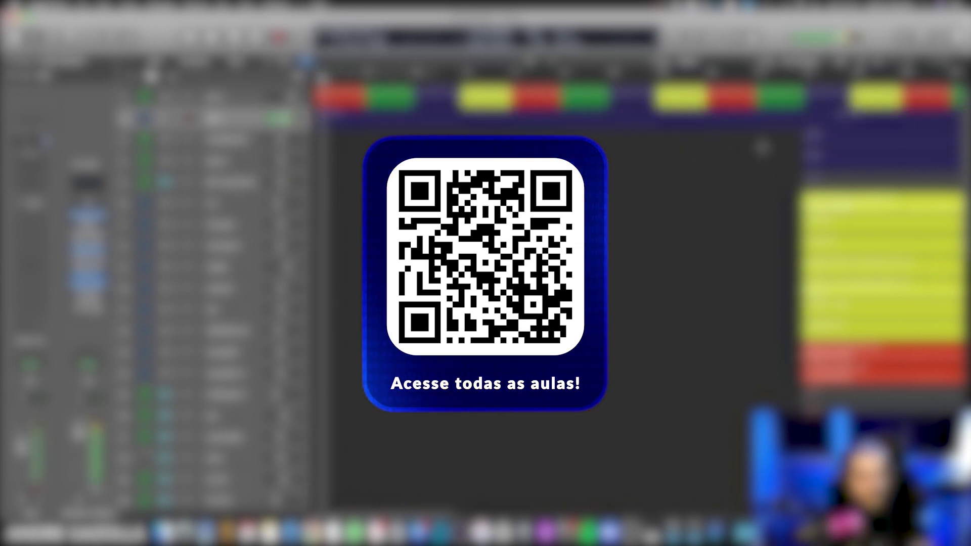
- Start the AG BASS #01 region at bar 9 and end both it and the Kick region at bar 41
drag(806, 142, 411, 141)
drag(962, 141, 803, 141)
drag(962, 121, 805, 120)
- Extend the HH and loop glitch 2 regions back to bar 1 and listen to them in playback
drag(806, 207, 314, 191)
click(439, 76)
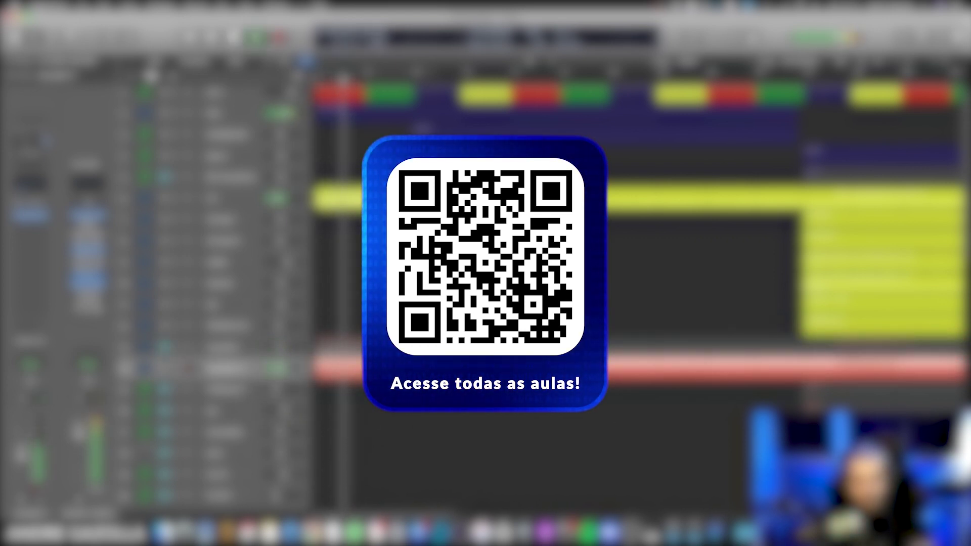
drag(632, 368, 805, 348)
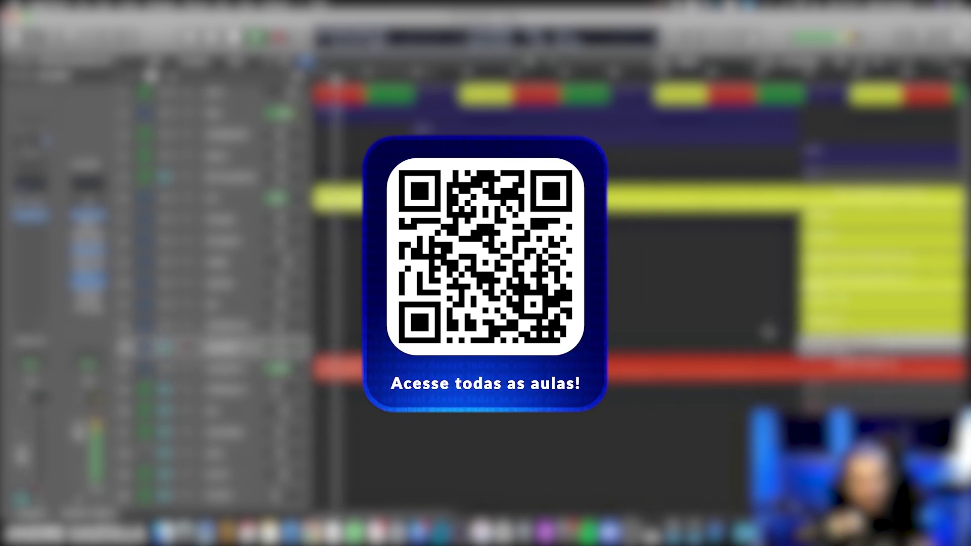
- Try starting the loop hat region at bar 9, and mute the AG BASS #01 track
drag(806, 281, 345, 285)
drag(408, 283, 411, 282)
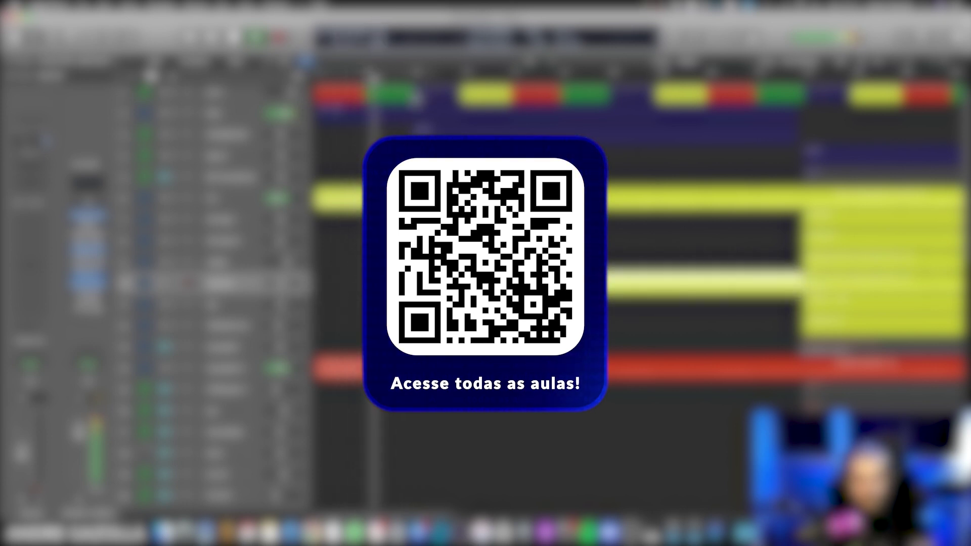
click(166, 135)
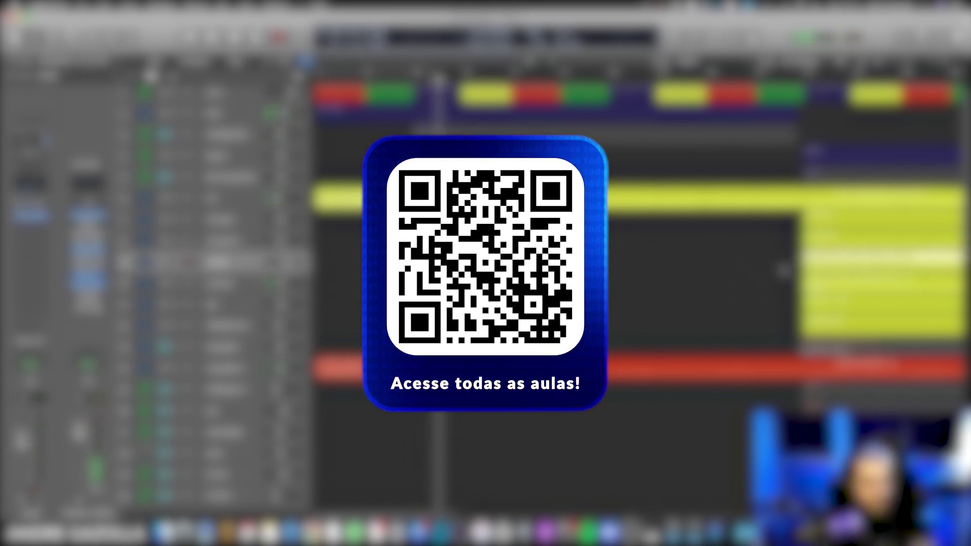
- Undo the first attempt at lengthening the claps, and extend the AG clap 1 and AG clap 10 regions together to an earlier start
drag(795, 232, 430, 202)
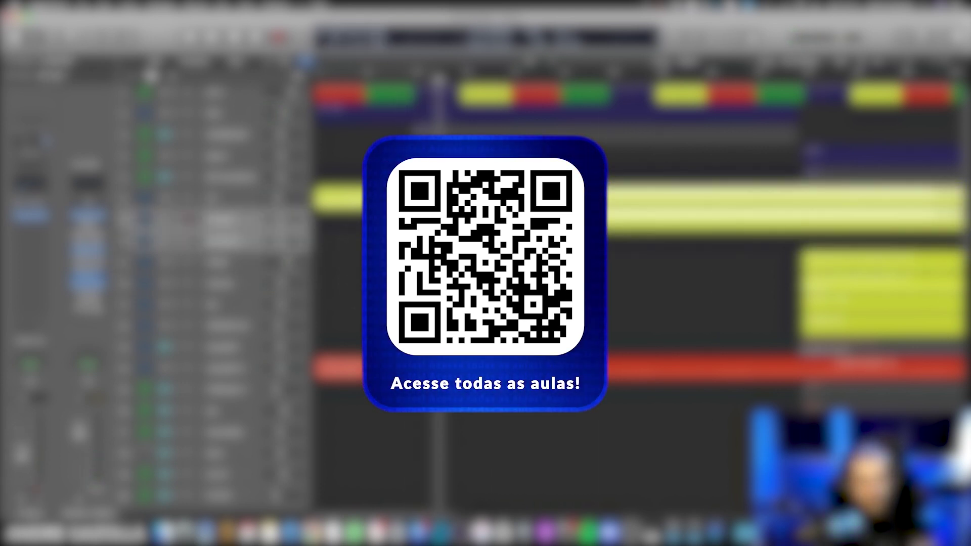
key(super+z)
drag(816, 223, 620, 225)
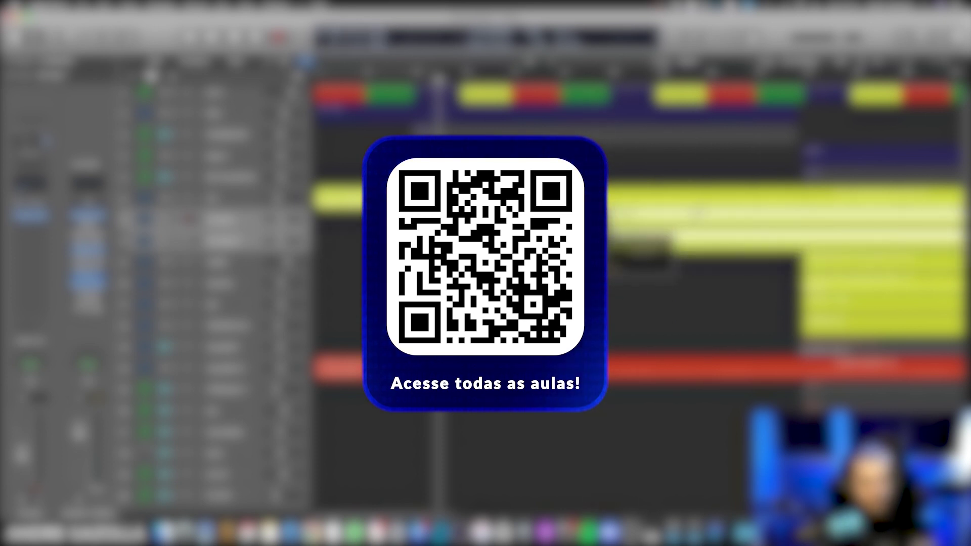
- Trim the ends of the AG clap 1, AG clap 10, HH and loop glitch 2 regions to bar 41
click(800, 223)
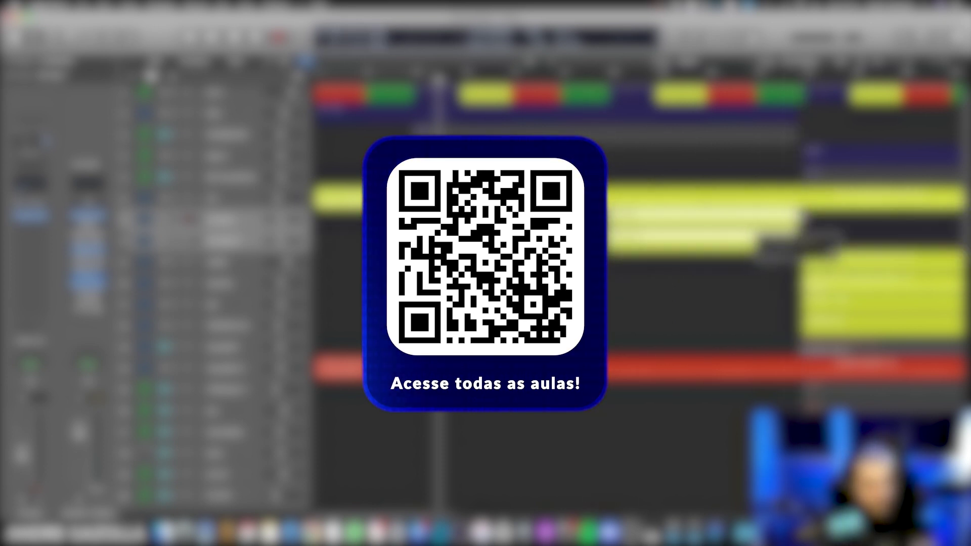
click(800, 200)
click(804, 366)
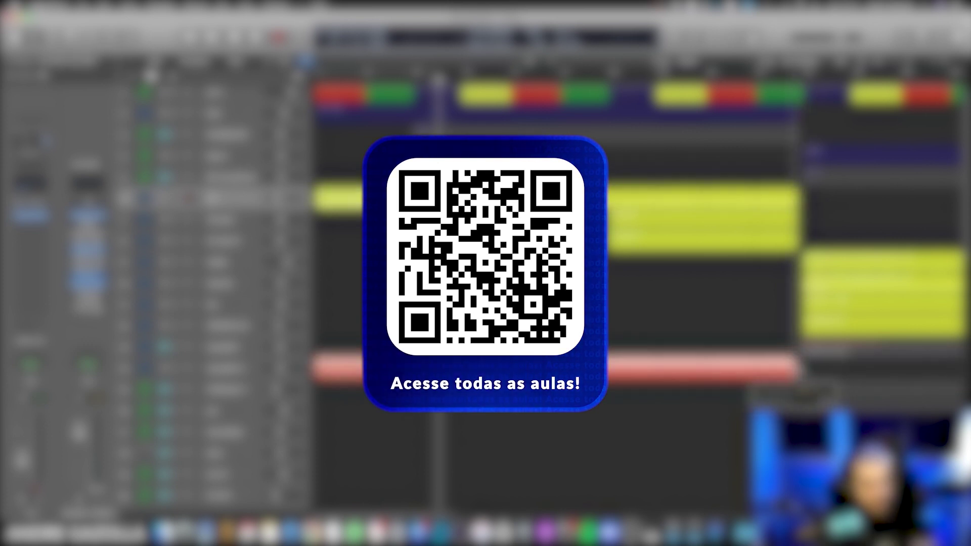